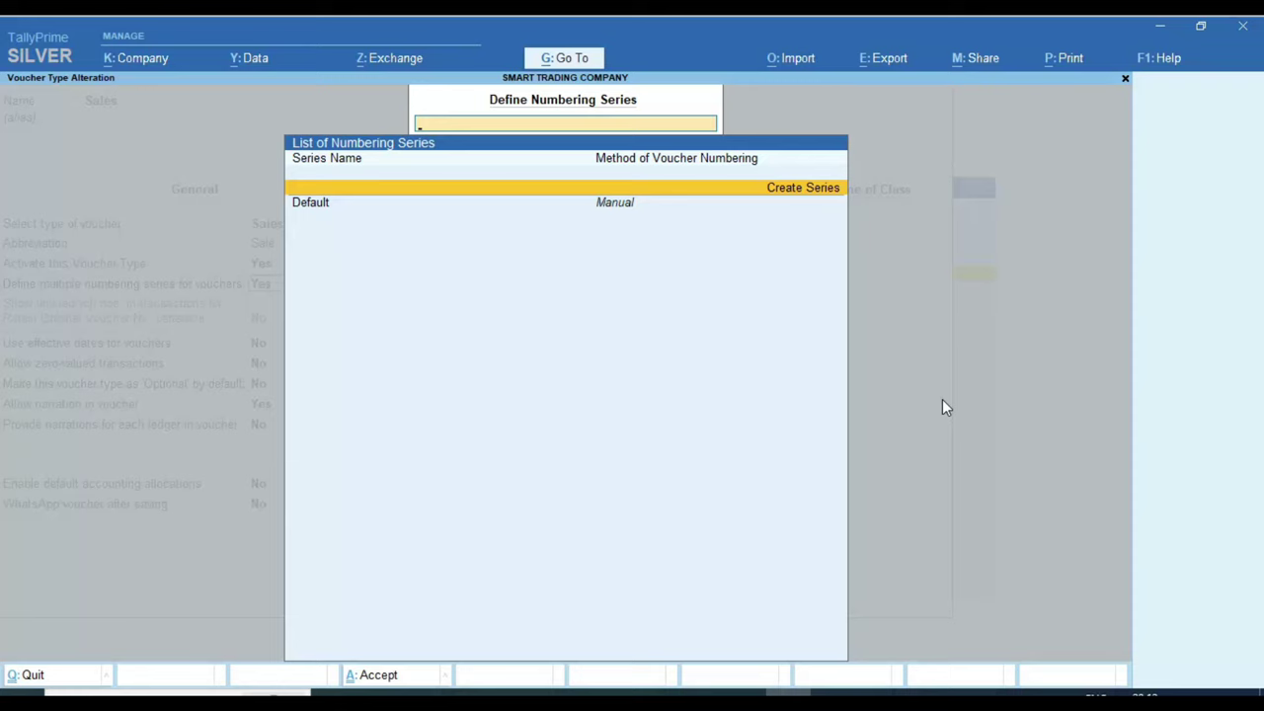
Step: Close the numbering series and voucher type settings and start a blank Sales voucher
key(Escape)
key(Escape)
key(Escape)
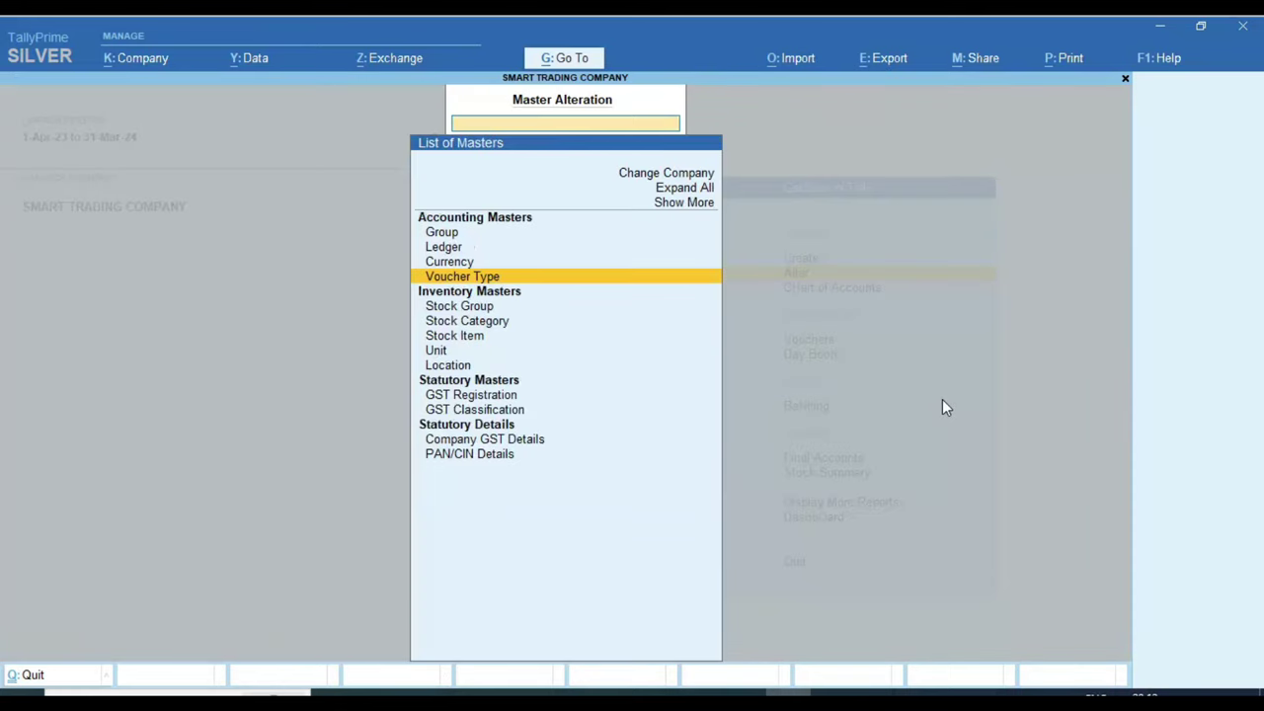
key(Escape)
key(Down)
key(Down)
key(Return)
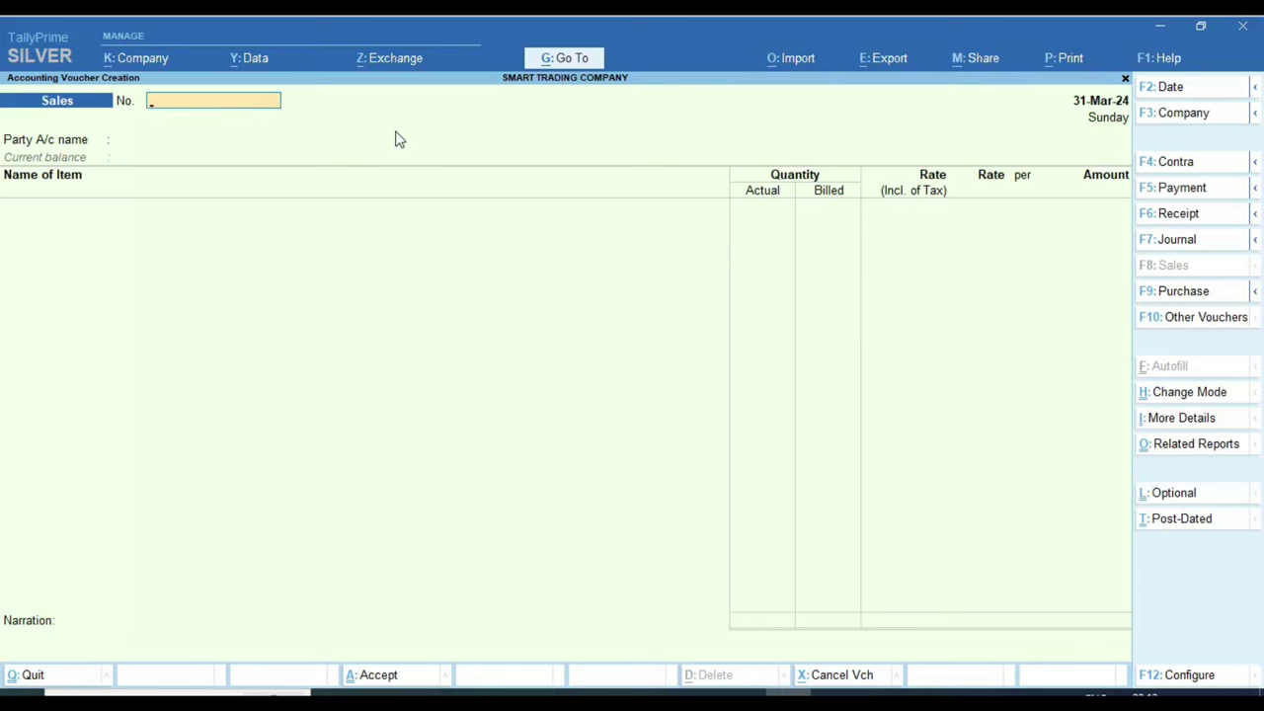
Step: On the invoice PDF, circle and tick invoice number STC/001 and mark the consignee, reference and delivery lines
click(381, 691)
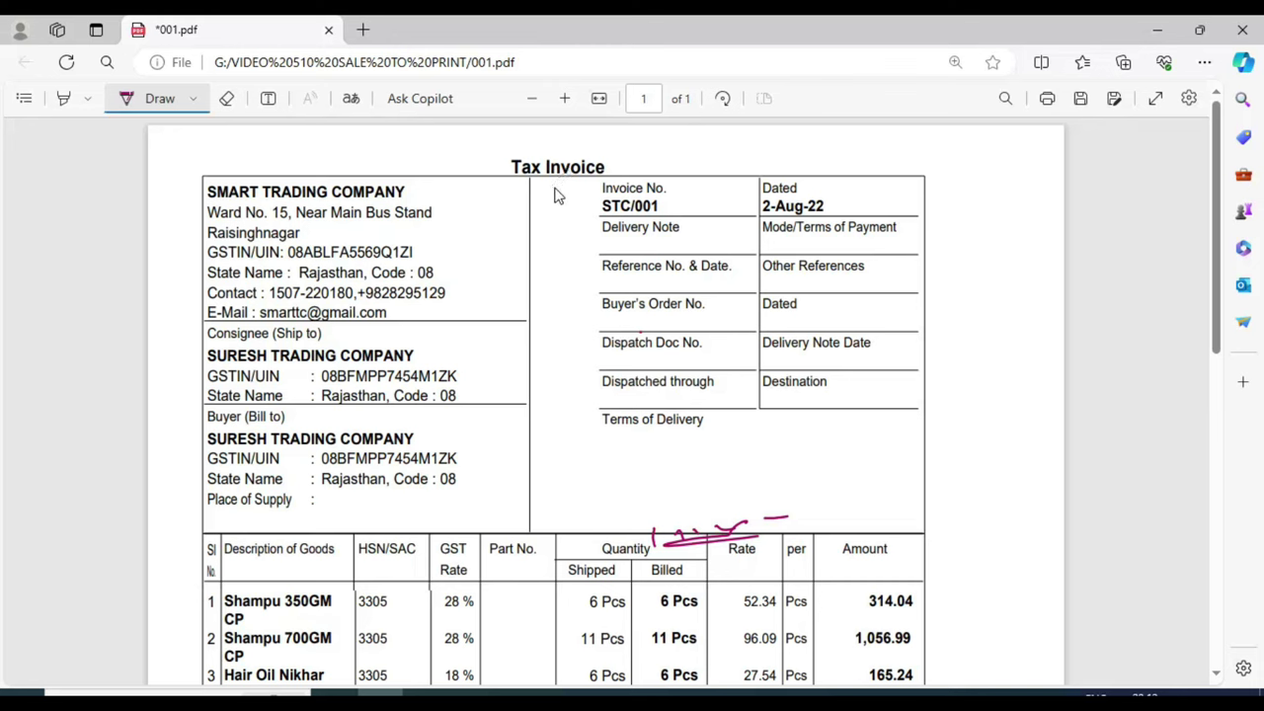
mouse_move(583, 225)
mouse_down()
mouse_move(691, 197)
mouse_move(598, 182)
mouse_move(590, 219)
mouse_up()
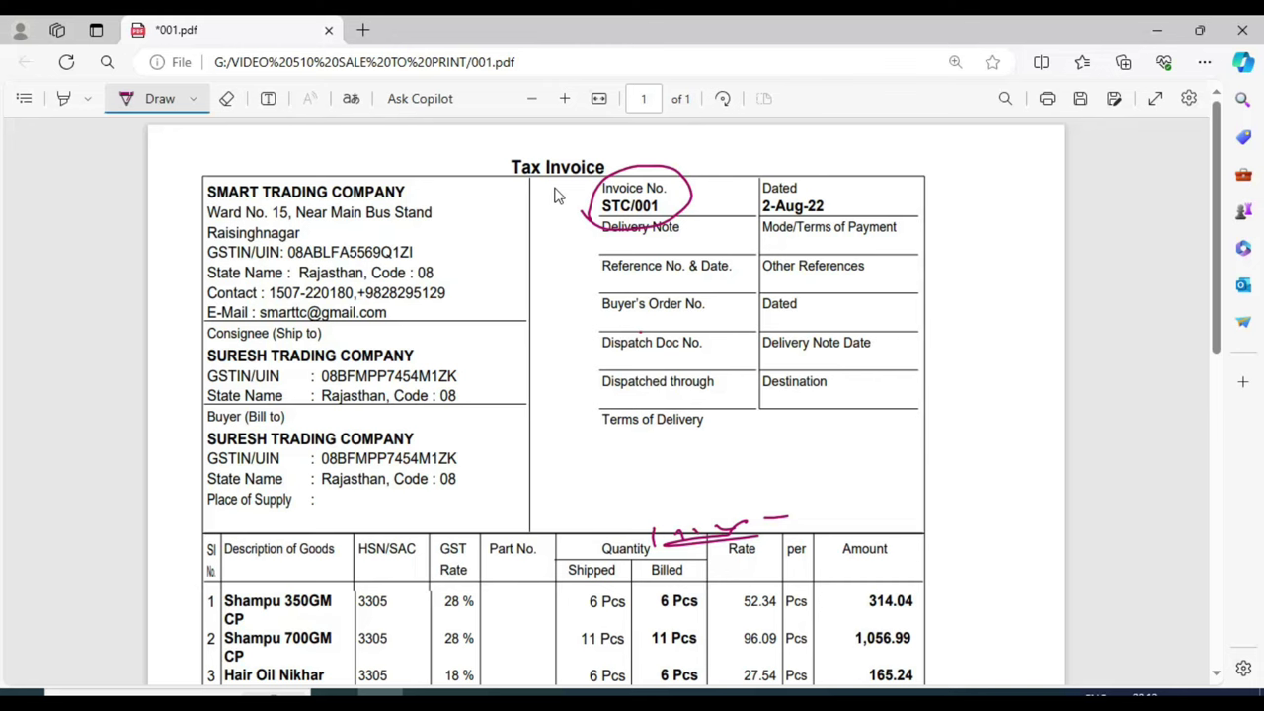
drag(717, 180, 683, 208)
drag(291, 342, 383, 298)
drag(281, 398, 352, 357)
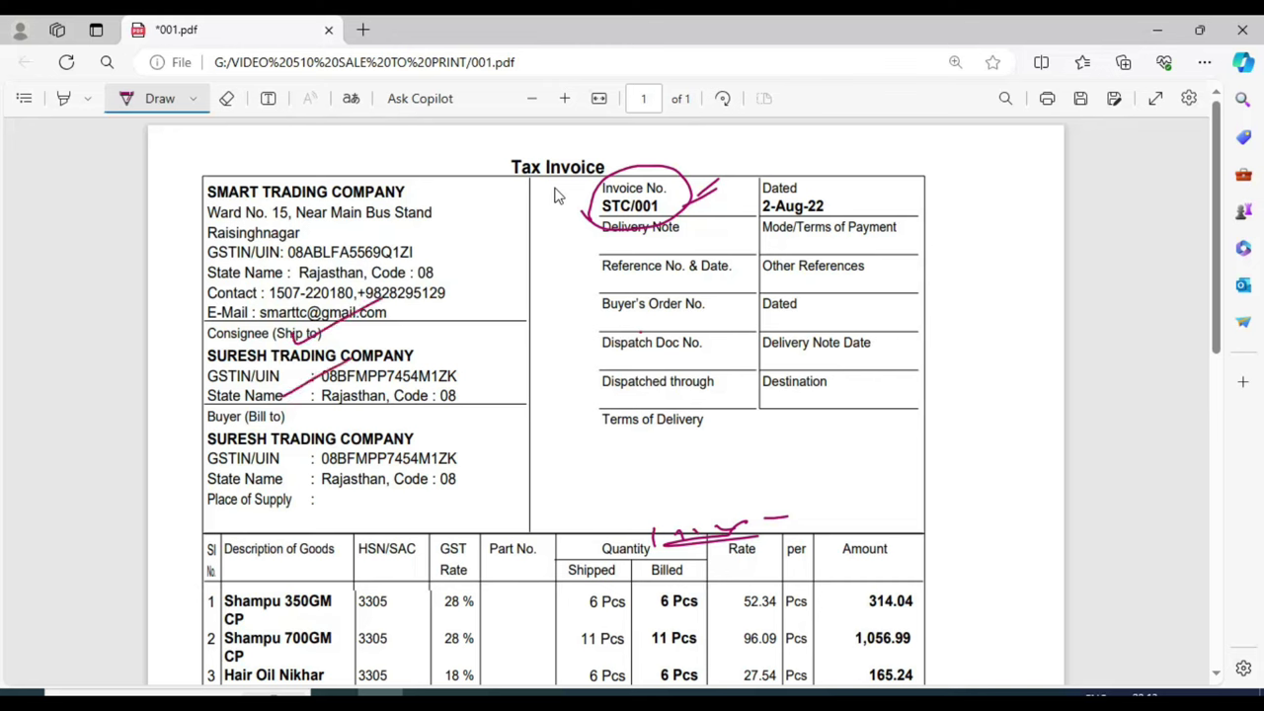
drag(586, 280, 649, 261)
drag(590, 420, 624, 431)
drag(782, 485, 849, 466)
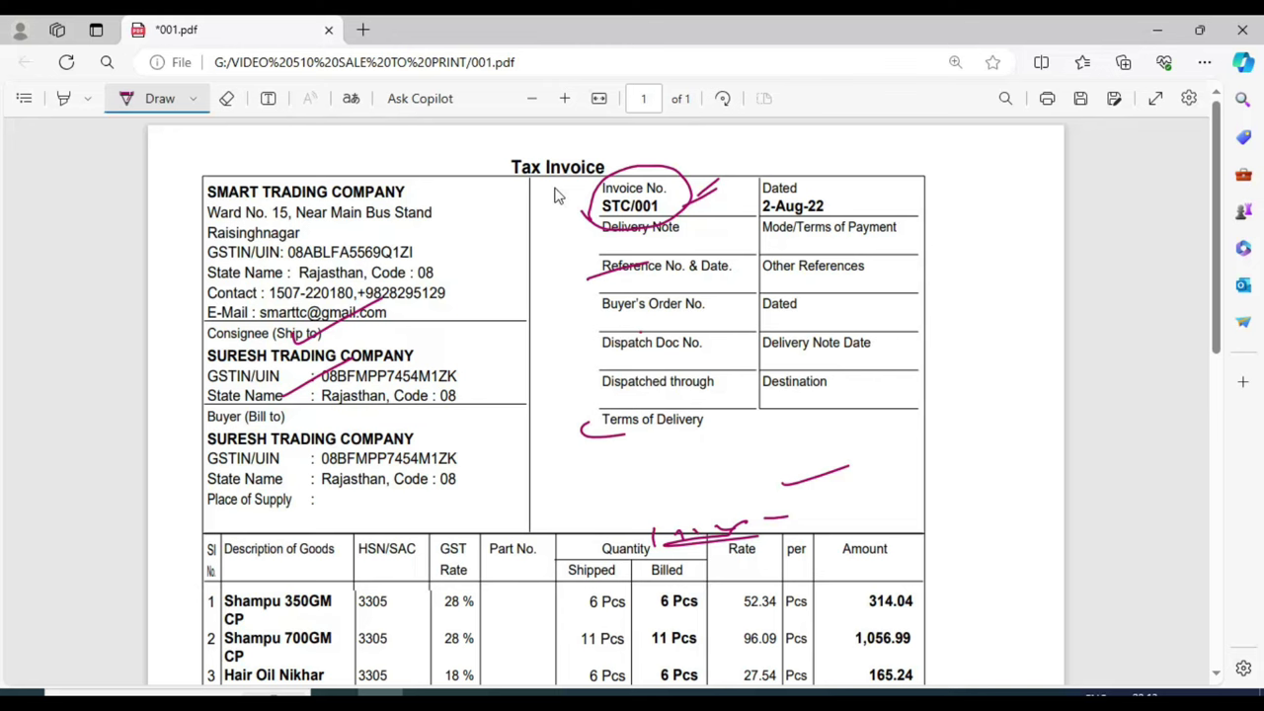
Step: Handwrite an invoice-number note below Terms of Delivery, then underline and circle it
mouse_move(566, 461)
mouse_down()
mouse_move(564, 500)
mouse_move(607, 456)
mouse_move(690, 462)
mouse_up()
mouse_move(709, 440)
mouse_down()
mouse_move(719, 452)
mouse_move(707, 442)
mouse_up()
mouse_move(743, 456)
mouse_down()
mouse_move(747, 431)
mouse_move(760, 452)
mouse_up()
drag(766, 415, 765, 443)
drag(790, 428, 789, 428)
drag(539, 505, 826, 464)
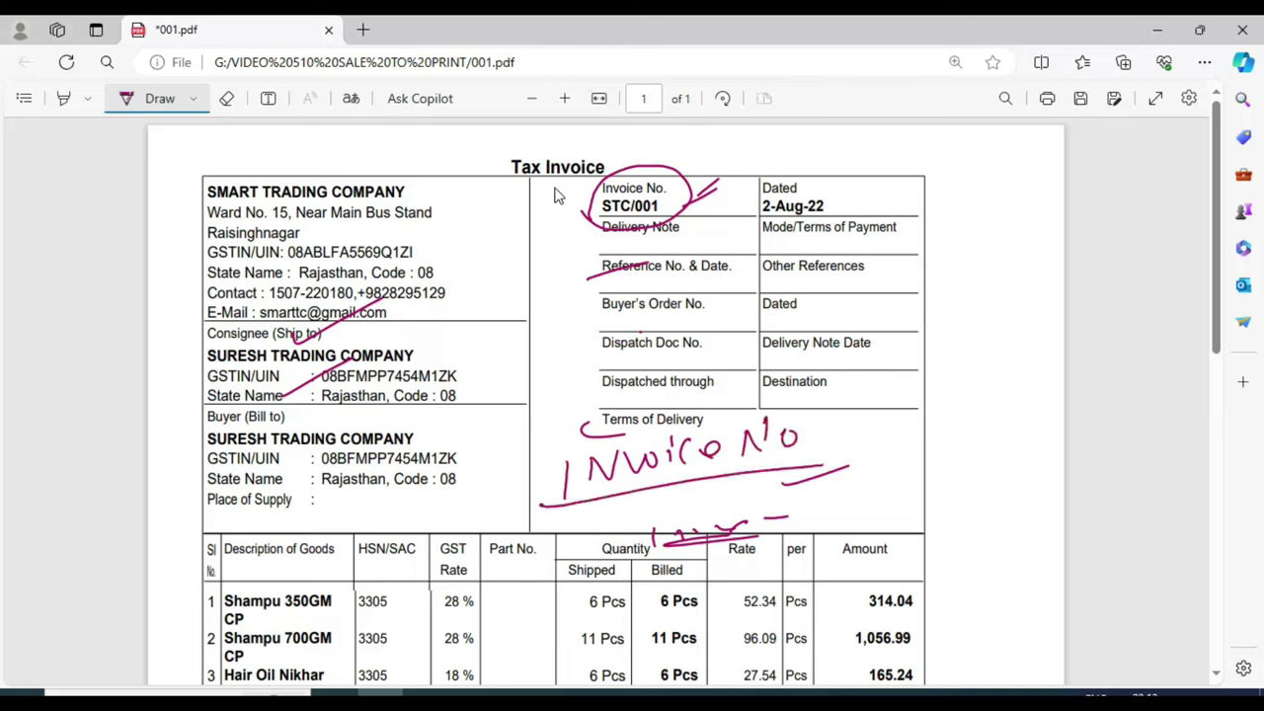
drag(605, 504, 623, 507)
drag(643, 495, 641, 504)
mouse_move(826, 436)
mouse_down()
mouse_move(824, 446)
mouse_move(896, 428)
mouse_up()
mouse_move(652, 396)
mouse_down()
mouse_move(595, 400)
mouse_move(593, 515)
mouse_move(849, 456)
mouse_move(640, 393)
mouse_up()
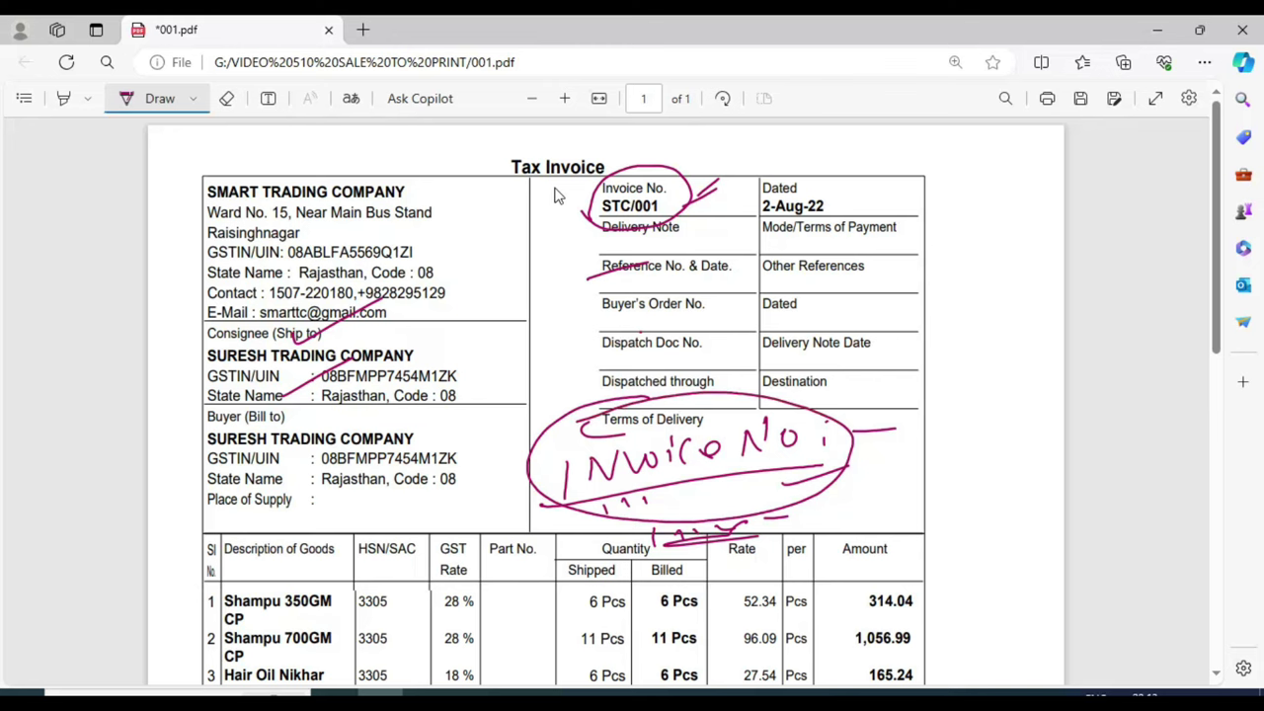
drag(626, 189, 681, 159)
Step: Erase most of the ink marks and return to the TallyPrime voucher
click(228, 99)
click(677, 169)
click(557, 414)
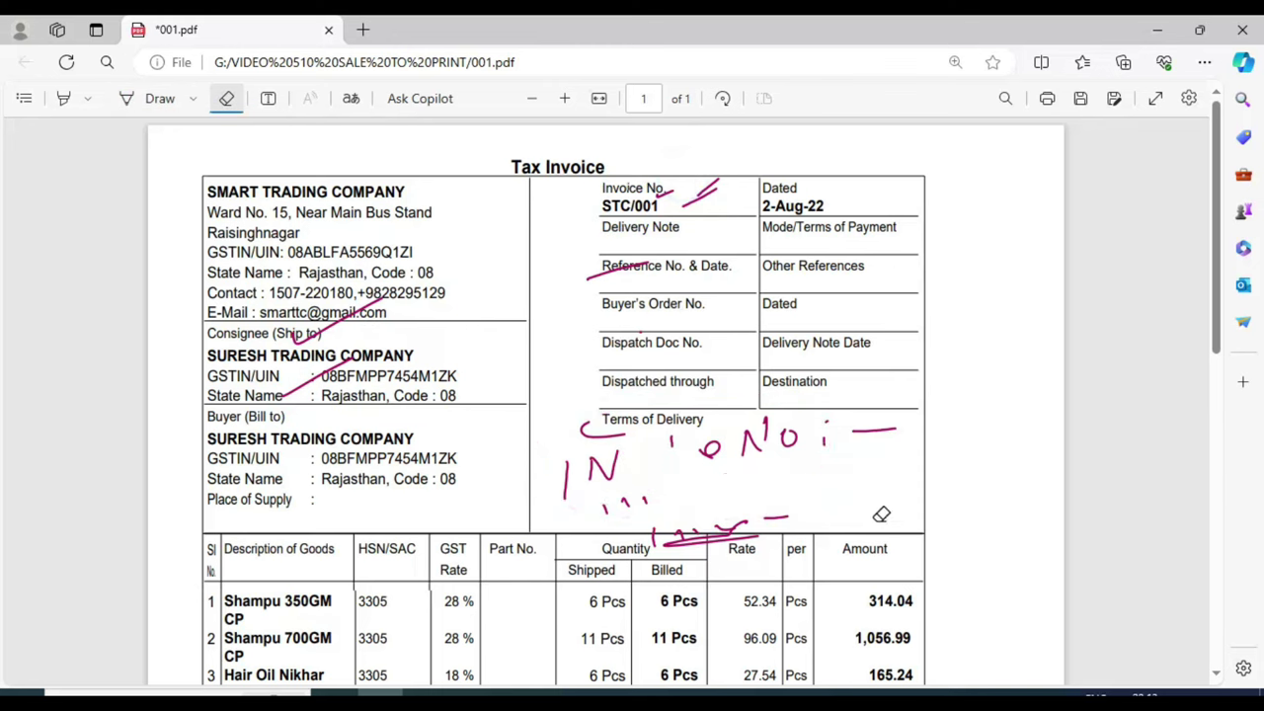
mouse_move(691, 454)
mouse_down()
mouse_move(606, 470)
mouse_move(919, 437)
mouse_move(818, 251)
mouse_up()
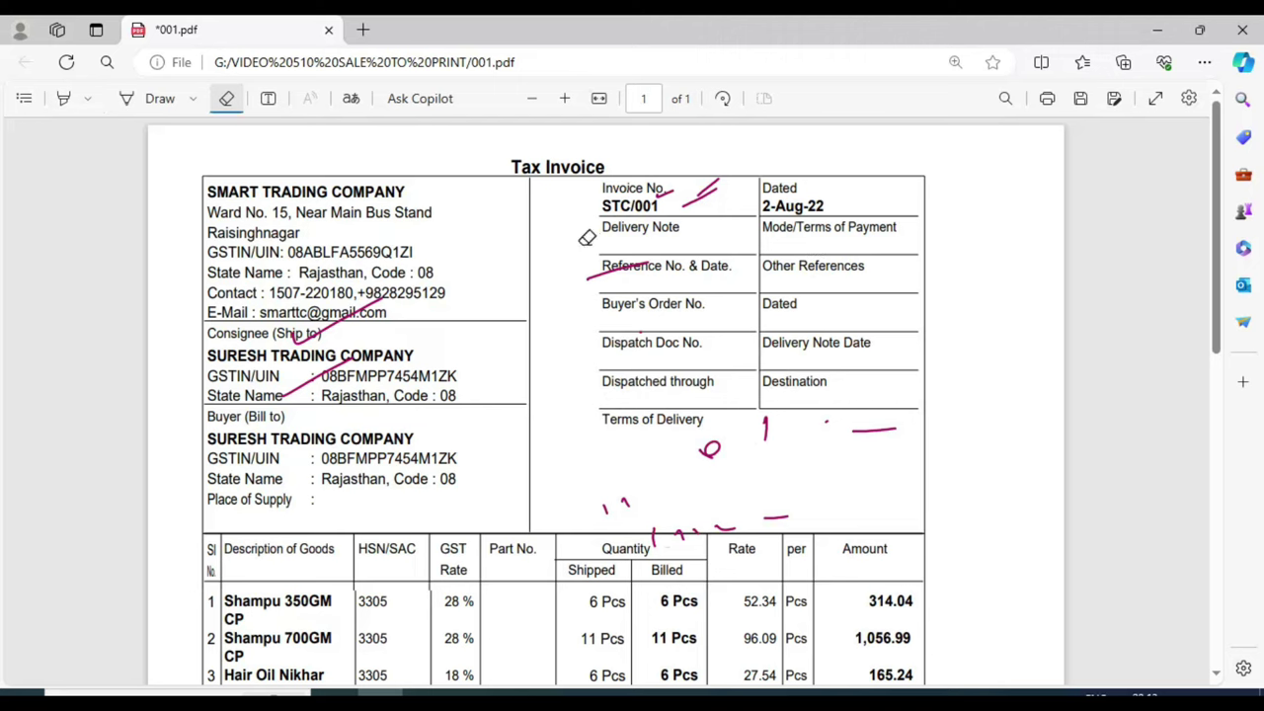
drag(701, 198, 640, 197)
drag(556, 266, 645, 217)
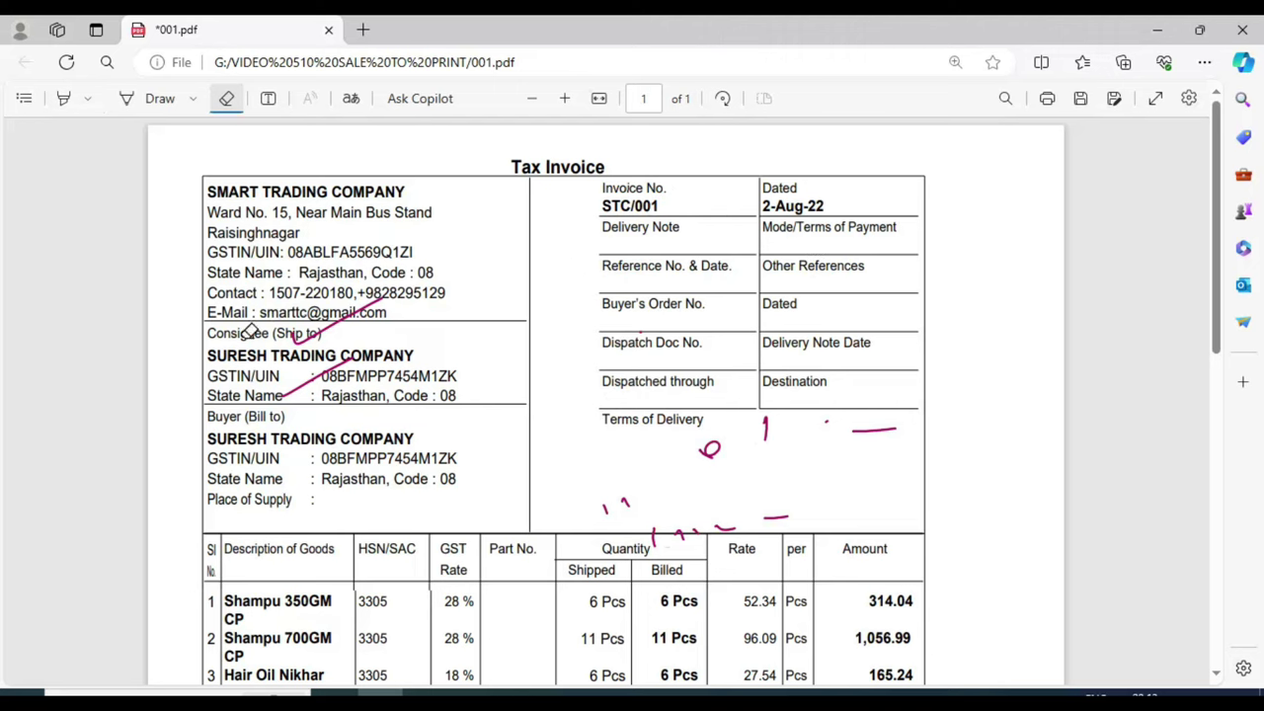
mouse_move(247, 330)
mouse_down()
mouse_move(310, 337)
mouse_move(304, 382)
mouse_up()
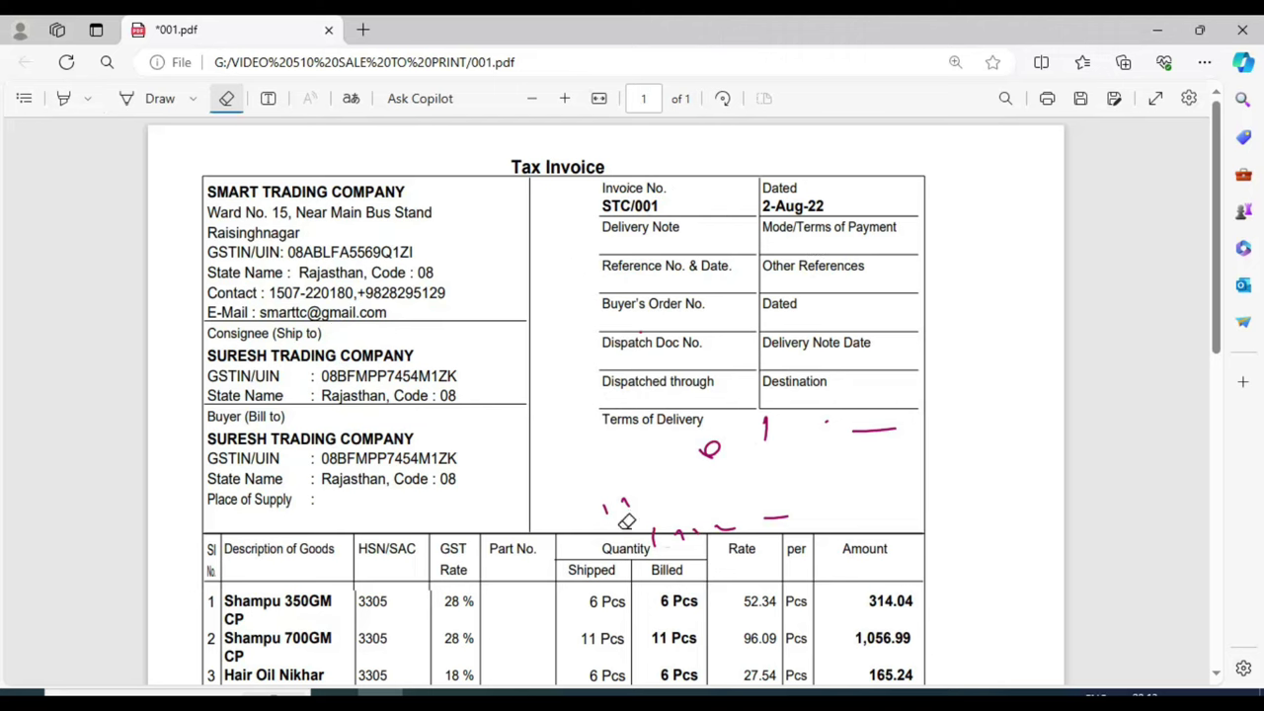
key(alt+Tab)
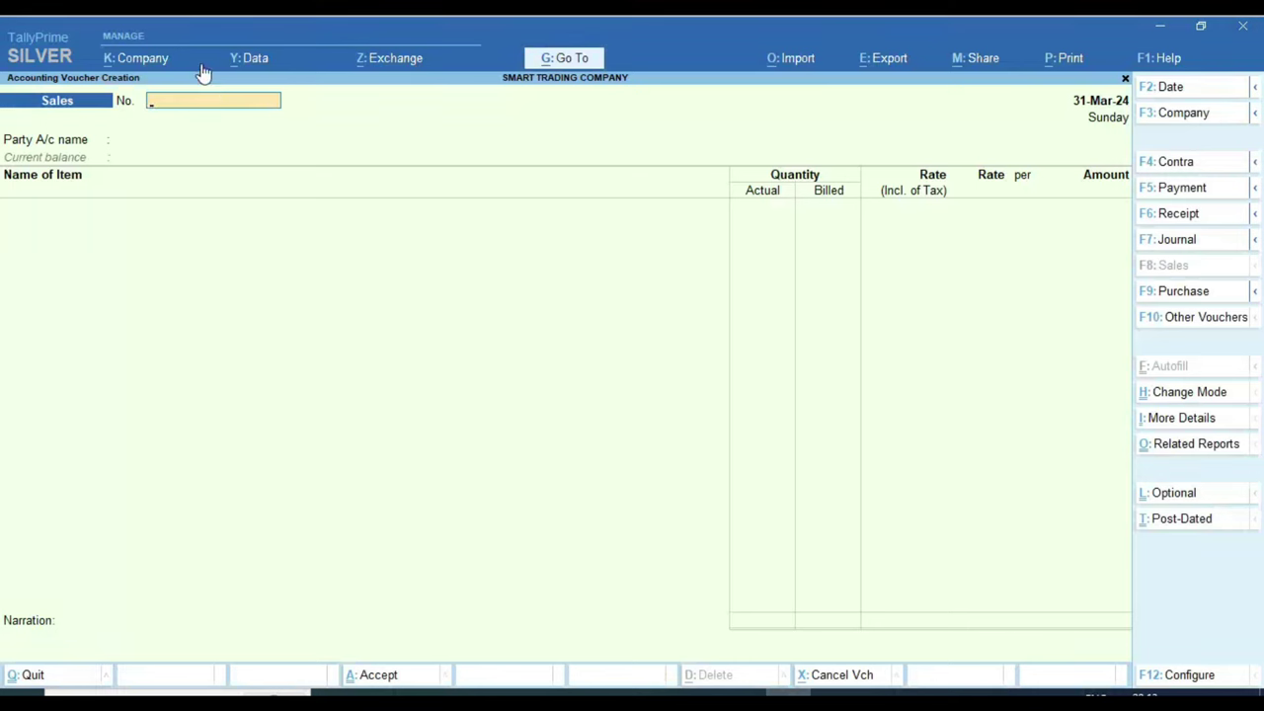
Step: Enter STC/001 as the voucher number, checking it against the invoice PDF
text(STC/001)
key(Return)
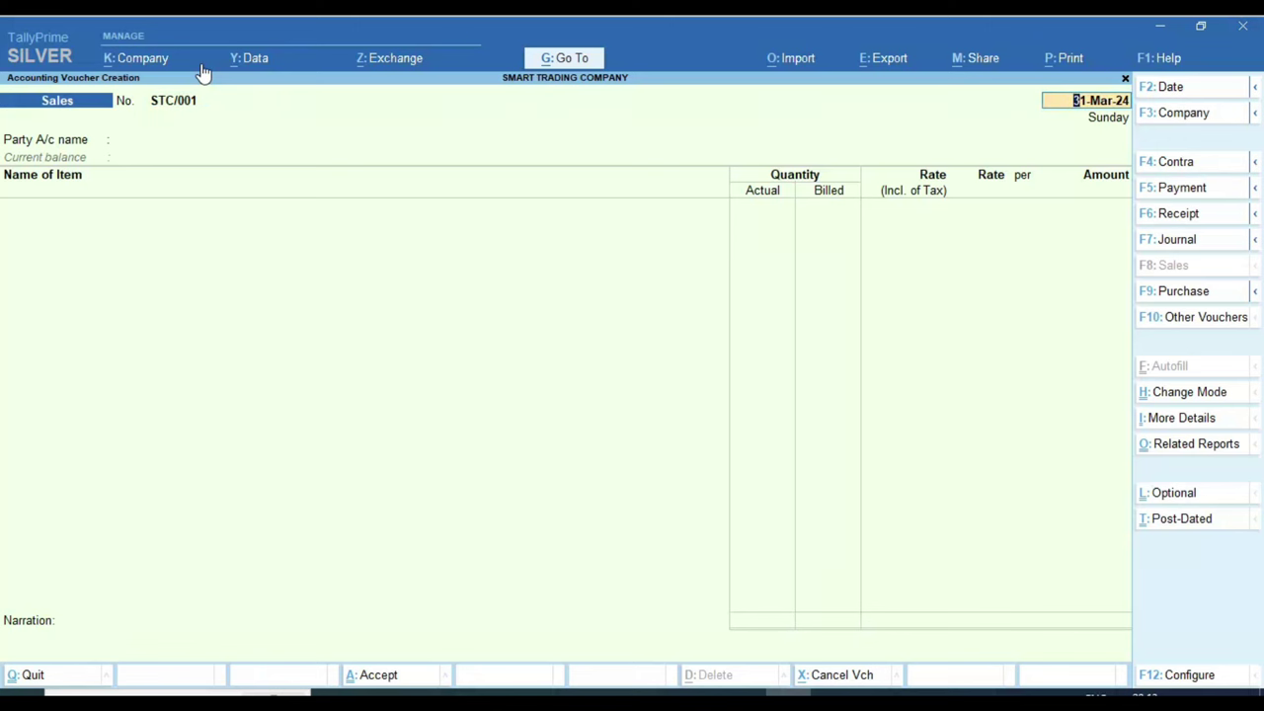
click(379, 691)
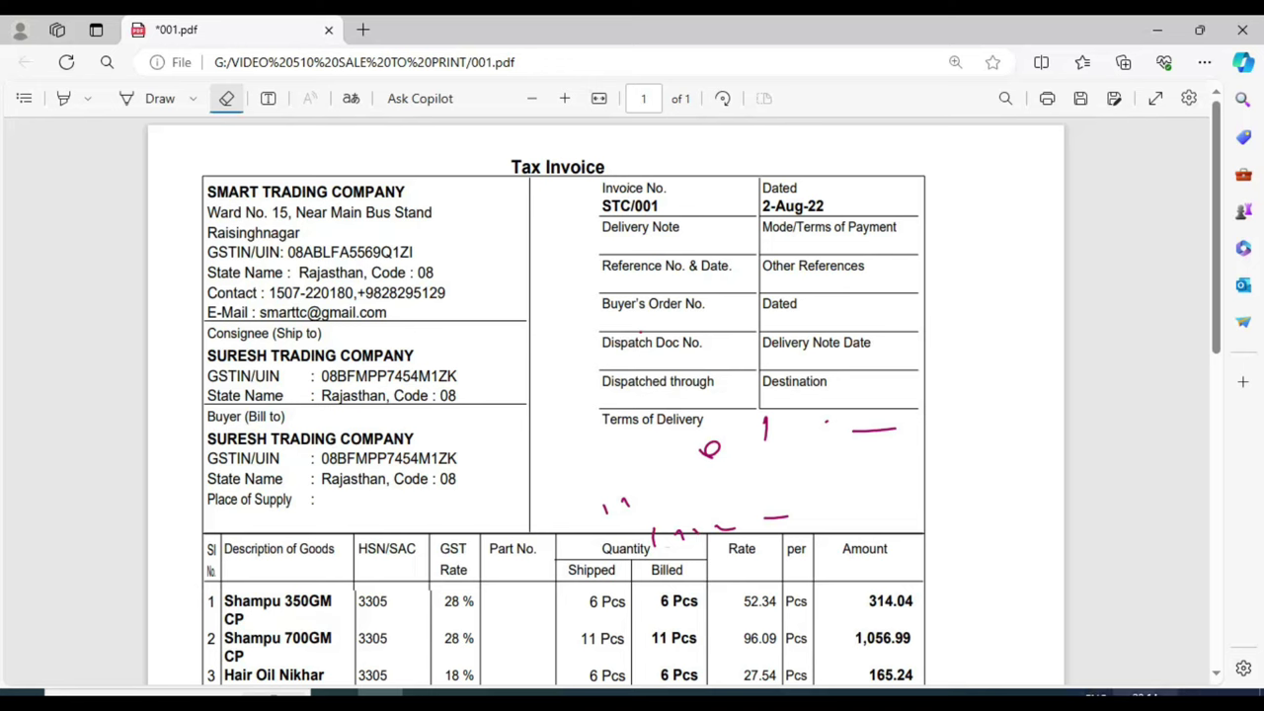
click(789, 692)
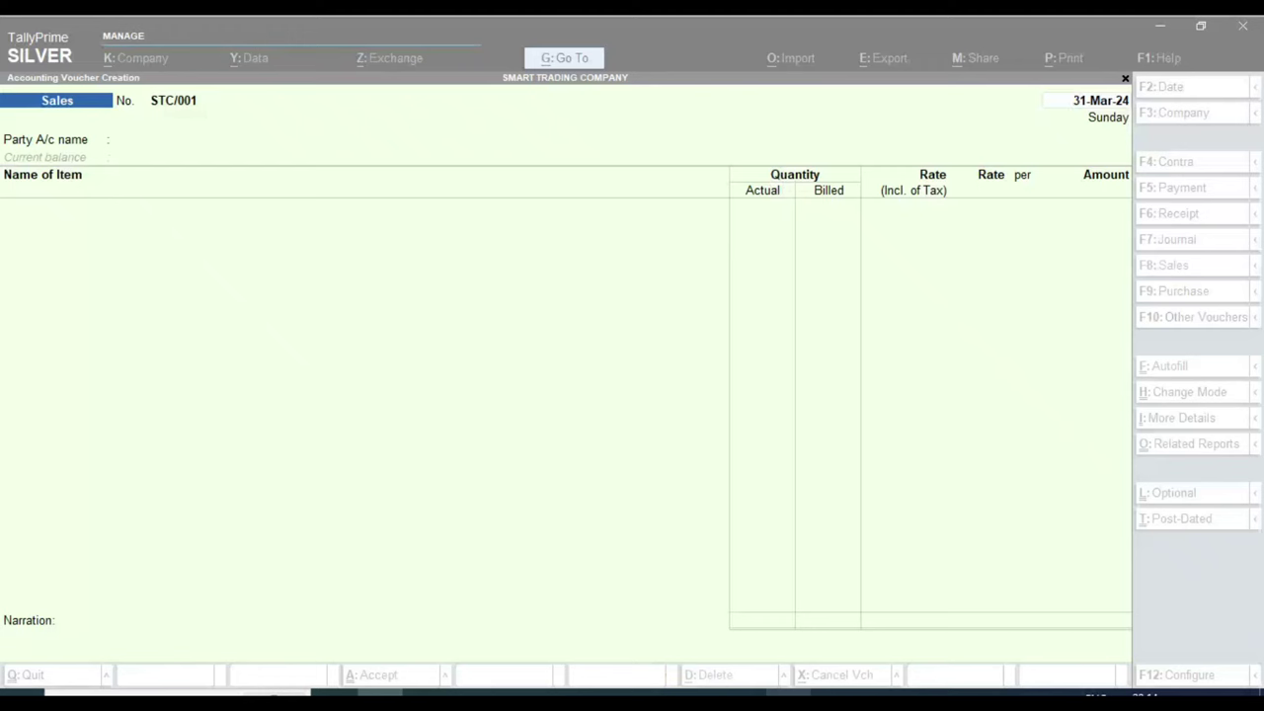
Step: Date the voucher 18-Mar-24, then bring the invoice PDF back up
text(18.3)
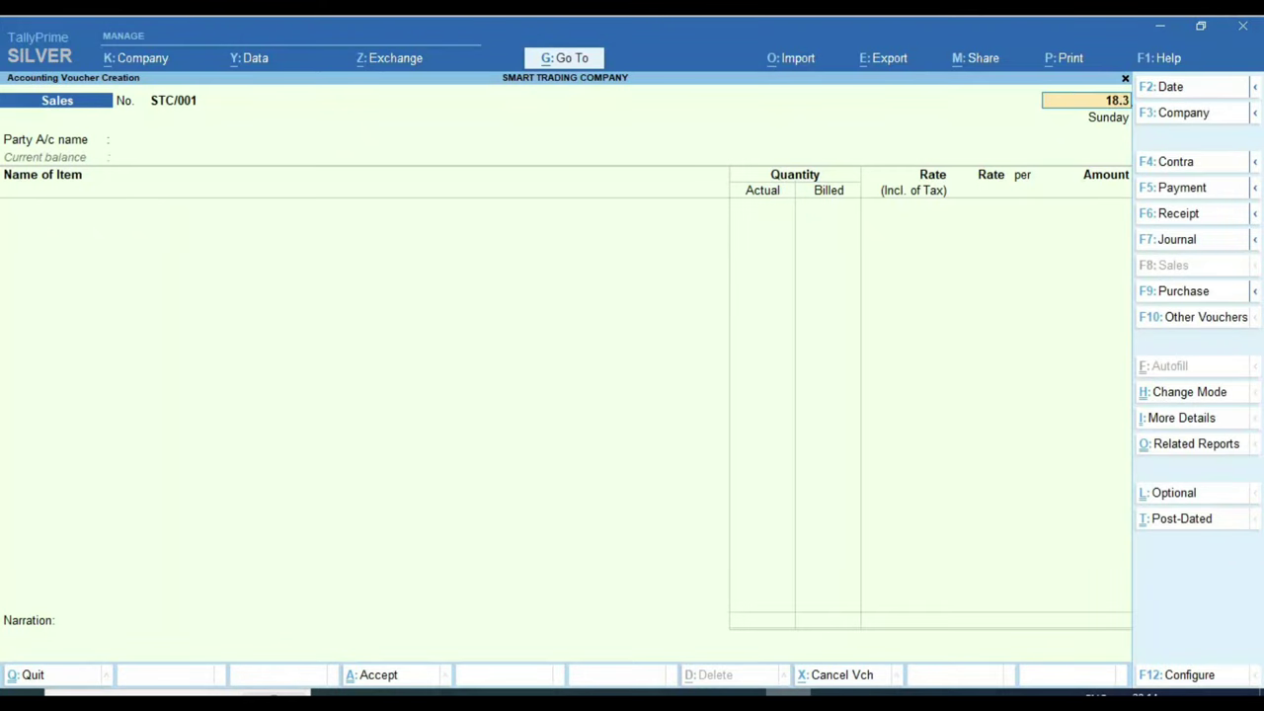
key(Return)
key(BackSpace)
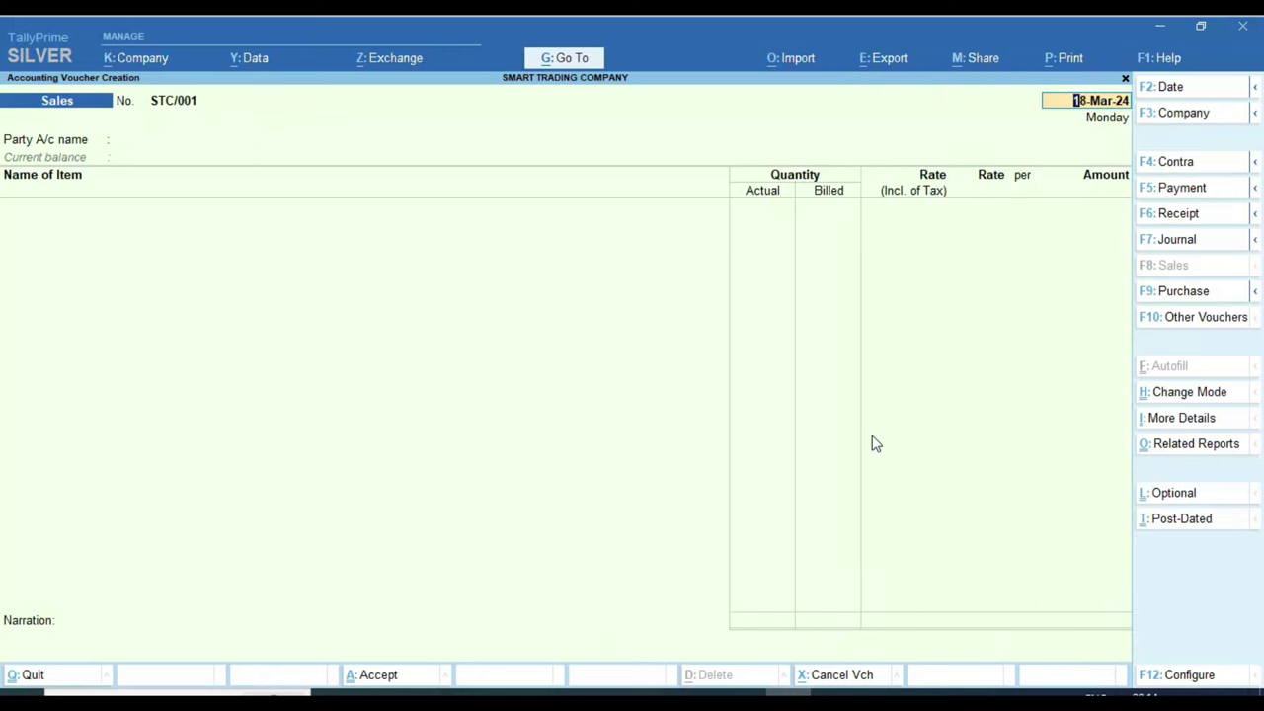
key(Return)
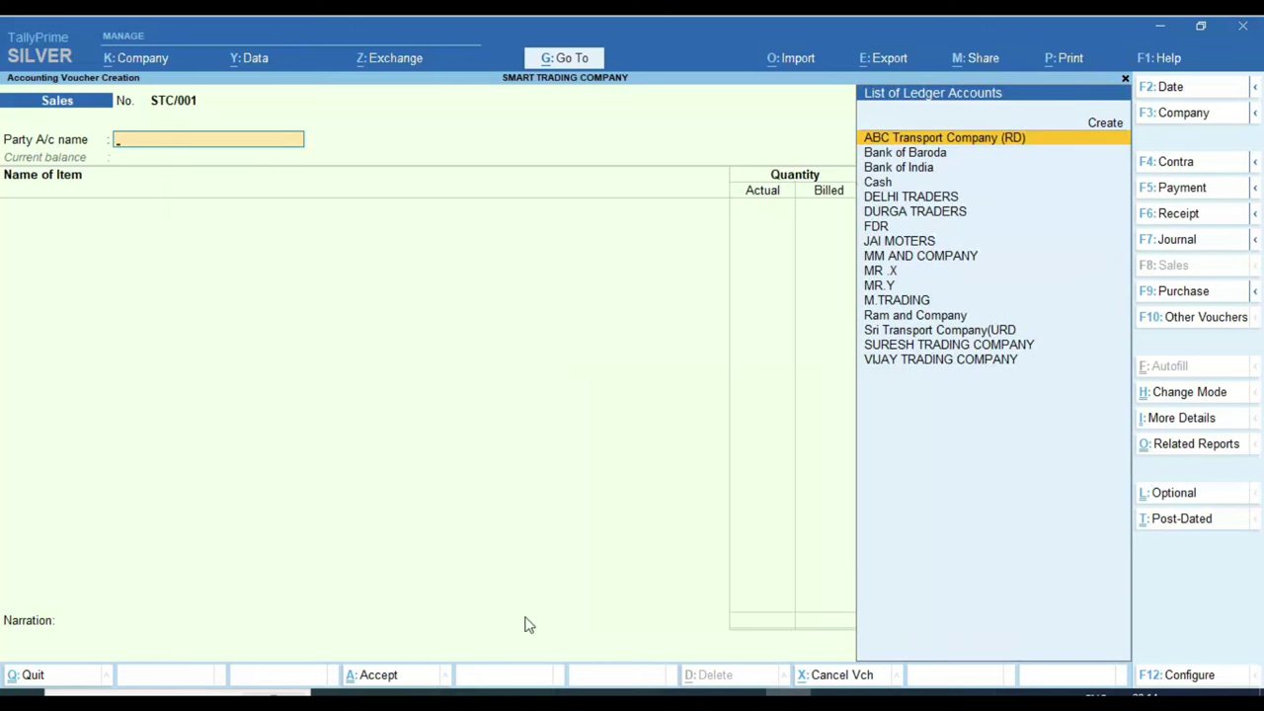
click(380, 691)
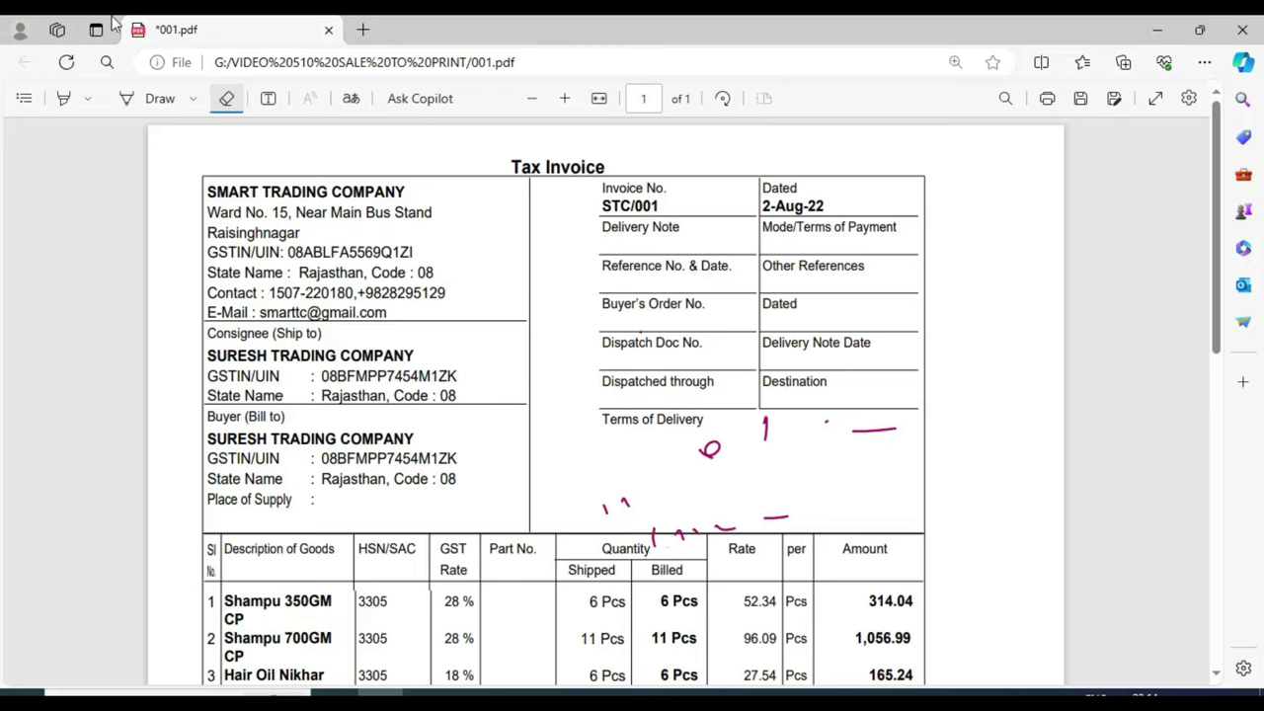
Step: Change the Draw pen colour to blue
click(158, 98)
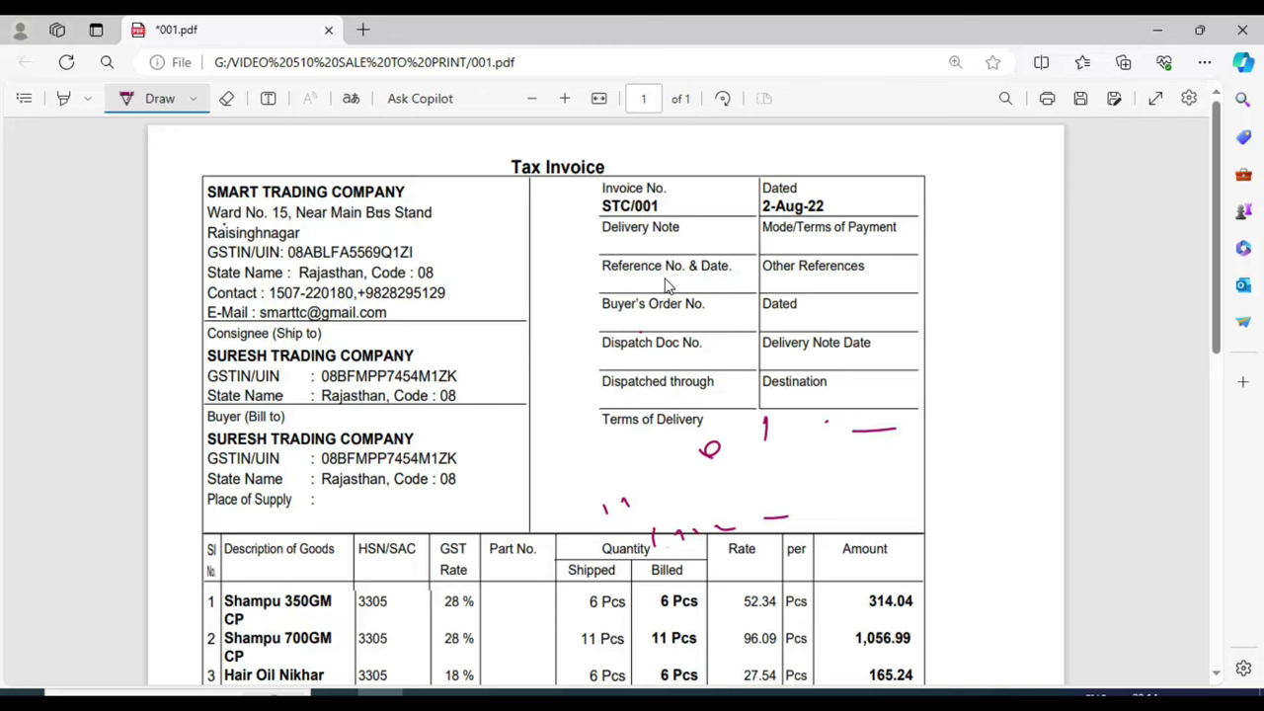
key(Escape)
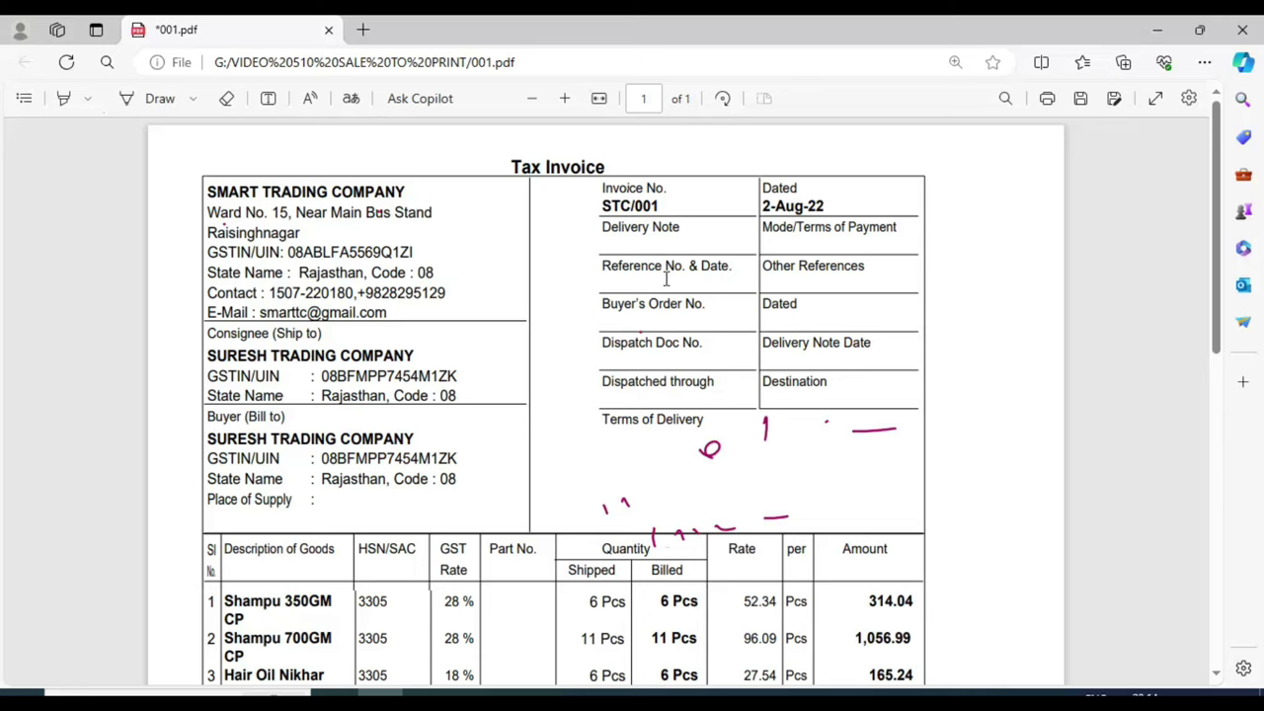
key(Tab)
key(Return)
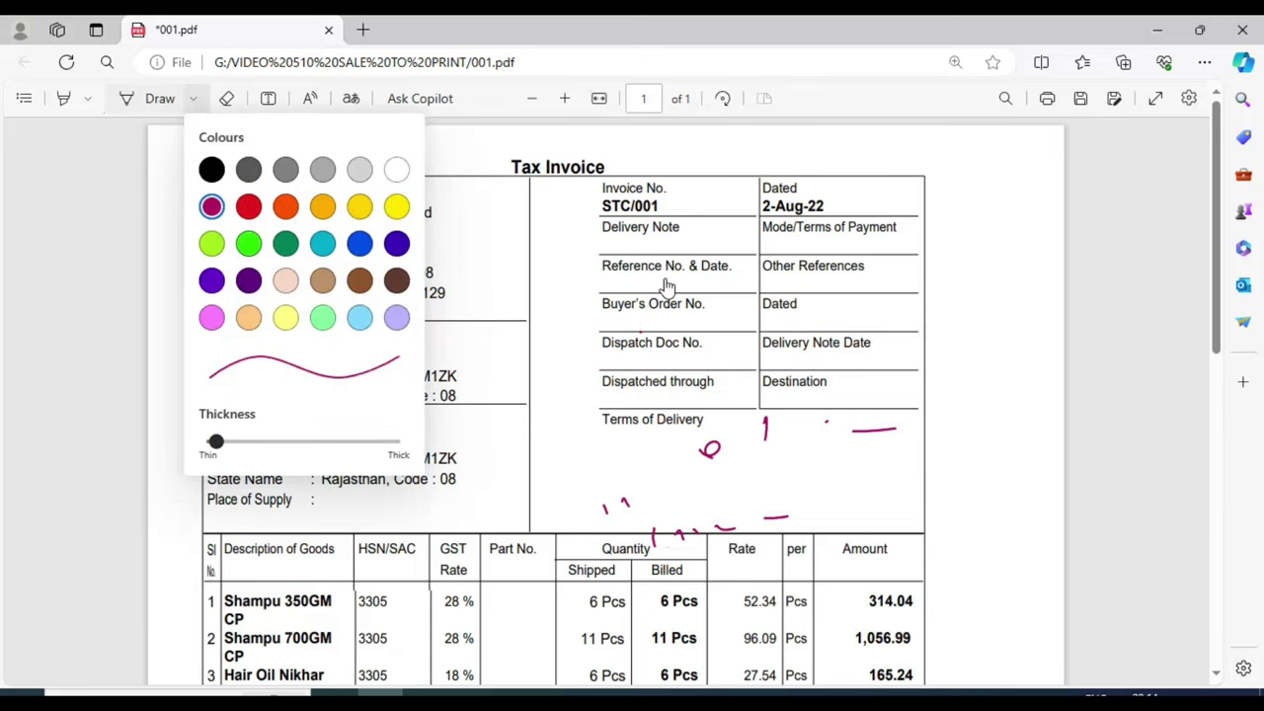
key(Down)
key(Right)
key(Right)
key(Right)
key(Right)
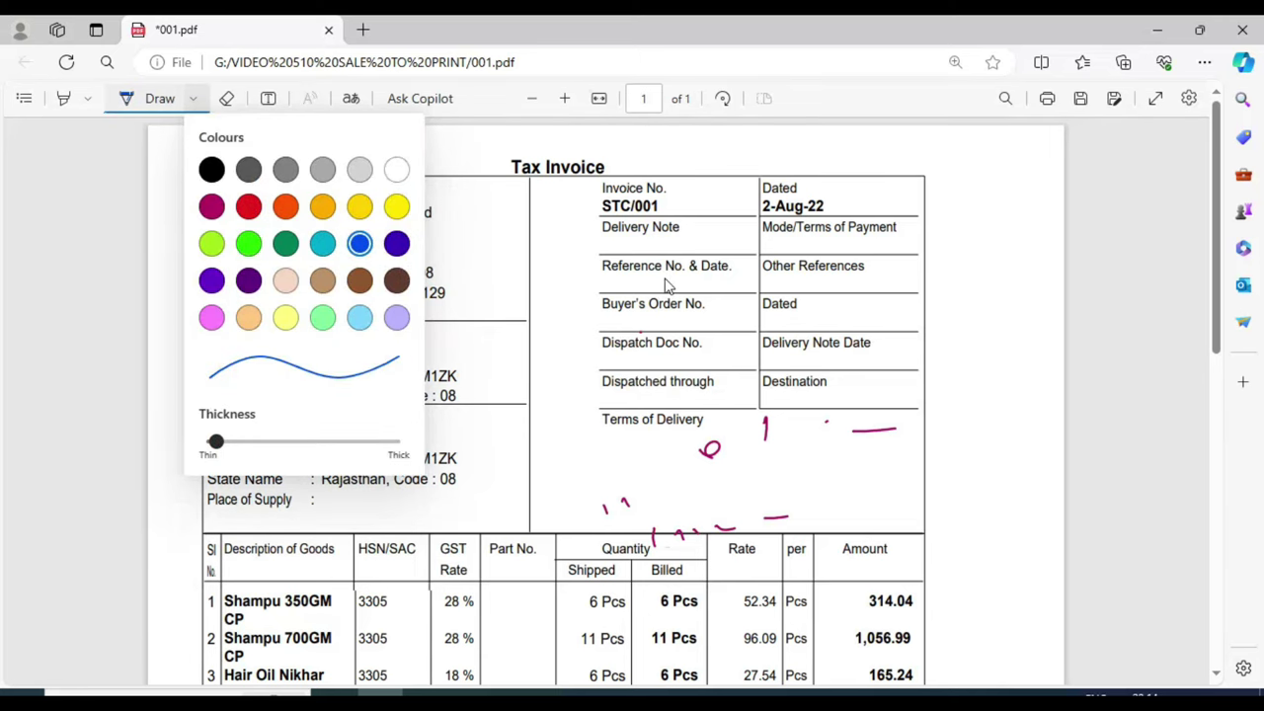
key(Escape)
Step: Circle SMART TRADING COMPANY, the consignee and the Tax Invoice heading in blue, with check marks
mouse_move(189, 199)
mouse_down()
mouse_move(203, 224)
mouse_move(413, 184)
mouse_move(237, 163)
mouse_move(212, 195)
mouse_up()
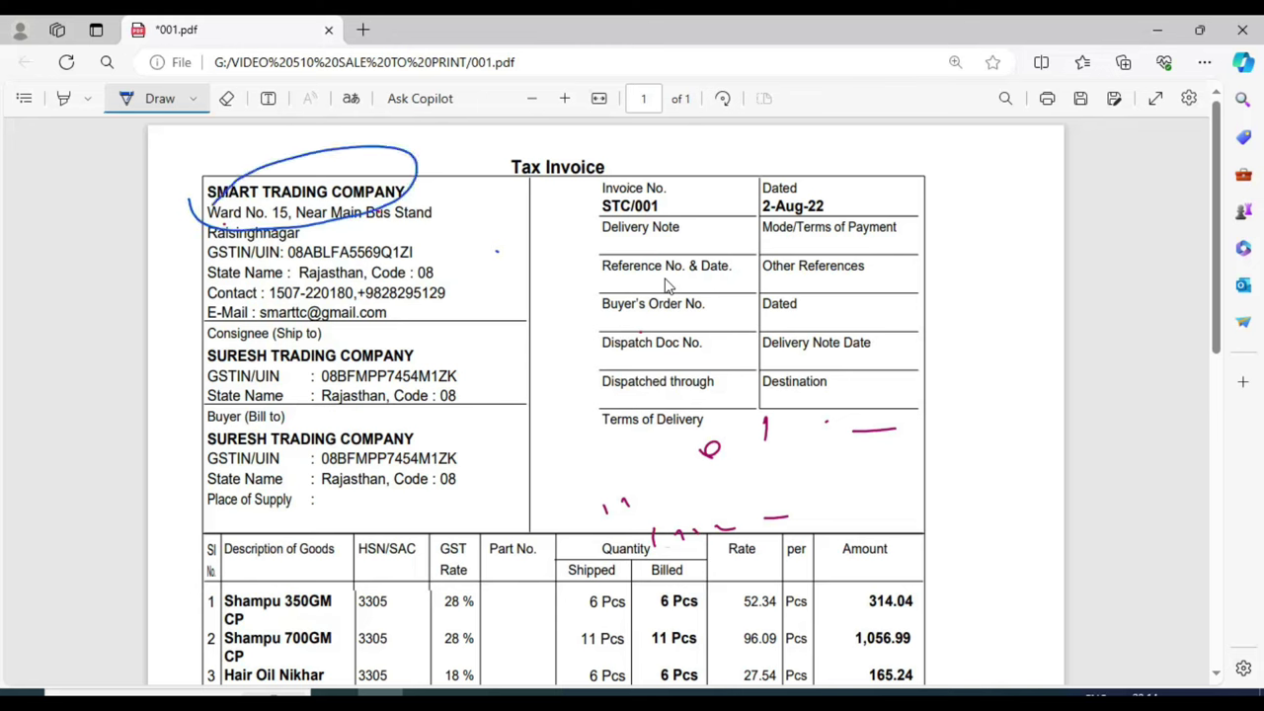
mouse_move(190, 335)
mouse_down()
mouse_move(295, 380)
mouse_move(458, 340)
mouse_move(276, 326)
mouse_move(193, 351)
mouse_up()
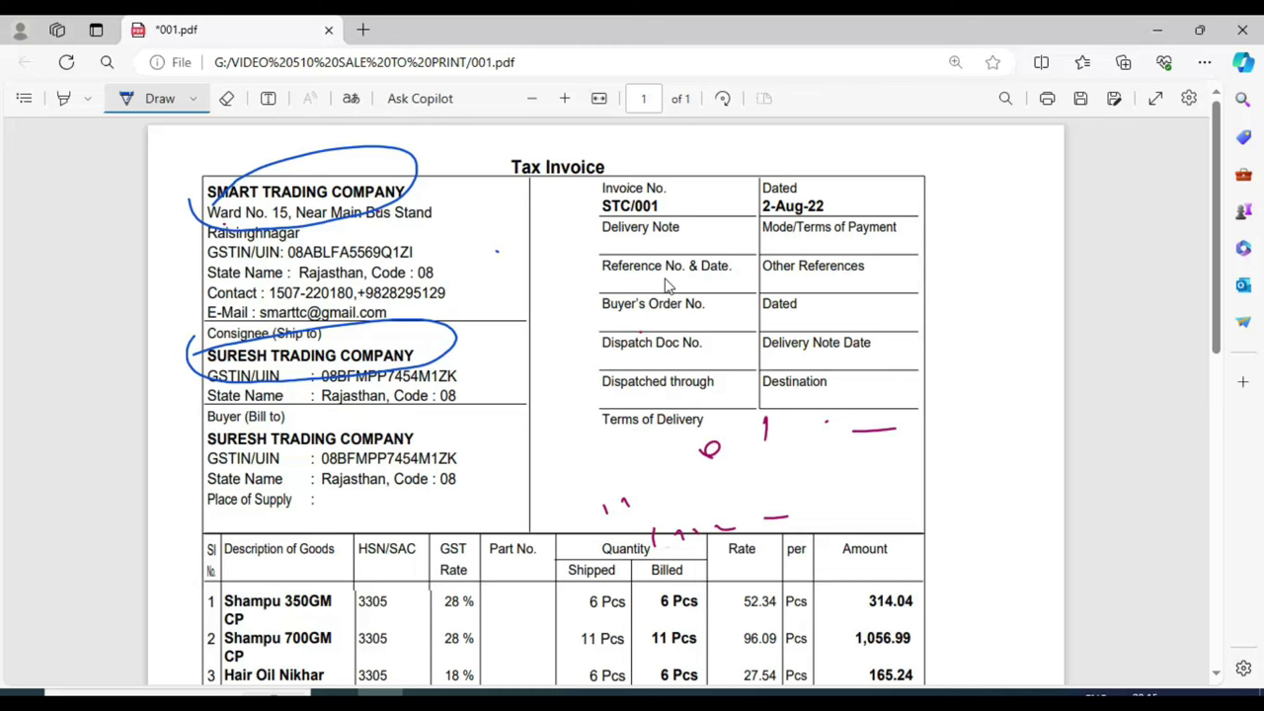
mouse_move(486, 146)
mouse_down()
mouse_move(500, 204)
mouse_move(621, 199)
mouse_move(602, 140)
mouse_move(508, 152)
mouse_up()
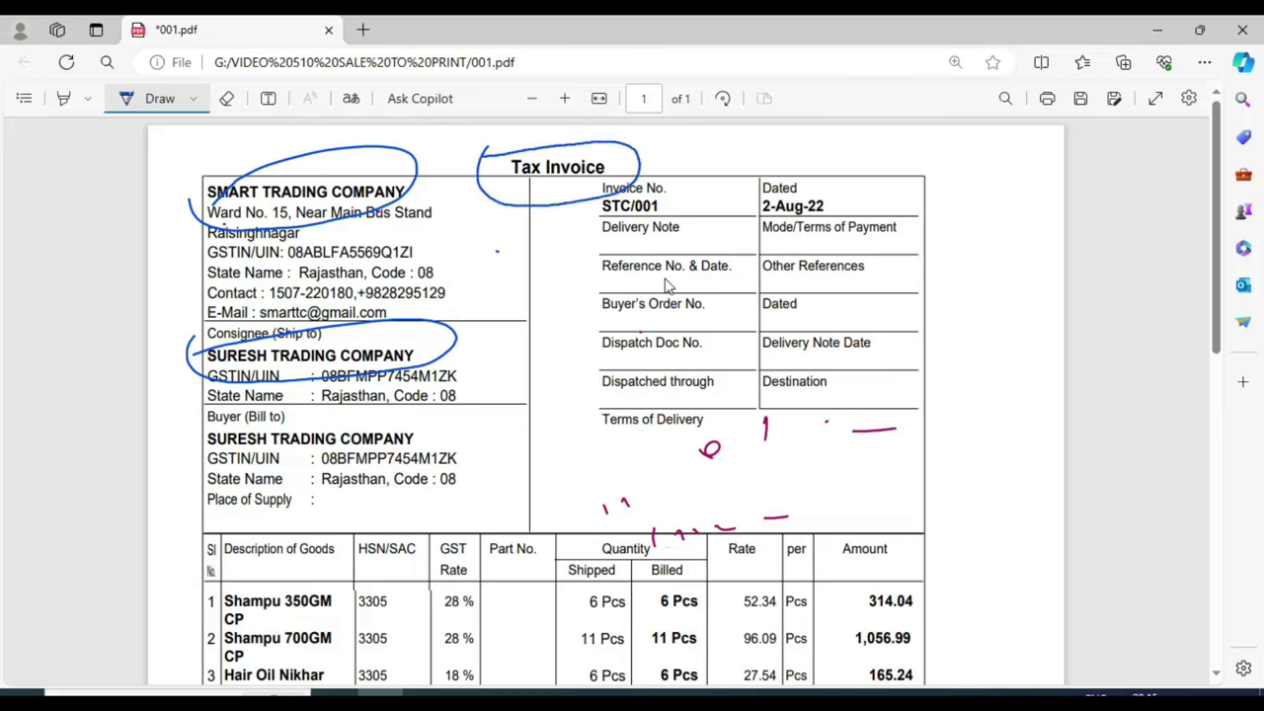
drag(302, 164, 402, 146)
key(alt+Tab)
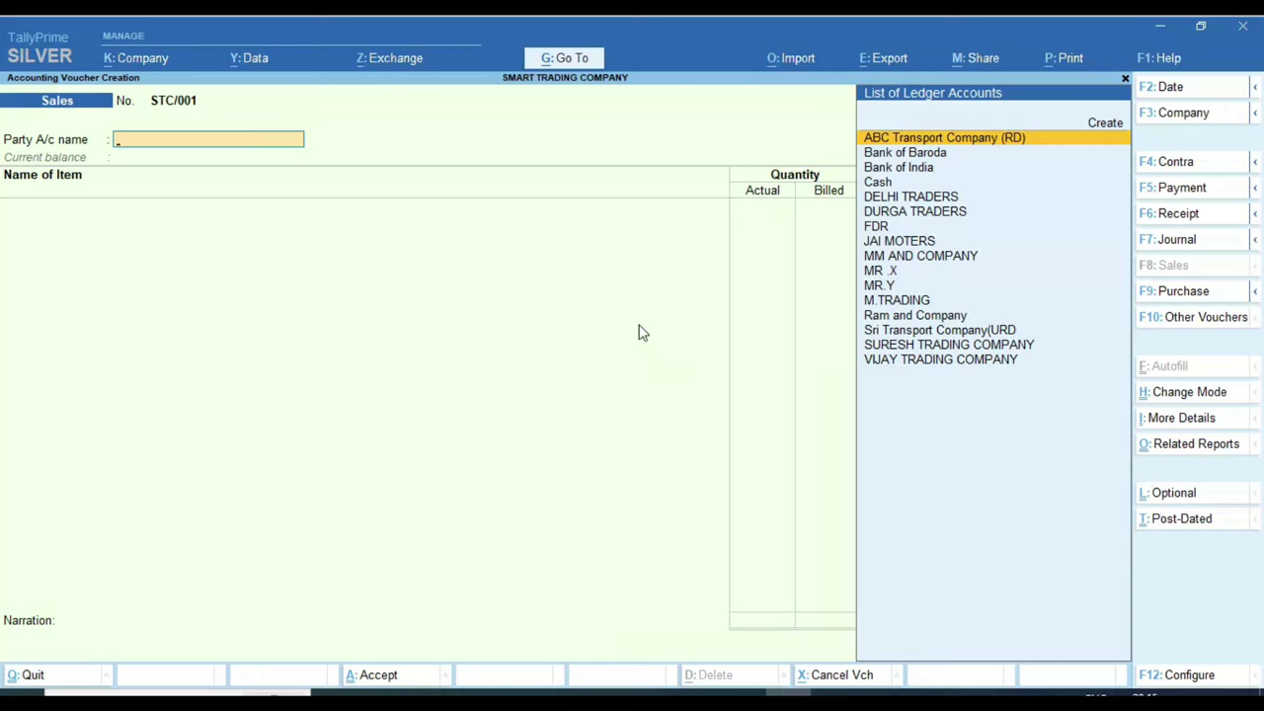
click(380, 691)
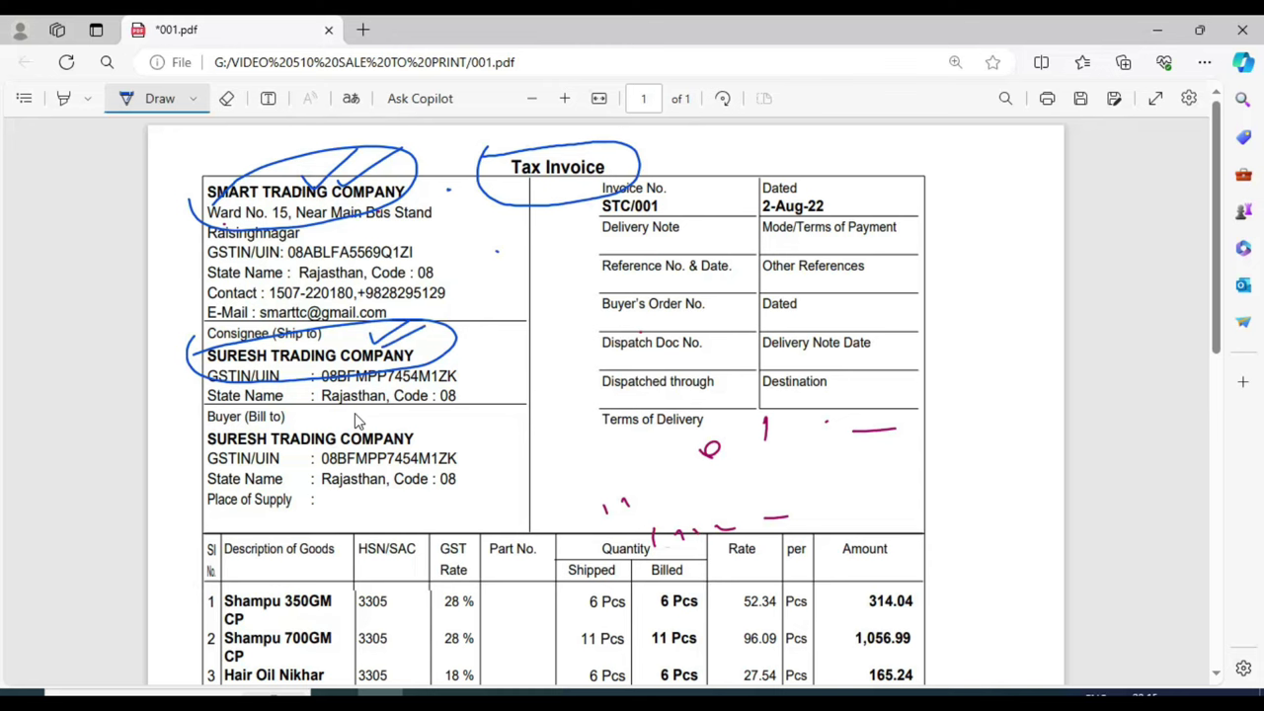
Step: Handwrite and underline a note beside the consignee name, then return to TallyPrime
mouse_move(486, 333)
mouse_down()
mouse_move(502, 341)
mouse_move(582, 318)
mouse_up()
drag(466, 352, 575, 338)
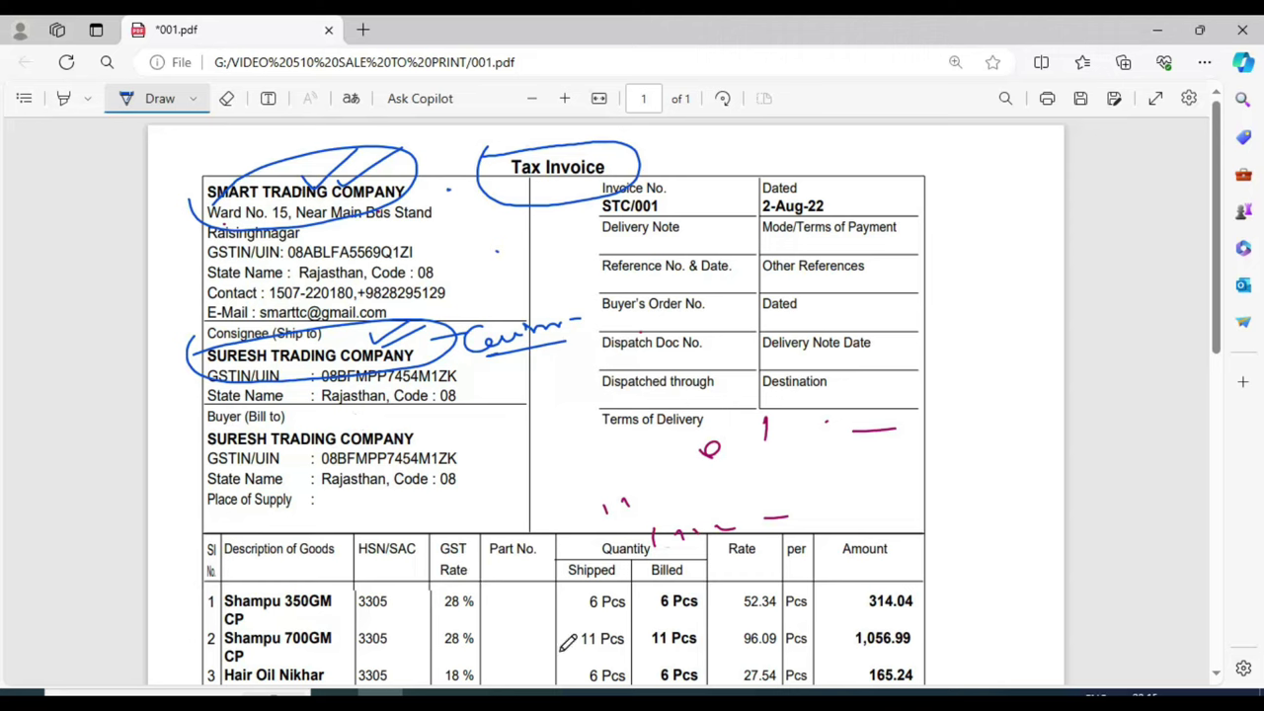
click(789, 694)
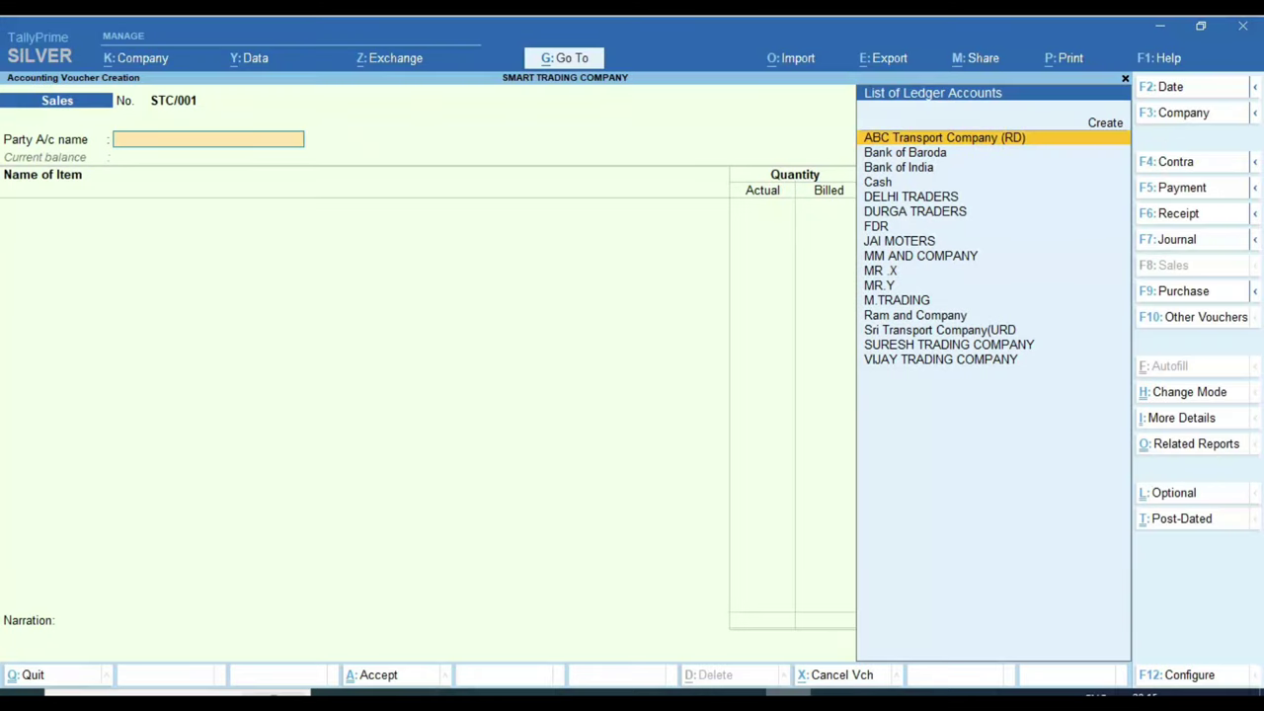
Step: Instead of picking SURESH TRADING COMPANY as party, choose Create to open a blank ledger form
key(Down)
key(Down)
key(Down)
key(Down)
key(Down)
key(Down)
key(Down)
key(Down)
key(Down)
key(Down)
key(Down)
key(Down)
key(Down)
key(Down)
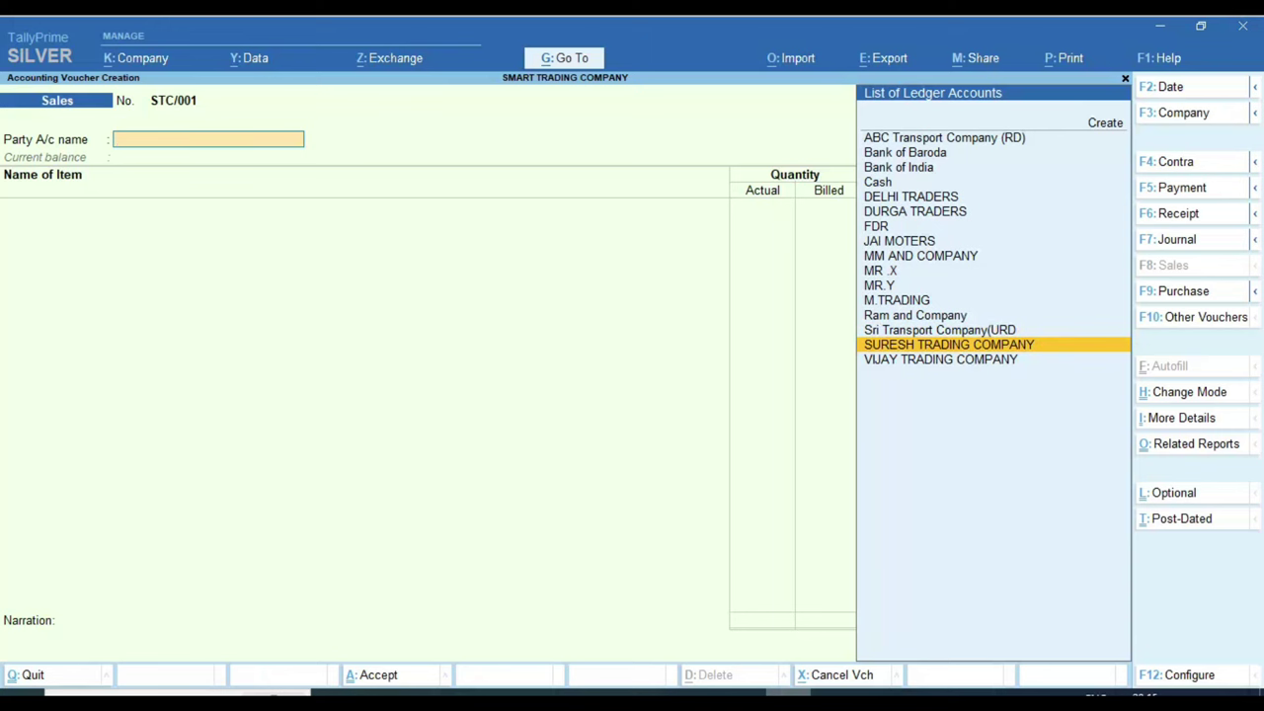
key(Return)
key(BackSpace)
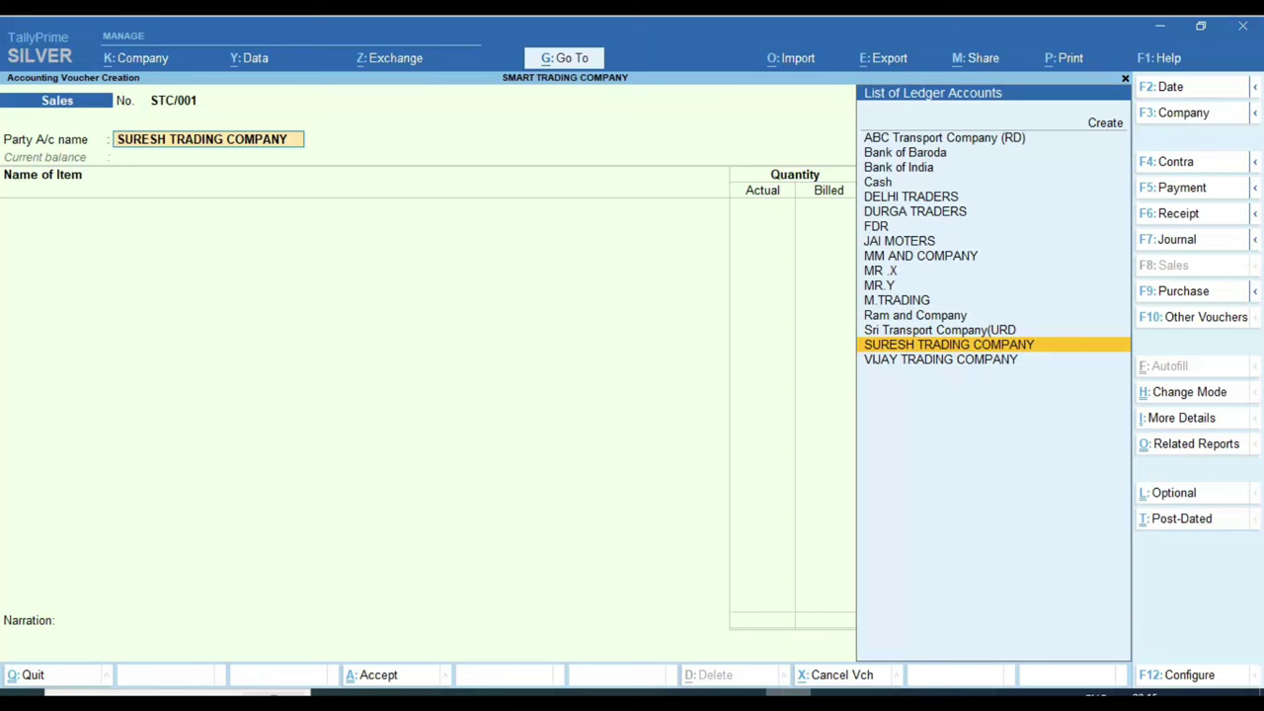
key(Up)
key(Up)
key(Up)
key(Up)
key(Up)
key(Up)
key(Up)
key(Up)
key(Up)
key(Up)
key(Up)
key(Up)
key(Up)
key(Up)
key(Up)
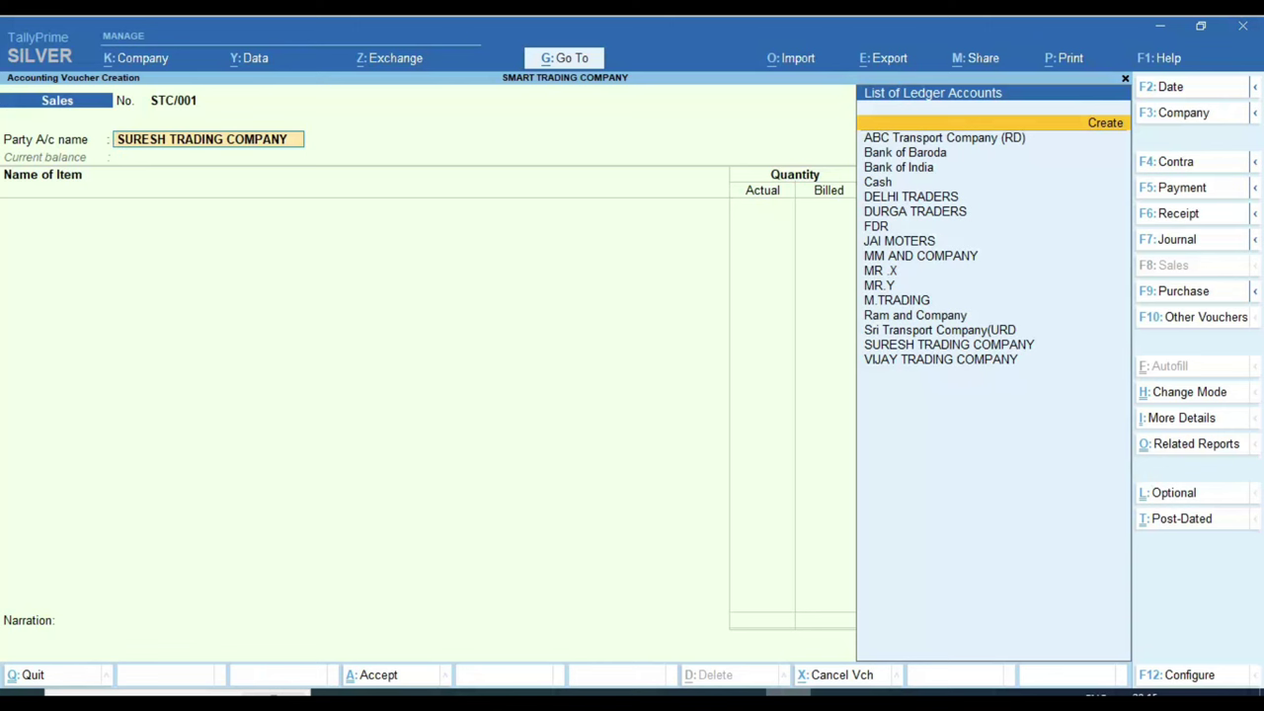
key(Return)
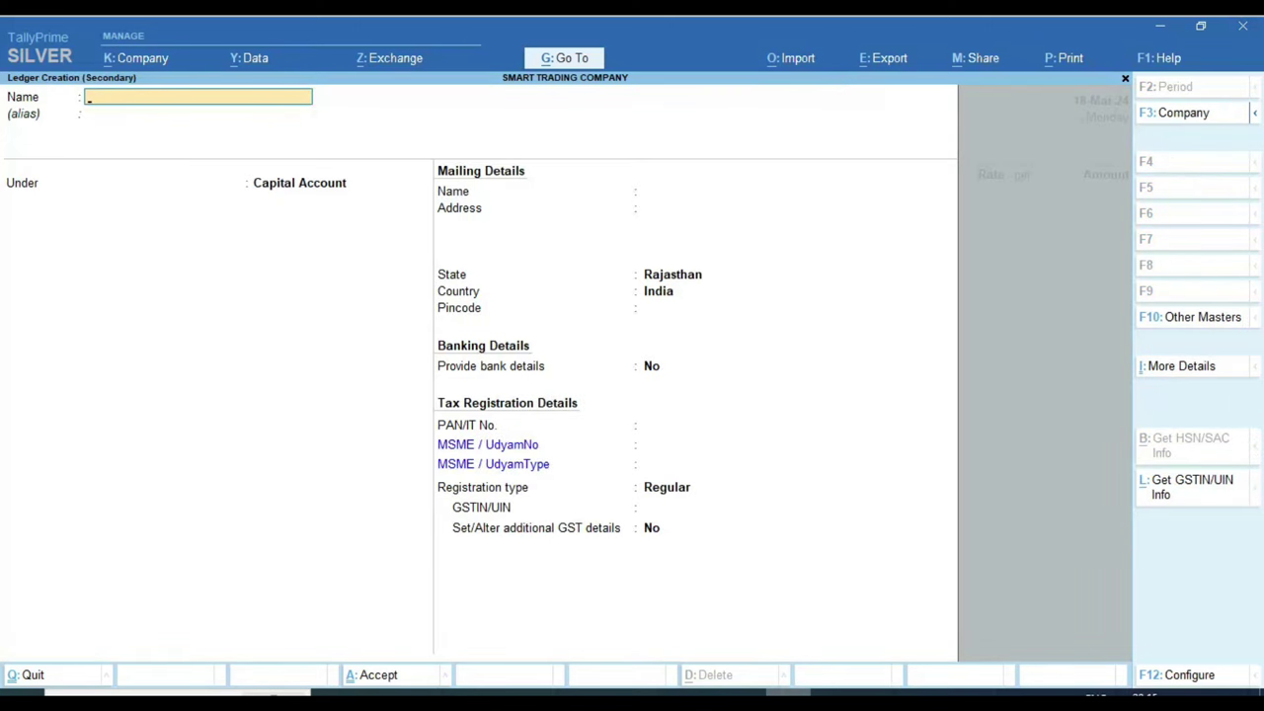
Step: Name the ledger 'SURESH TRDING COMPANY' under Sundry Debtors with bill-by-bill balances on and no credit period
text(SURESH TRDING CO)
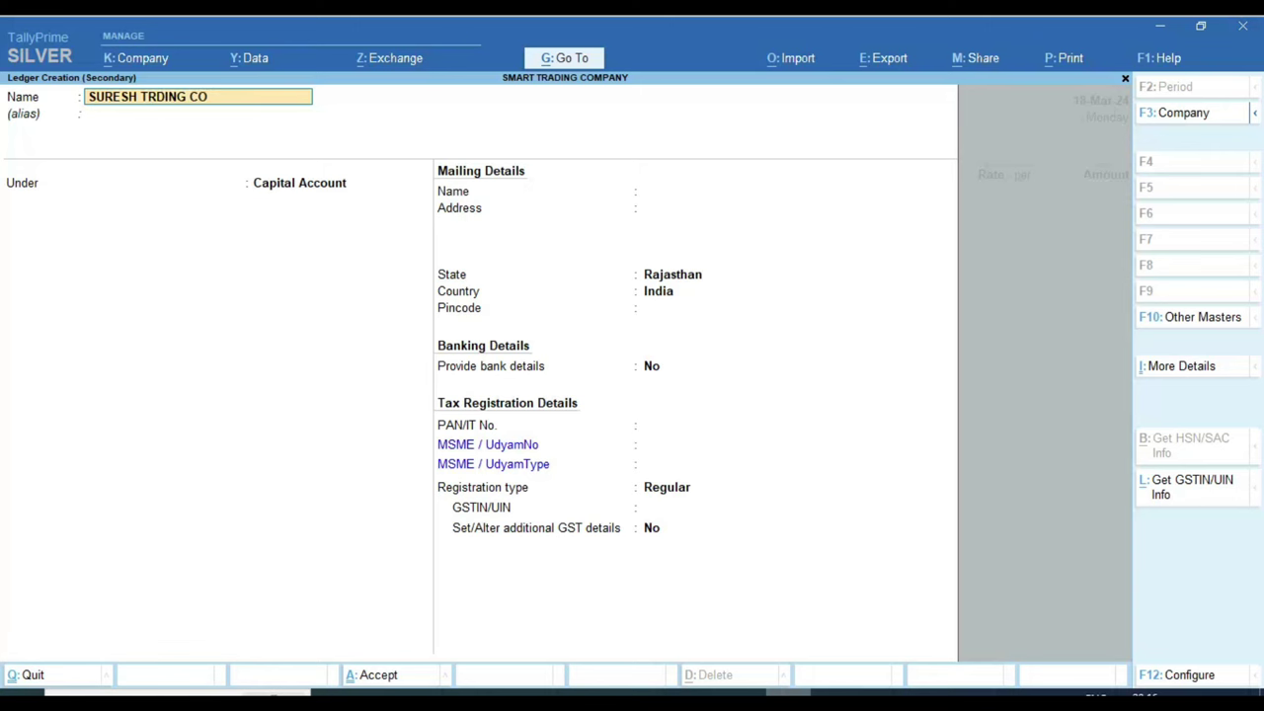
text(MPANY)
key(Return)
key(Return)
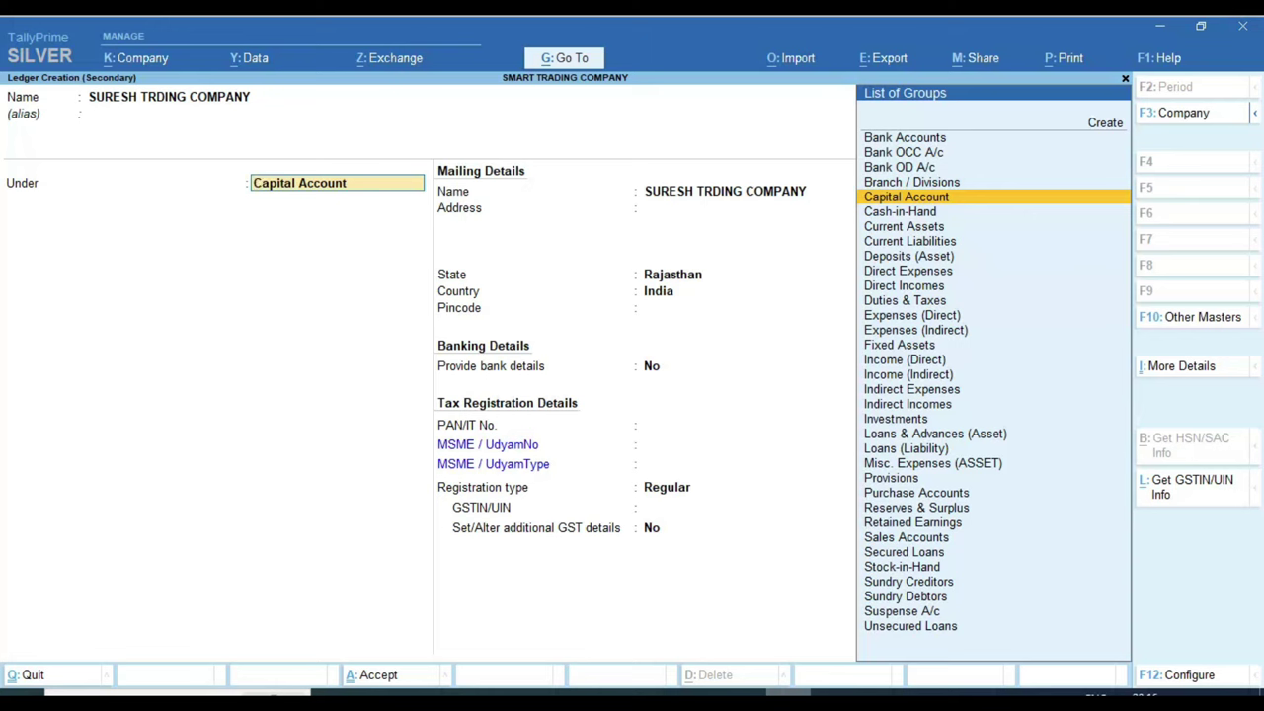
text(SUND)
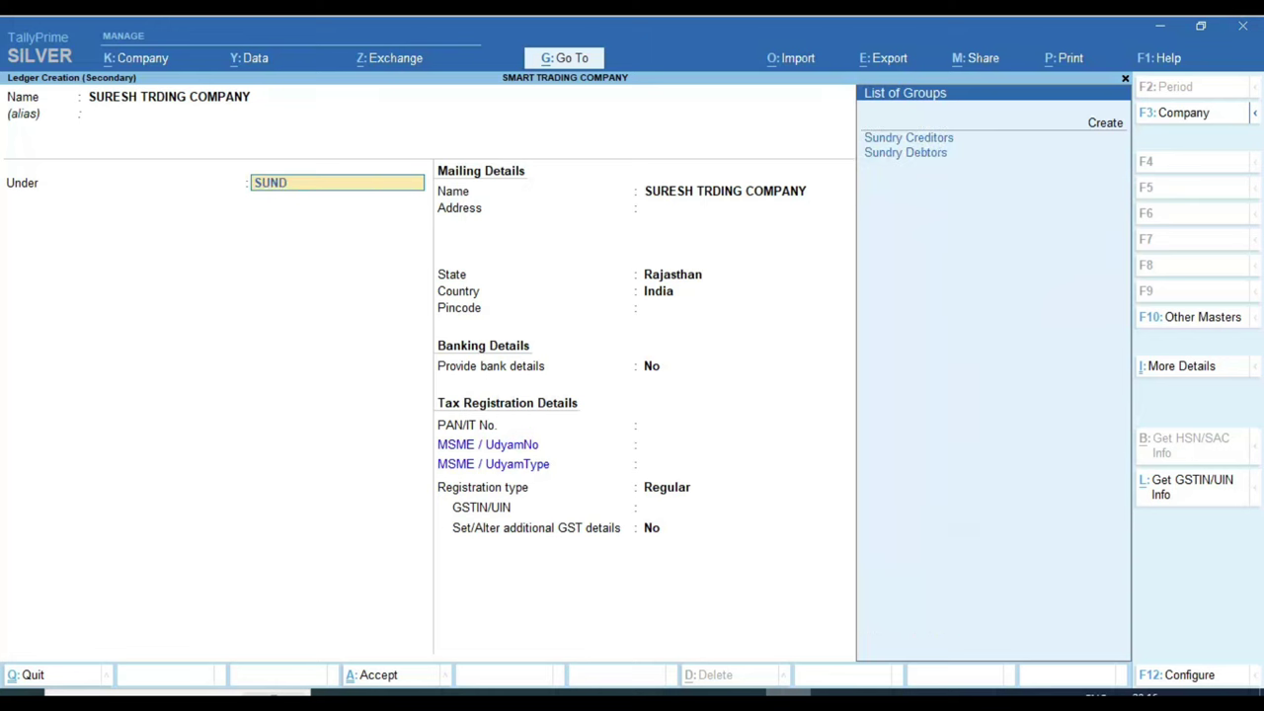
key(Down)
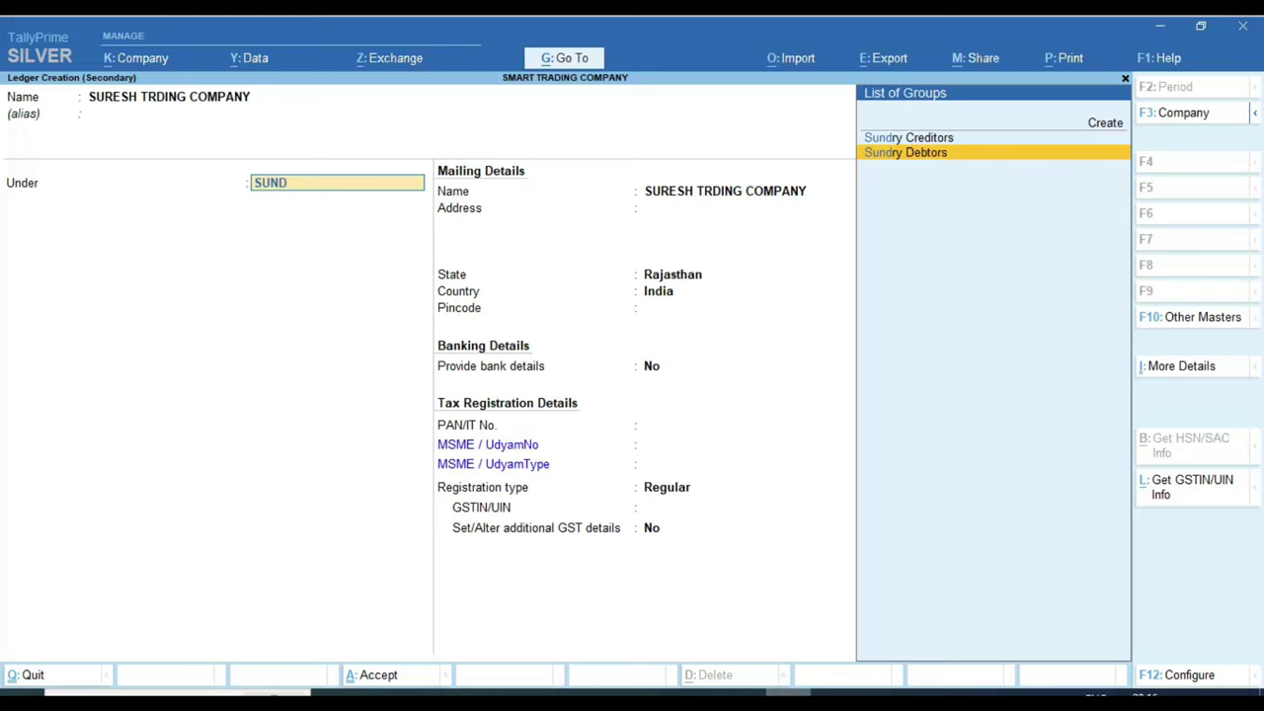
key(Up)
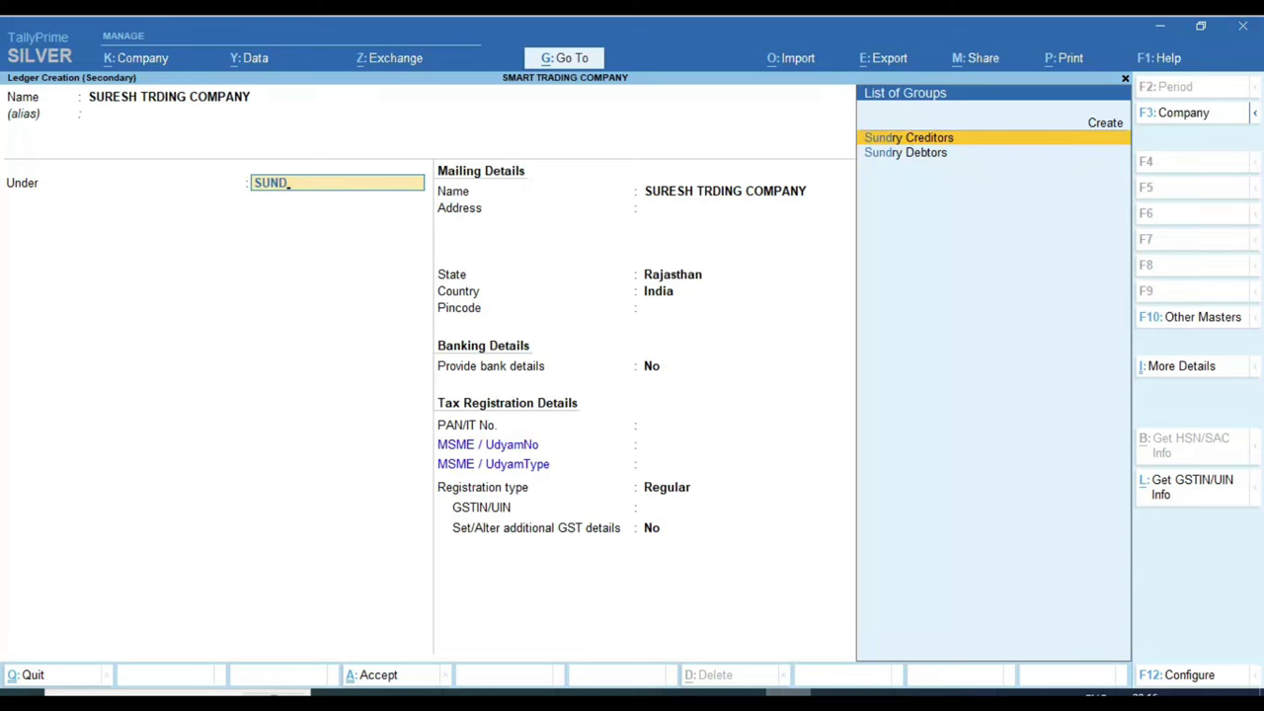
key(Down)
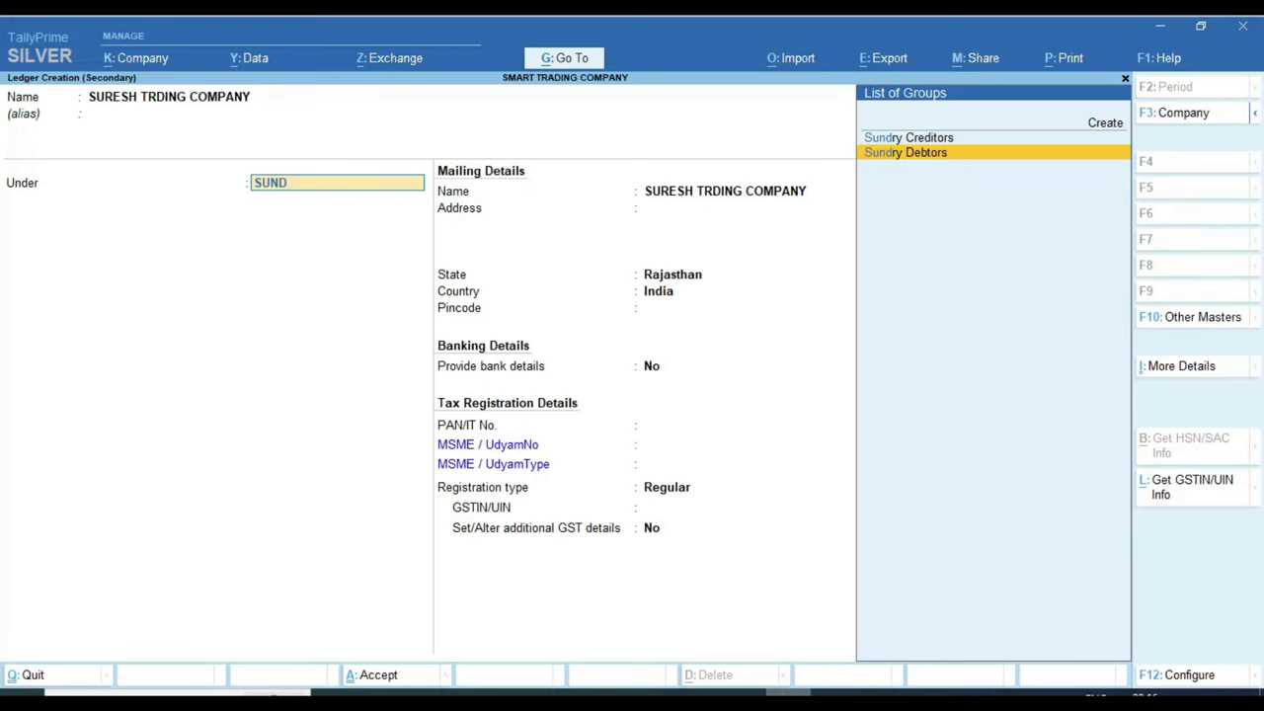
key(Return)
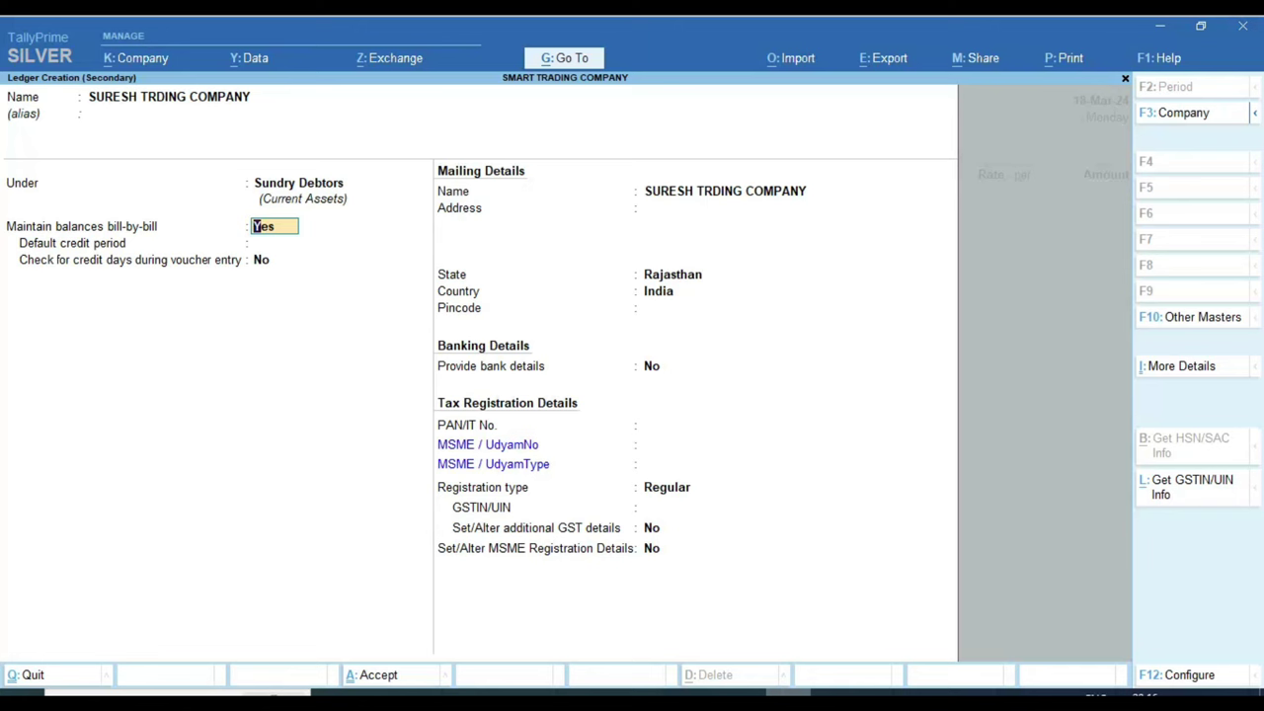
key(Return)
key(Return)
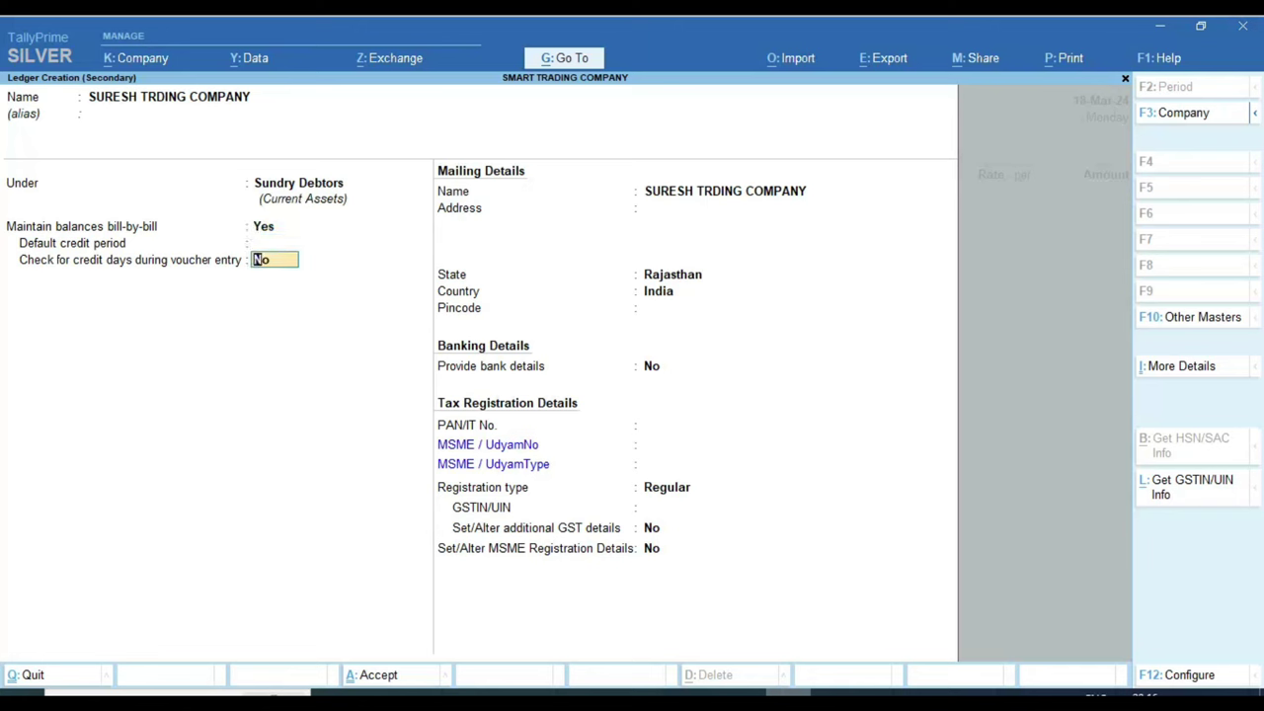
key(Up)
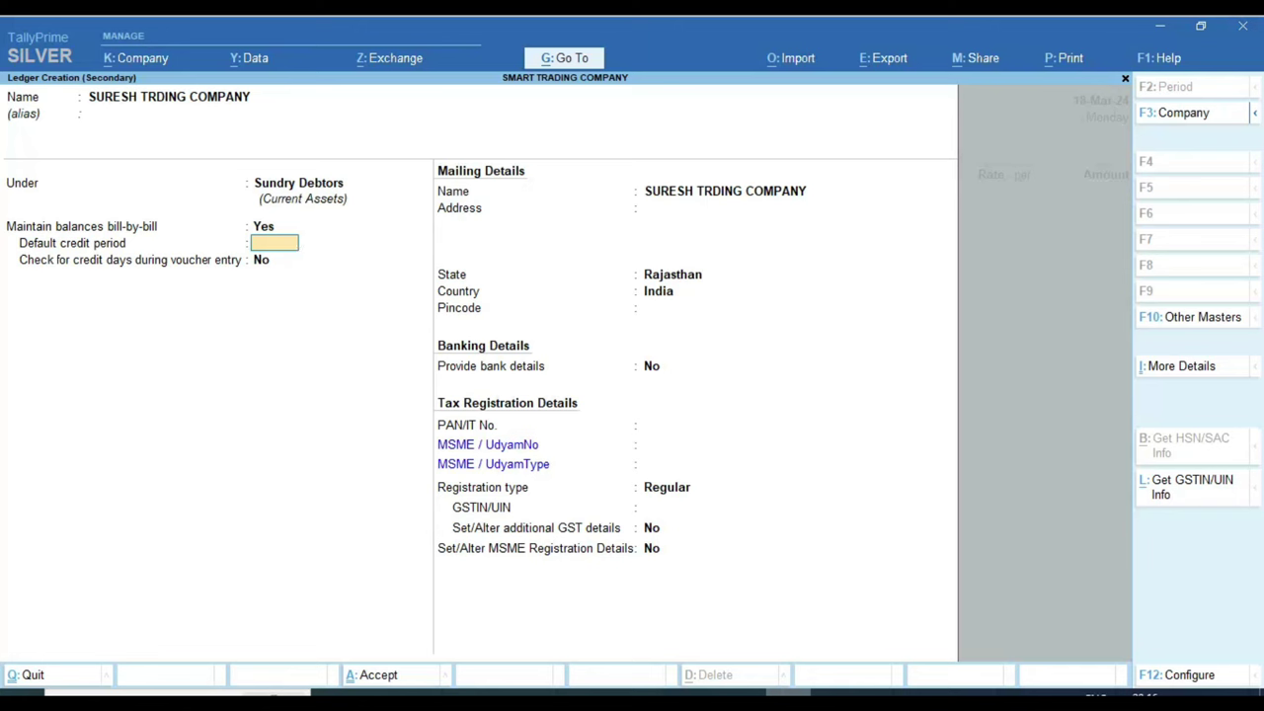
key(Return)
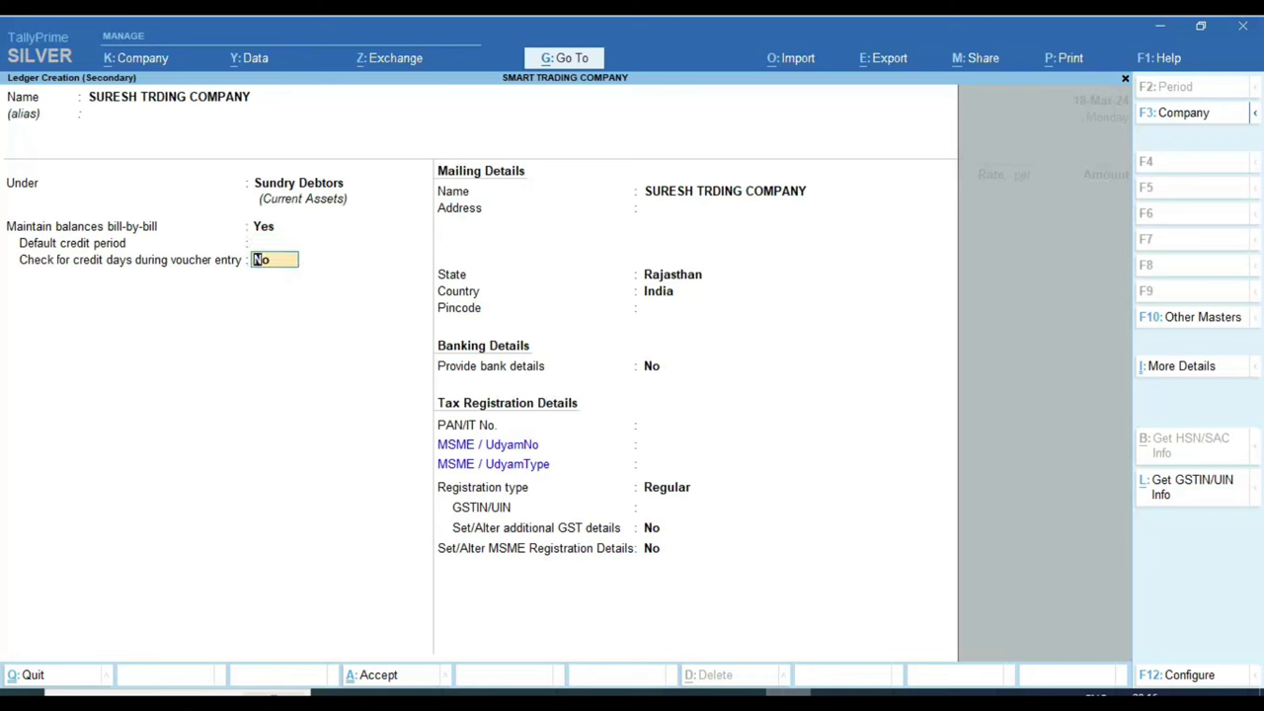
key(Return)
key(Return)
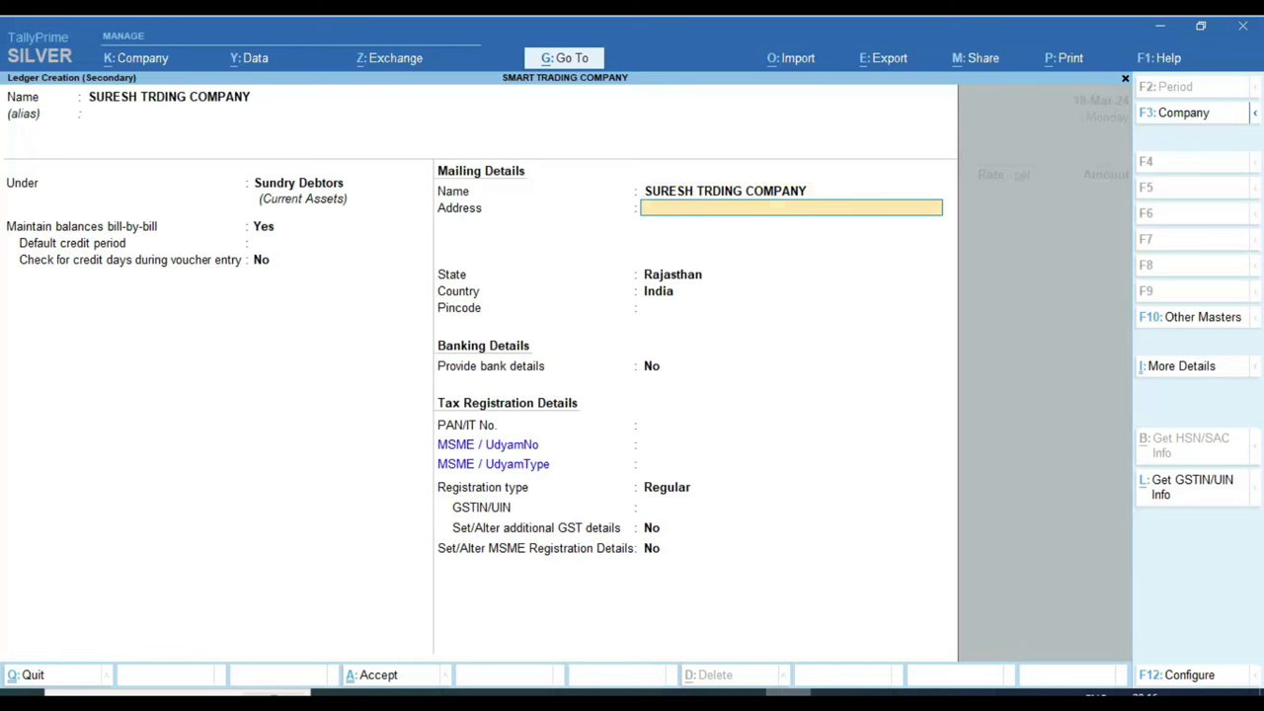
Step: Enter the party's two-line mailing address, state Rajasthan and pincode, with bank details off
text(SHOP NO. 123)
key(Return)
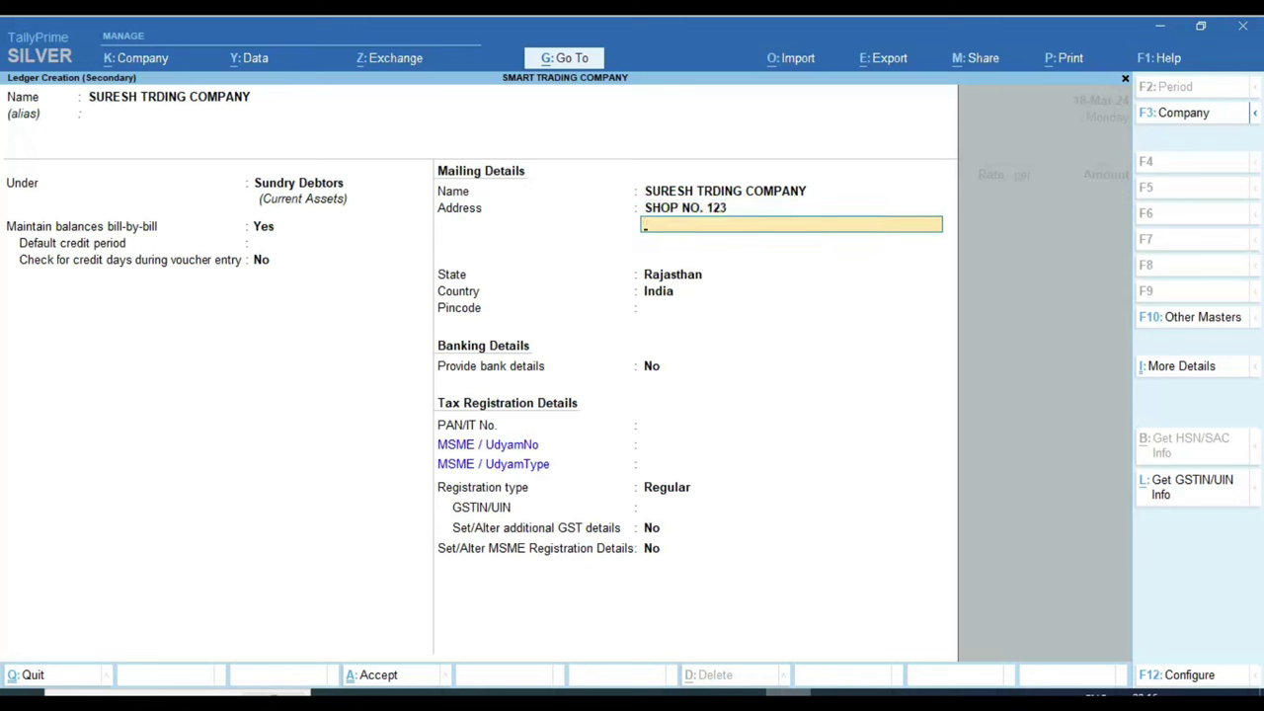
text(JAIPUR)
key(Return)
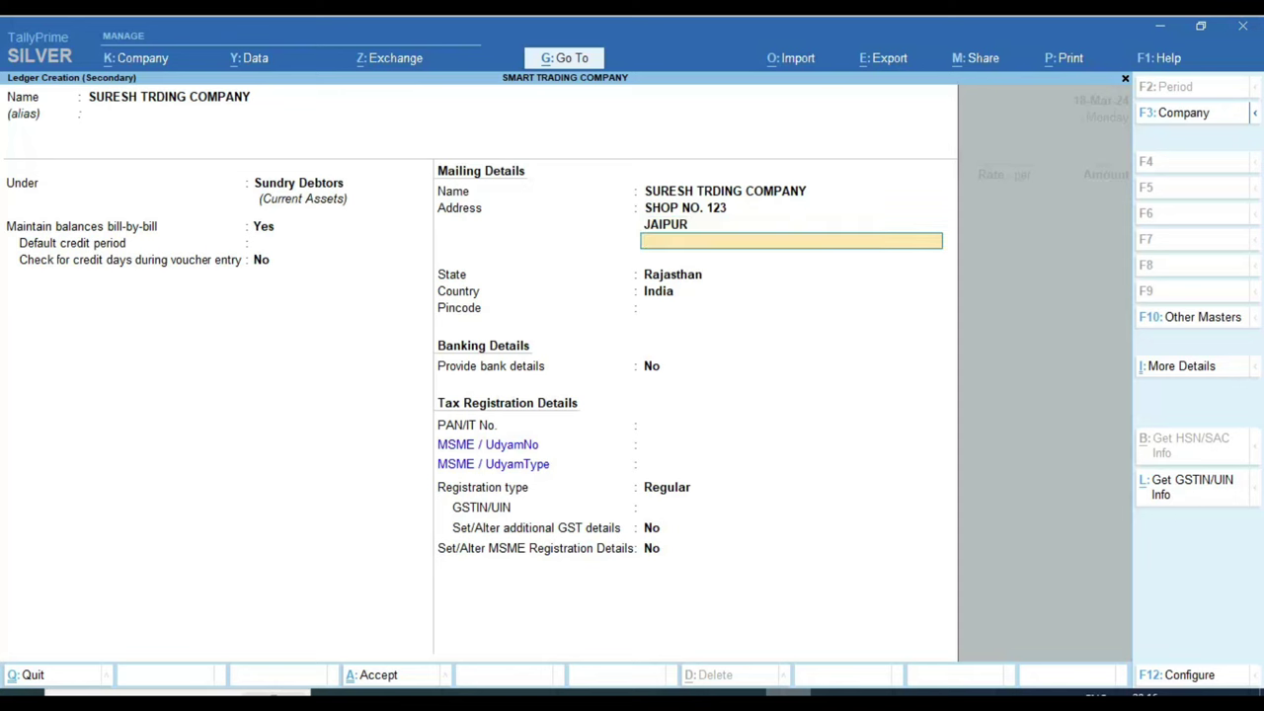
key(Return)
key(Return)
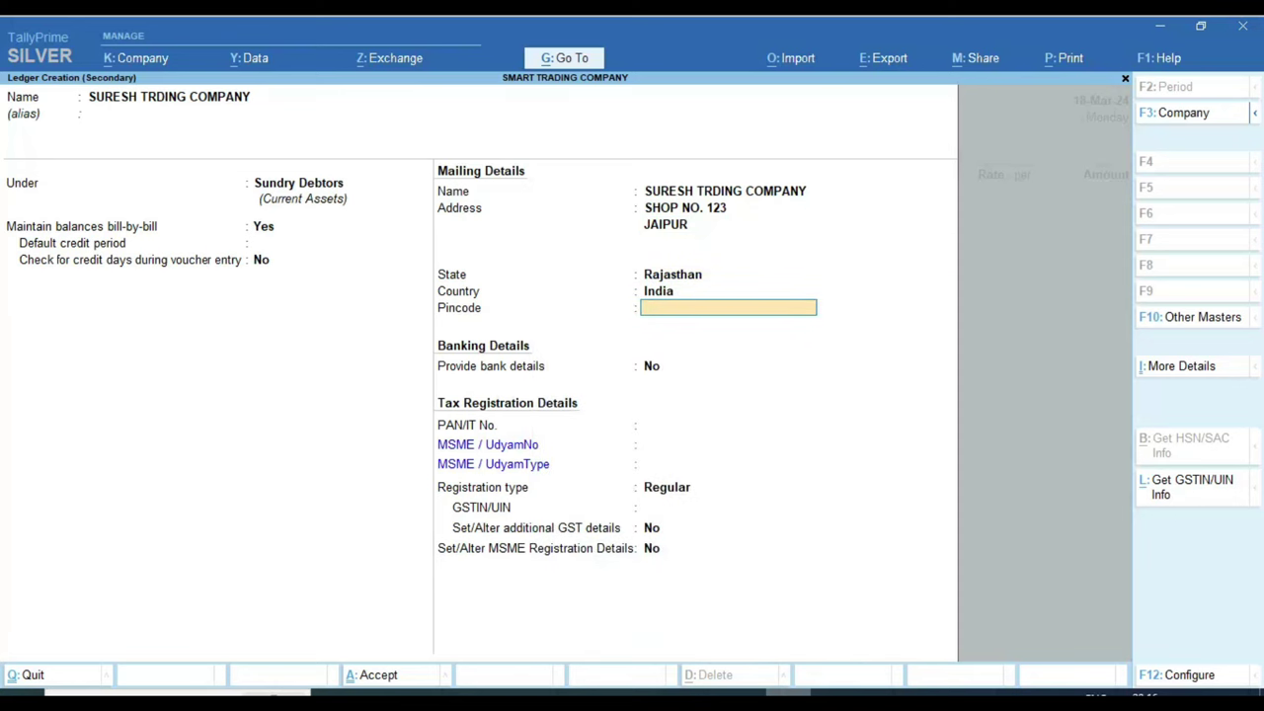
text(335555)
key(Return)
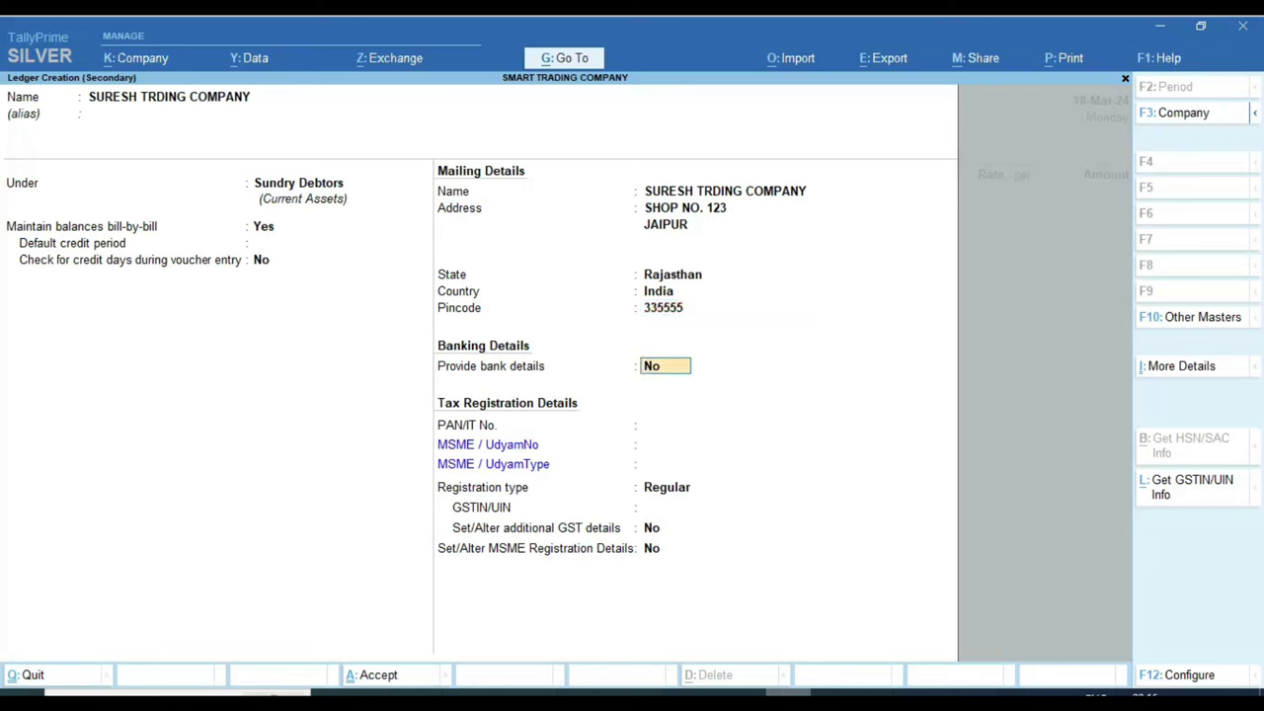
key(Return)
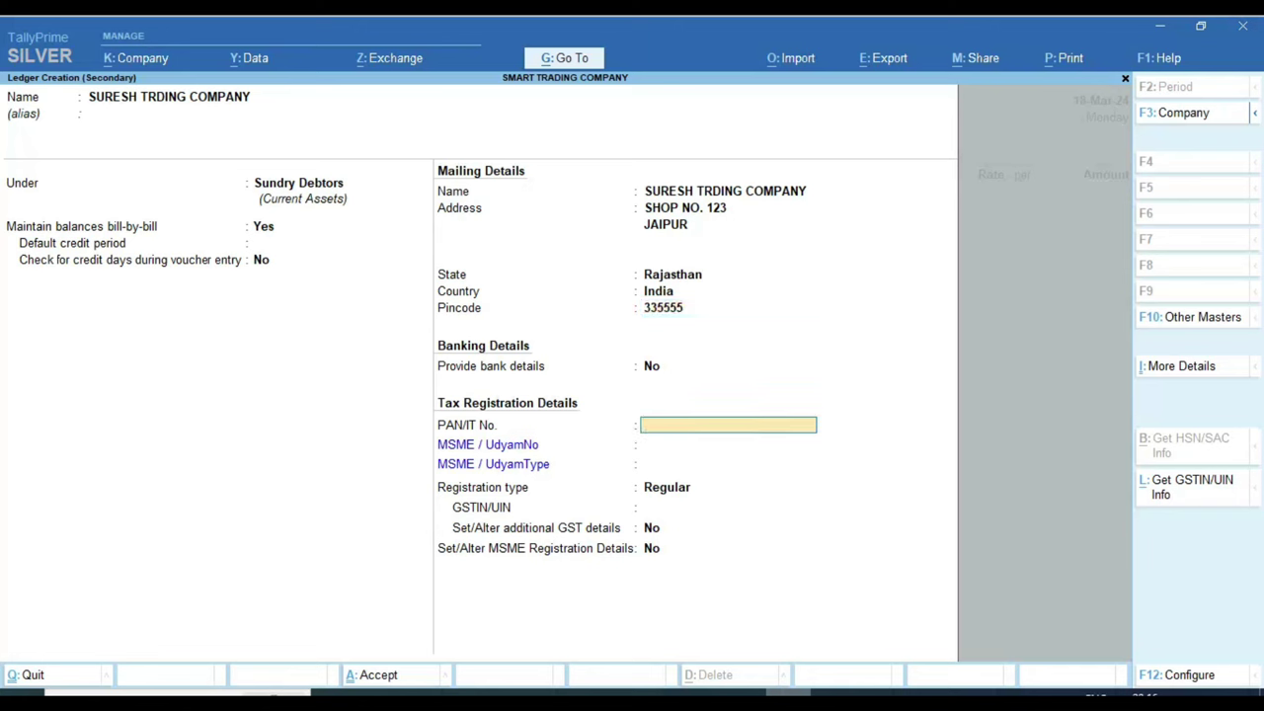
key(Return)
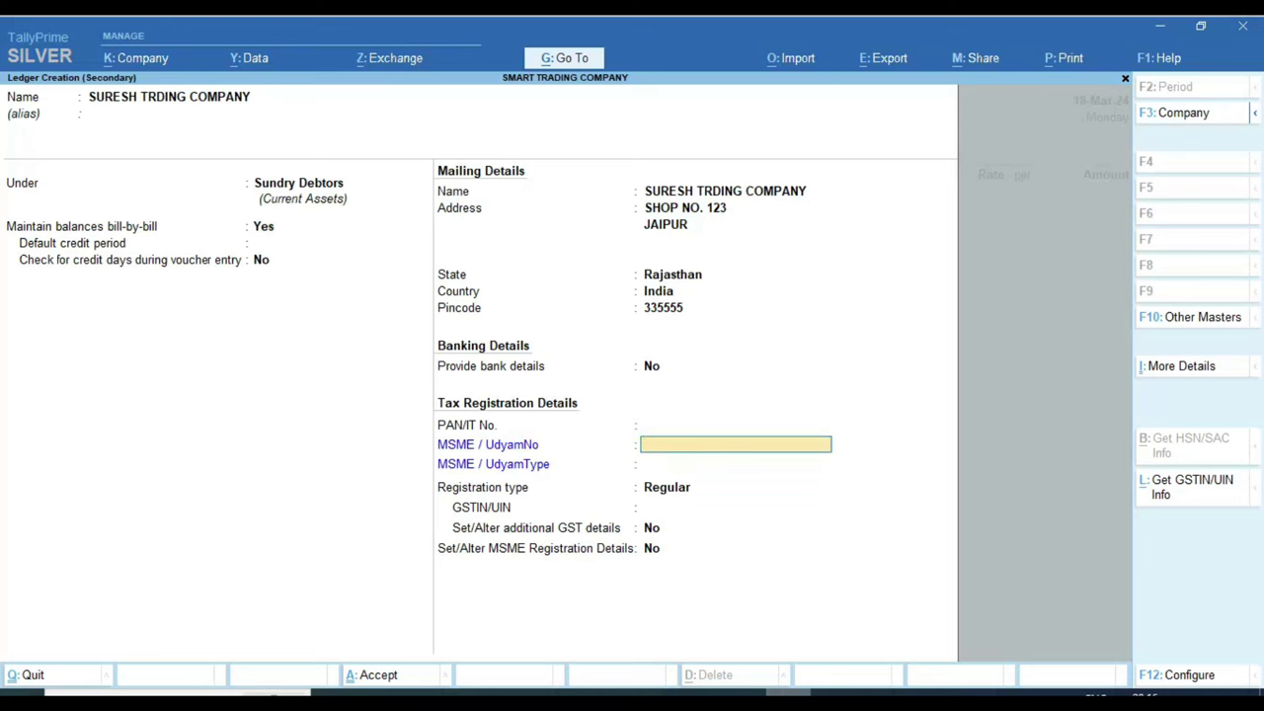
Step: Enter the party's Udyam registration number and set the Udyam type to Small
key(Return)
key(Return)
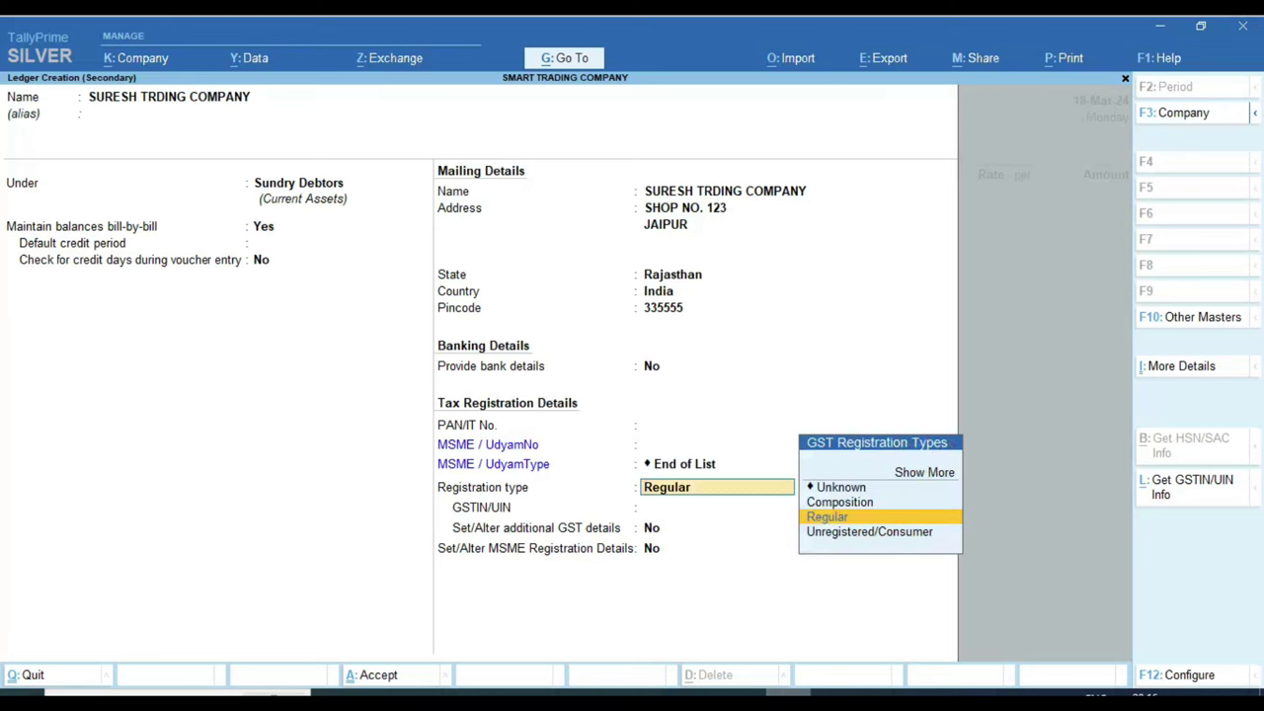
key(BackSpace)
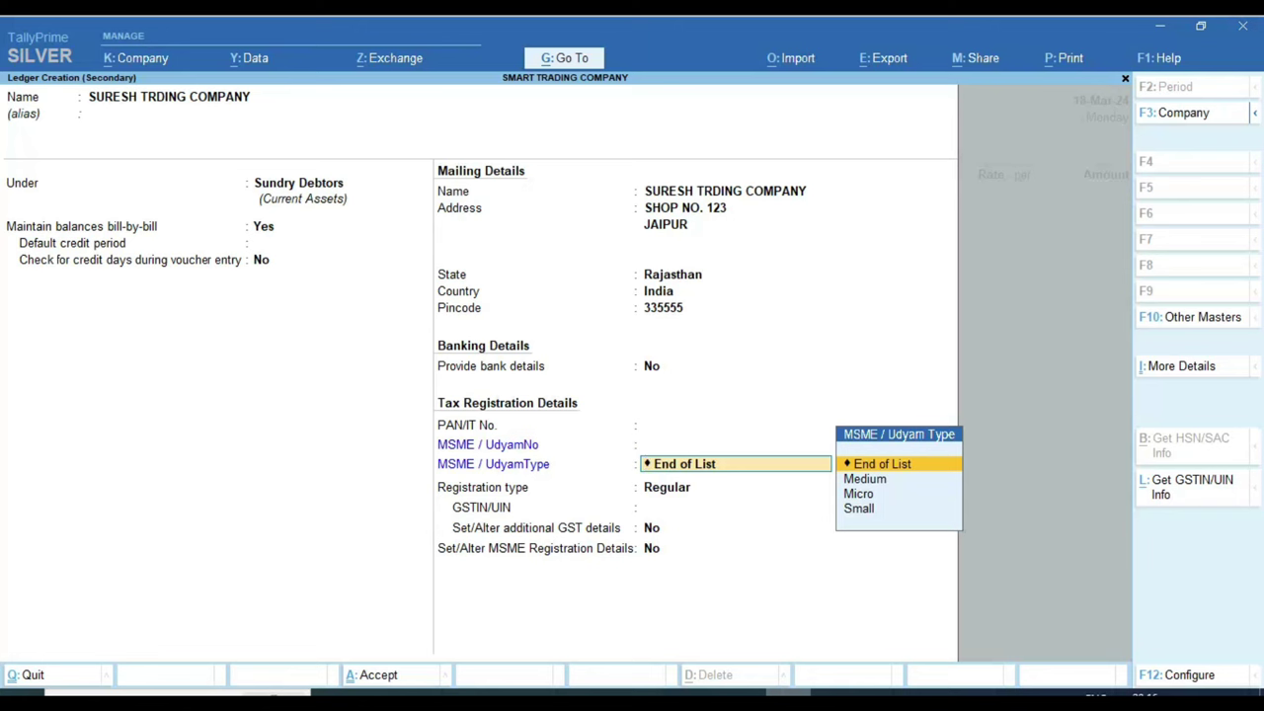
key(BackSpace)
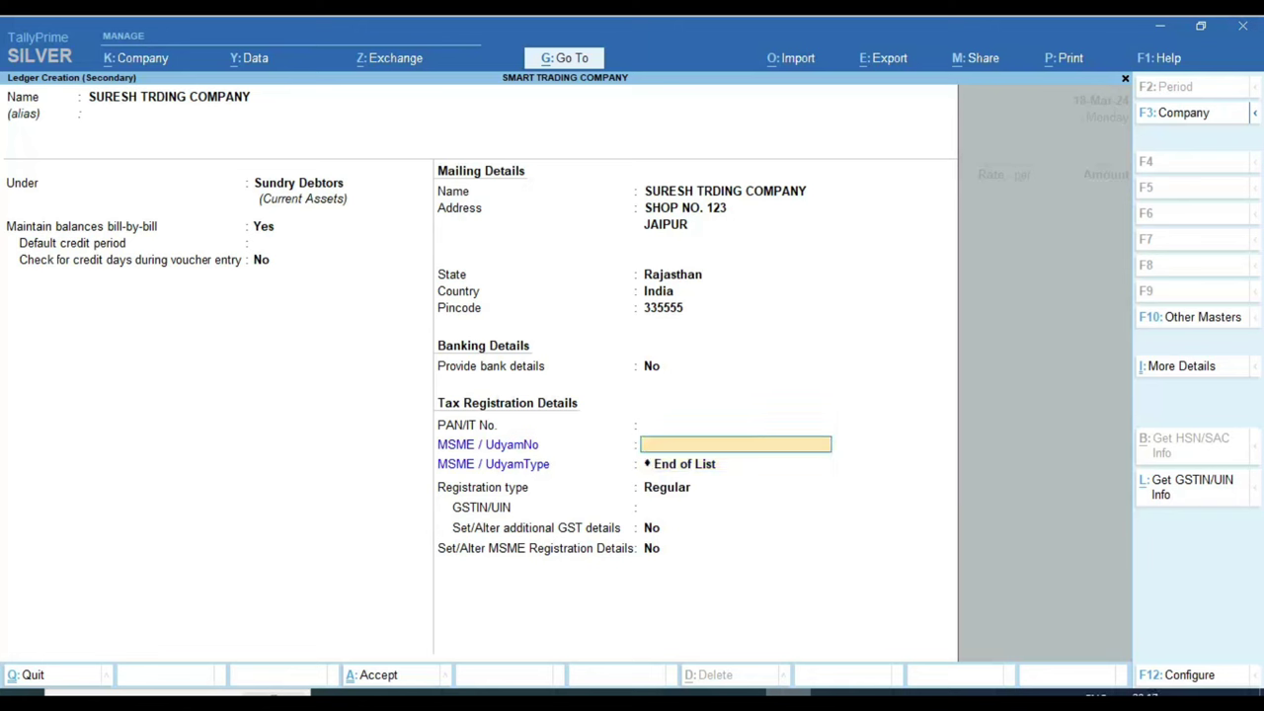
key(Return)
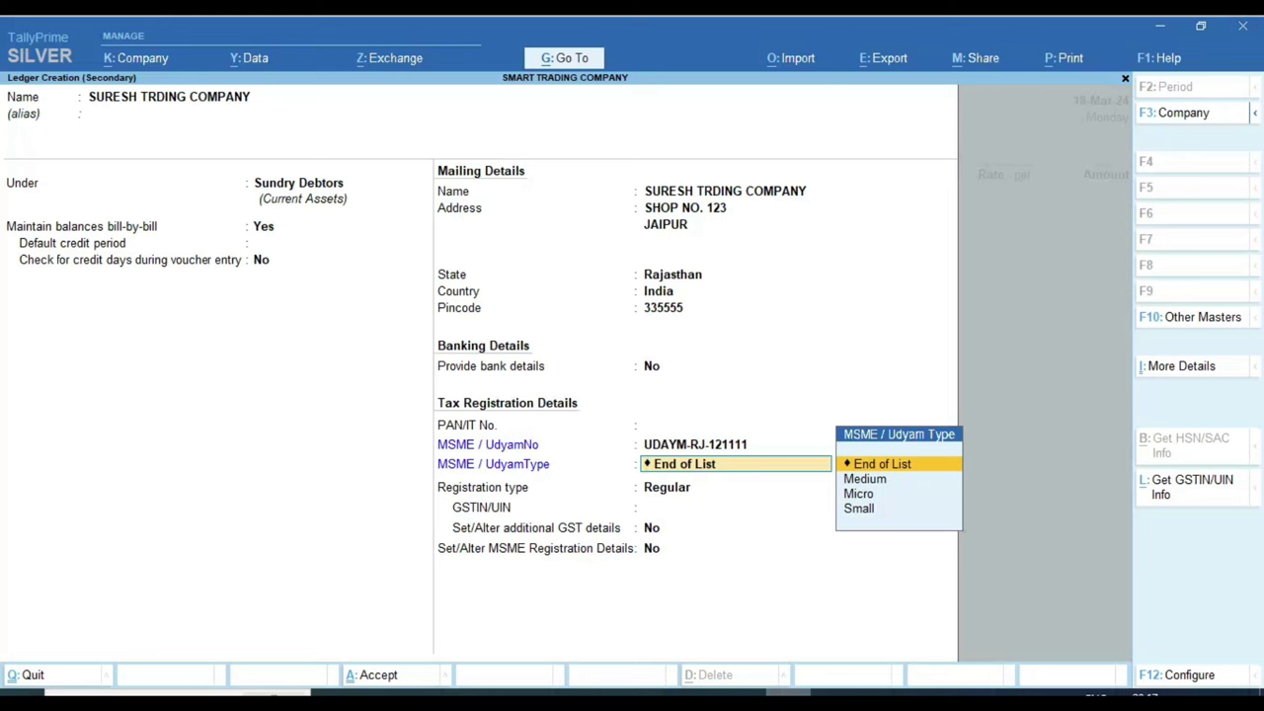
key(Down)
key(Down)
key(Down)
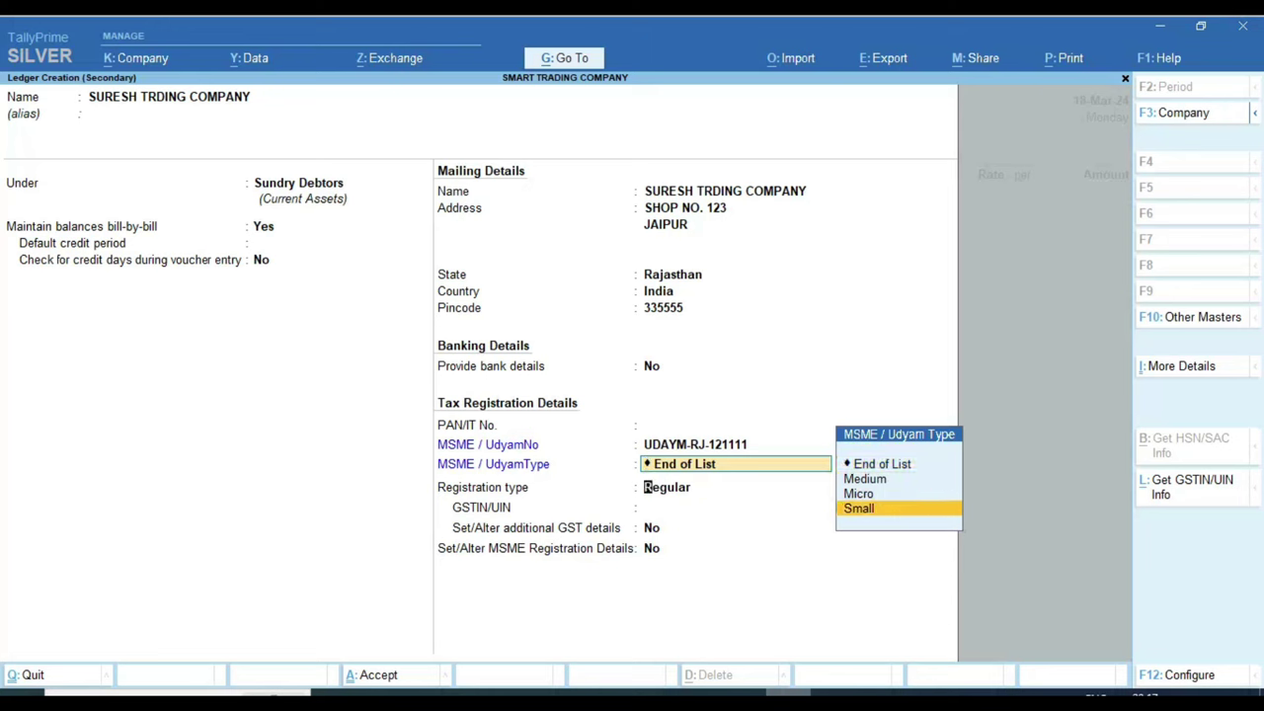
key(Return)
Step: Reset the Udyam type to End of List and look through the GST registration types
key(BackSpace)
key(BackSpace)
key(Return)
key(Up)
key(Up)
key(Up)
key(Return)
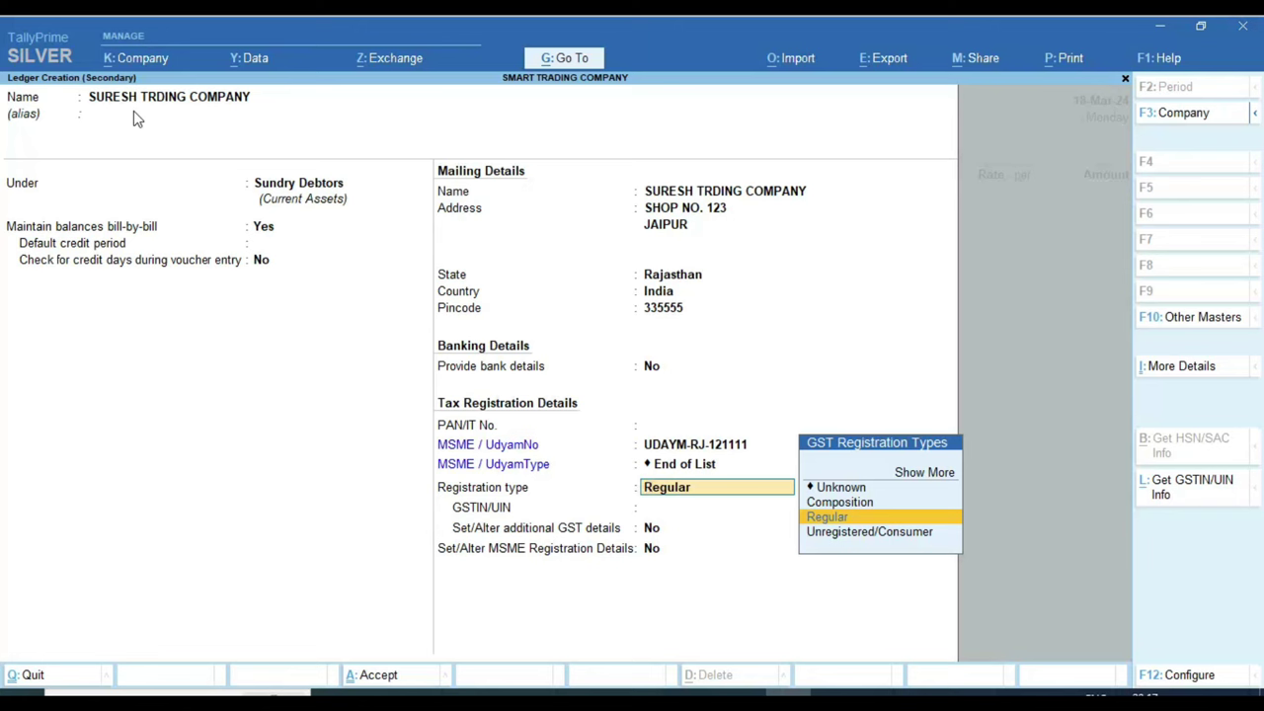
key(Down)
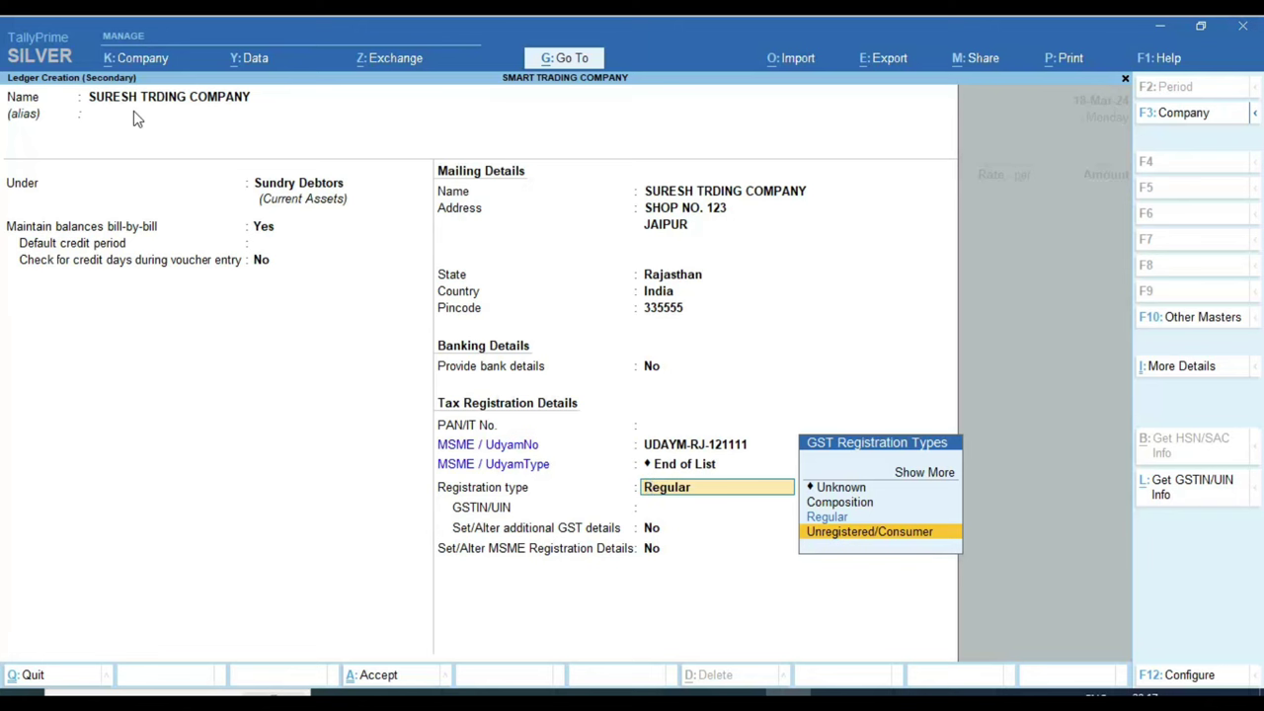
key(alt+Tab)
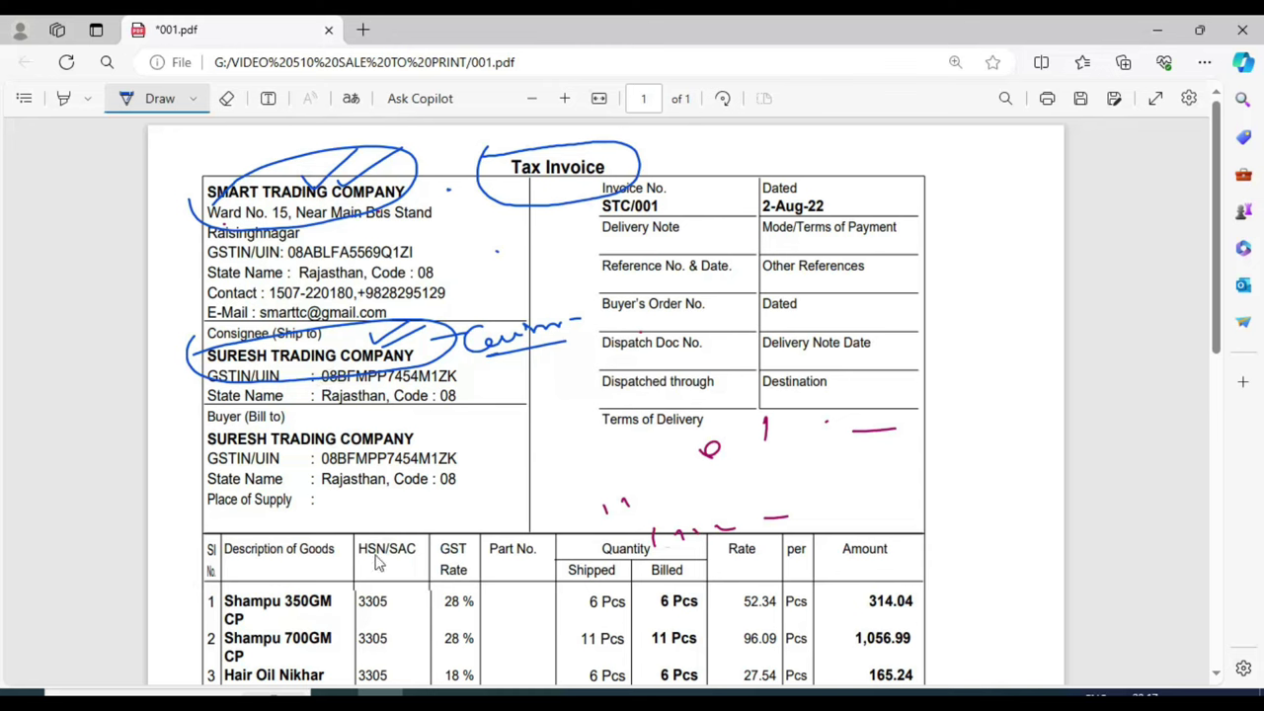
Step: Circle and tick the buyer's GSTIN, then erase the blue circles and ticks around the header and consignee
mouse_move(311, 453)
mouse_down()
mouse_move(322, 485)
mouse_move(450, 488)
mouse_move(429, 423)
mouse_move(296, 462)
mouse_up()
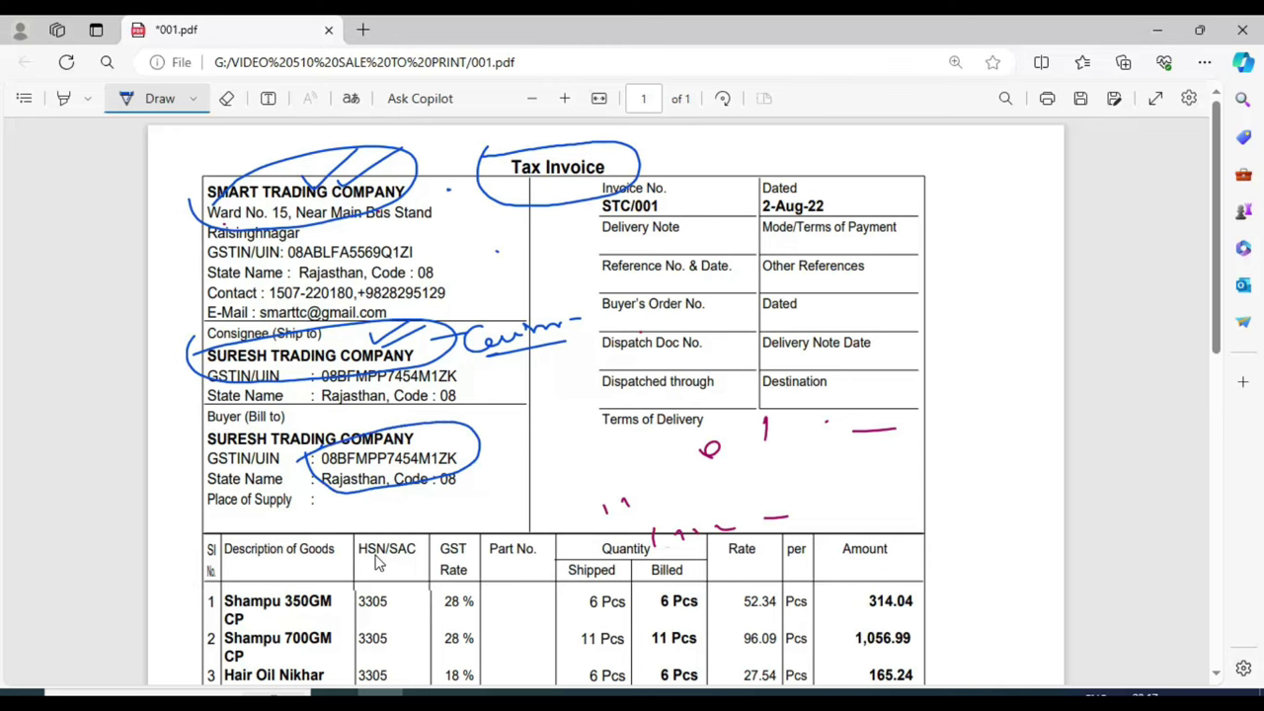
mouse_move(445, 432)
mouse_down()
mouse_move(482, 415)
mouse_move(492, 431)
mouse_up()
click(227, 98)
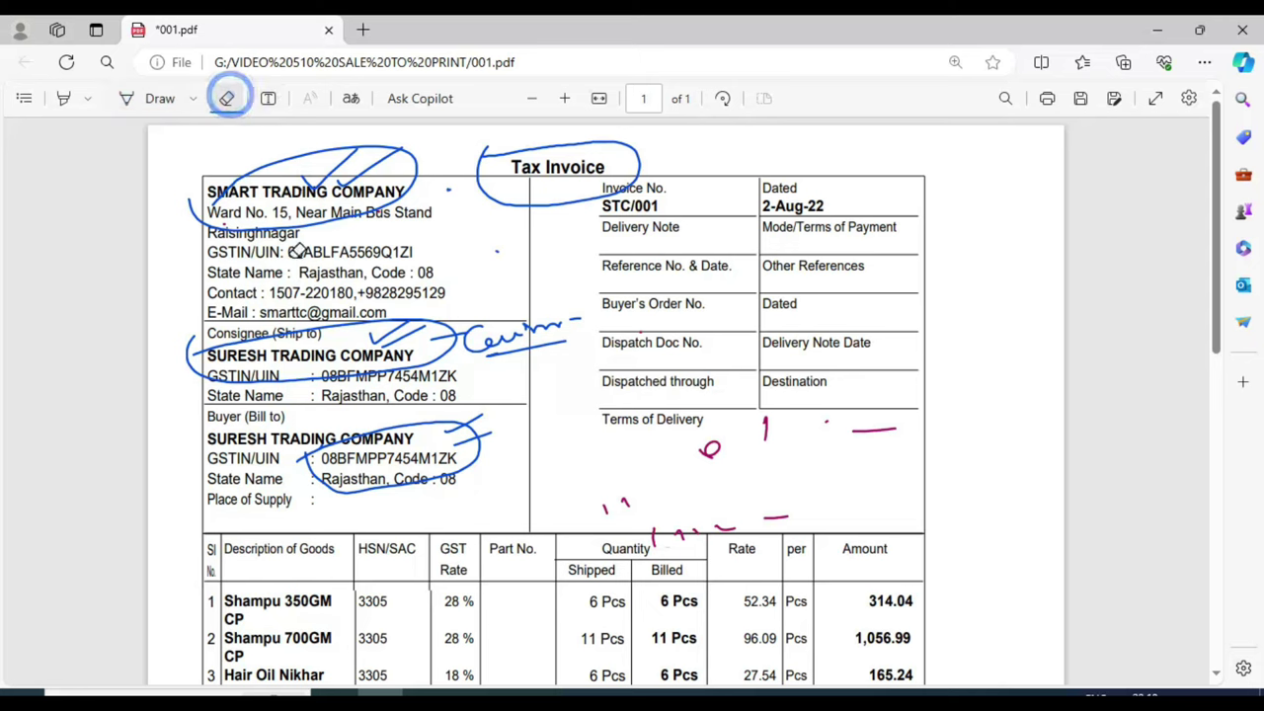
drag(312, 331, 517, 472)
click(462, 427)
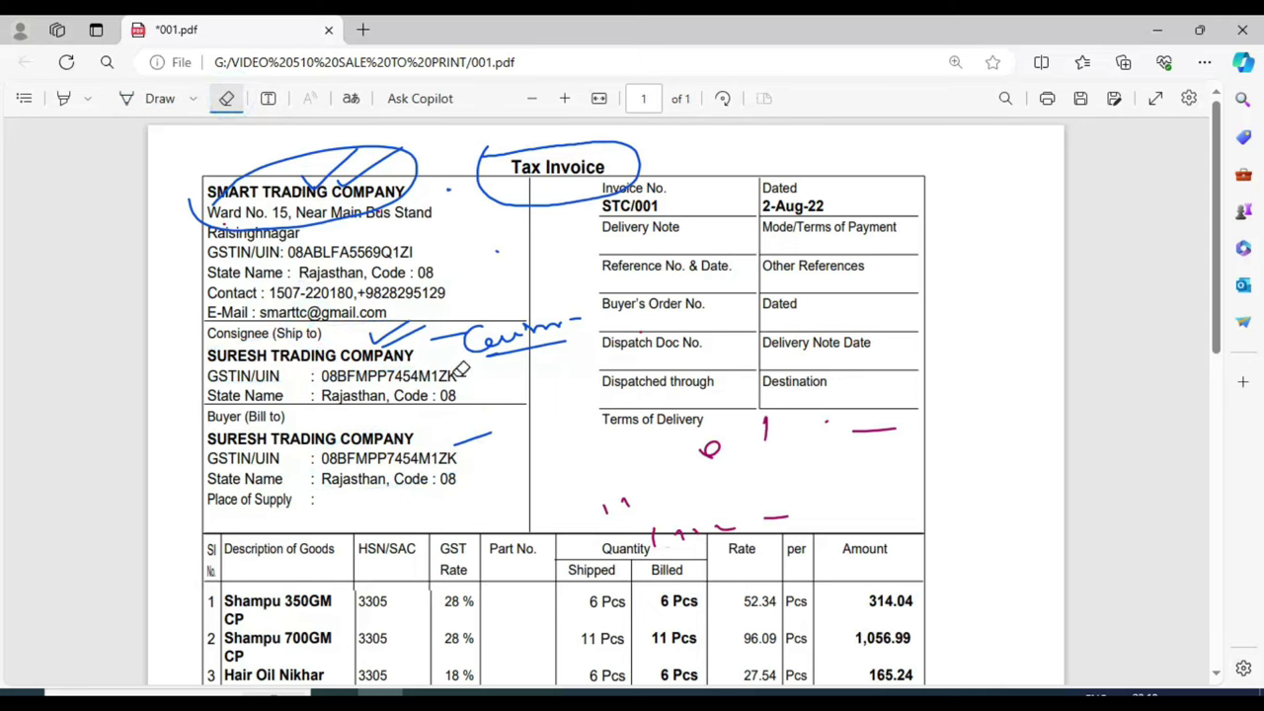
drag(341, 356, 389, 332)
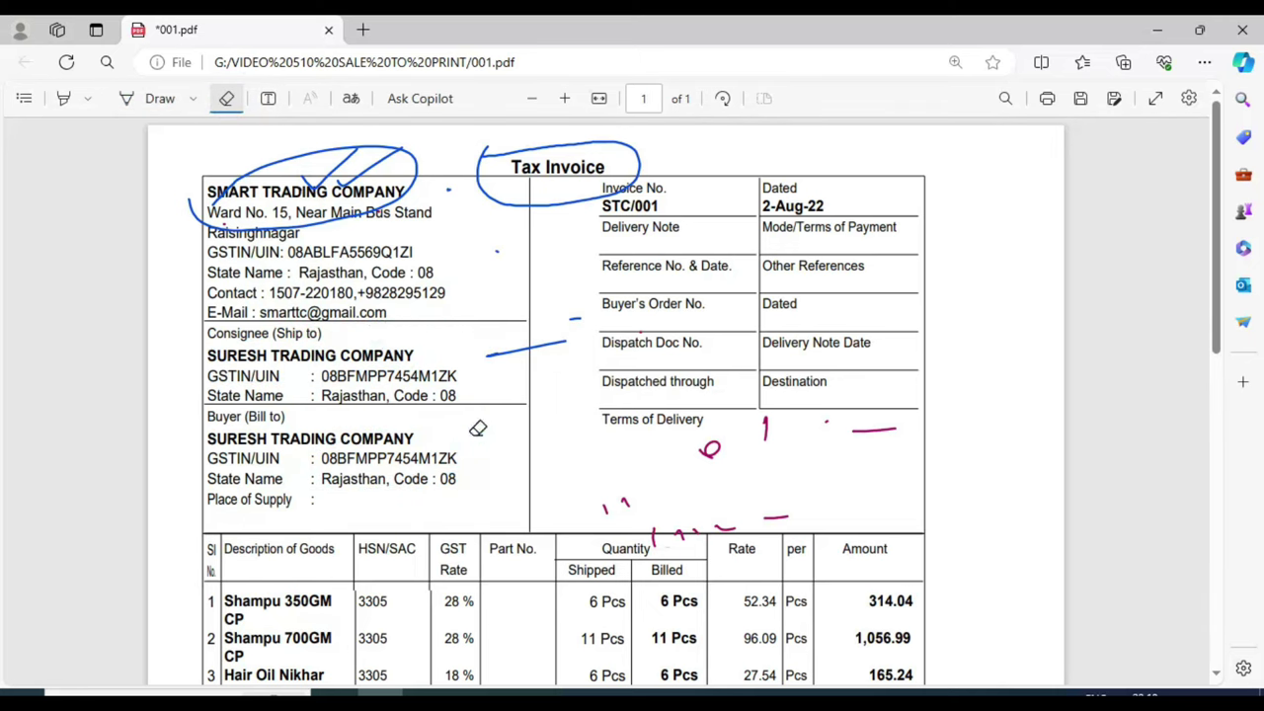
mouse_move(513, 346)
mouse_down()
mouse_move(614, 335)
mouse_move(609, 317)
mouse_move(326, 176)
mouse_up()
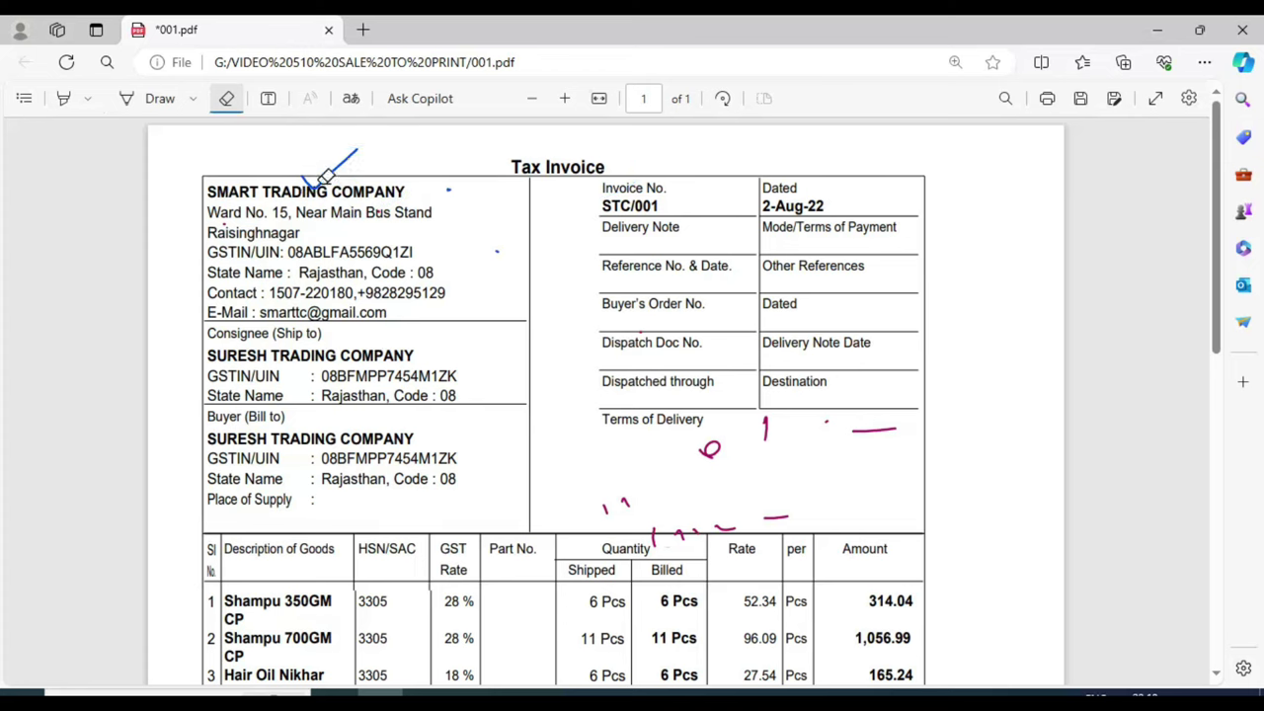
click(326, 175)
Step: Set the ledger's GST registration type to Regular
click(822, 654)
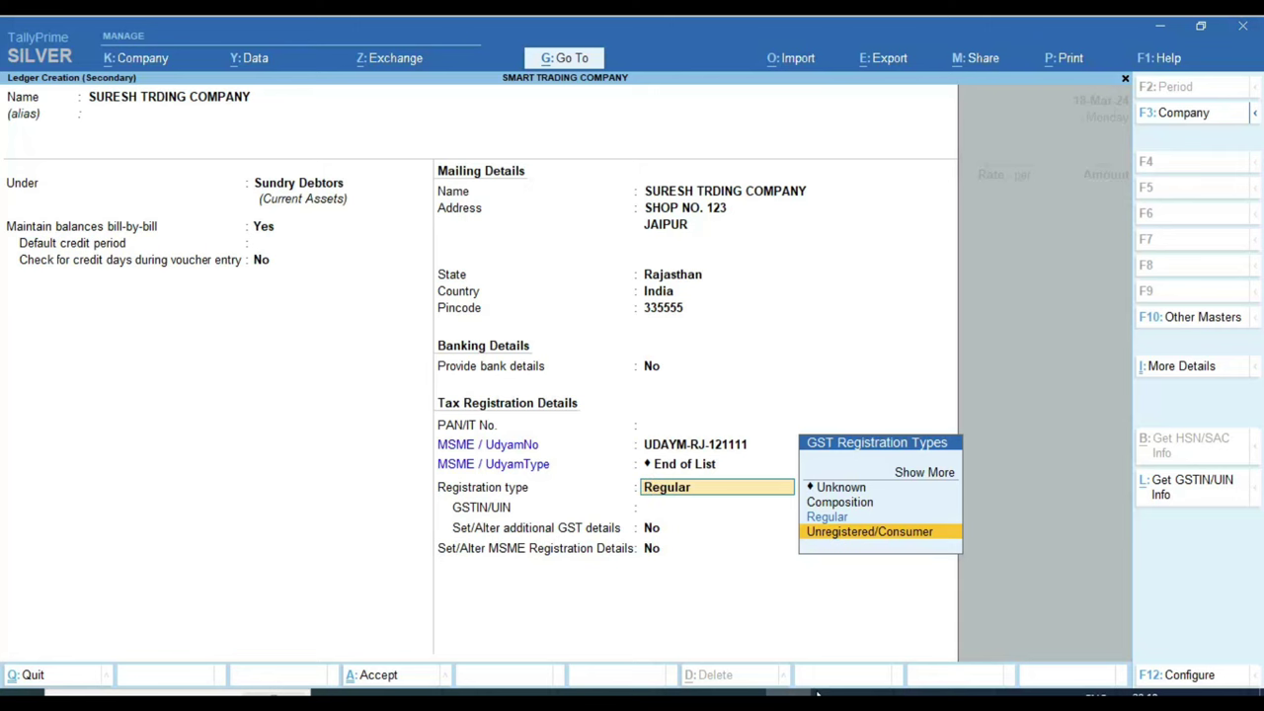
key(Up)
key(Return)
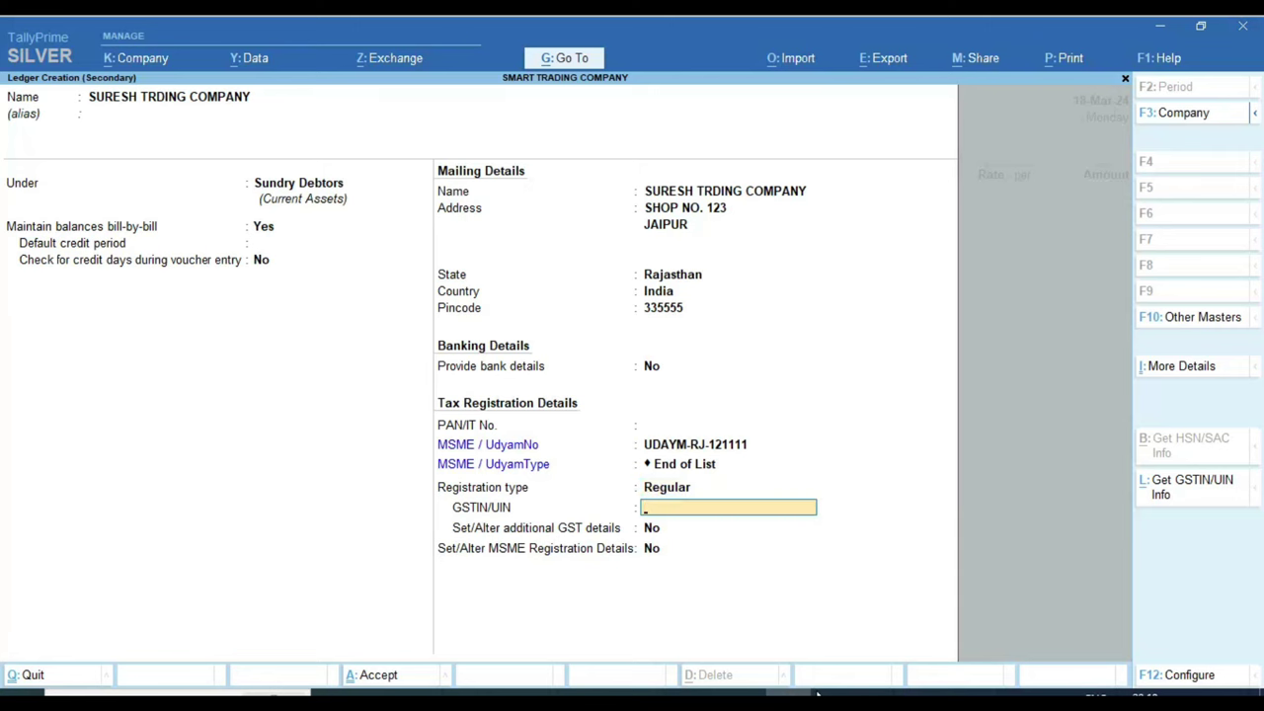
Step: Copy the buyer's GSTIN from the invoice PDF and paste it into the ledger
key(alt+Tab)
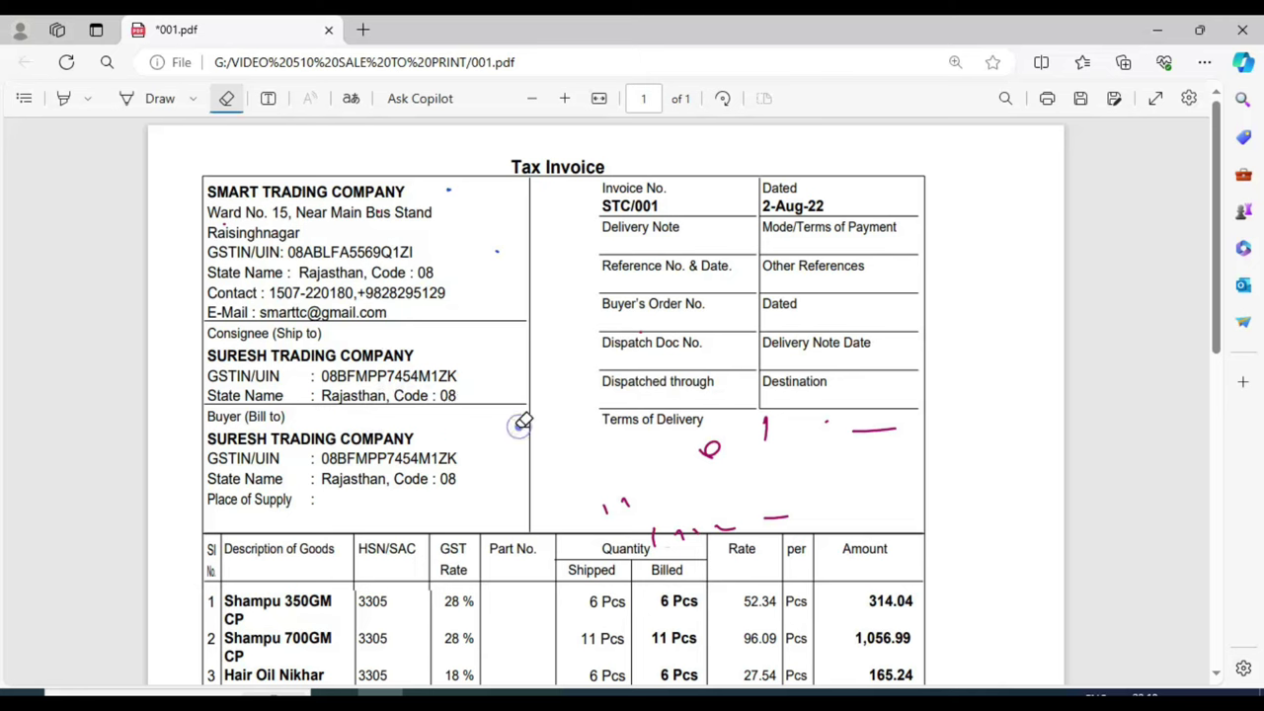
key(Escape)
drag(313, 459, 460, 460)
click(439, 507)
click(491, 279)
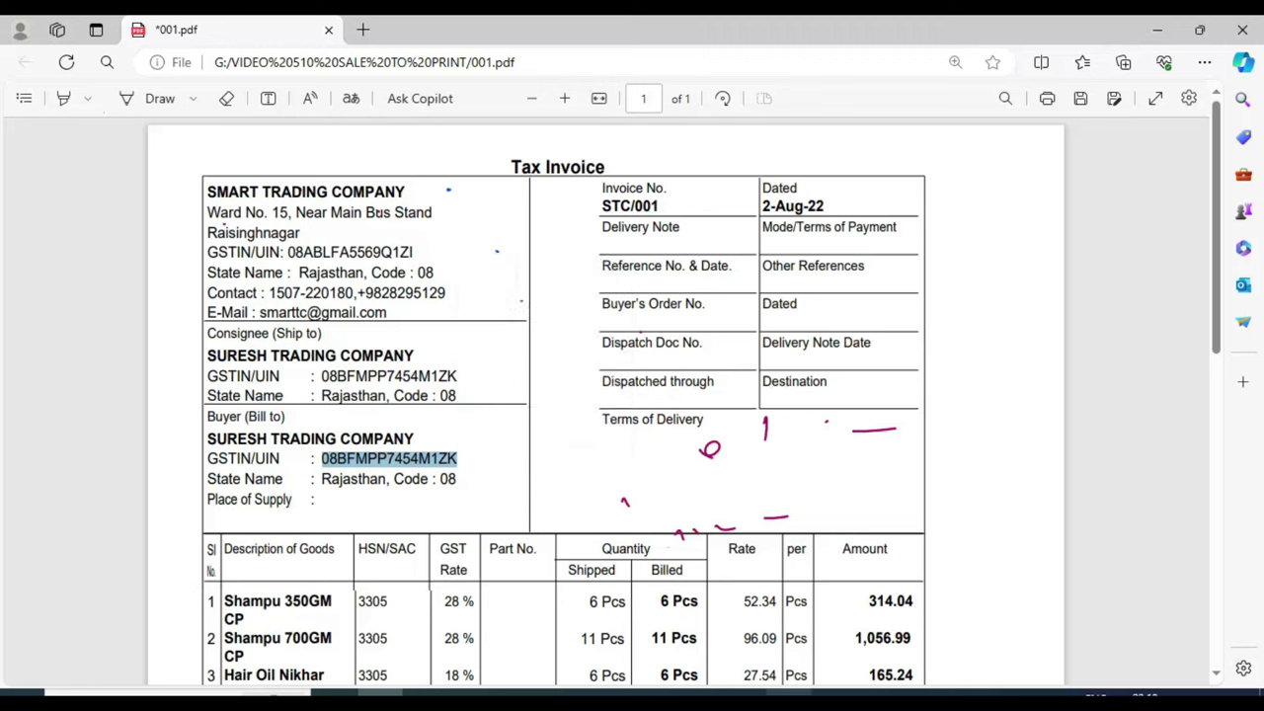
key(alt+Tab)
key(ctrl+v)
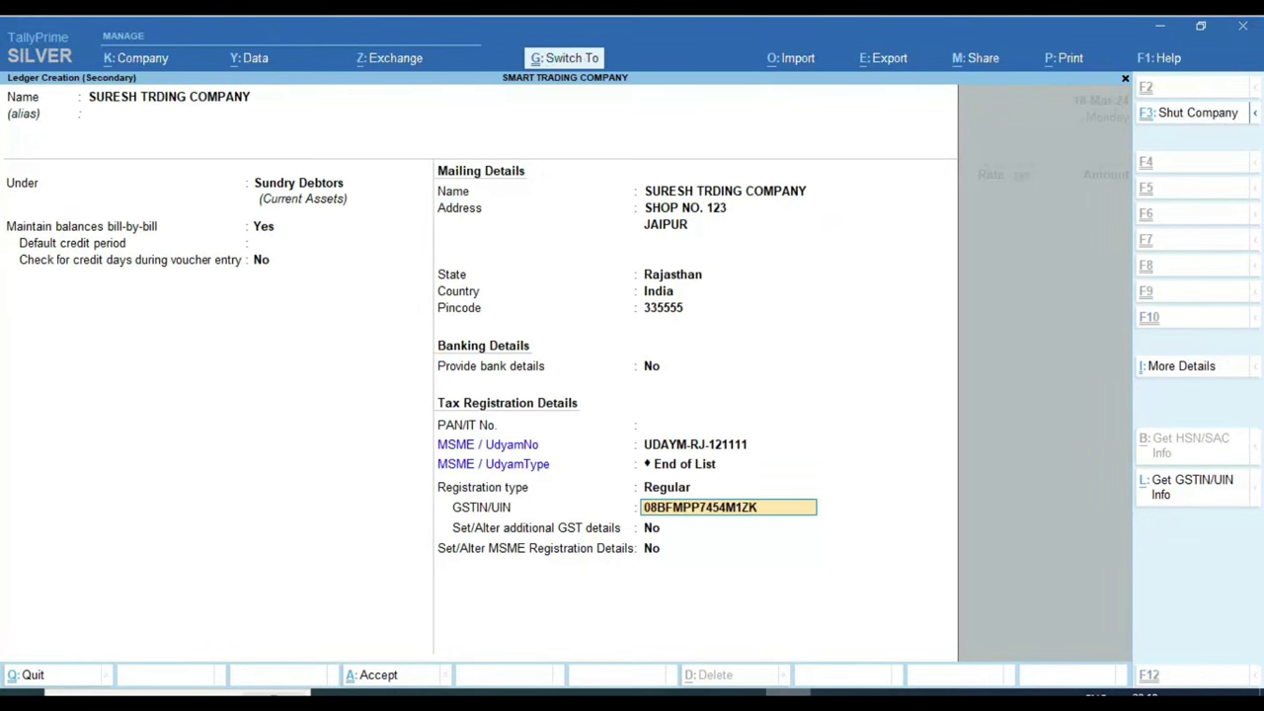
key(Return)
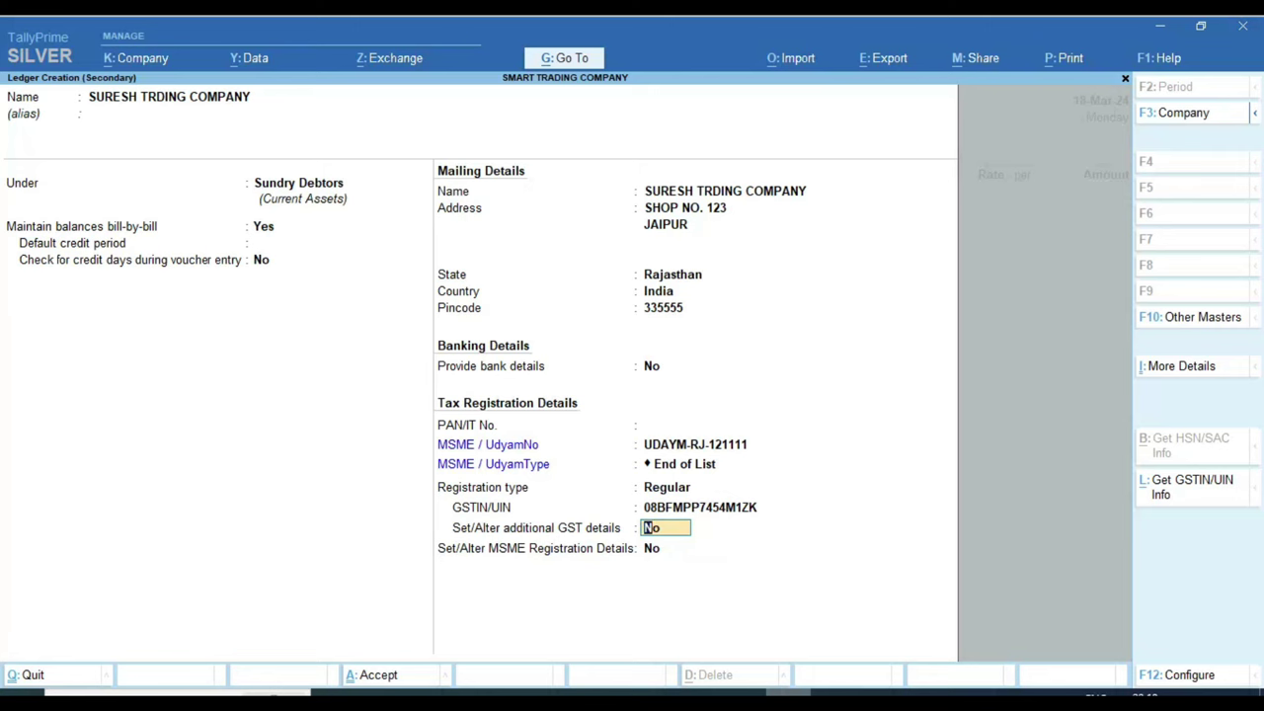
Step: In additional GST details, set place of supply to Rajasthan with transporter No
text(y)
key(Return)
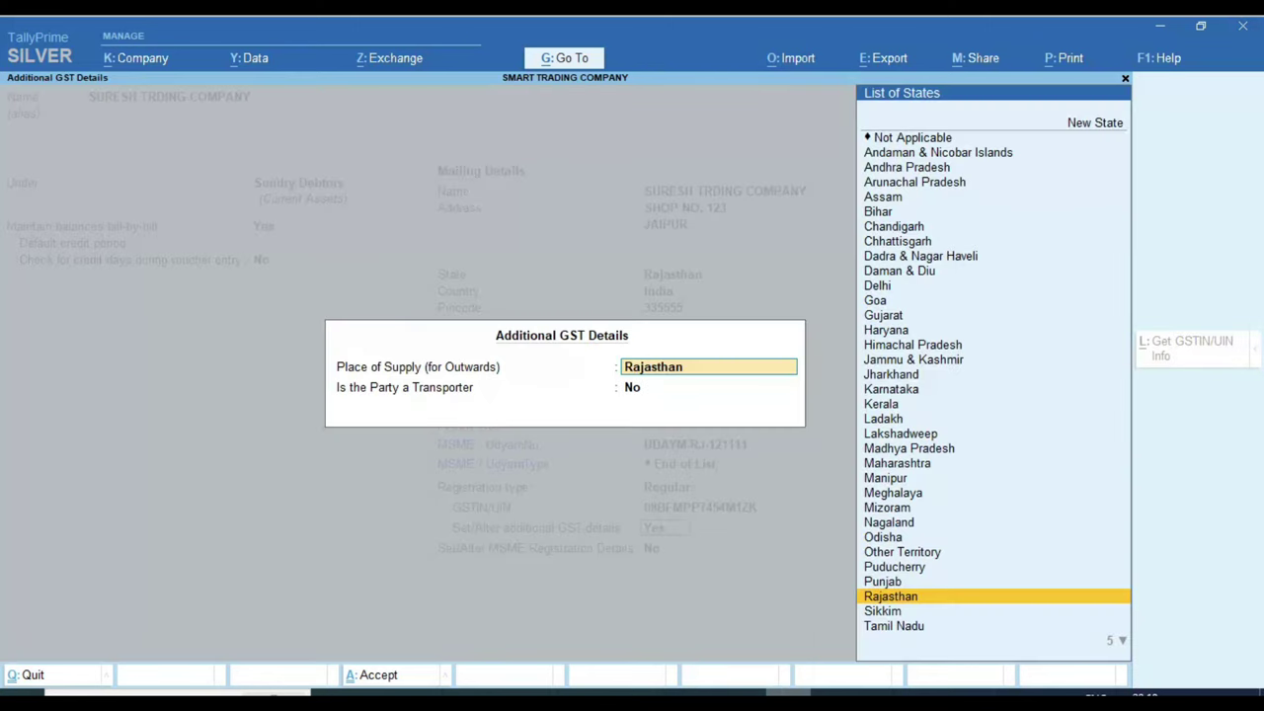
key(Return)
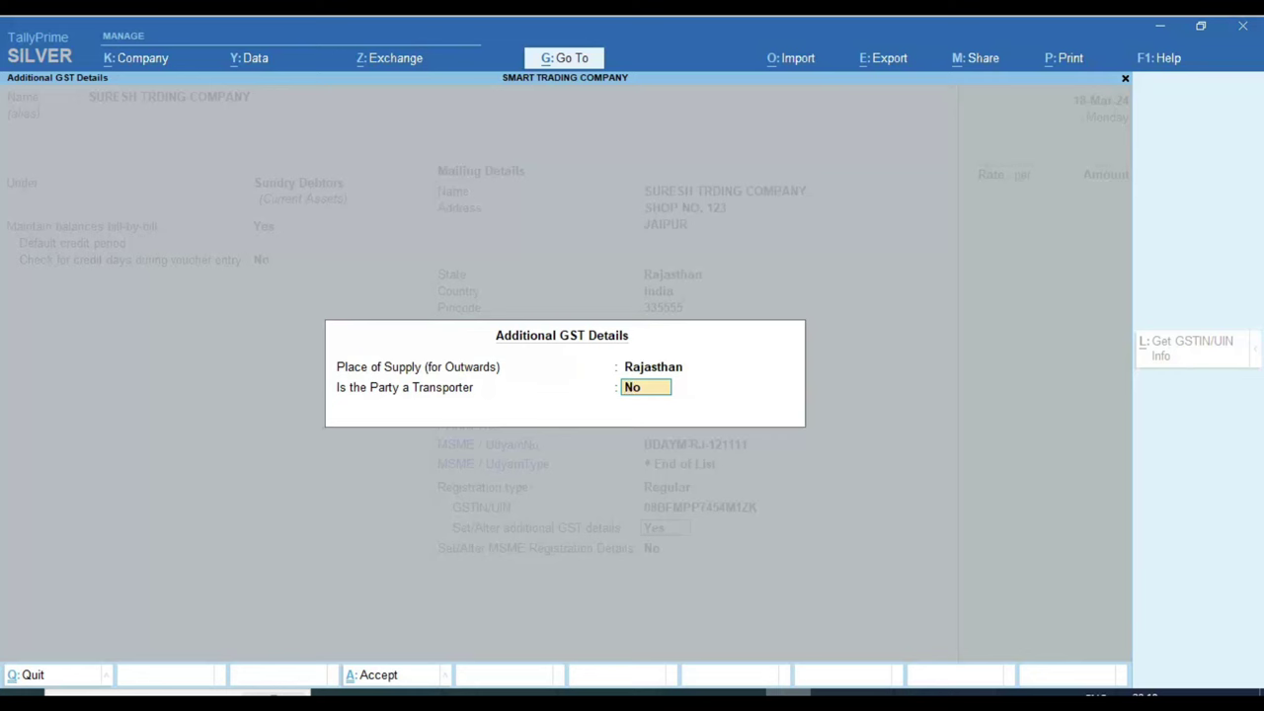
key(Return)
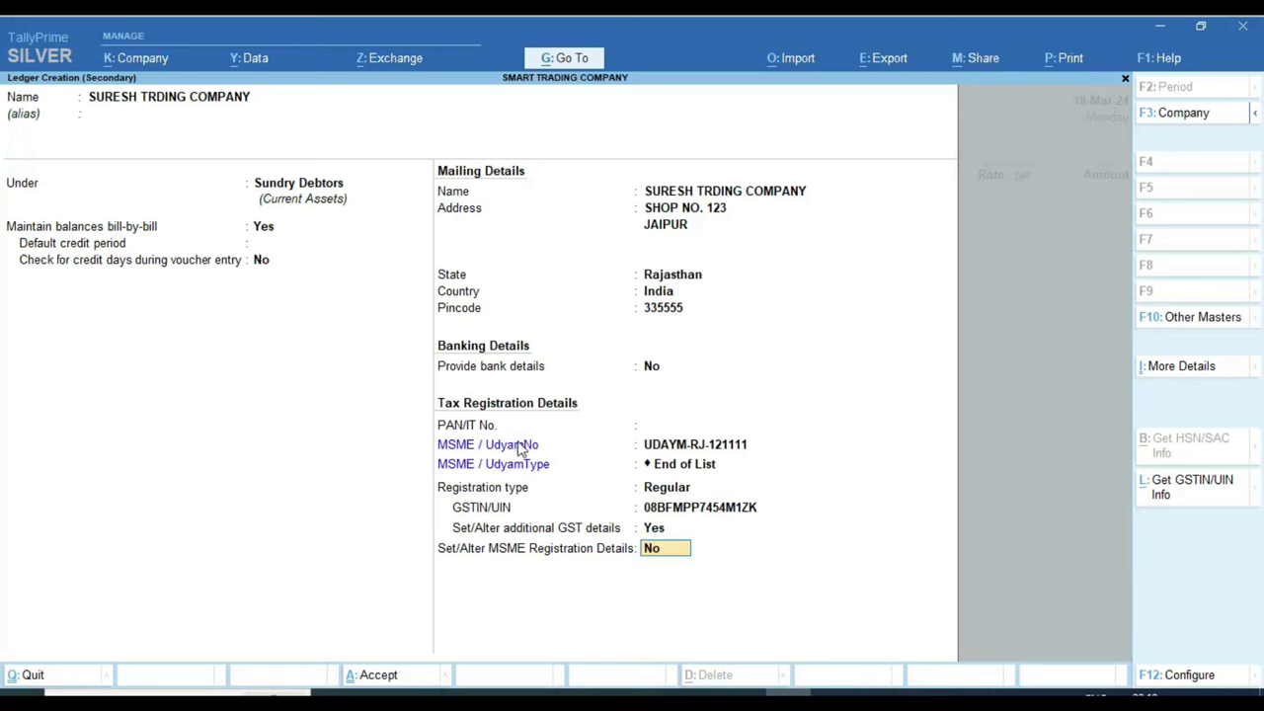
Step: Turn on MSME details with enterprise type Not Applicable and the default effective date
key(y)
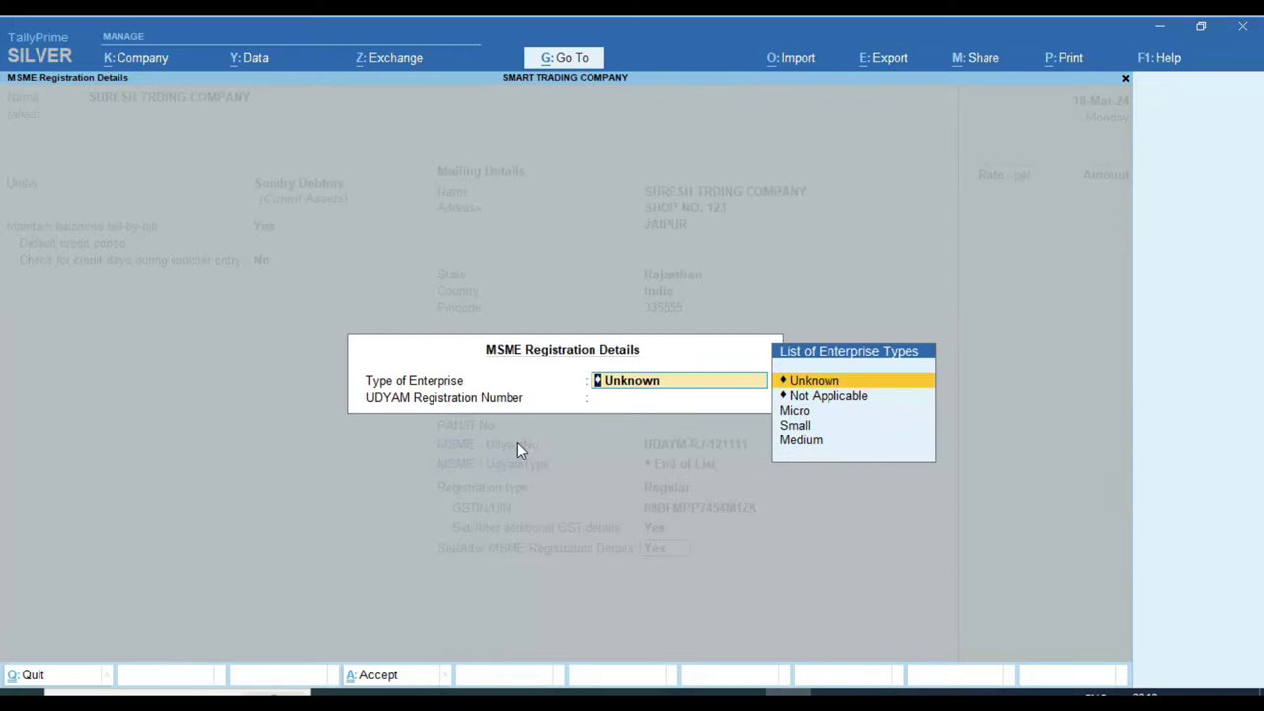
key(Down)
key(Down)
key(Down)
key(Down)
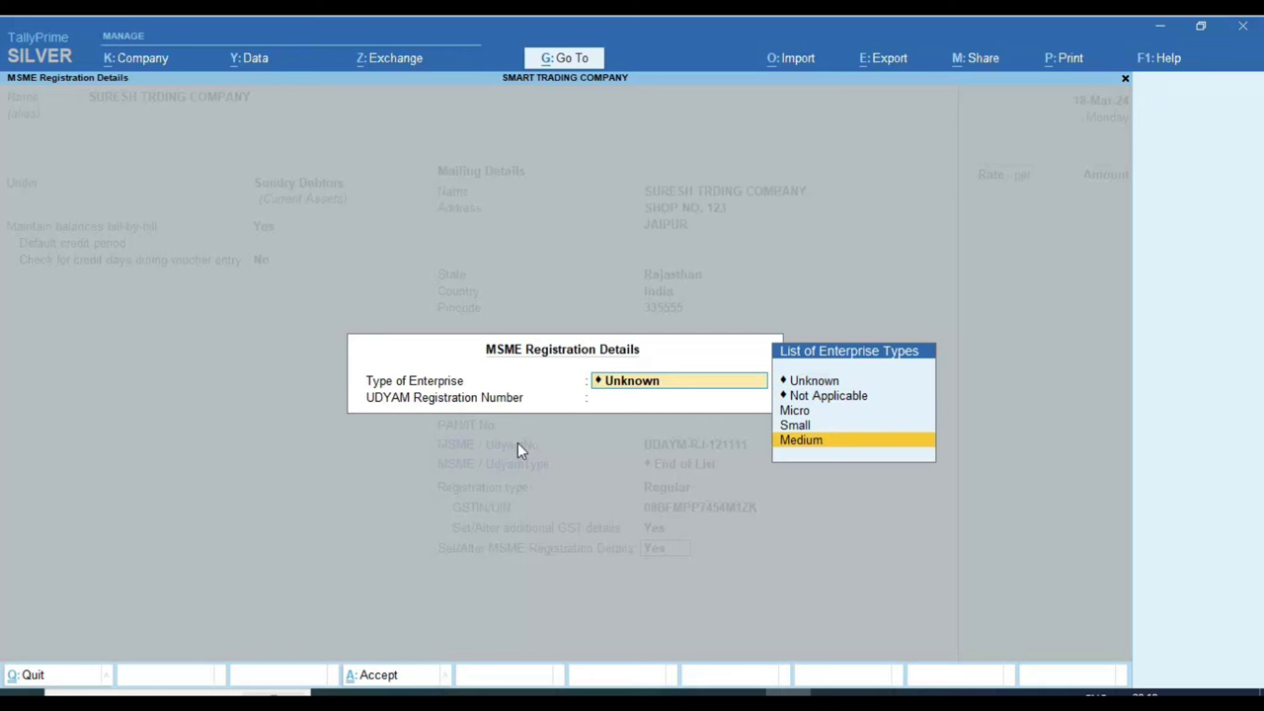
key(Up)
key(Up)
key(Up)
key(Up)
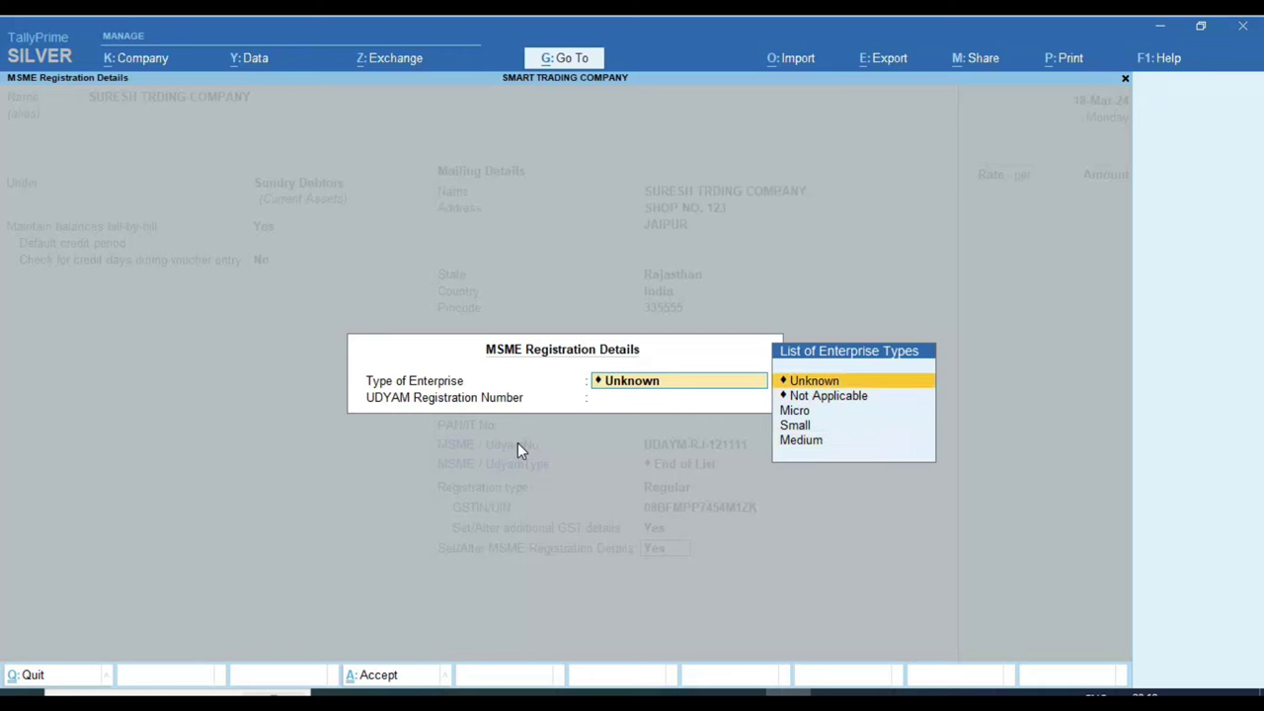
key(Down)
key(Return)
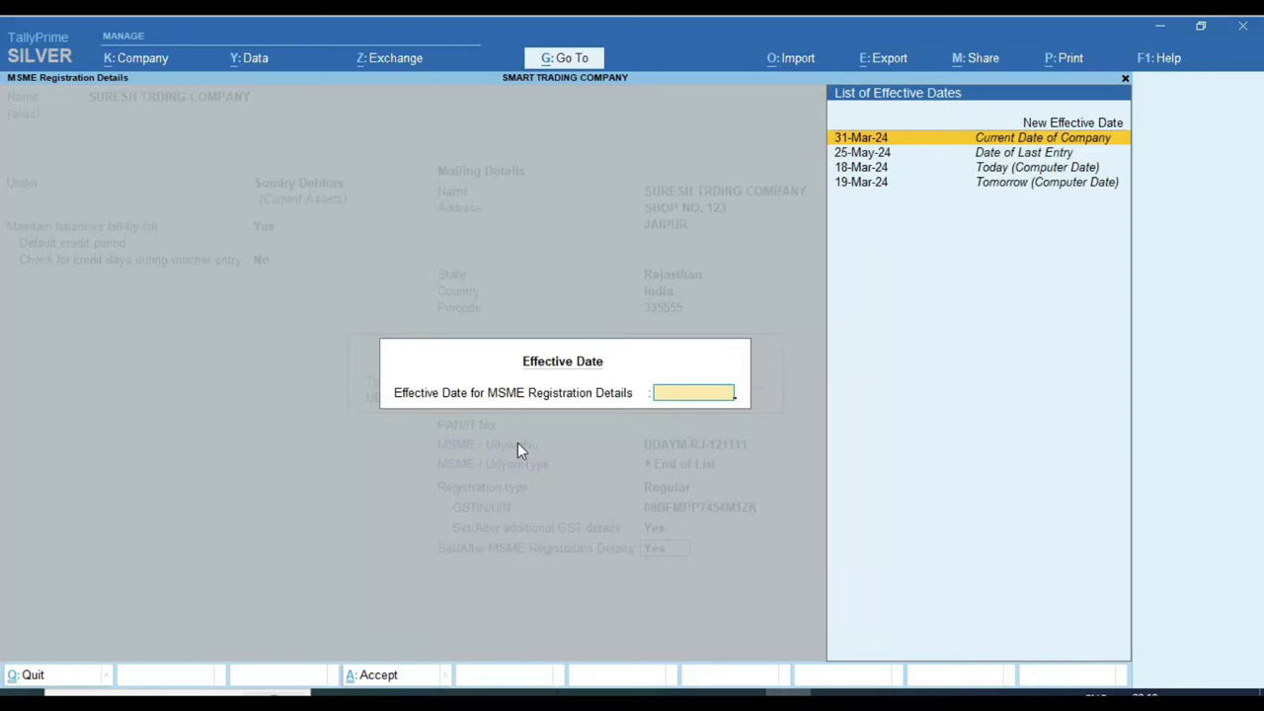
key(Return)
key(Return)
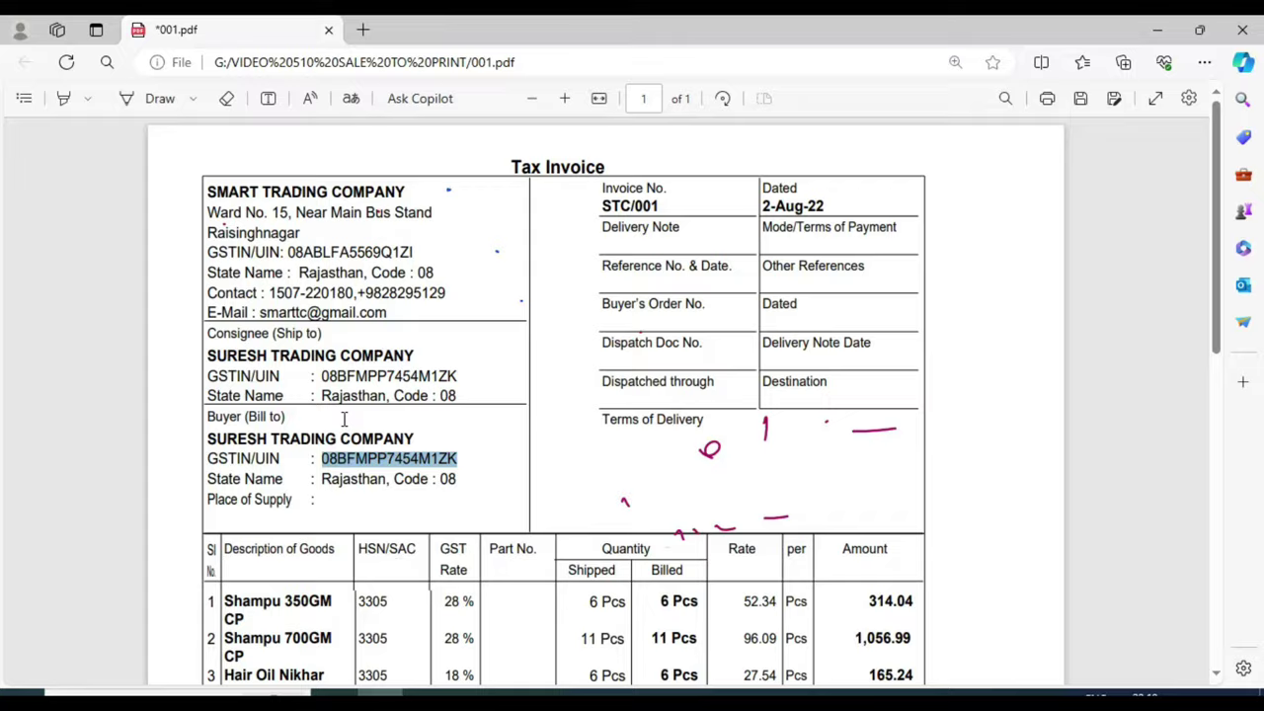
scroll(344, 419, down, 3)
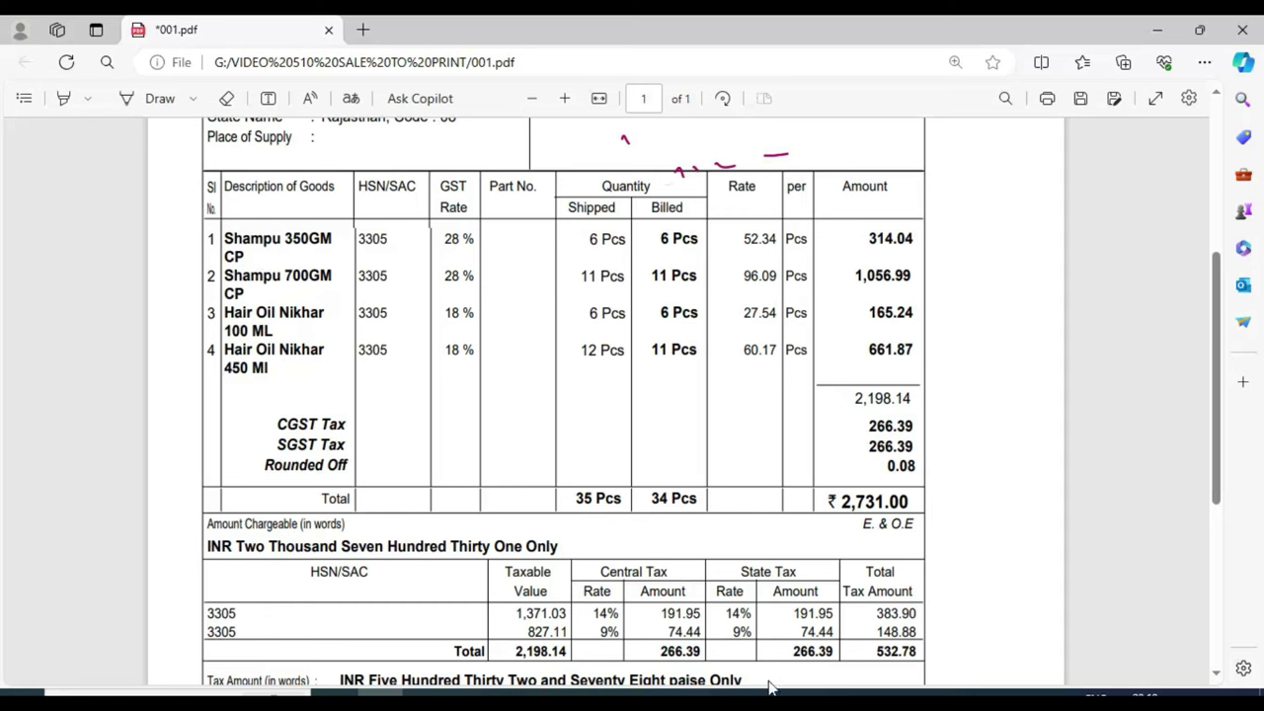
key(alt+Tab)
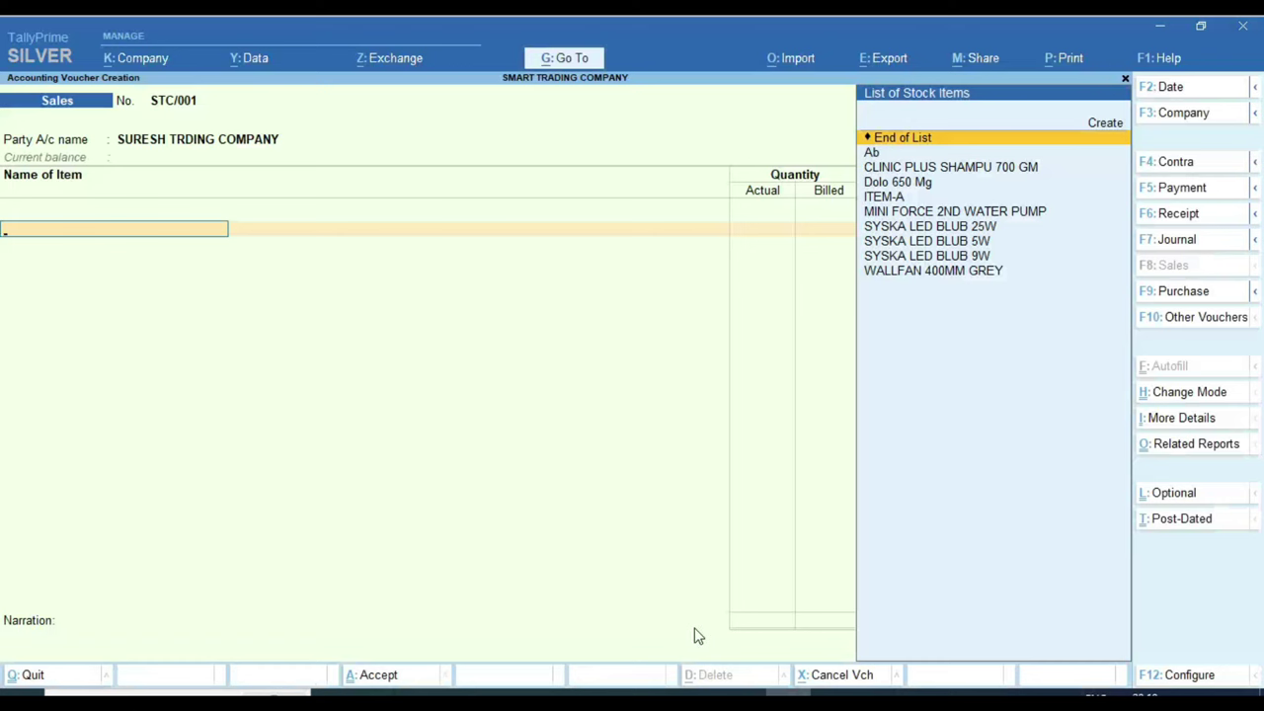
key(Down)
key(Down)
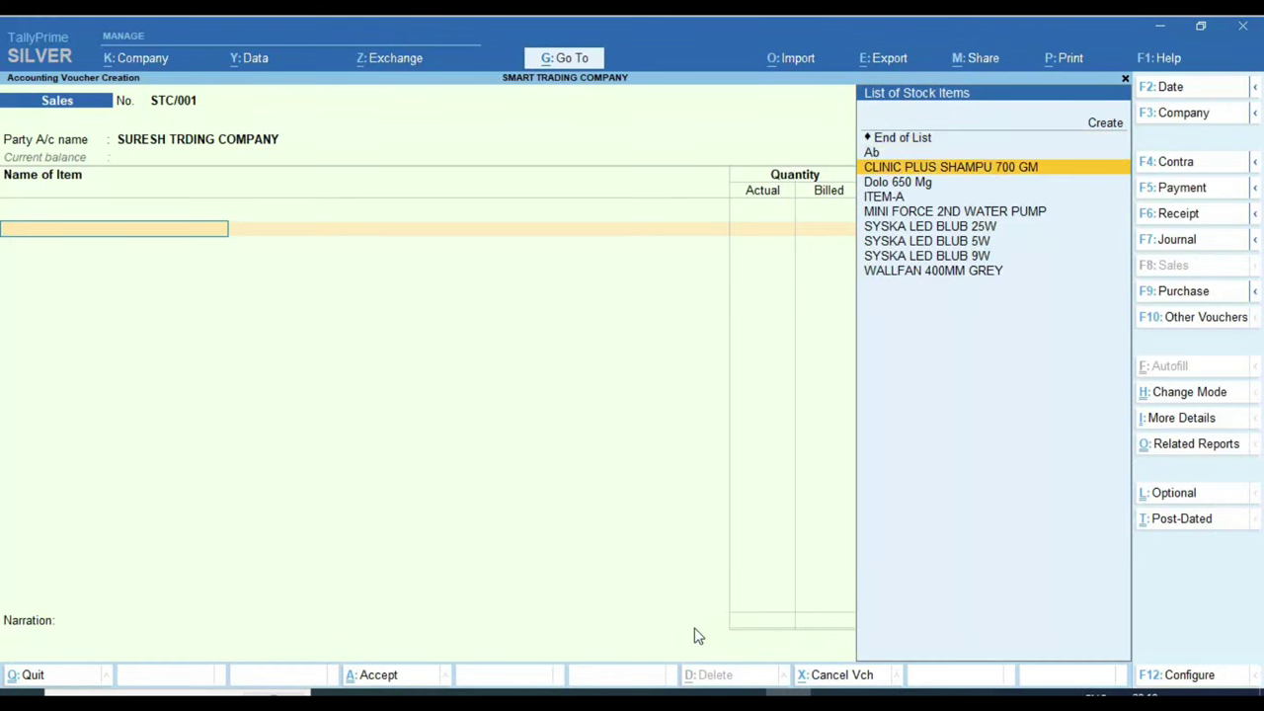
key(alt+Tab)
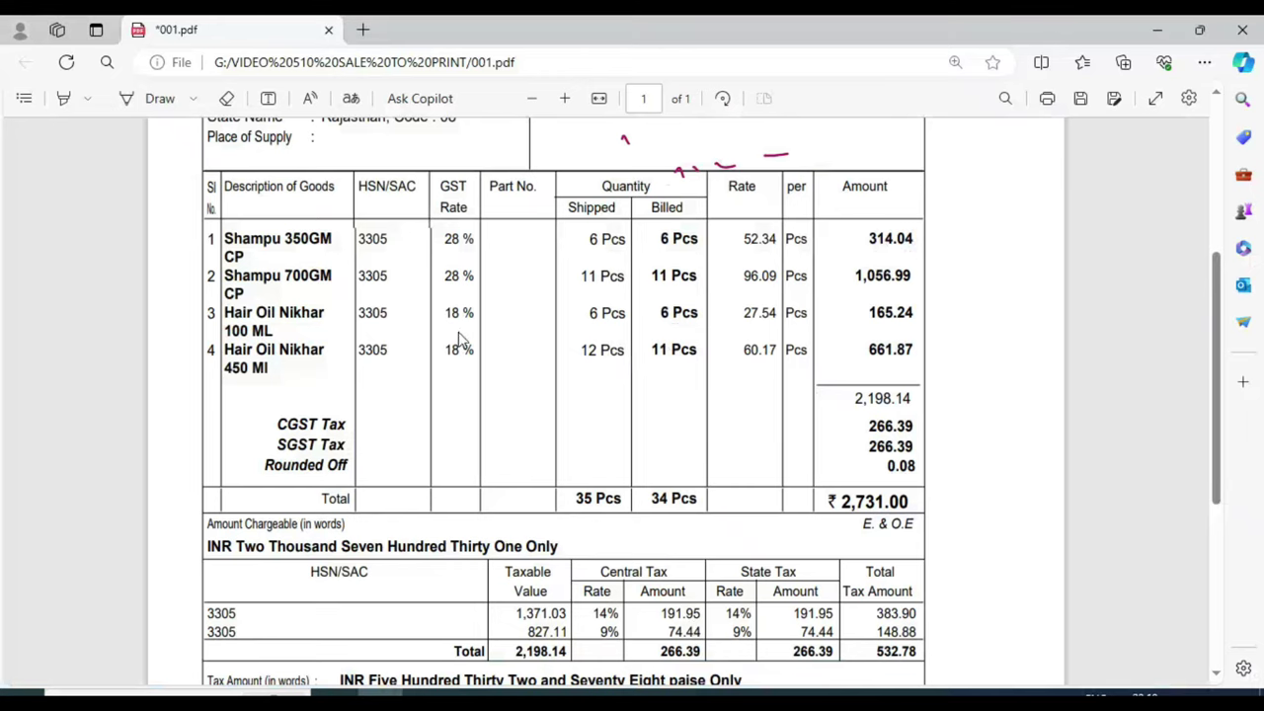
mouse_move(264, 257)
mouse_down()
mouse_move(225, 239)
mouse_move(247, 259)
mouse_up()
key(ctrl+c)
right_click(242, 255)
key(Escape)
click(275, 252)
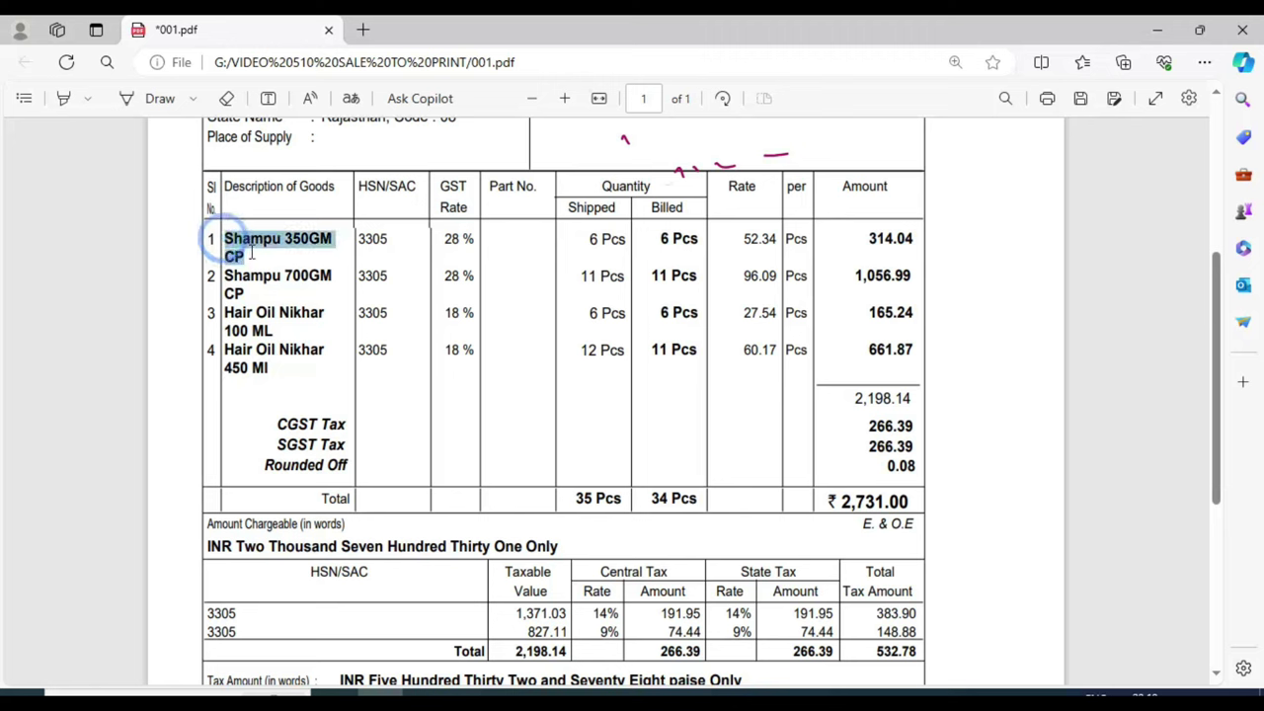
click(282, 93)
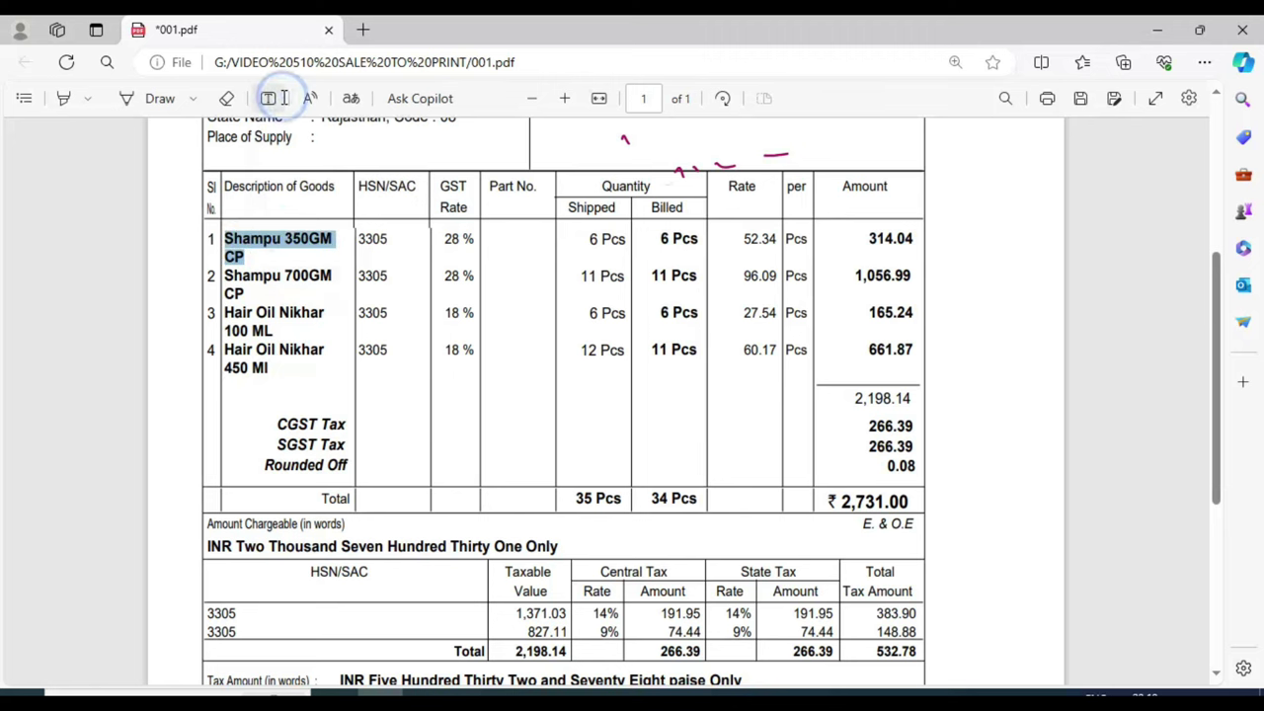
key(alt+Tab)
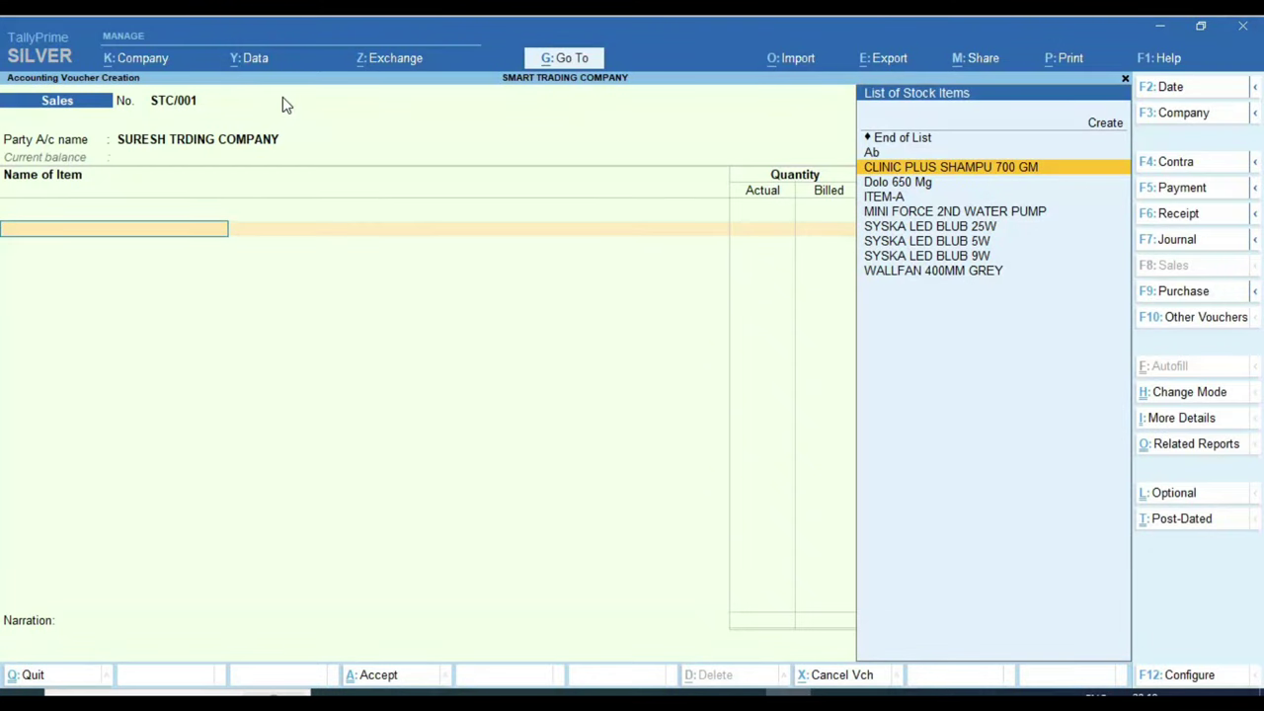
key(Up)
key(Up)
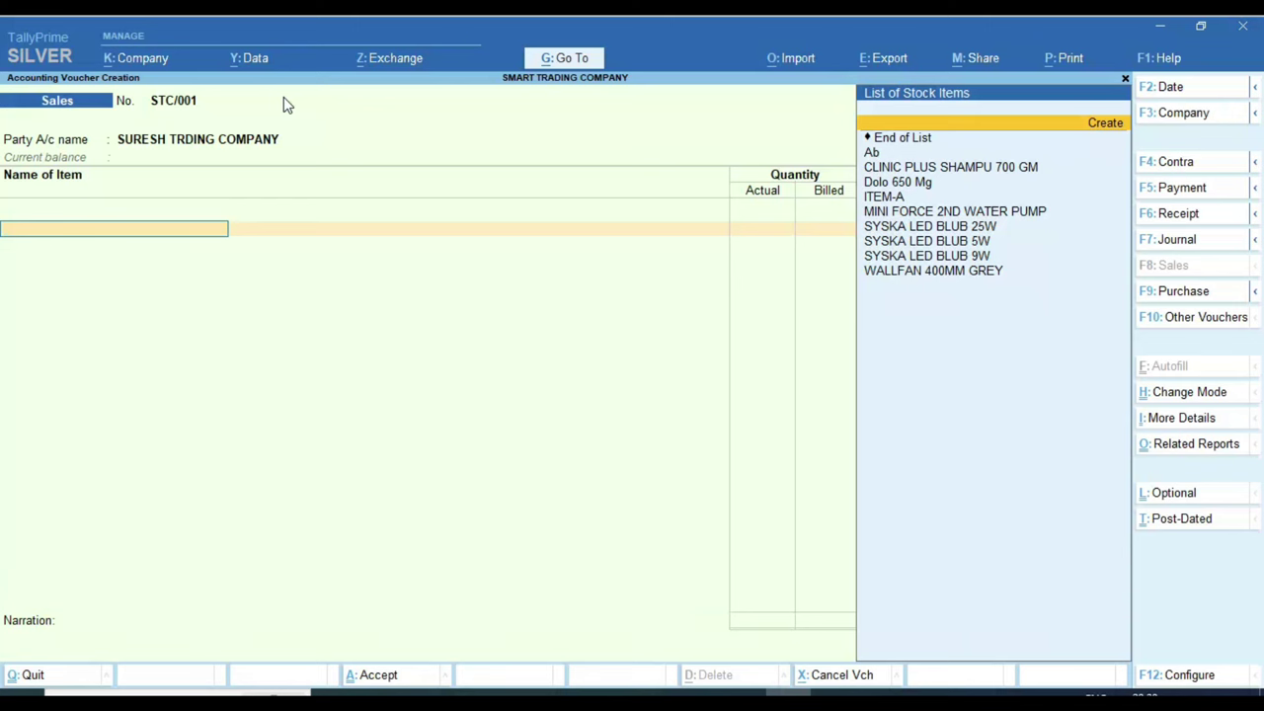
Step: Start a new stock item named Shampu 350GM CP
click(1095, 114)
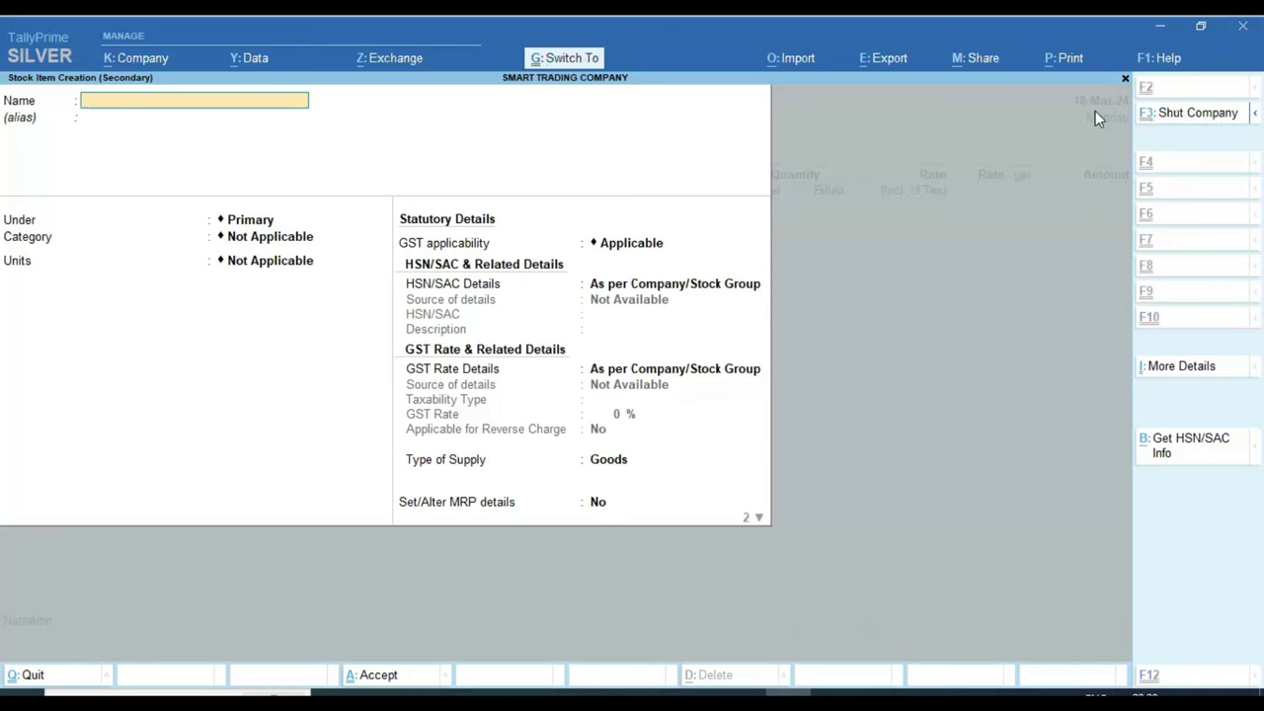
key(ctrl+v)
key(Return)
key(Up)
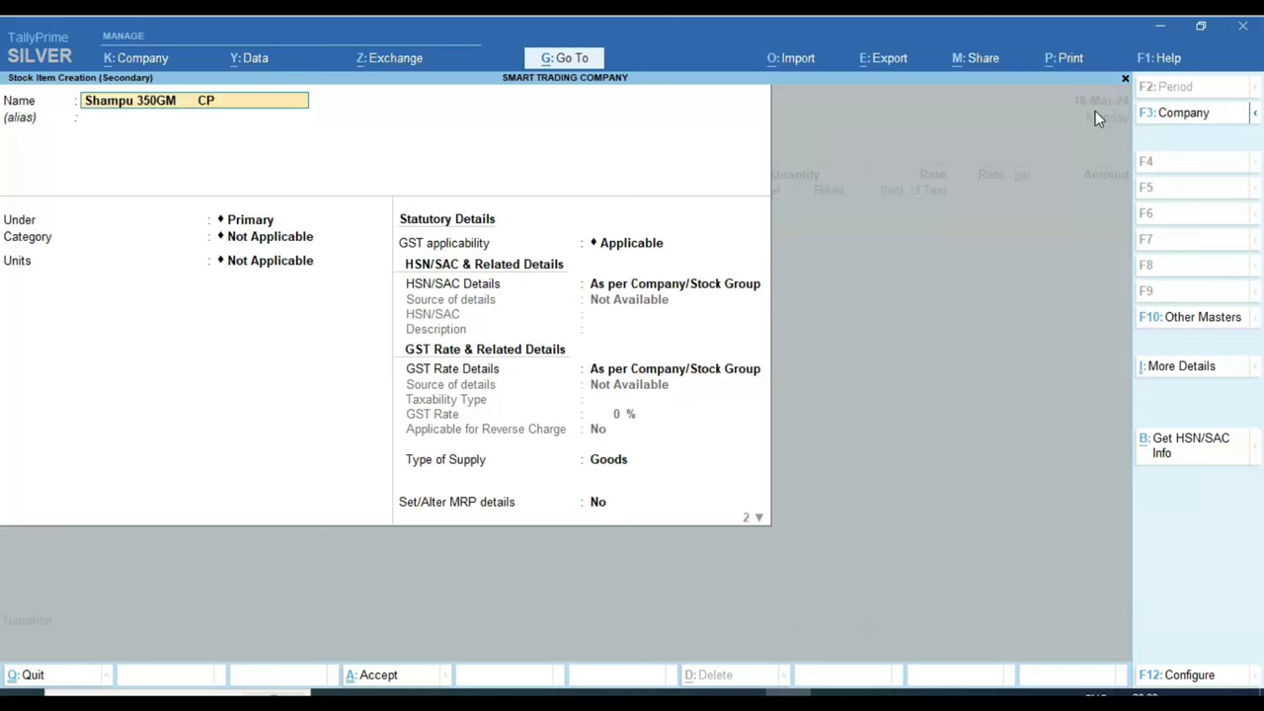
Step: Create the stock group COSMETIC STOCK under Primary, with category left Not Applicable
key(Return)
key(Return)
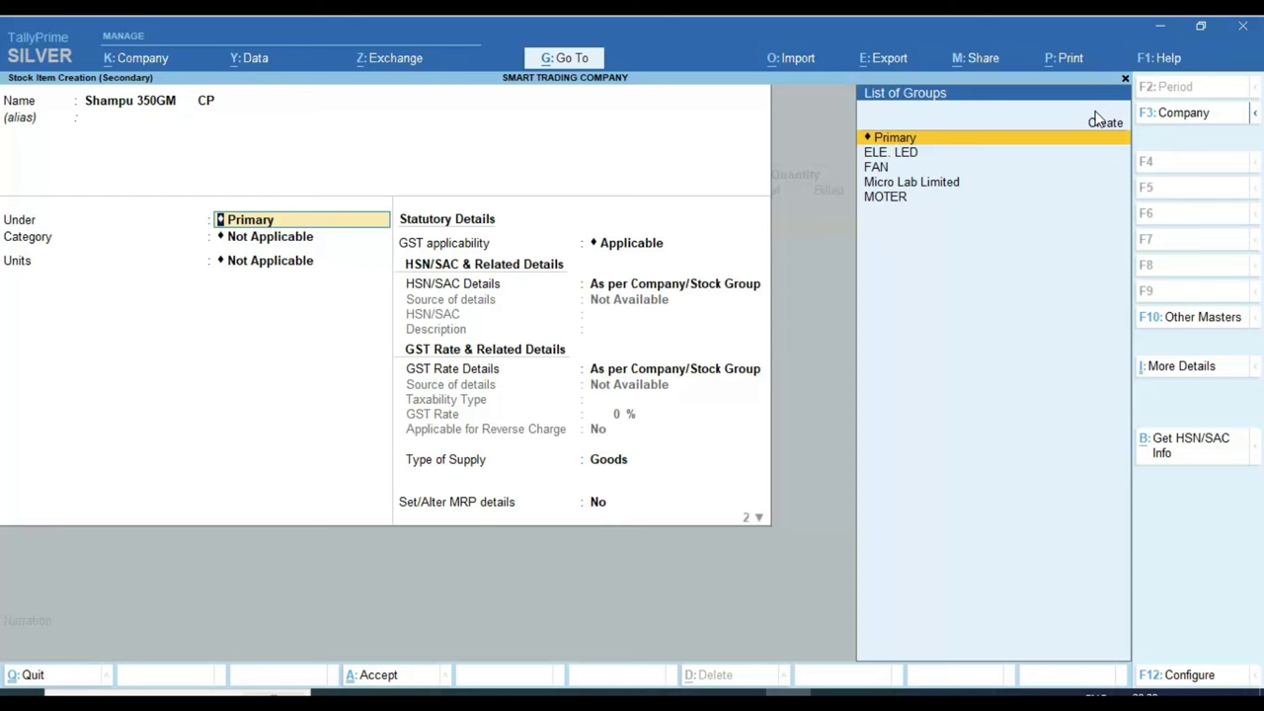
click(1098, 120)
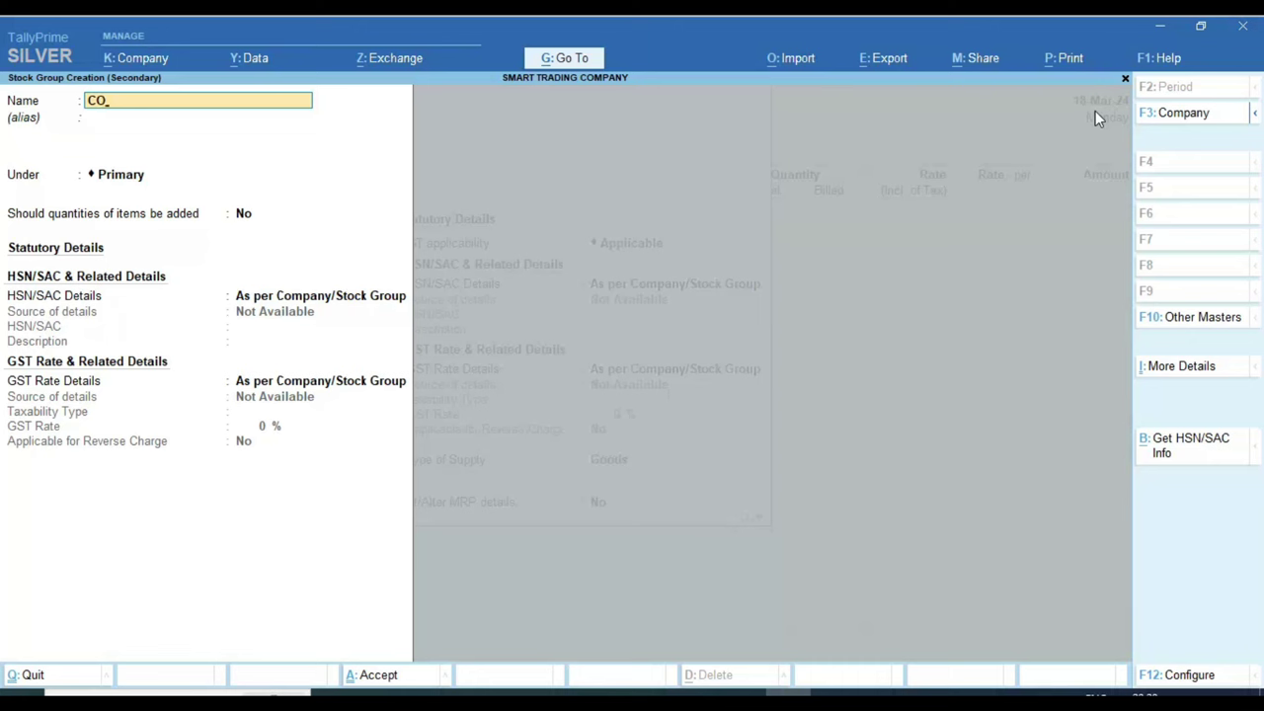
text(COSMETIC STOC)
key(Return)
key(Return)
key(Return)
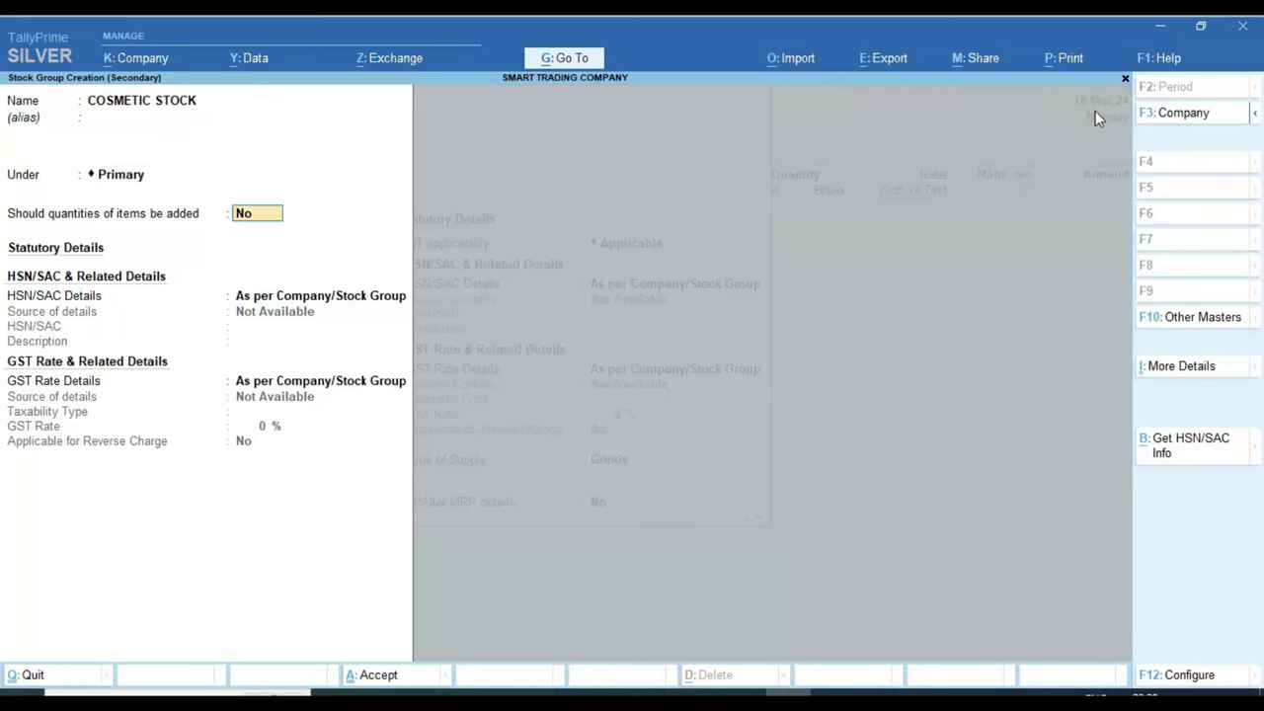
key(Return)
key(Return)
key(Return)
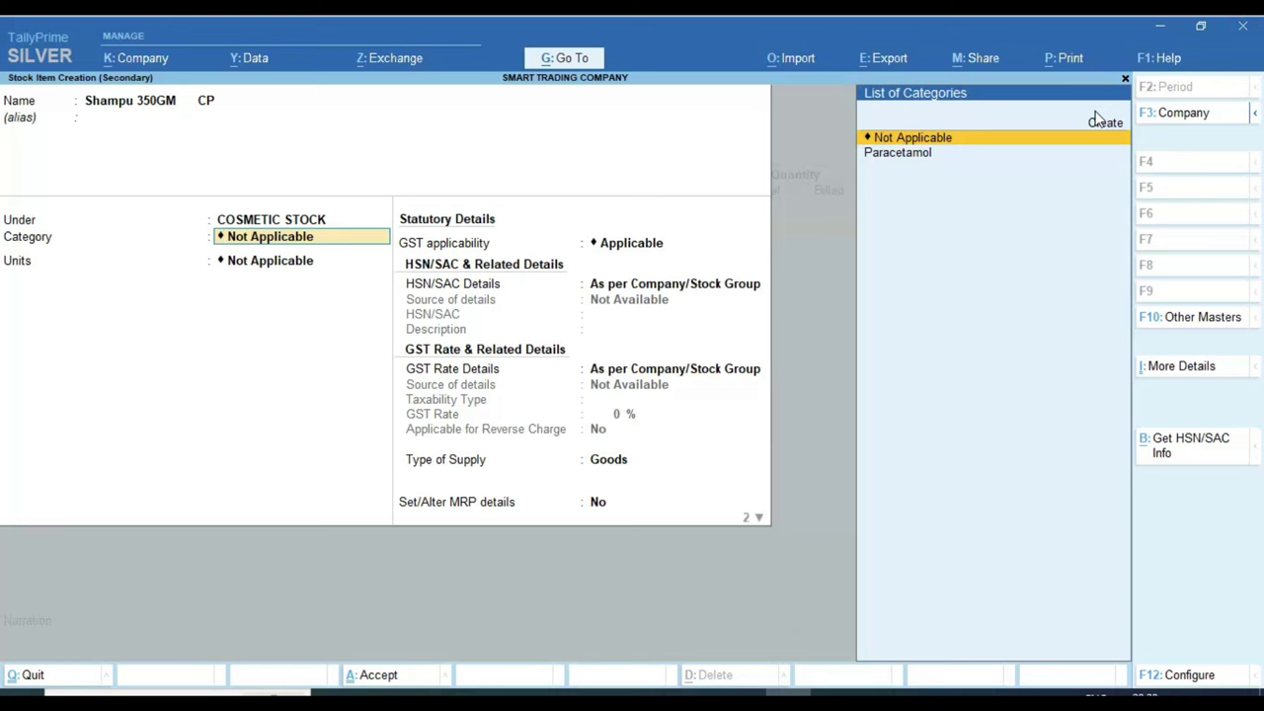
key(Return)
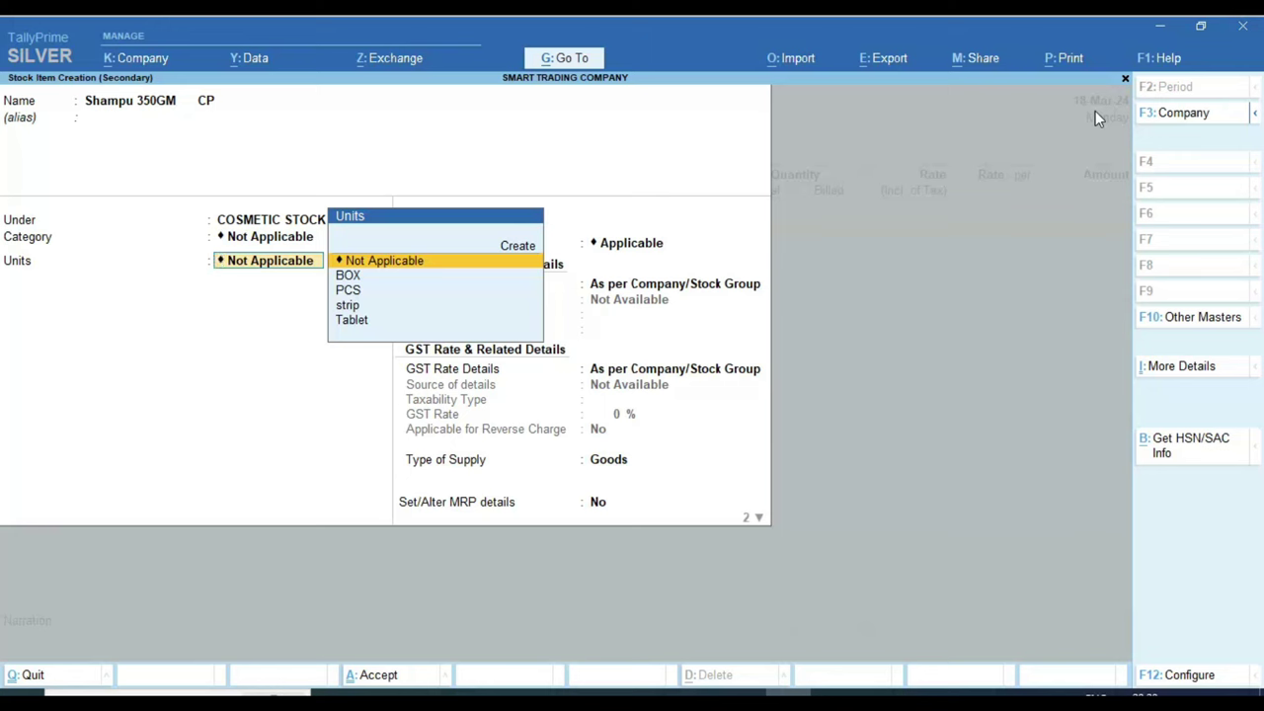
Step: Set the item's unit to PCS with no alternate units
key(Down)
key(Down)
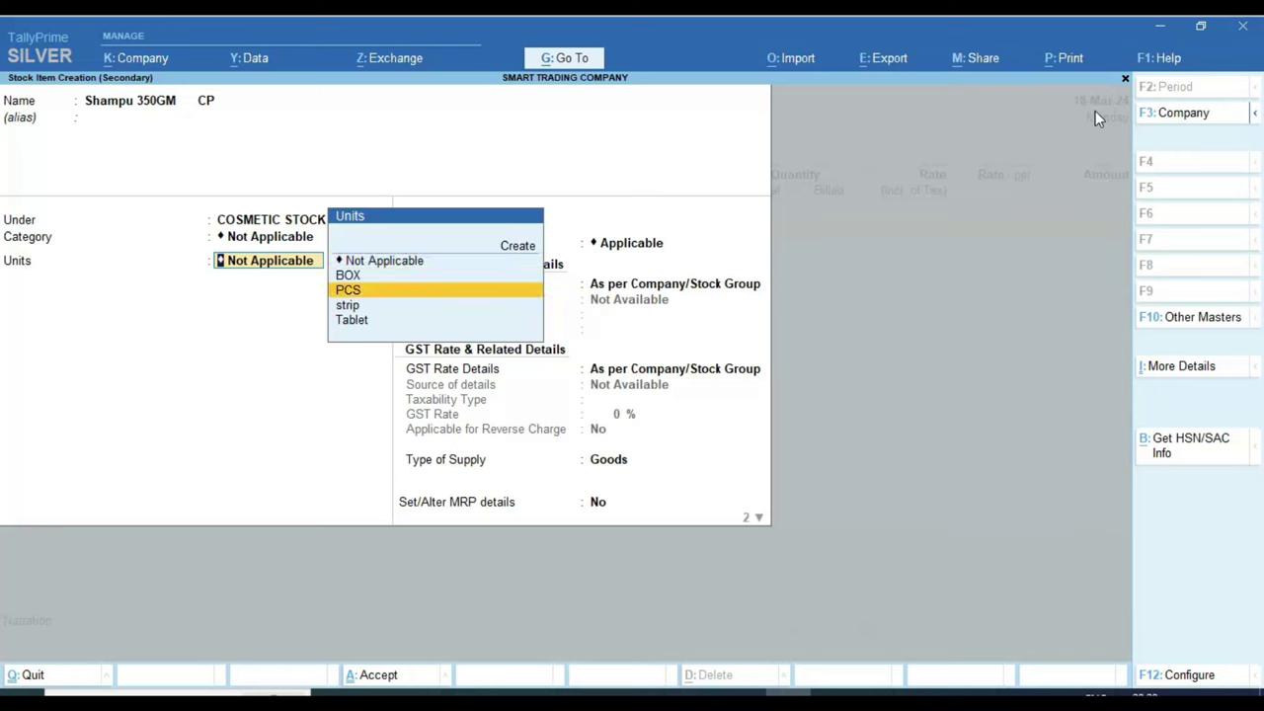
key(Return)
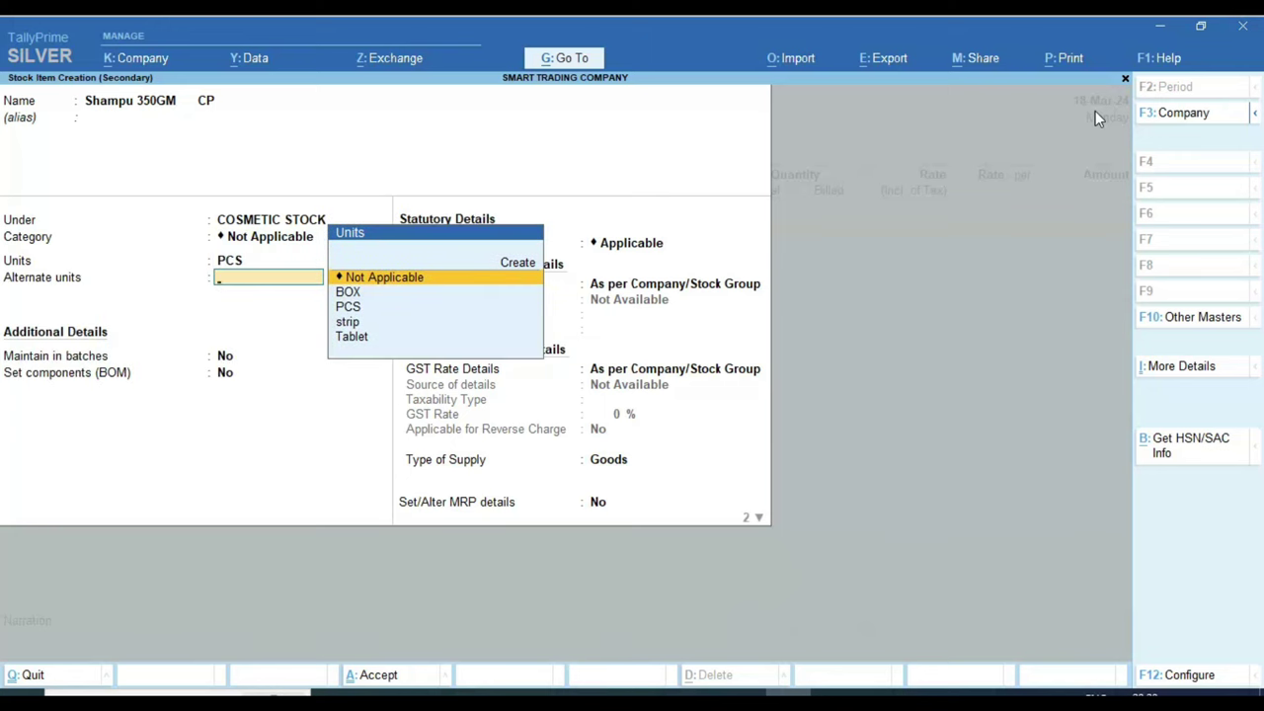
key(Return)
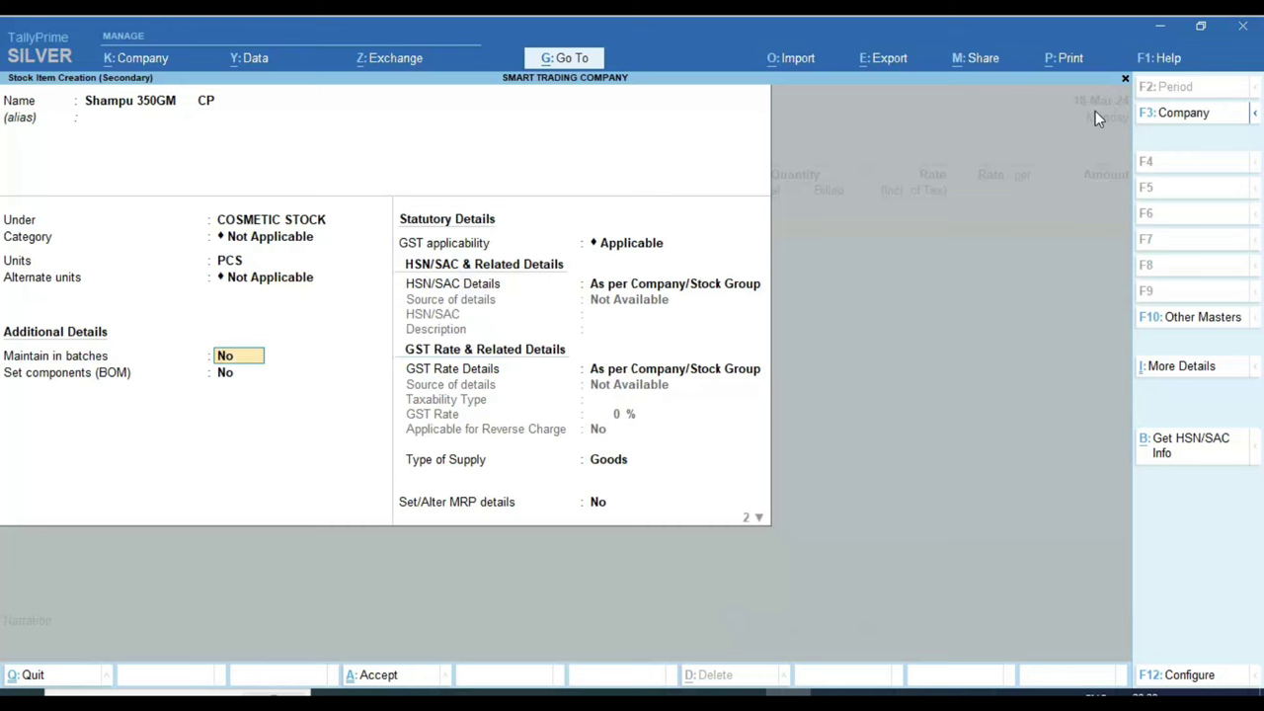
key(Return)
key(Return)
key(Return)
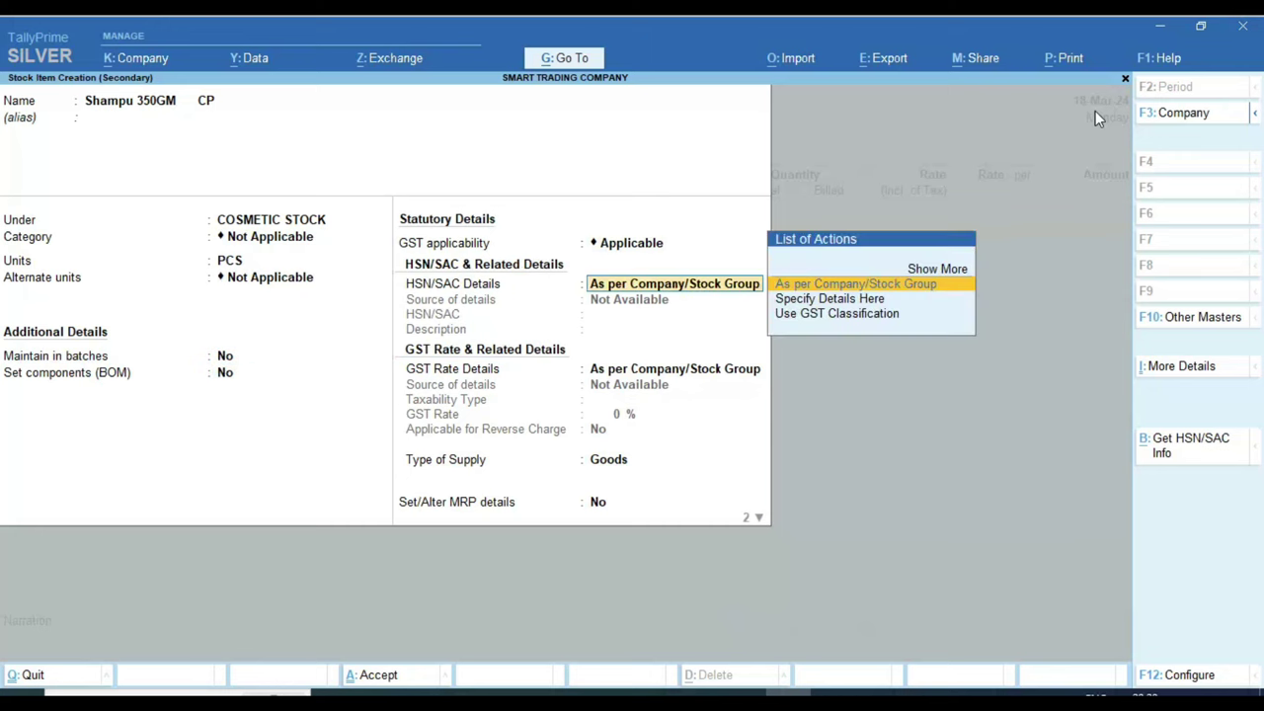
Step: Check the first item's 28% GST rate on the invoice PDF
key(BackSpace)
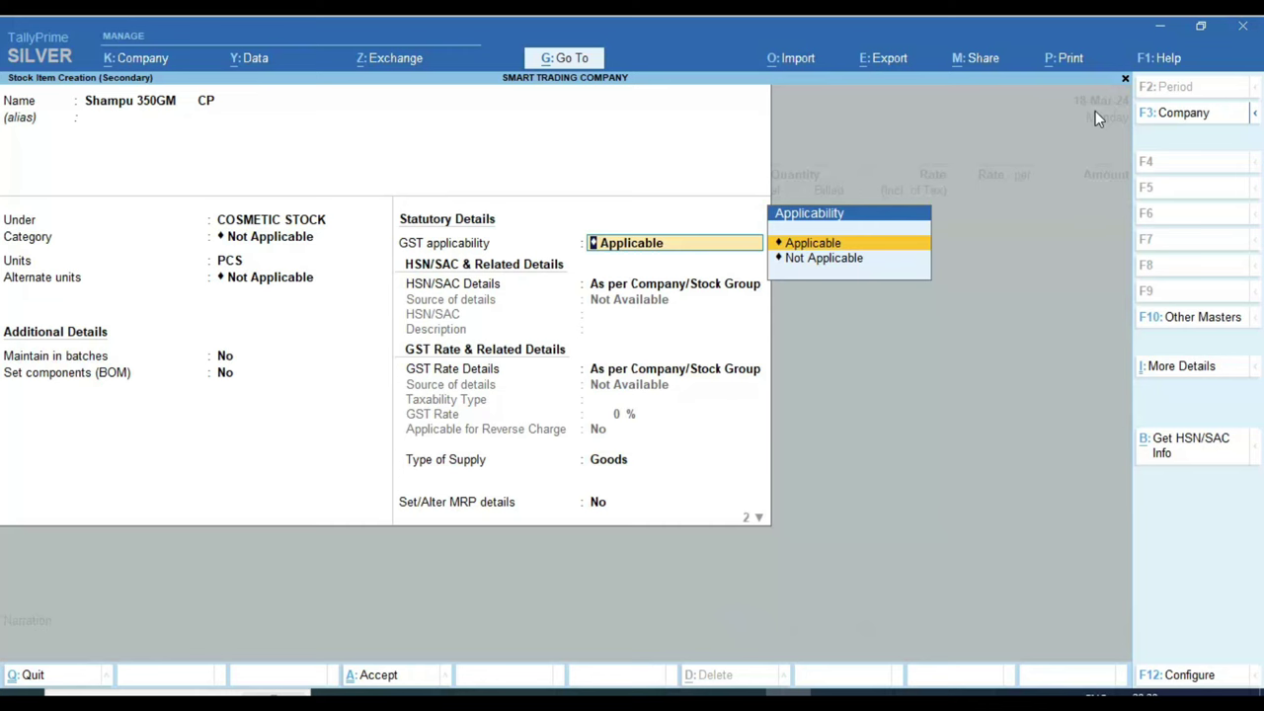
click(346, 689)
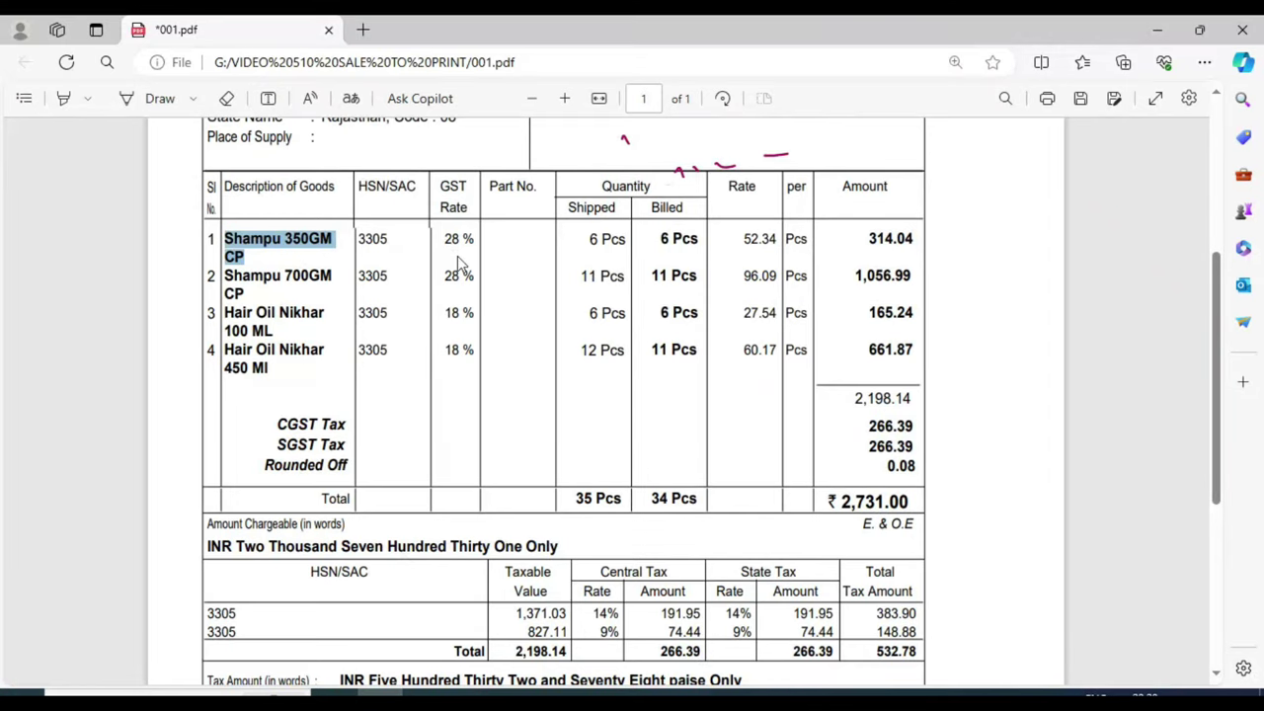
click(443, 239)
drag(444, 239, 485, 237)
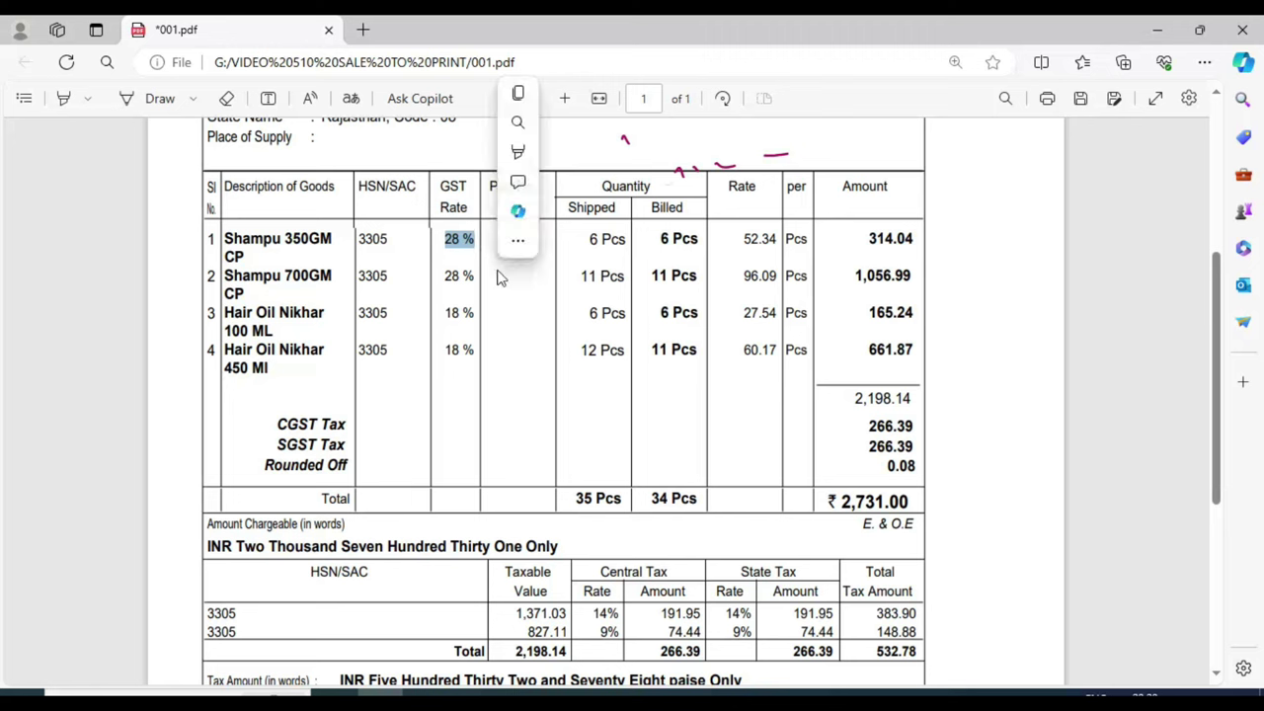
click(496, 269)
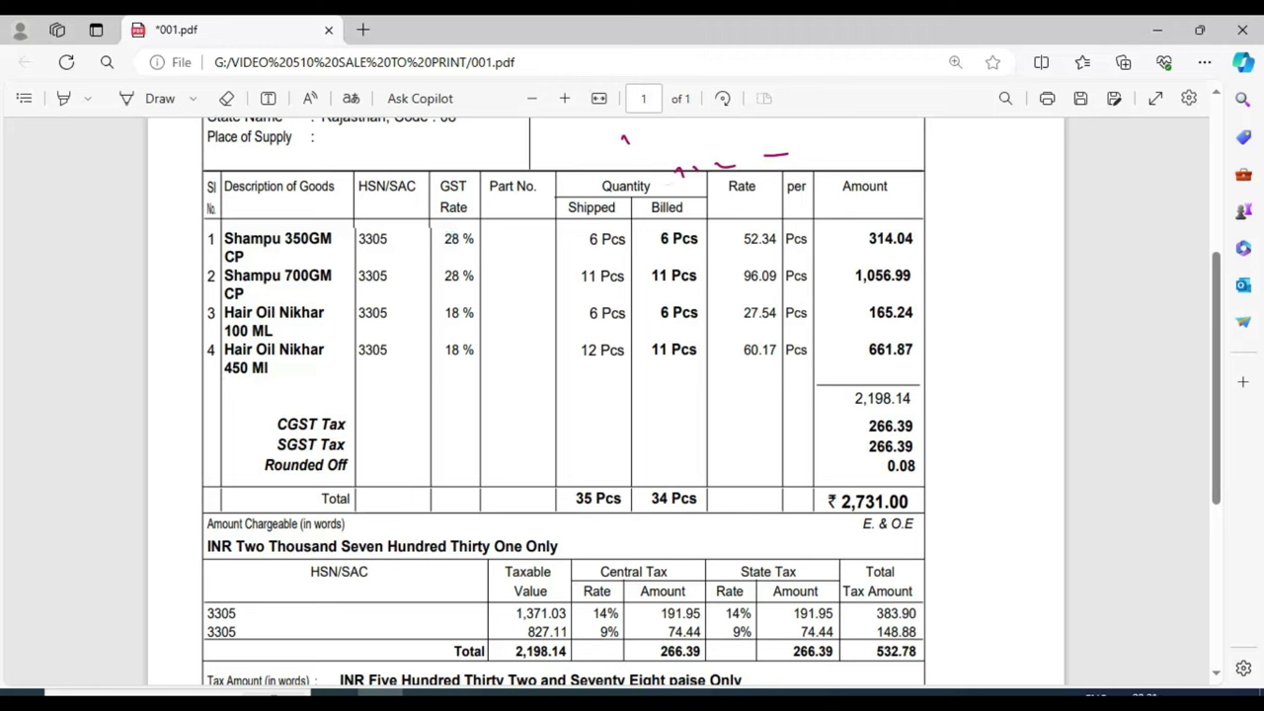
click(789, 691)
Step: Keep GST applicable and specify HSN/SAC code 3305 for the item
key(Return)
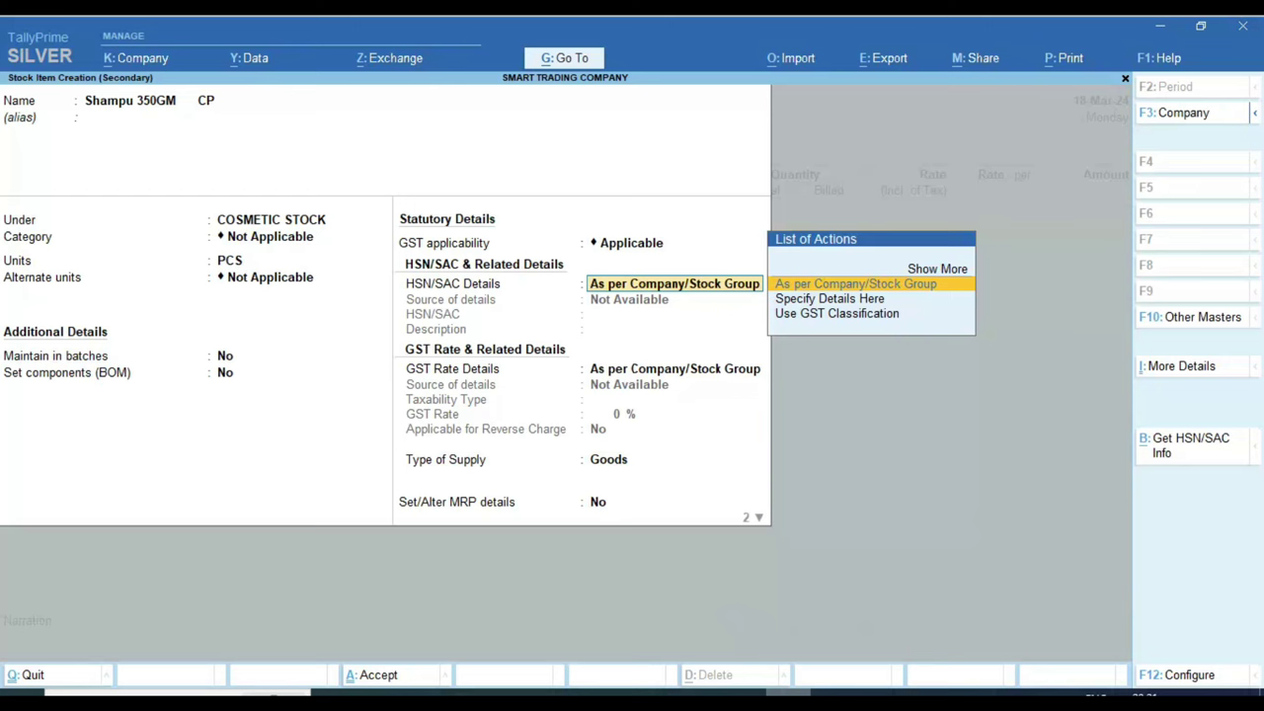
key(Down)
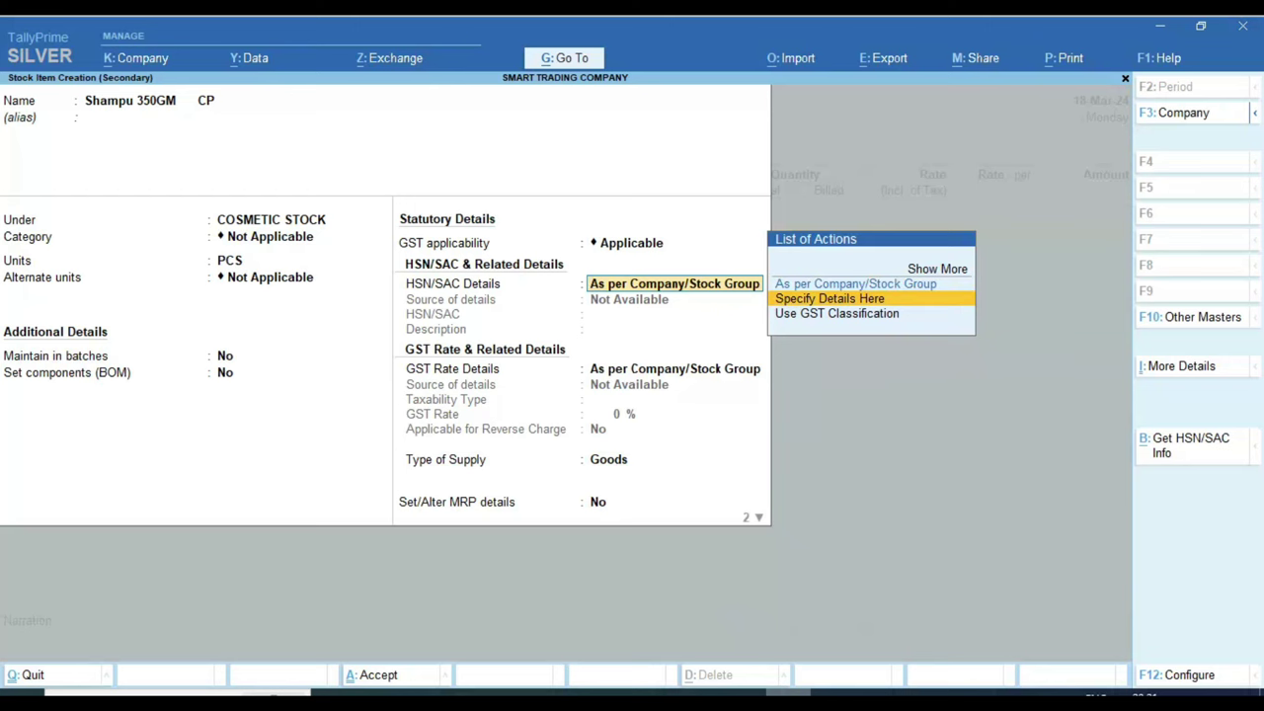
key(Return)
key(alt+Tab)
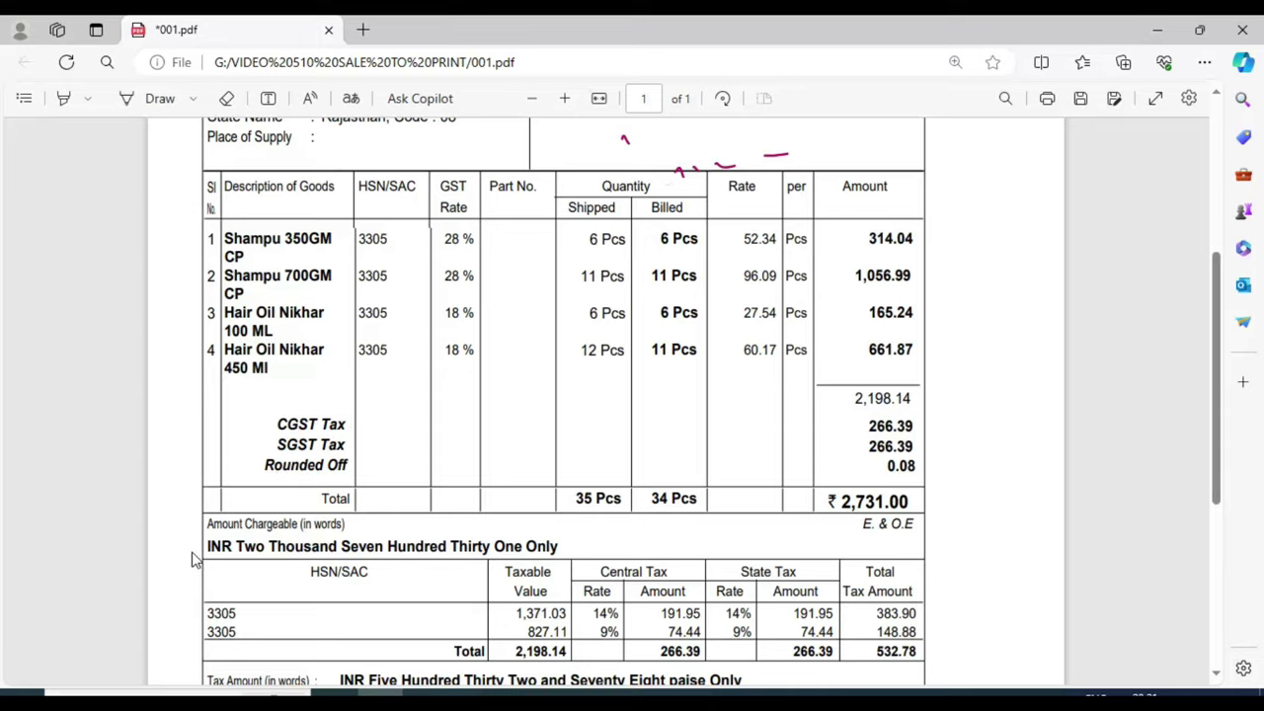
key(alt+Tab)
text(3305)
key(Return)
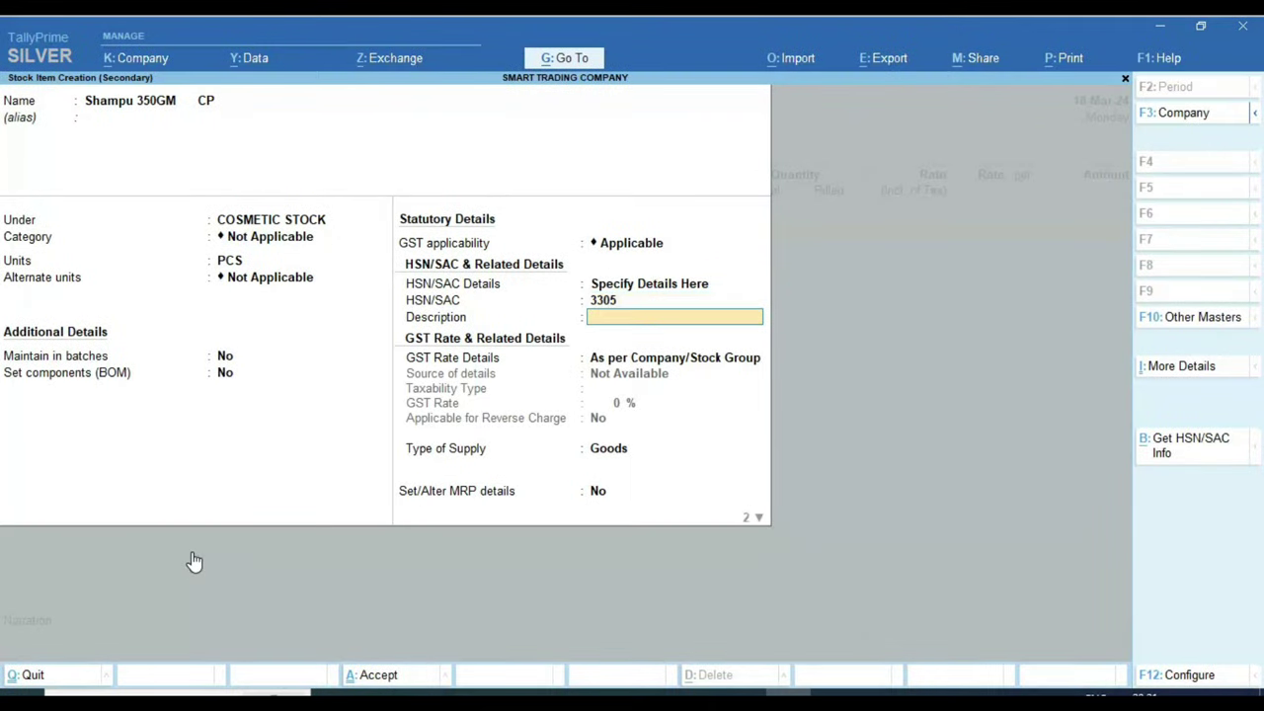
Step: Specify GST rate details: Taxable at 28%, no reverse charge, Goods supply
key(Return)
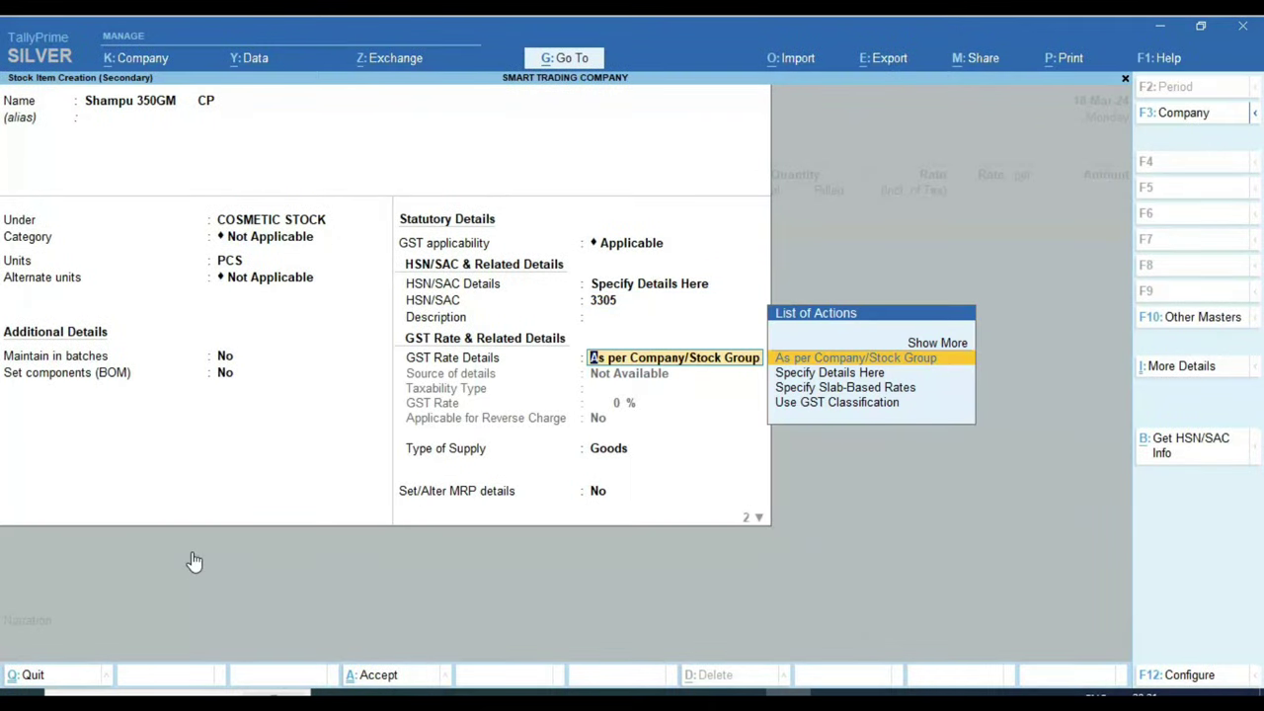
key(Down)
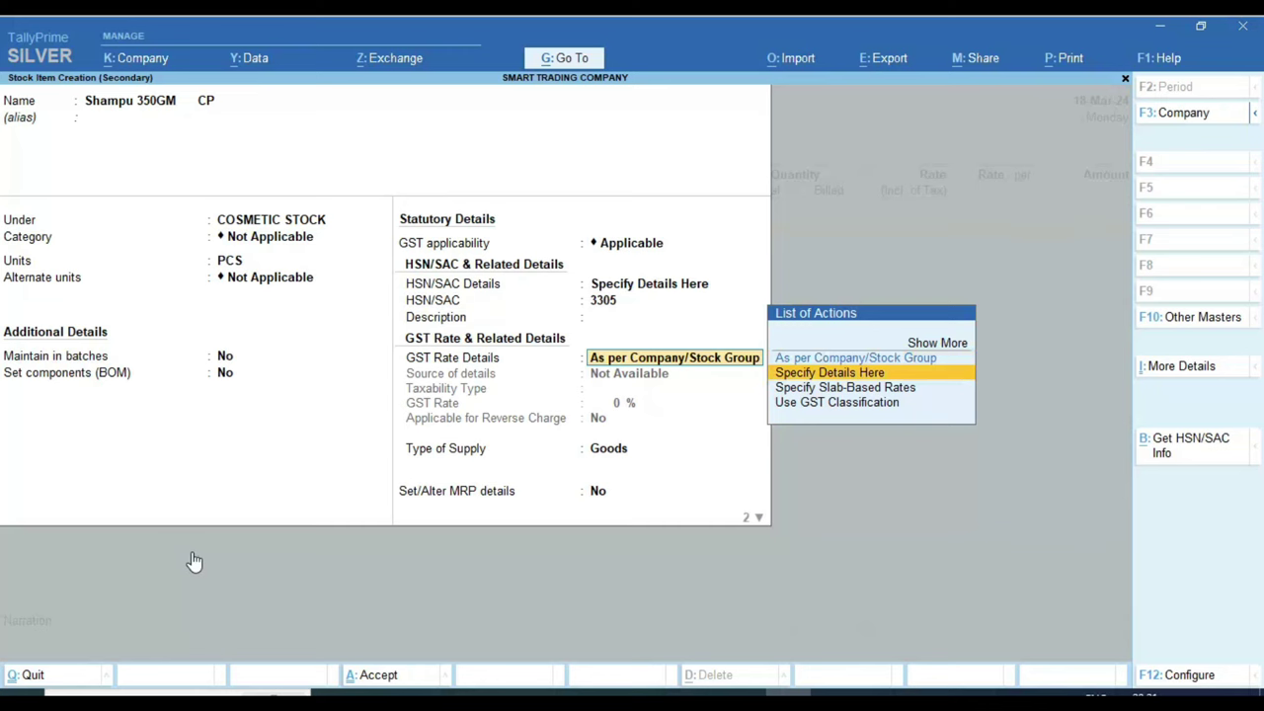
key(Return)
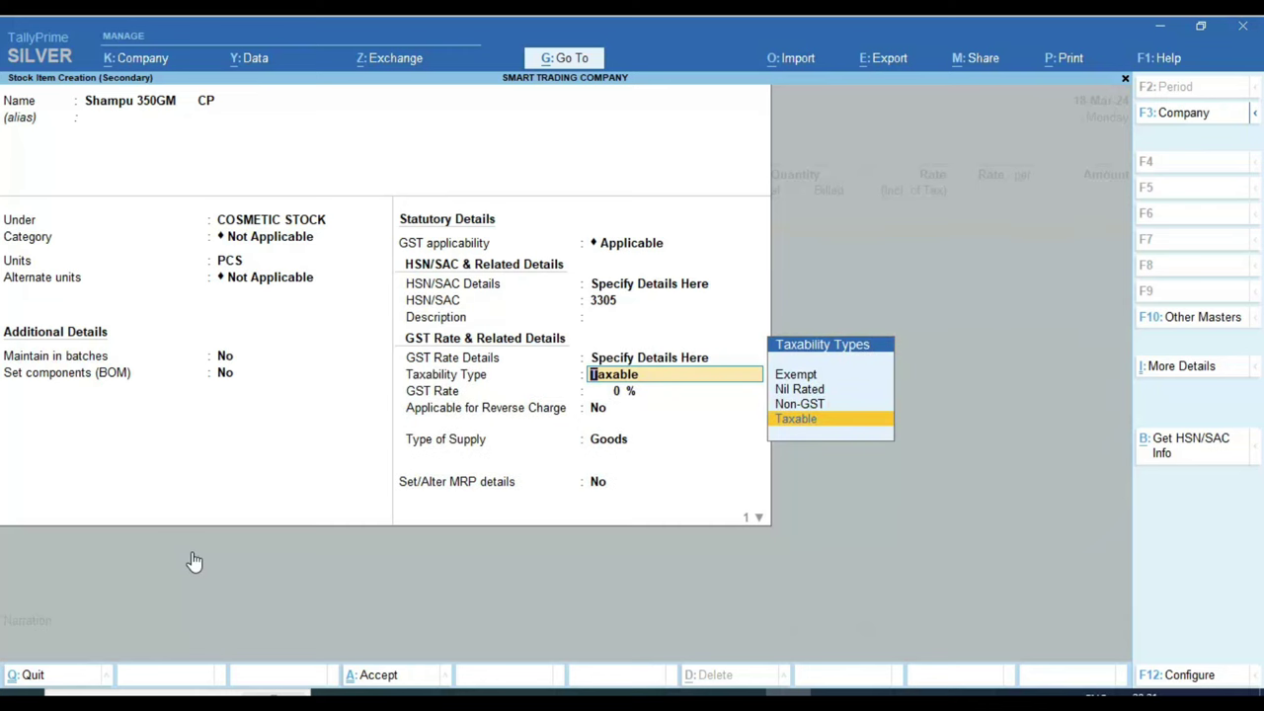
key(Return)
key(alt+Tab)
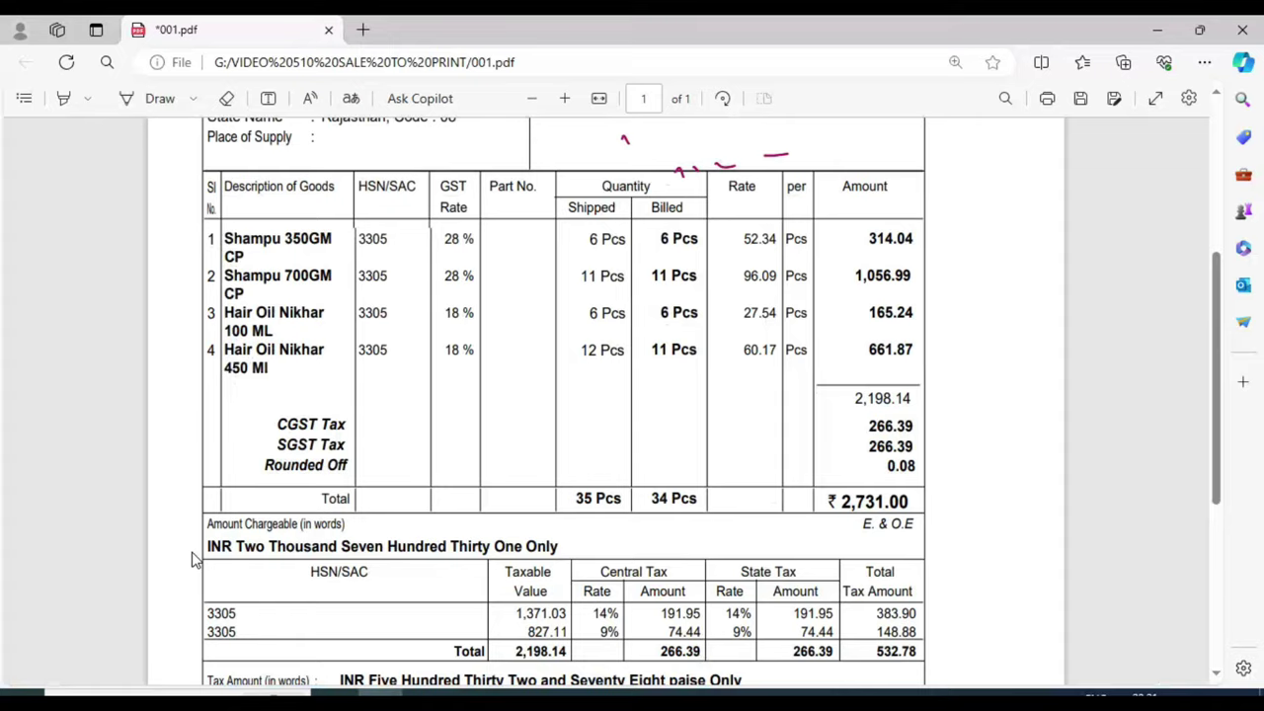
key(alt+Tab)
text(28)
key(Return)
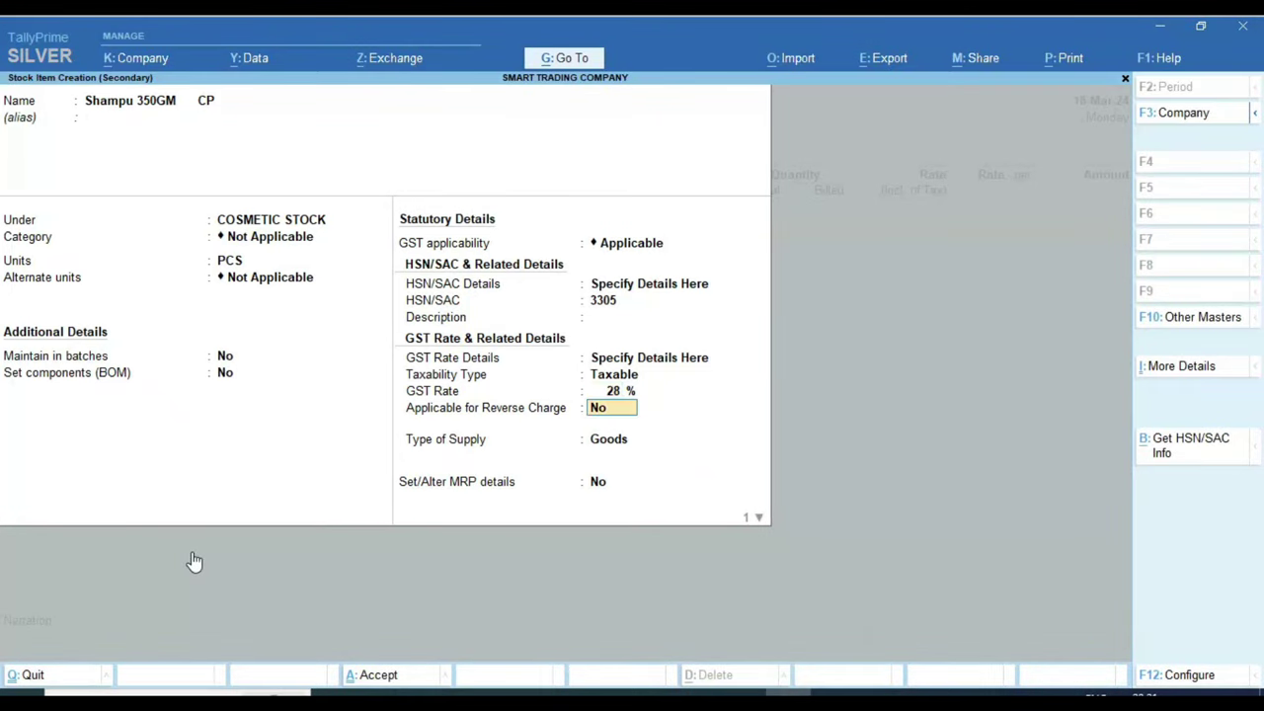
key(Return)
key(Return)
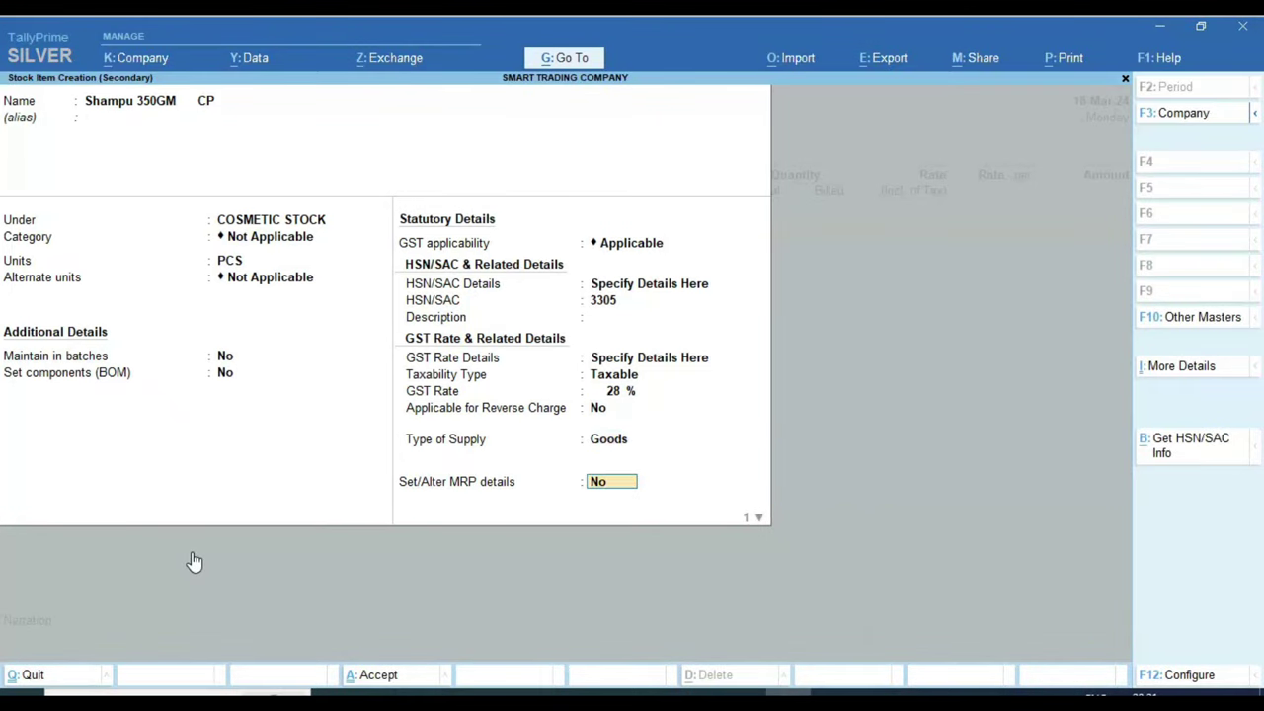
key(Return)
key(Return)
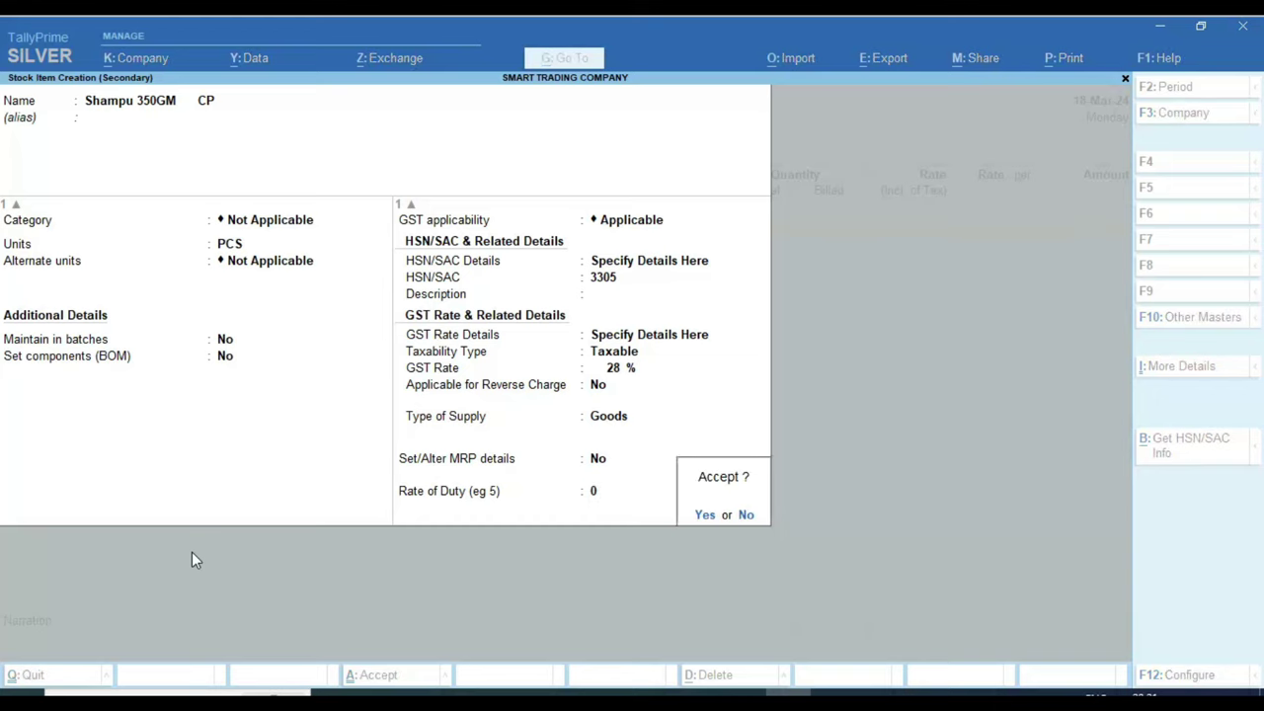
key(Return)
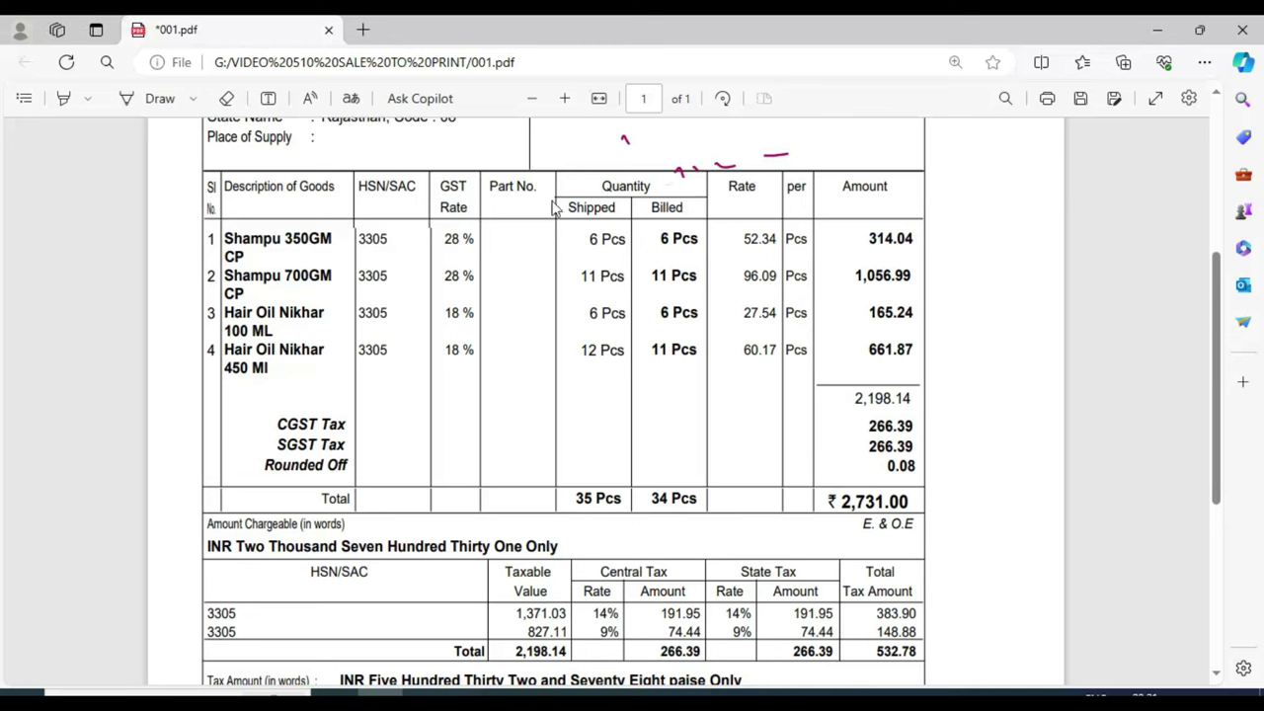
scroll(607, 193, up, 1)
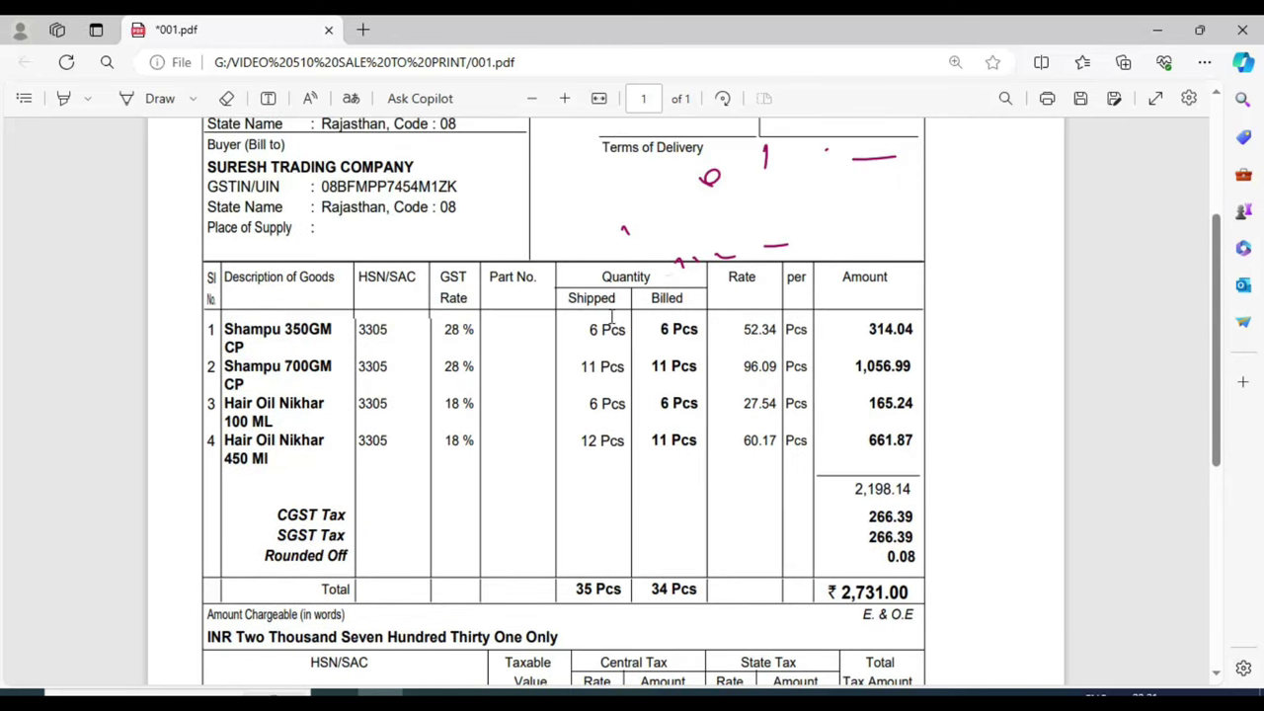
key(alt+Tab)
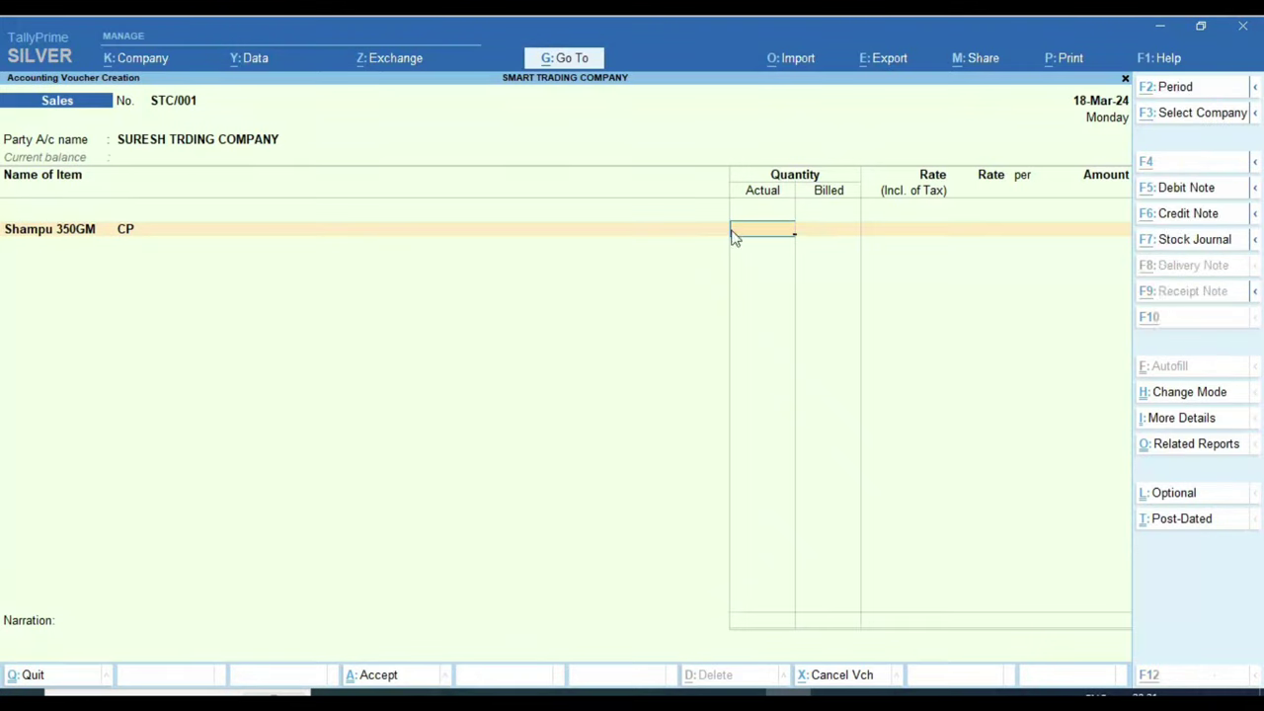
key(alt+Tab)
click(592, 298)
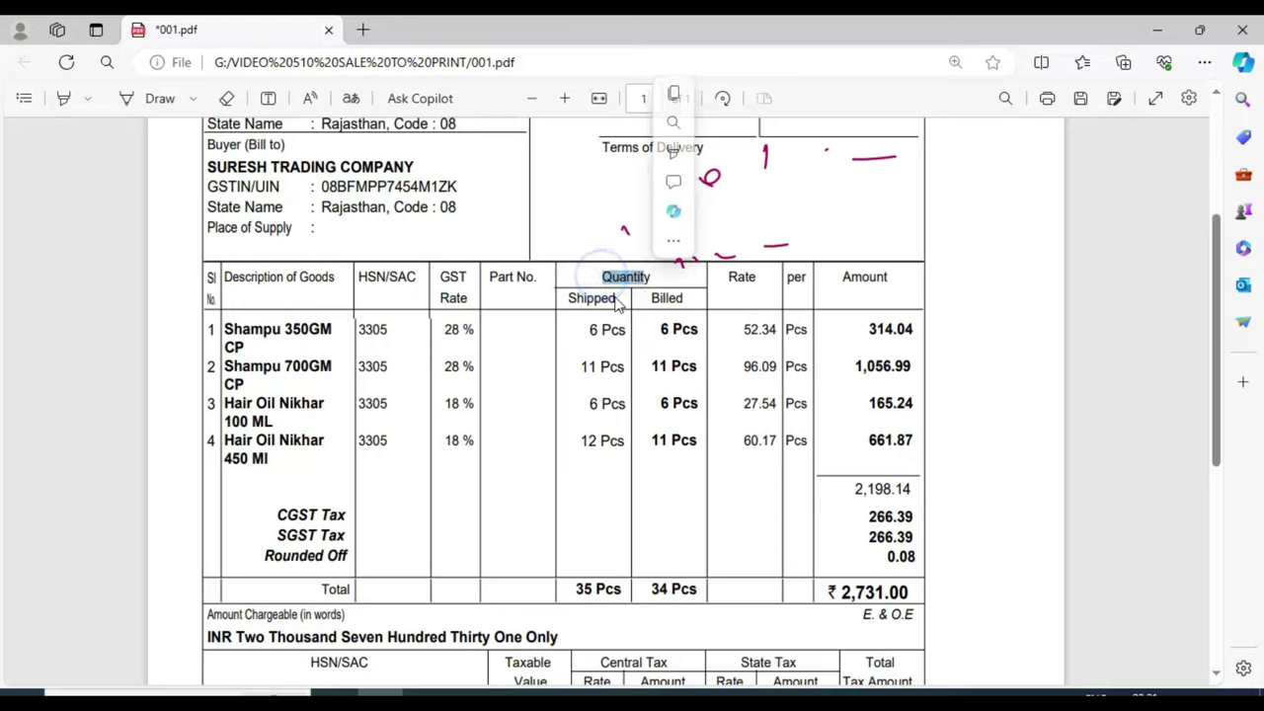
click(666, 297)
key(alt+Tab)
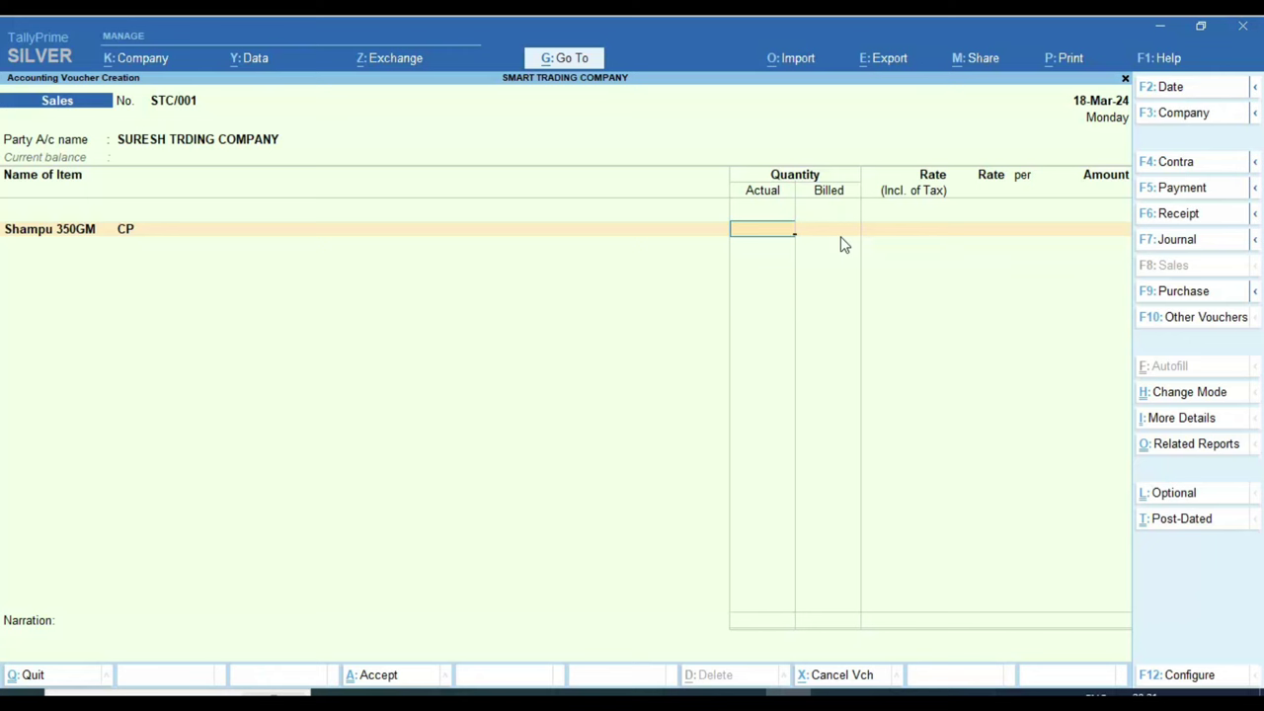
click(841, 238)
key(F11)
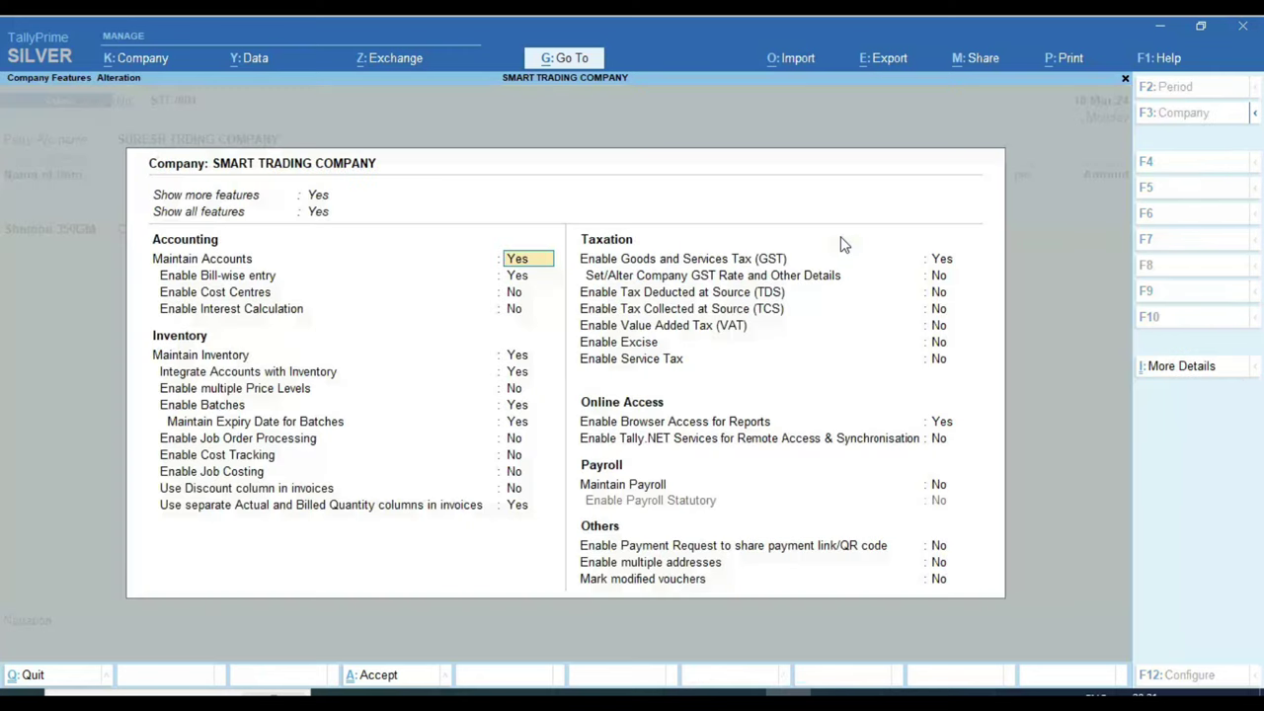
key(Return)
key(Return)
key(Return)
key(Return)
key(Return)
key(Return)
key(Return)
key(Return)
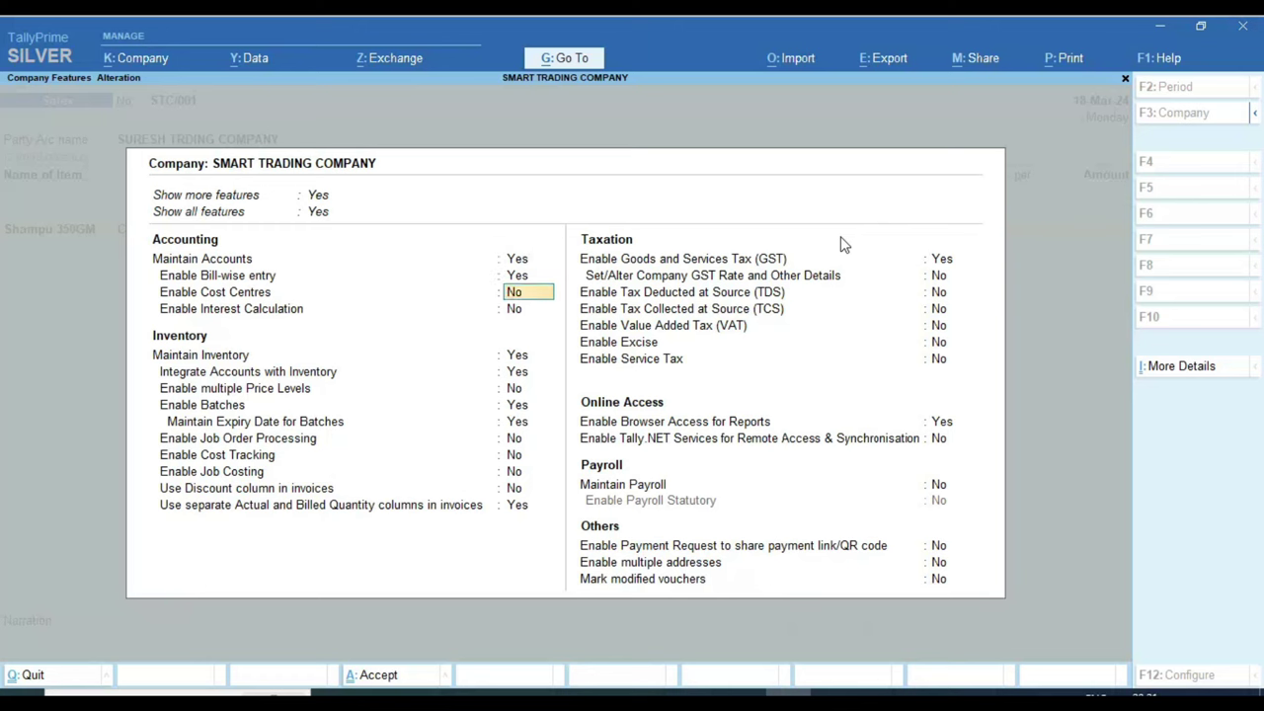
key(Return)
key(Return)
key(Return)
key(Return)
key(Return)
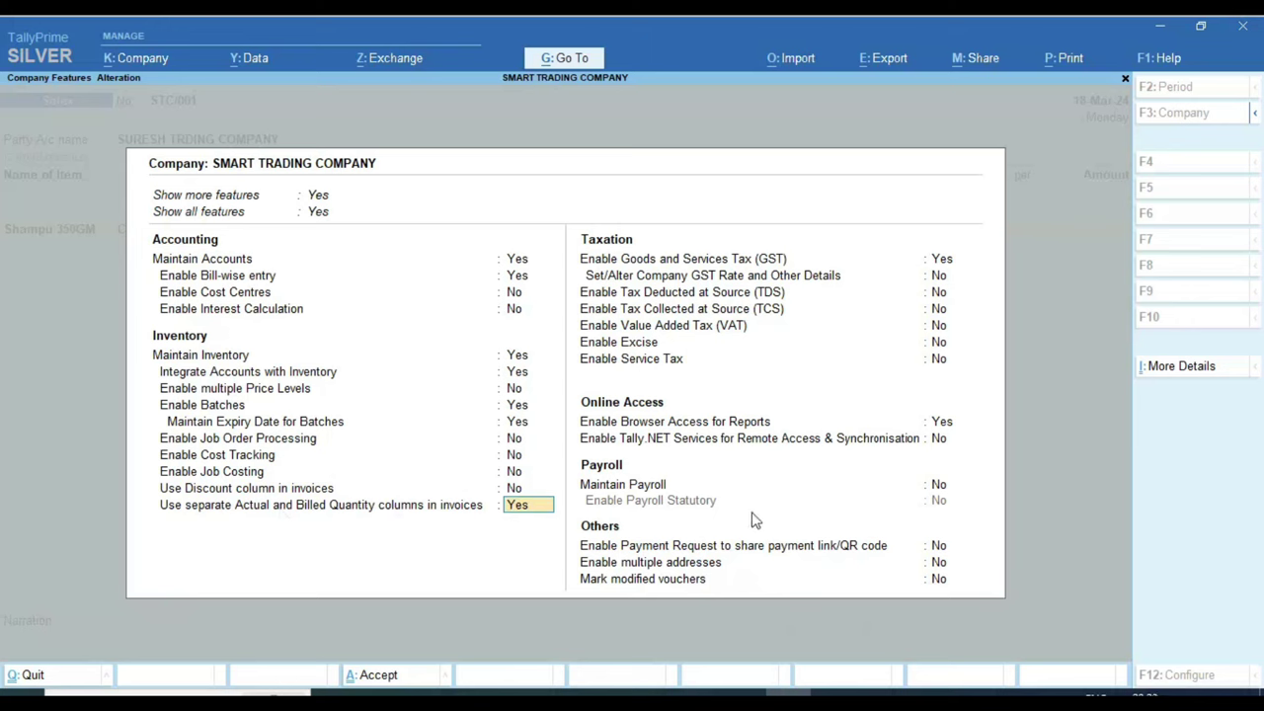
key(Return)
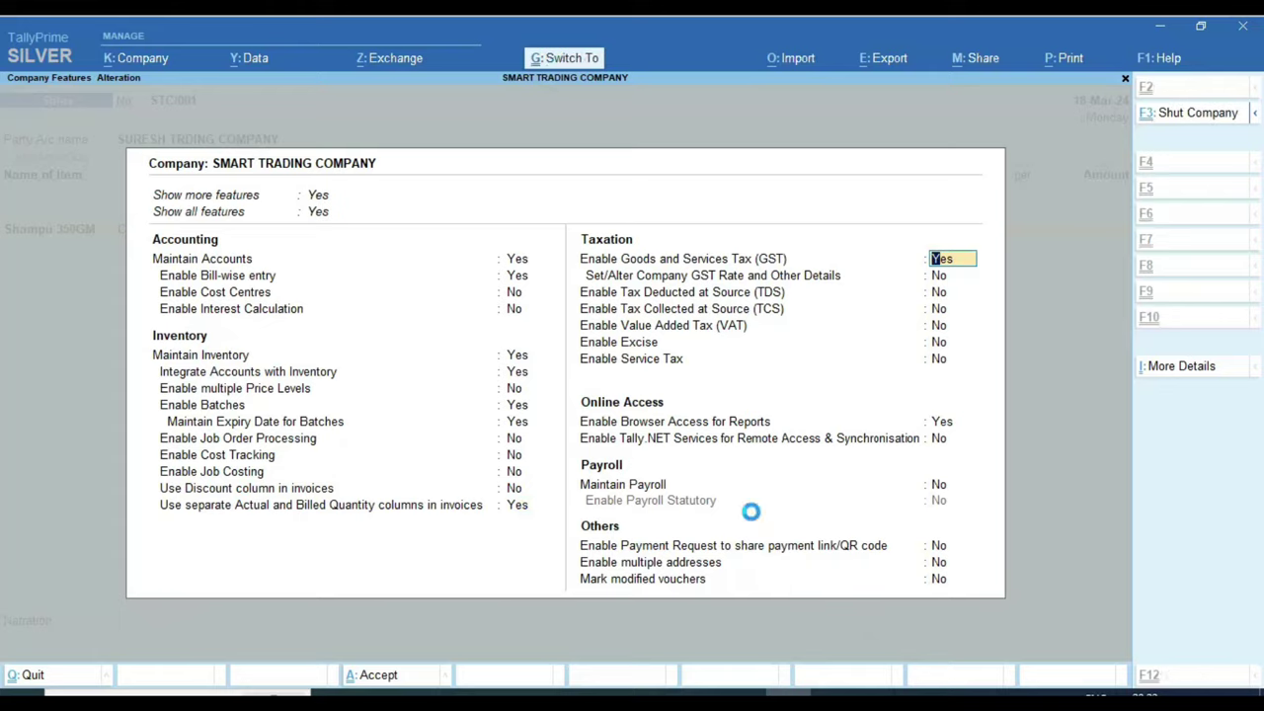
key(ctrl+a)
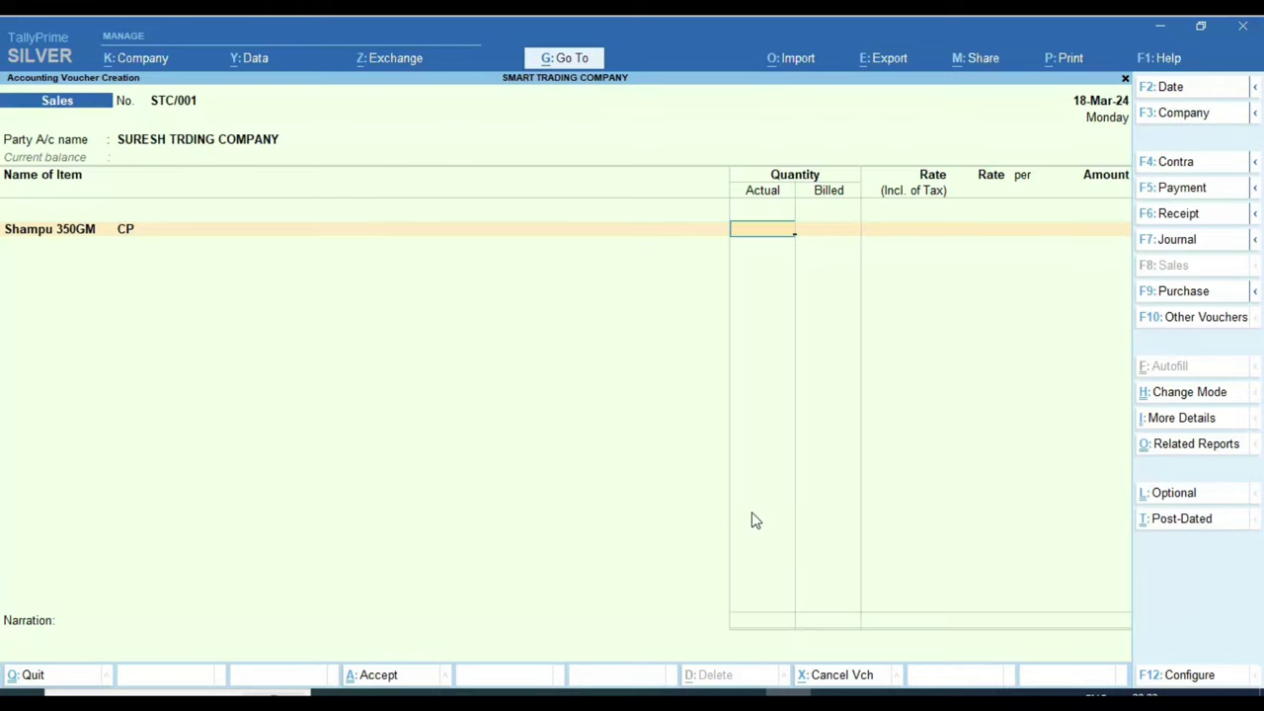
key(F11)
key(Down)
key(Down)
key(Down)
key(Down)
key(Down)
key(Down)
key(Down)
key(Down)
key(Down)
key(Down)
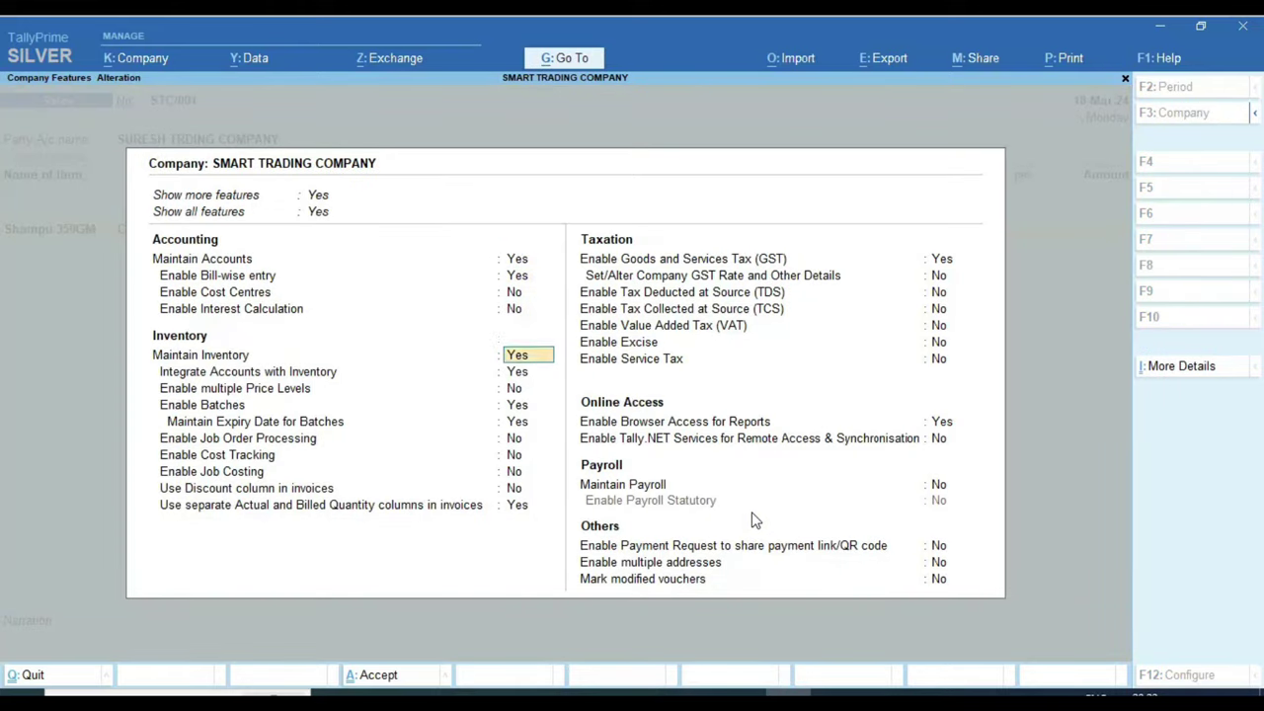
key(Down)
key(Down)
key(Down)
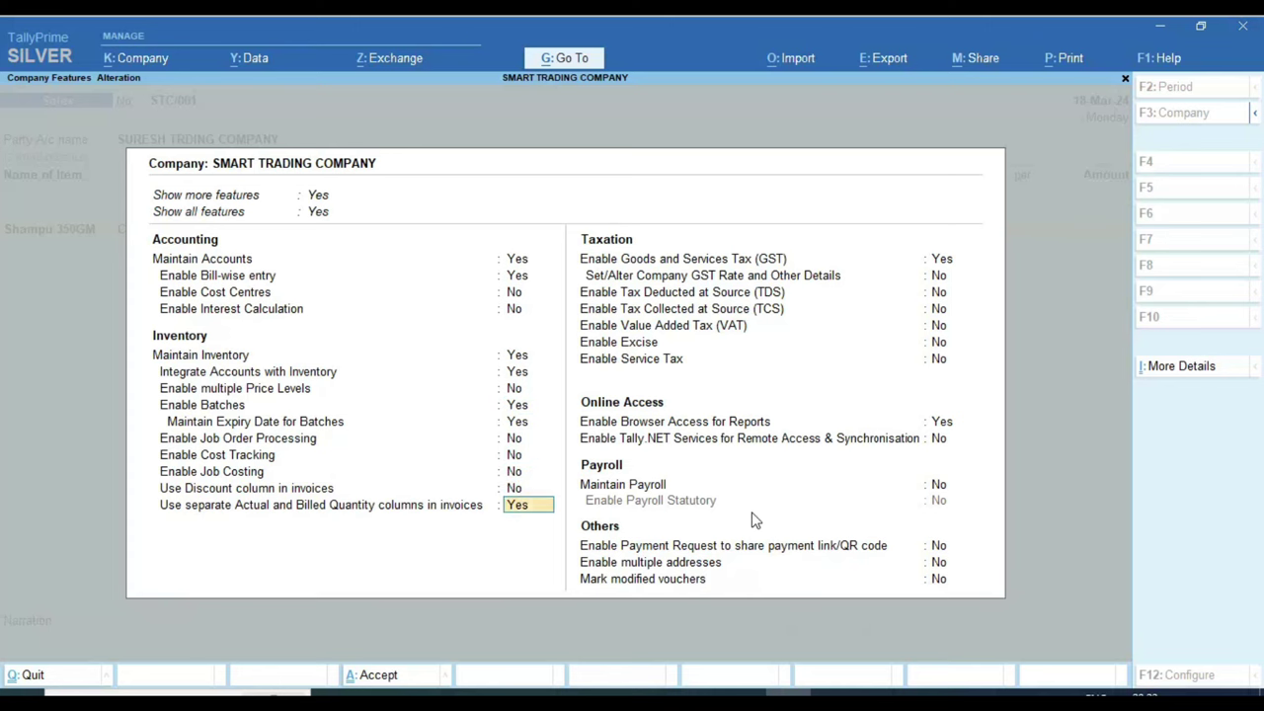
key(n)
key(Return)
key(ctrl+a)
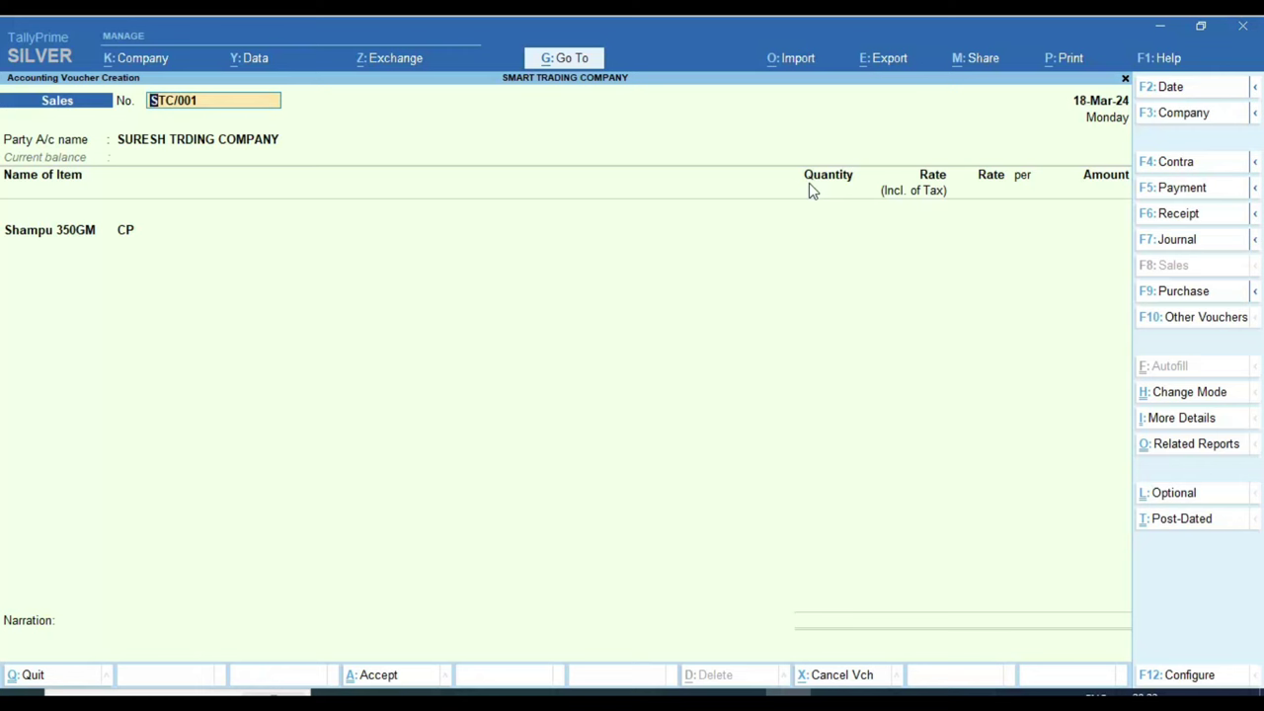
key(F11)
key(Down)
key(Down)
key(Down)
key(Down)
key(Down)
key(Down)
key(Down)
key(Down)
key(Down)
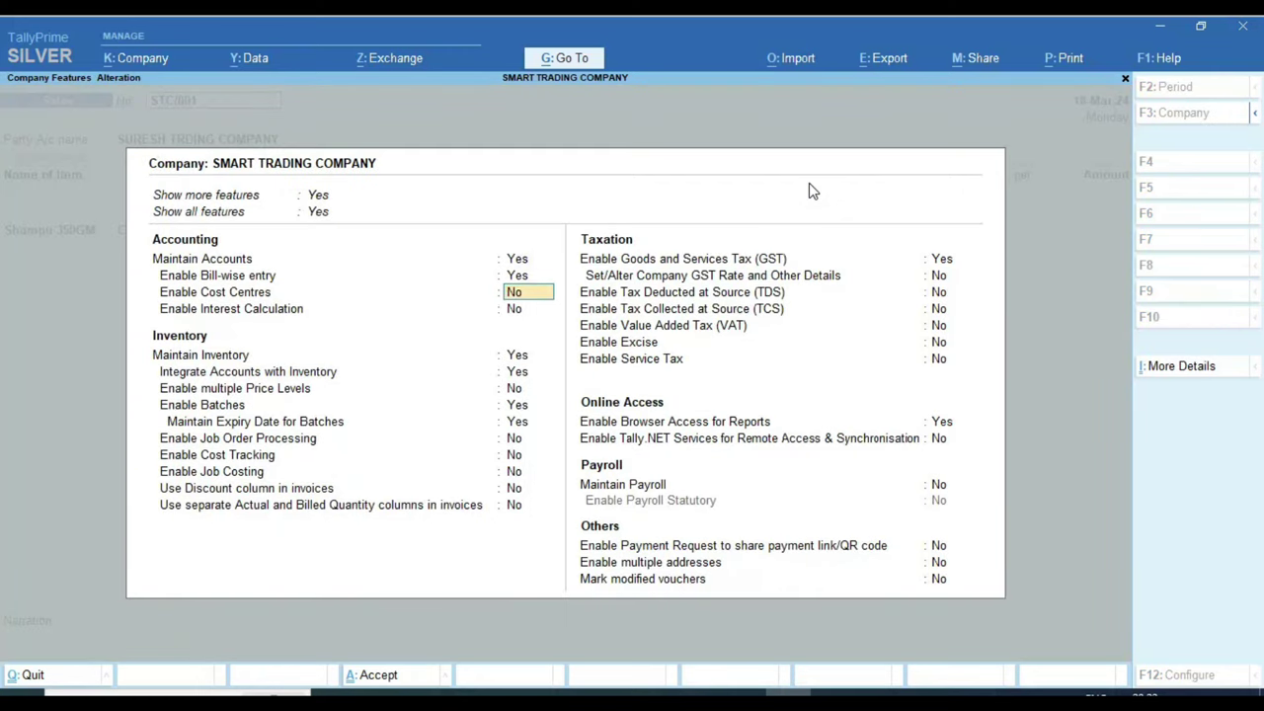
key(Down)
key(Down)
key(Down)
key(Down)
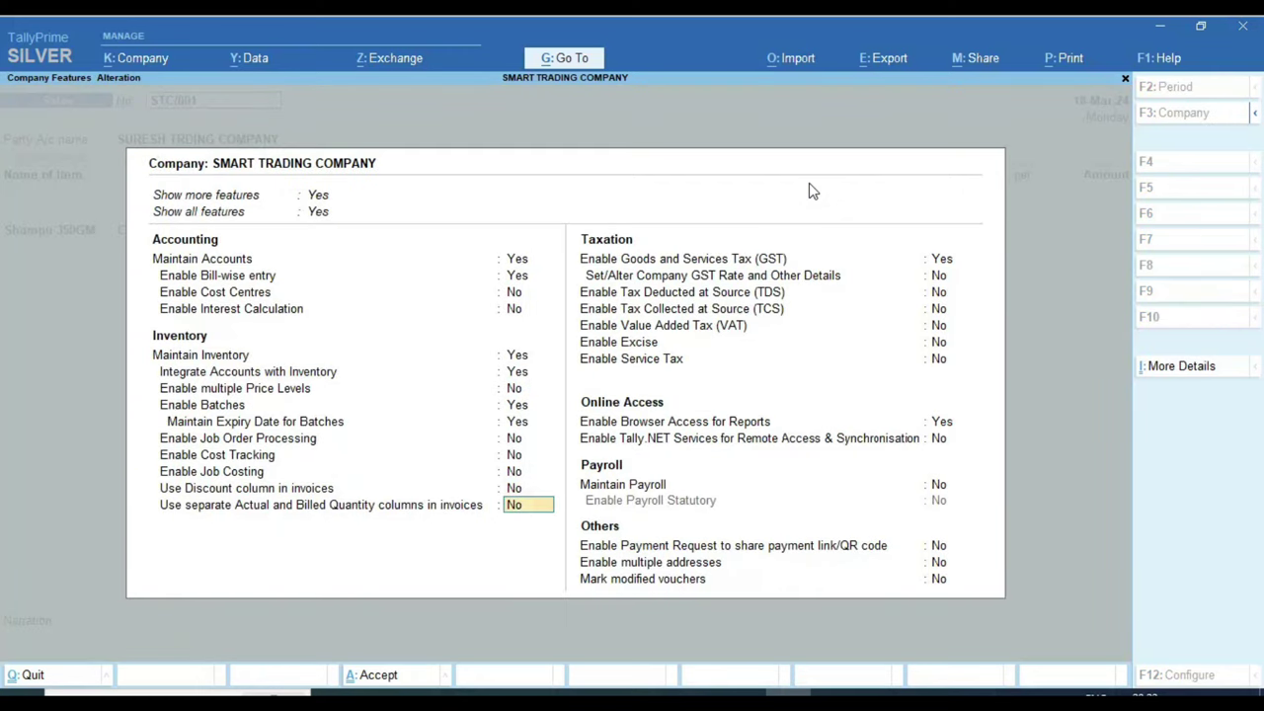
text(s)
key(BackSpace)
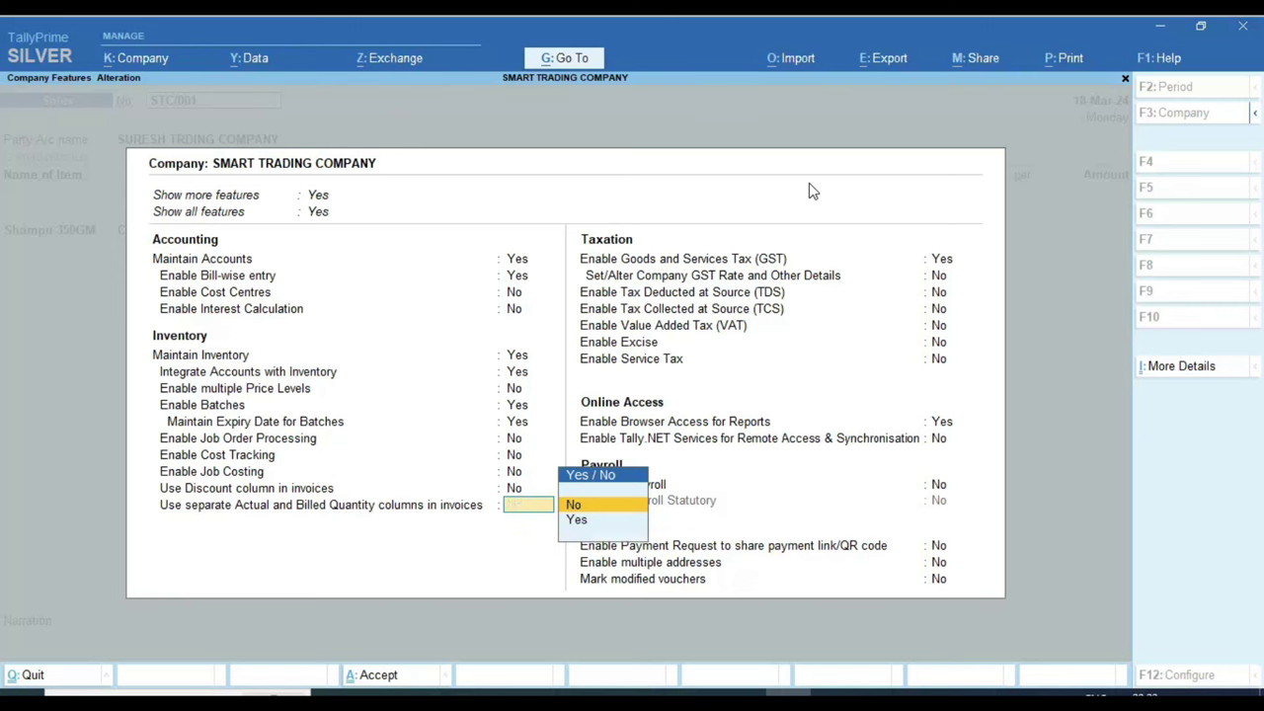
key(Down)
key(Return)
key(ctrl+a)
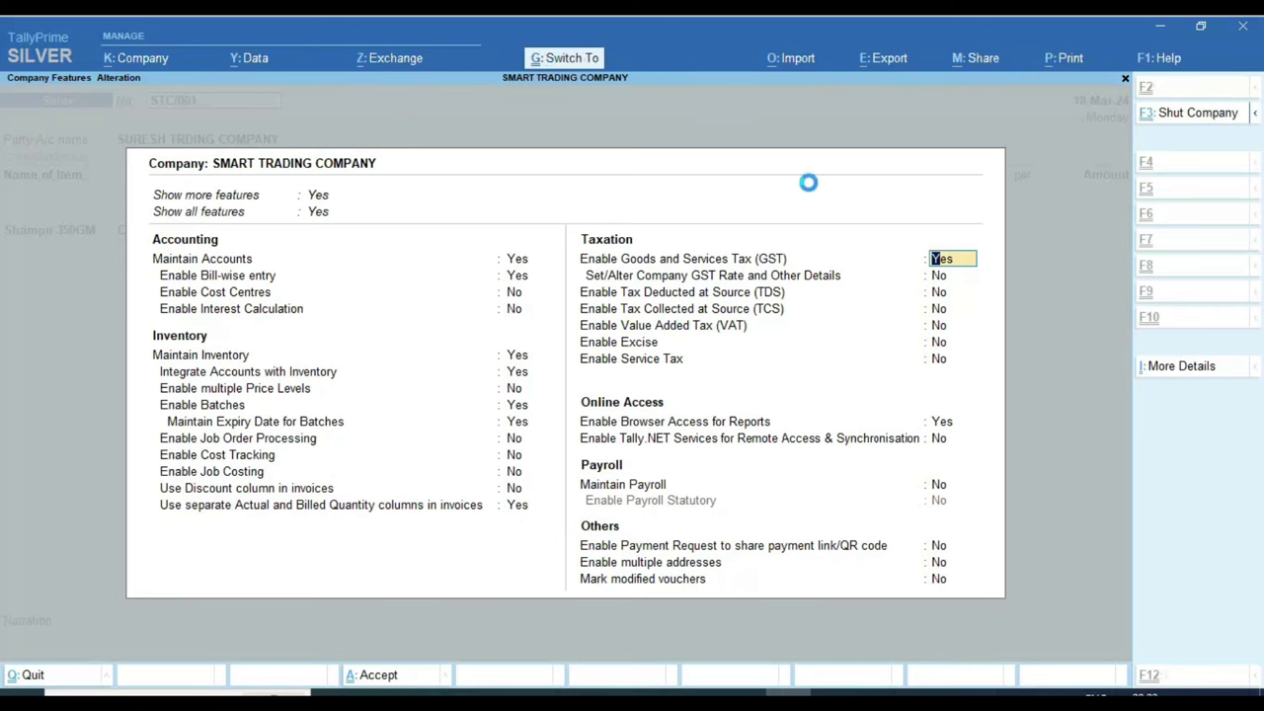
key(Return)
key(Return)
key(Return)
key(Return)
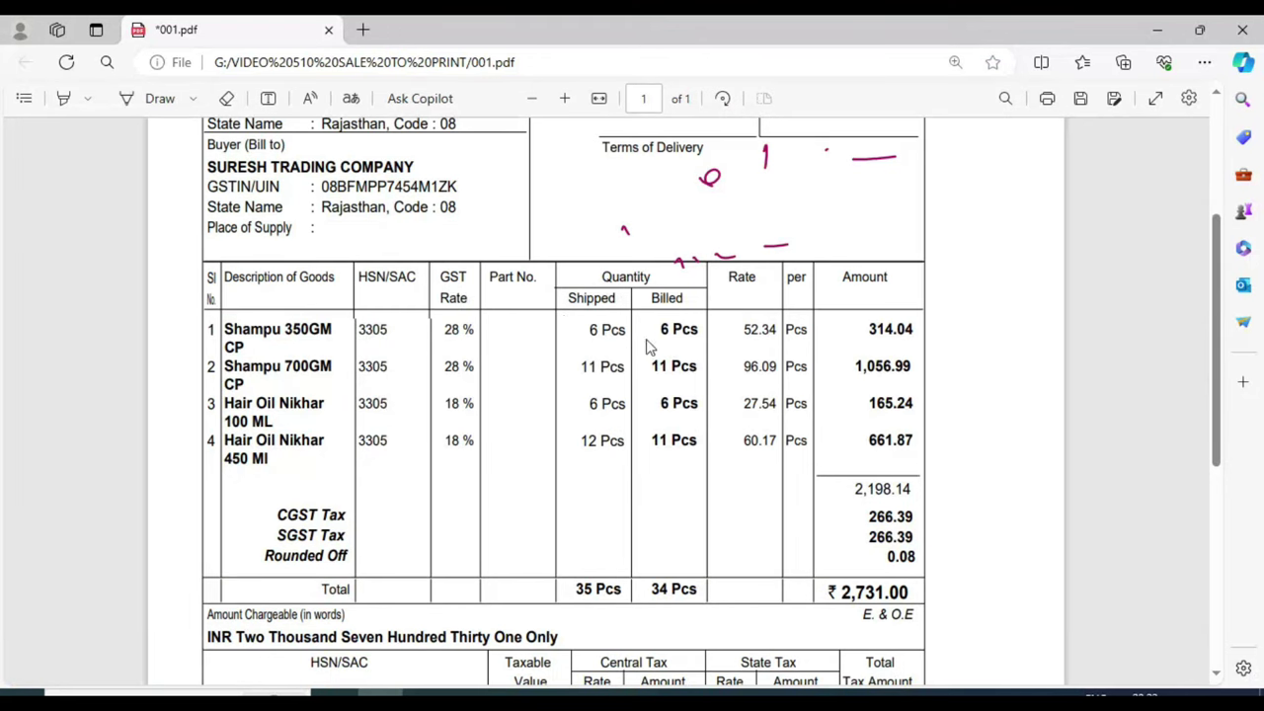
Step: Accept 6 PCS for Shampu 350GM and dismiss the negative stock warning
key(alt+Tab)
key(Return)
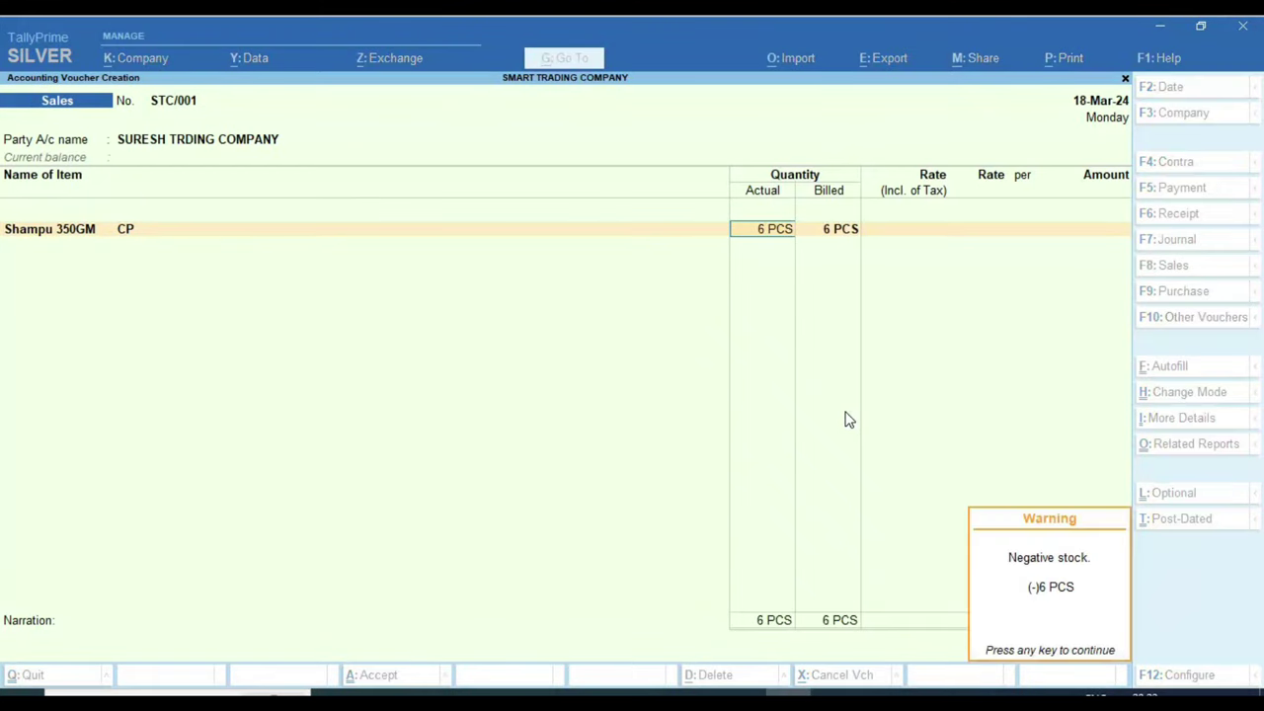
key(Return)
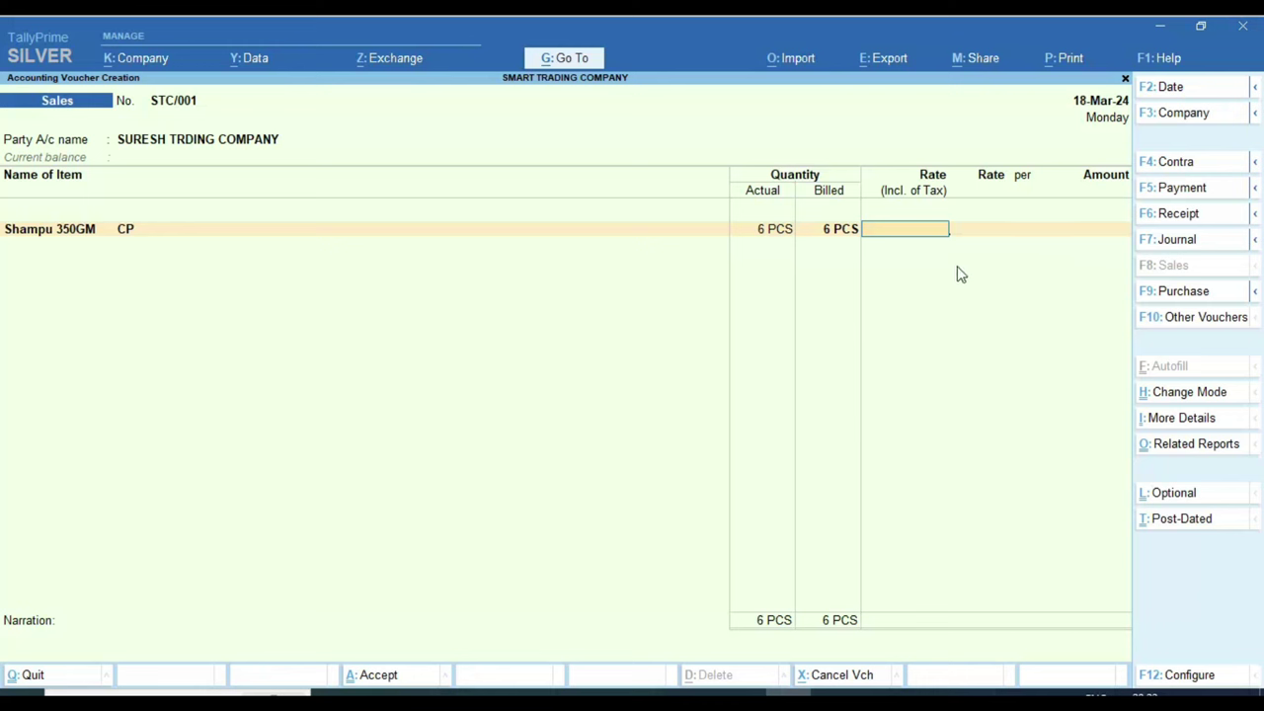
Step: Enter the rate 52.34 read from the invoice PDF
key(alt+Tab)
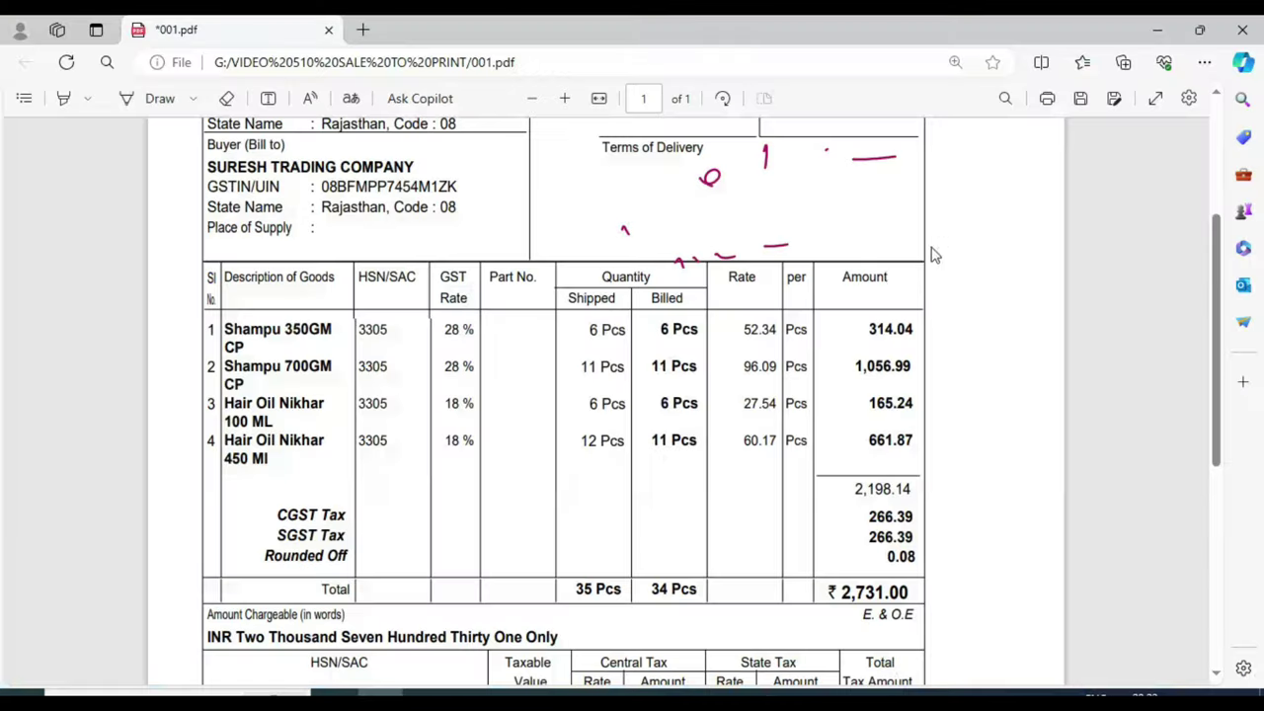
scroll(736, 297, down, 2)
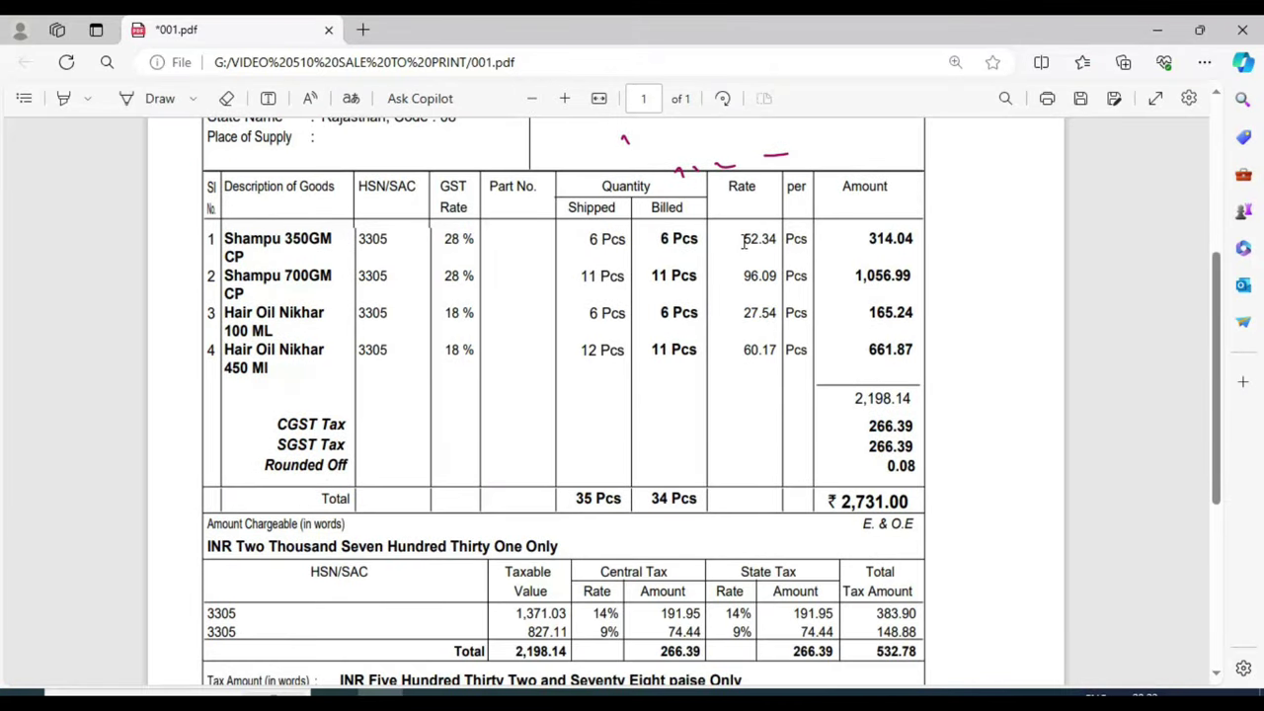
drag(743, 238, 774, 238)
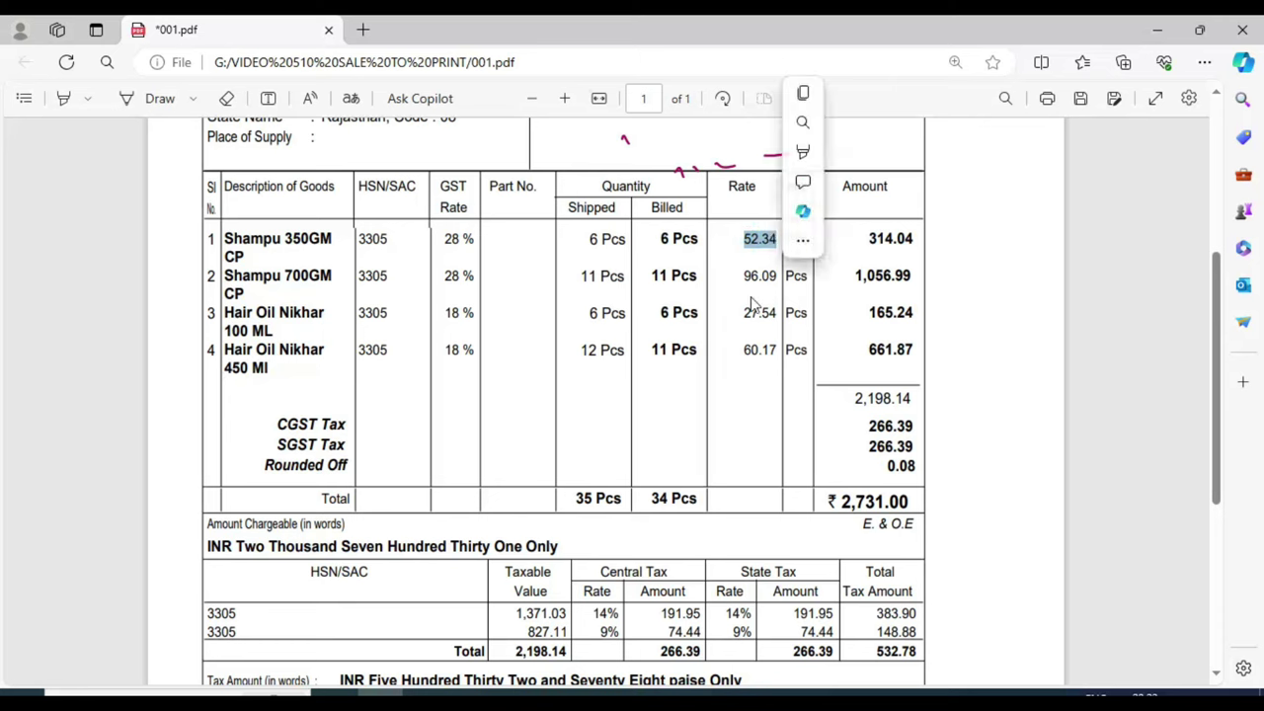
click(729, 260)
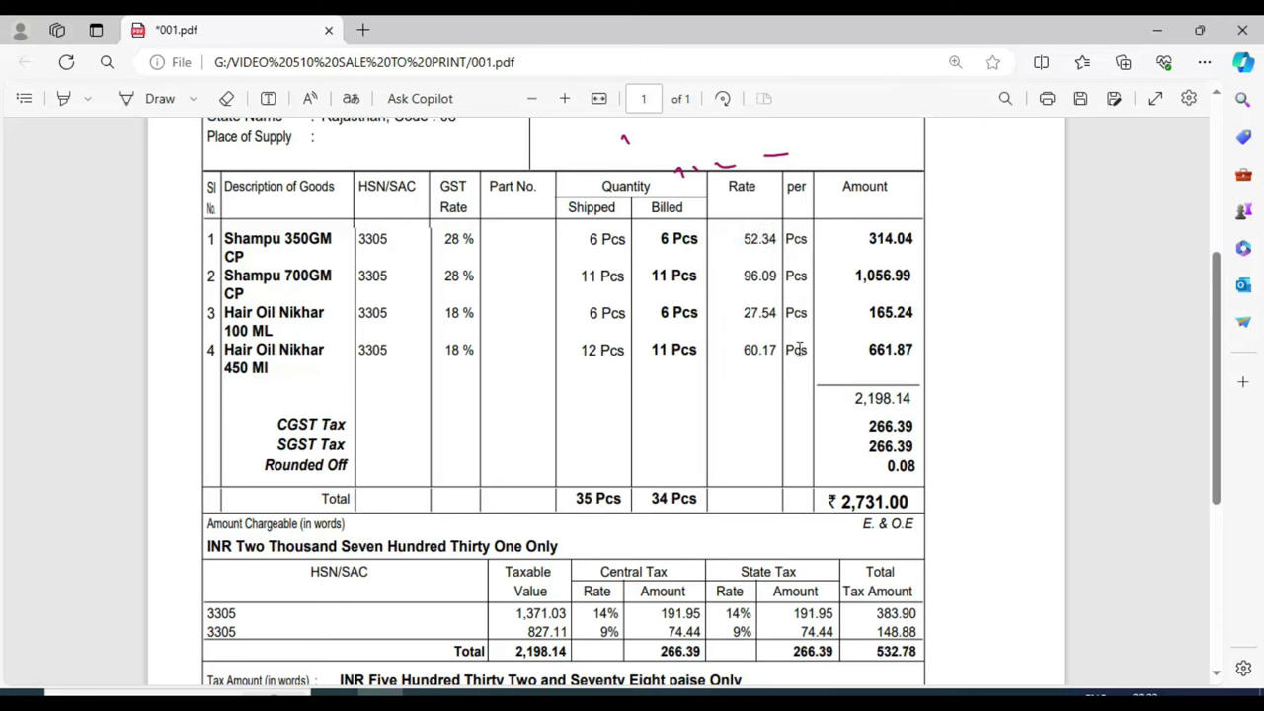
drag(868, 426, 918, 472)
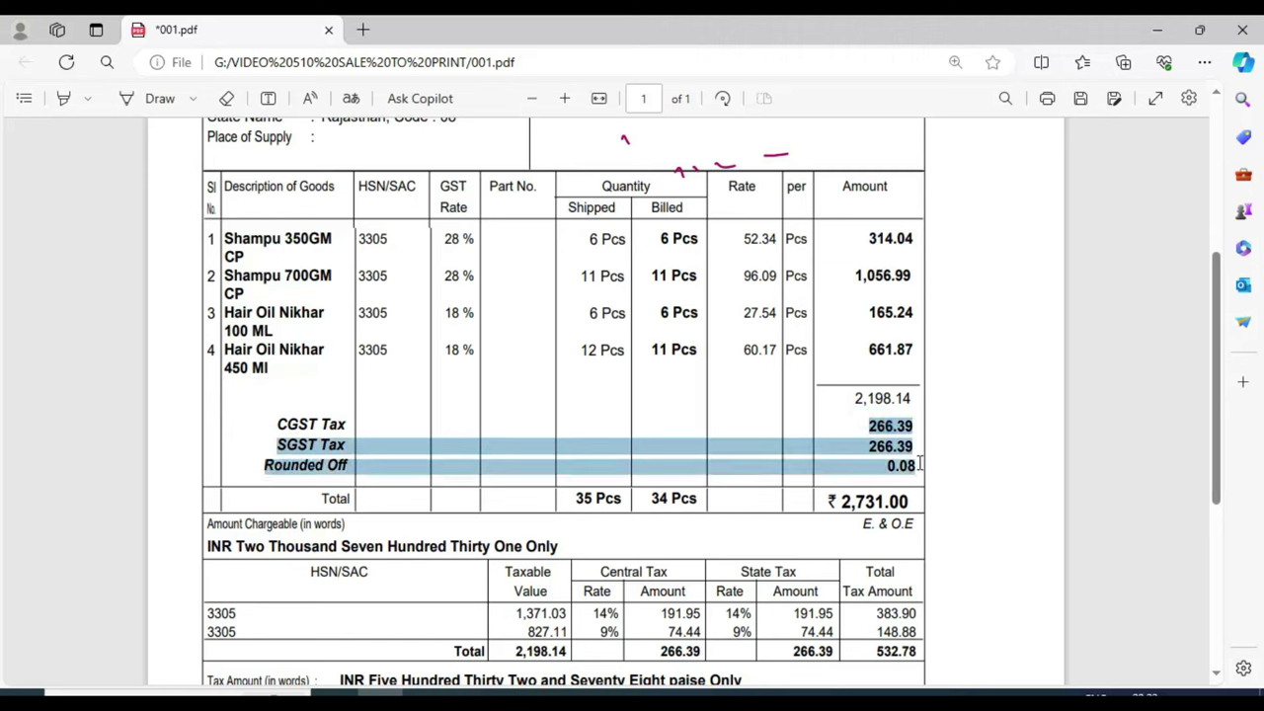
click(742, 246)
key(alt+Tab)
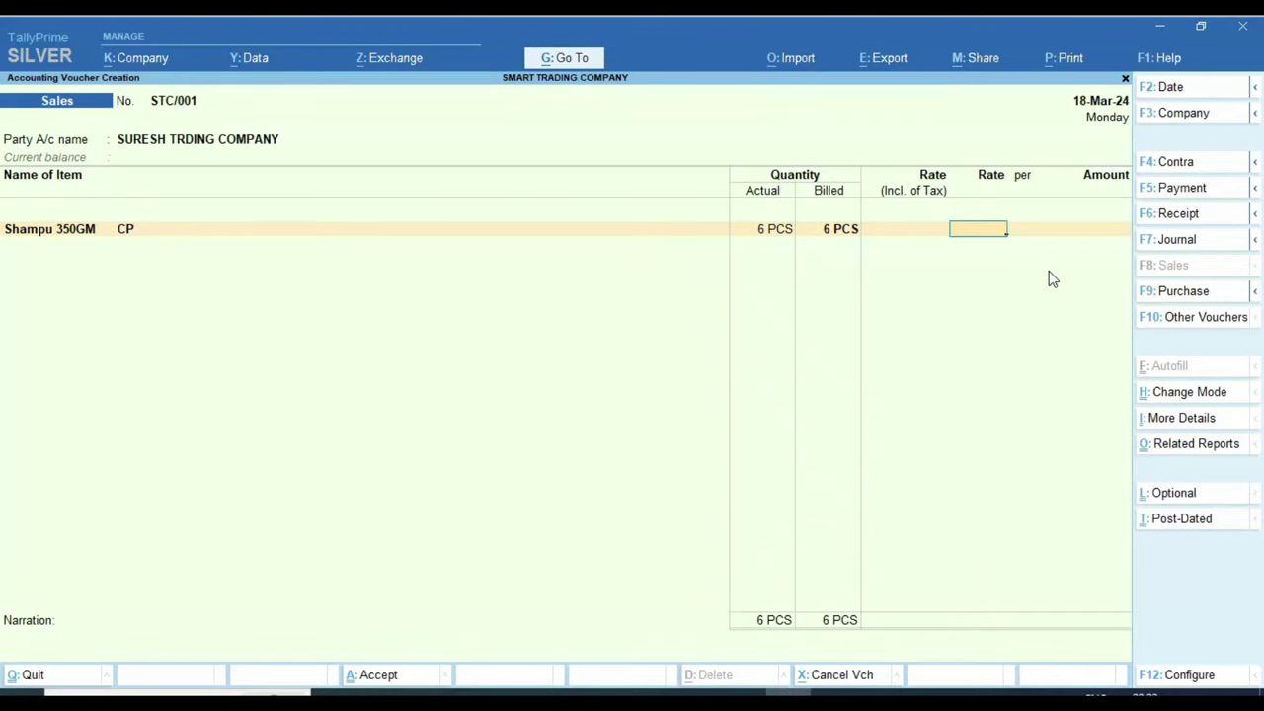
key(alt+Tab)
key(alt+Tab)
text(52.34)
key(Return)
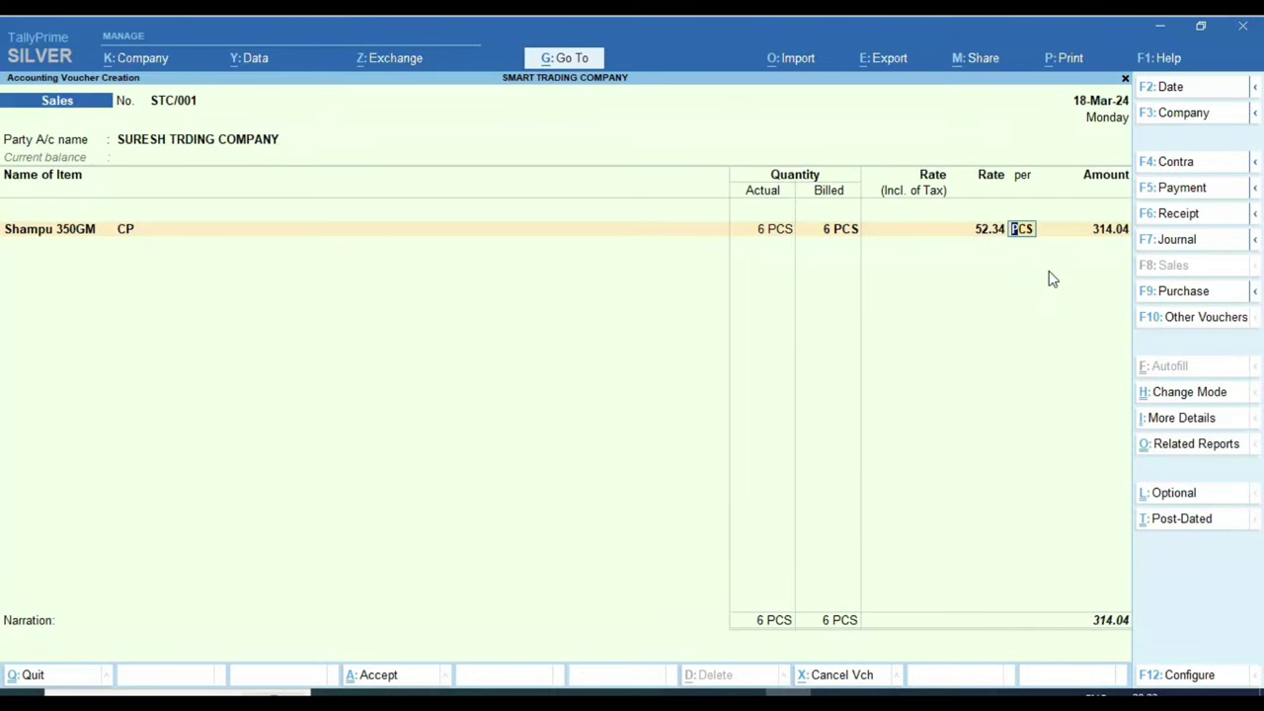
Step: Accept the 314.04 amount and type 28 to pick the sales ledger
key(alt+Tab)
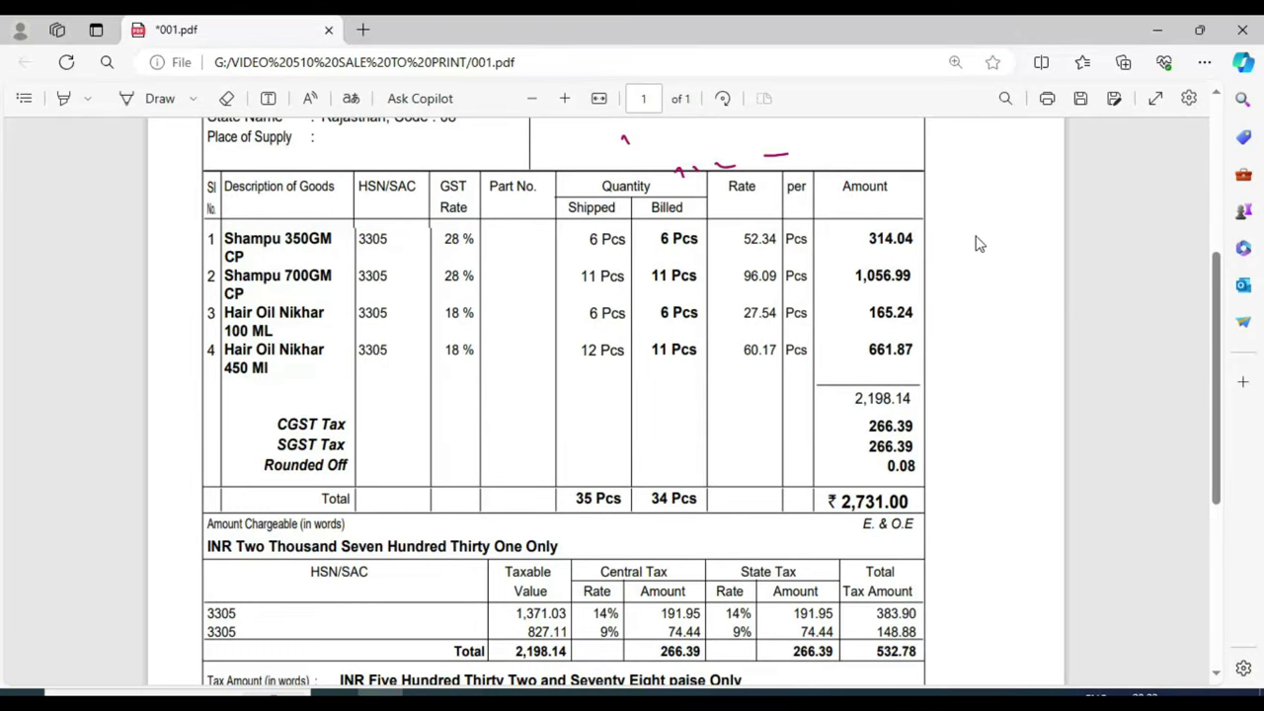
key(alt+Tab)
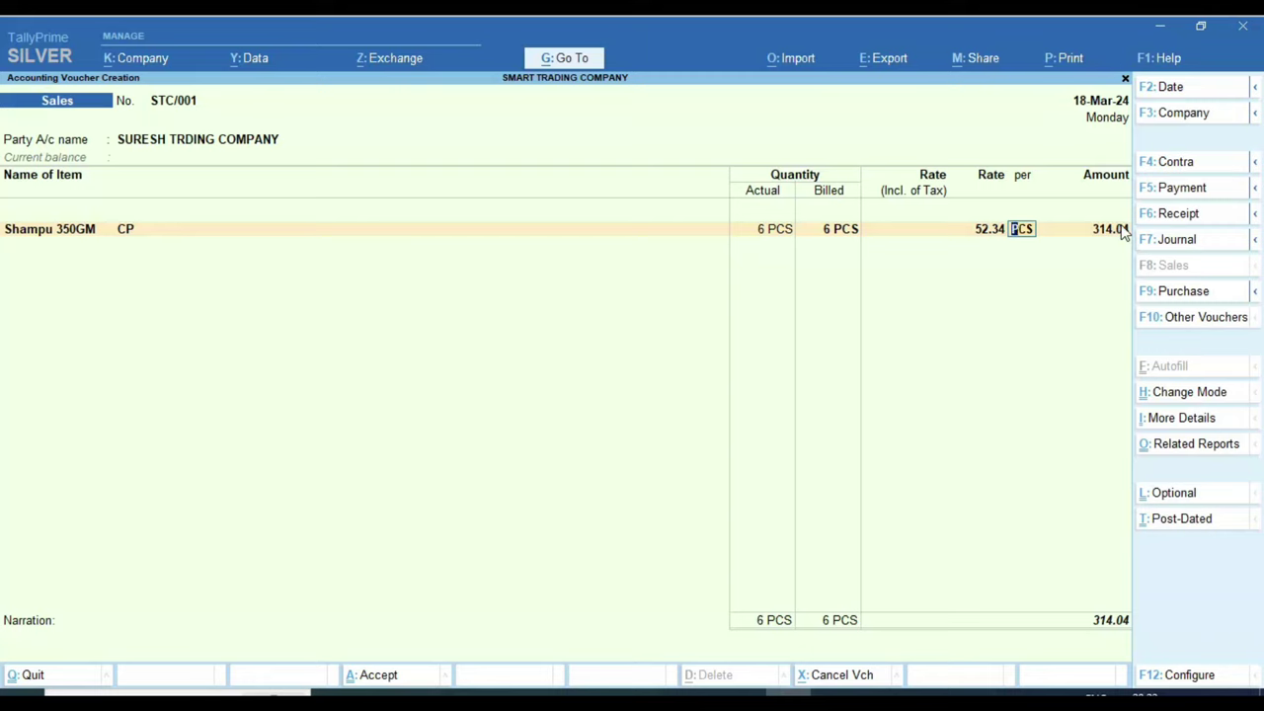
key(Return)
key(Return)
key(alt+Tab)
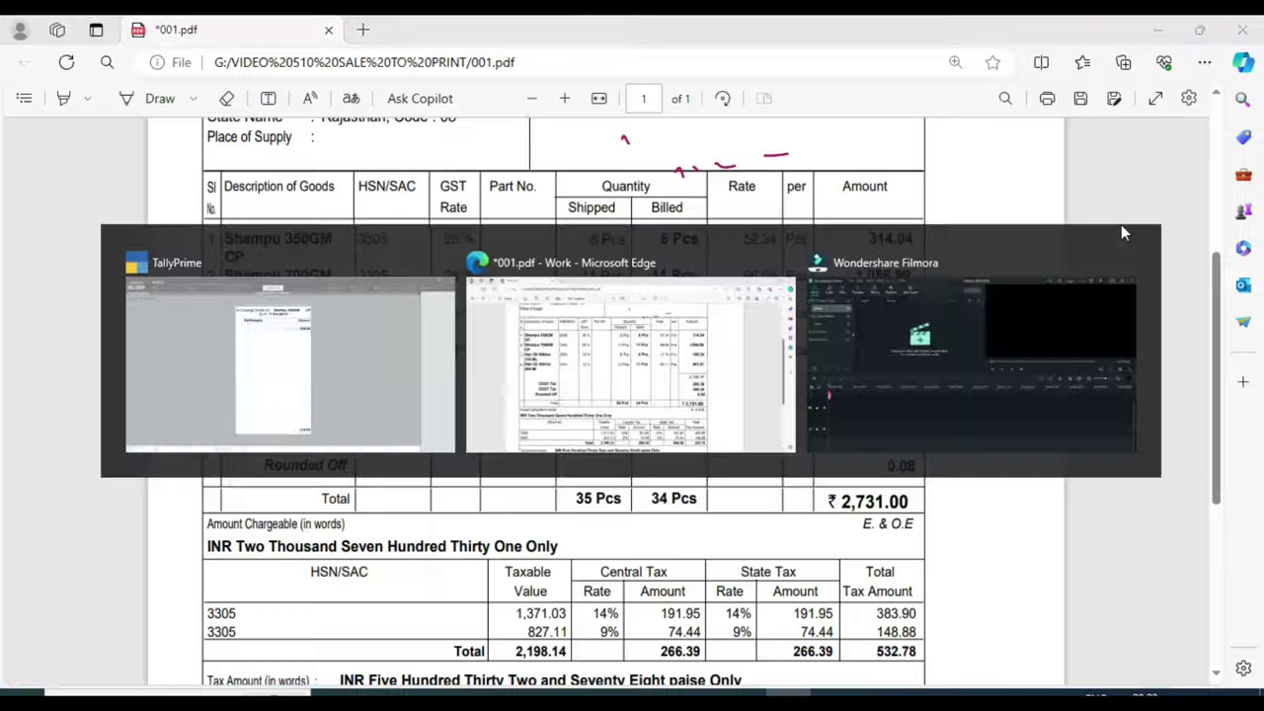
key(alt+Tab)
text(28)
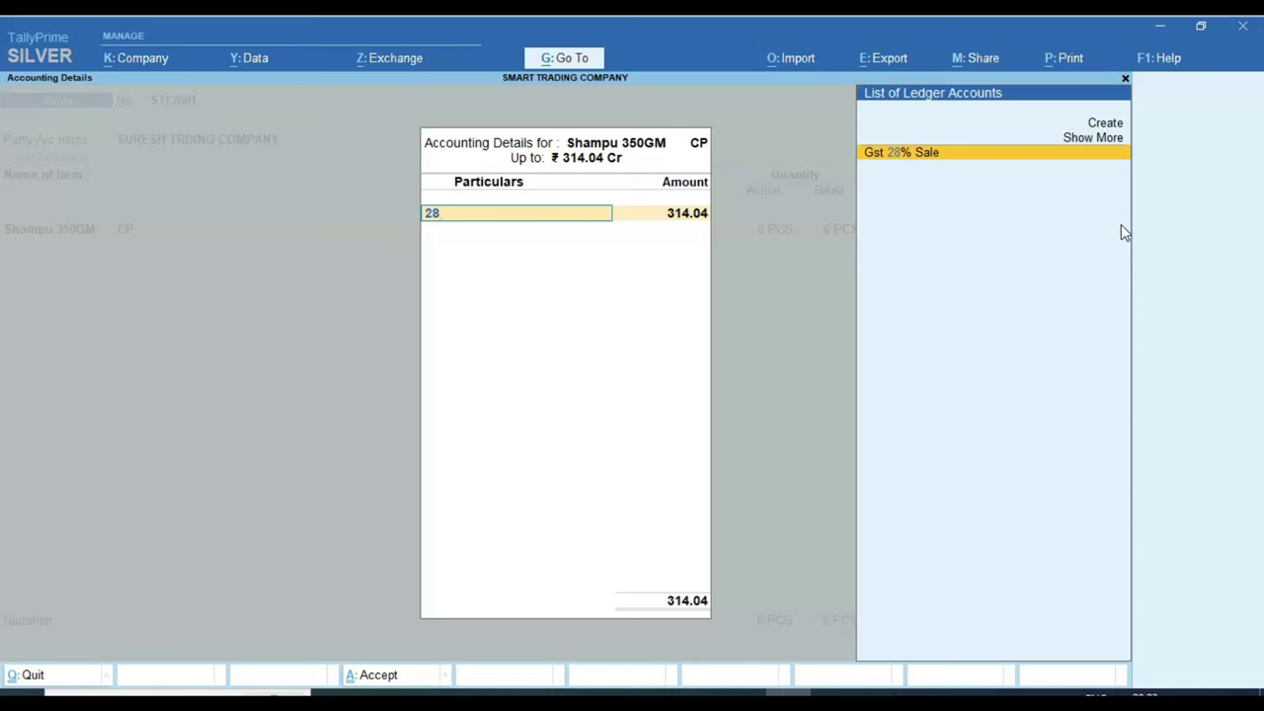
Step: Select Gst 28% Sale and save it under Sales Accounts with Goods supply type
key(Return)
key(Escape)
key(ctrl+Return)
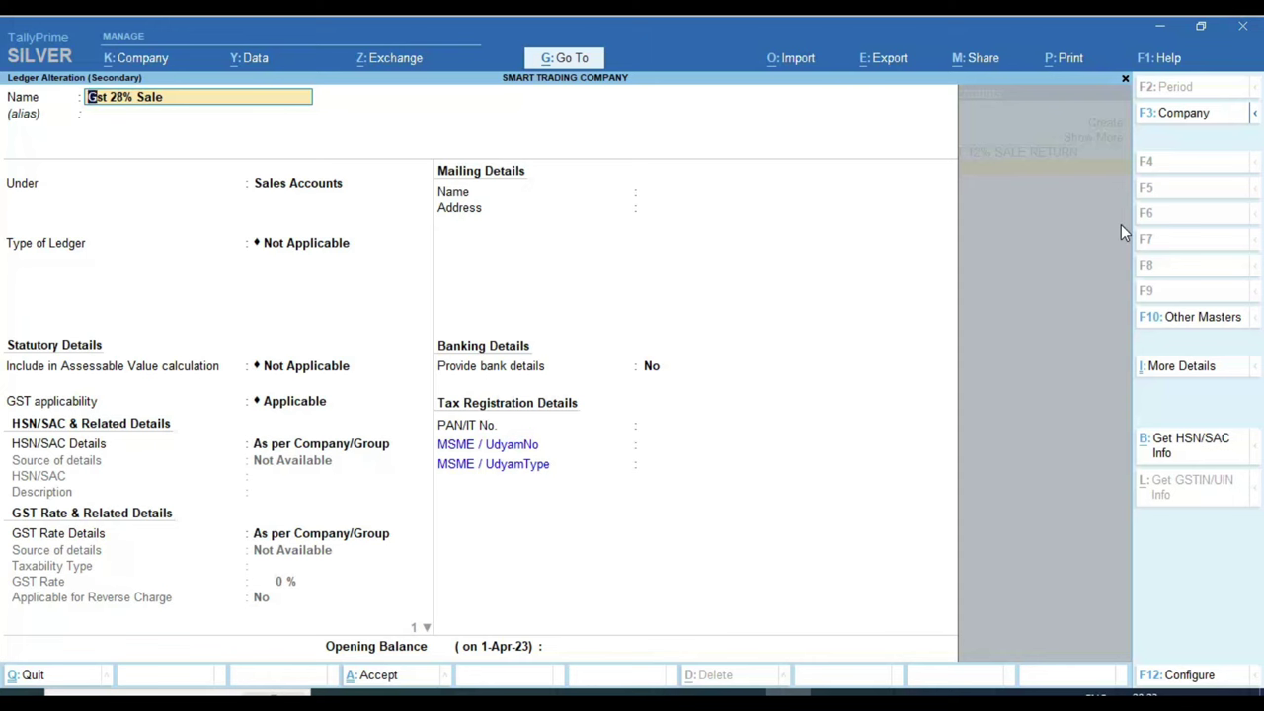
key(Return)
key(Return)
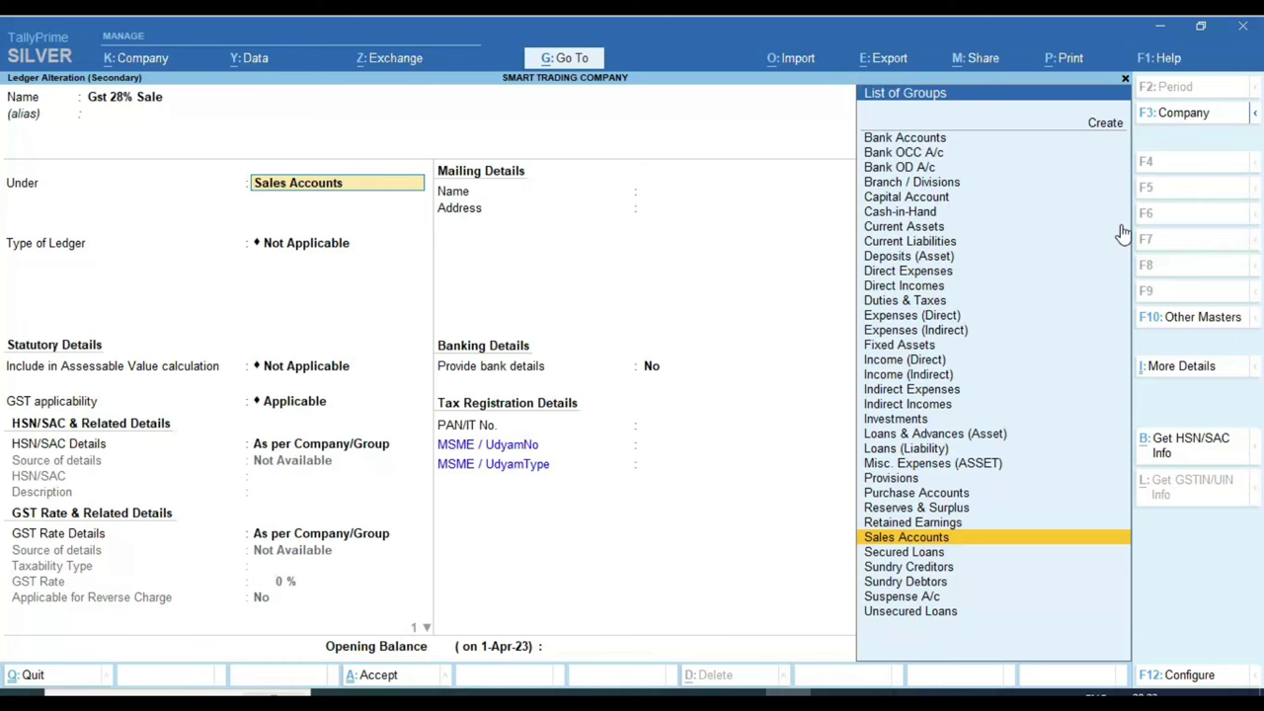
key(Return)
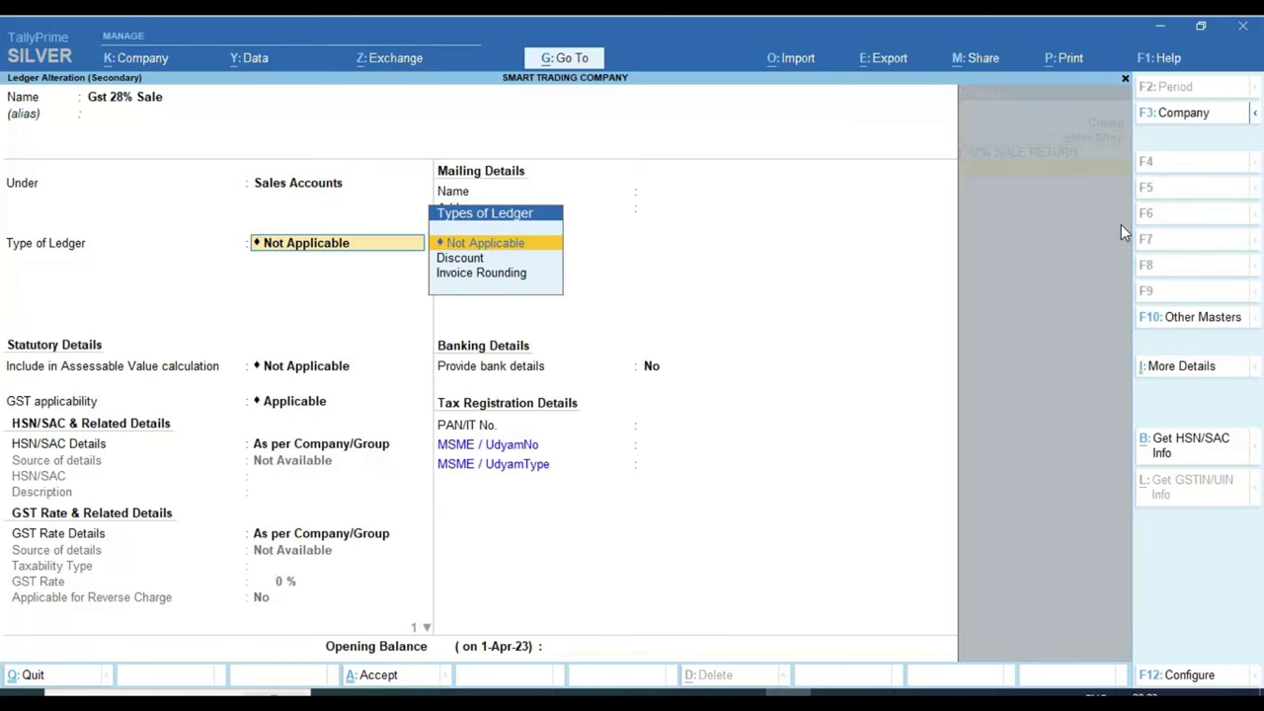
key(Return)
key(Return)
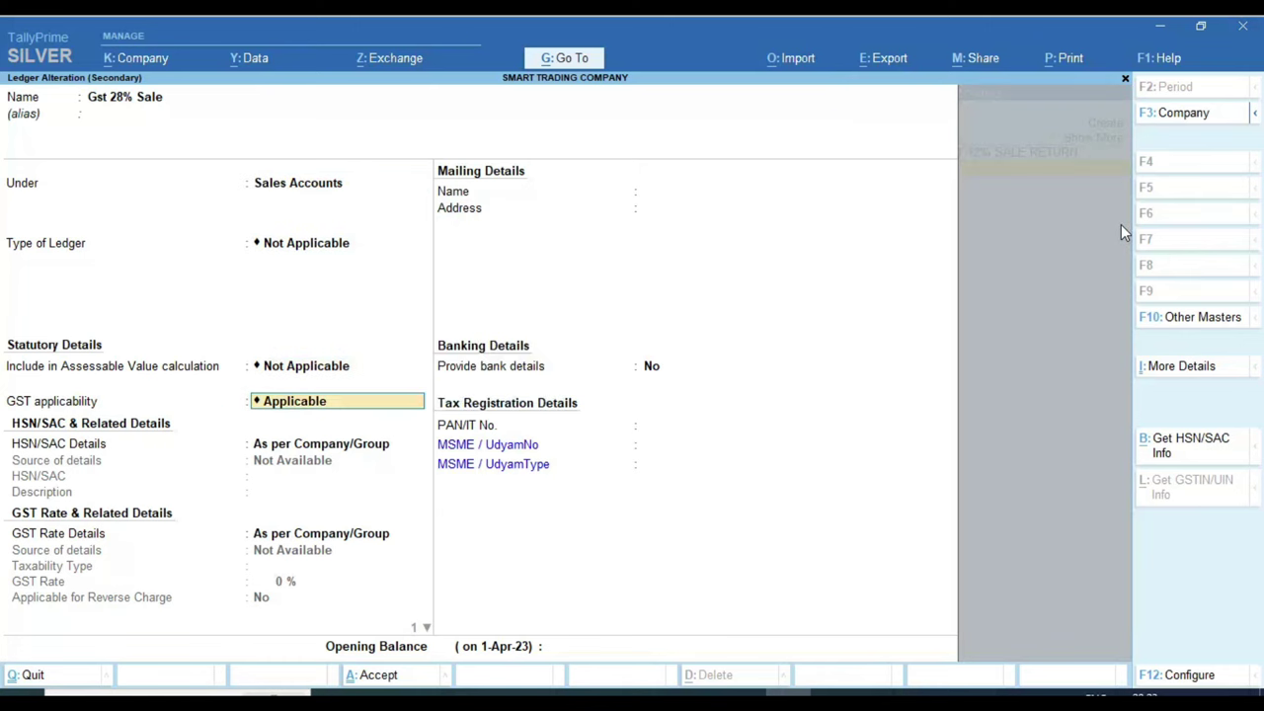
key(Return)
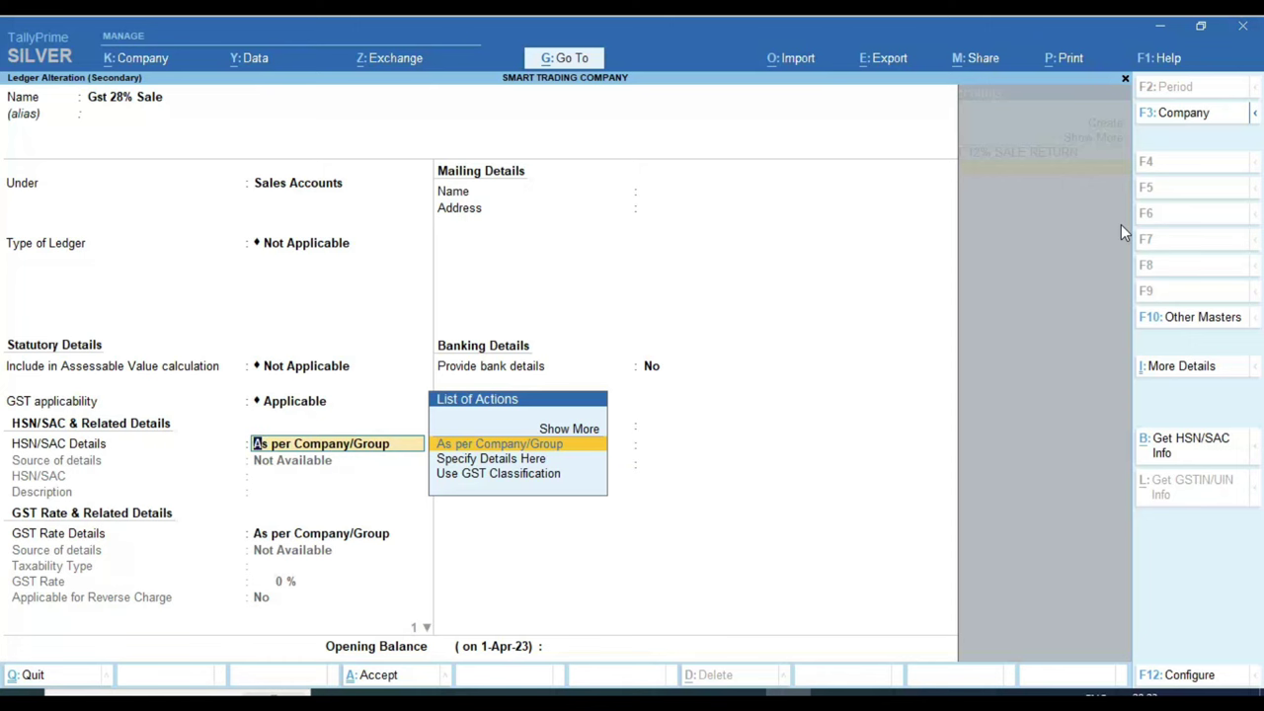
key(Return)
key(Return)
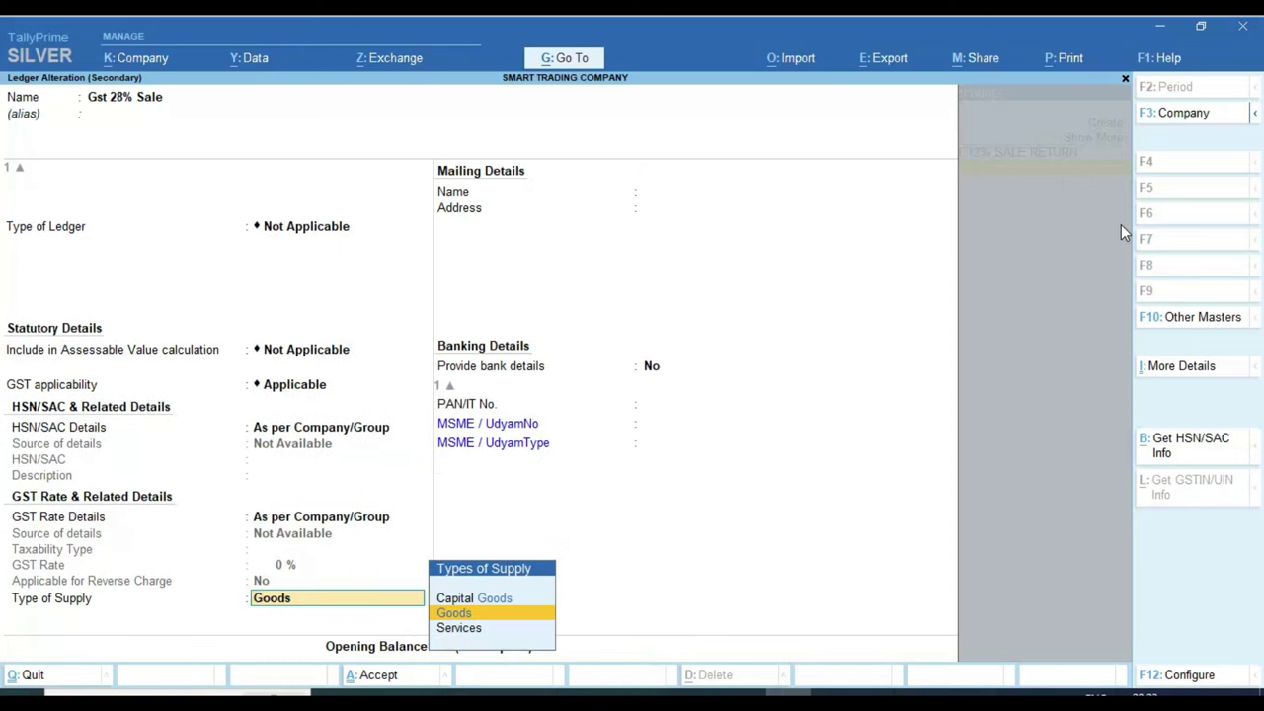
key(Return)
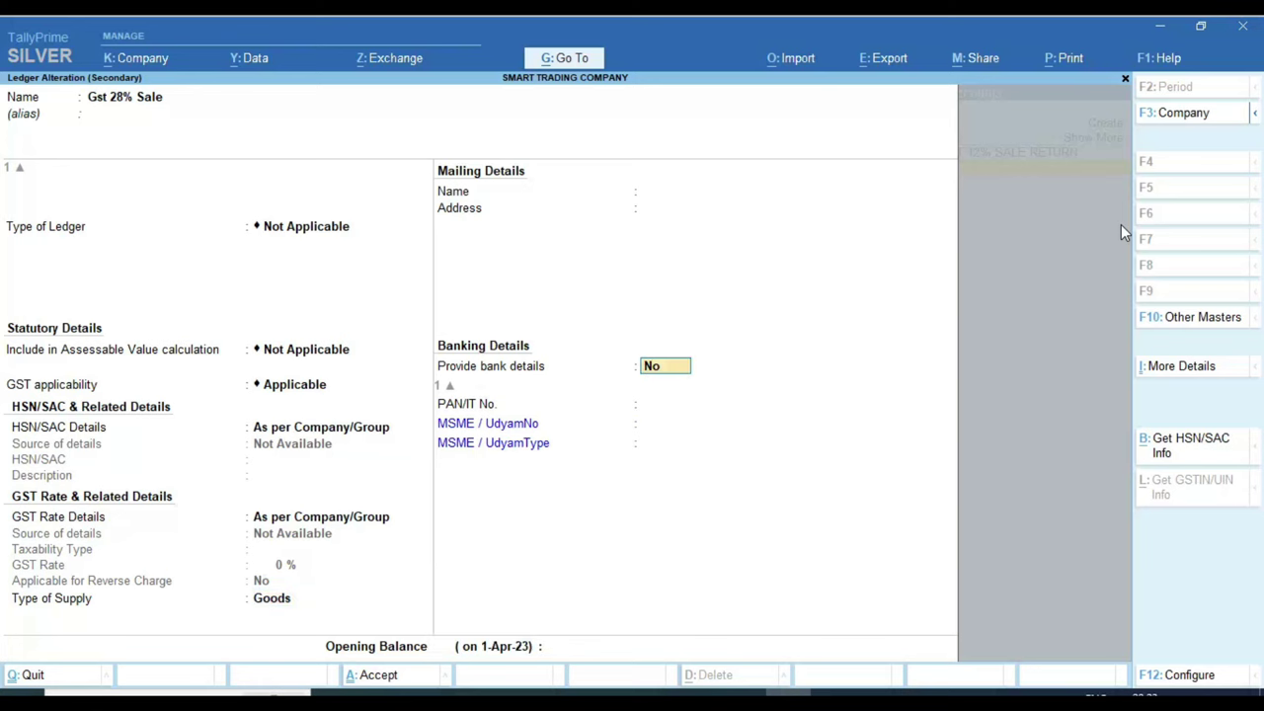
key(Return)
key(Return)
key(Return)
key(Return)
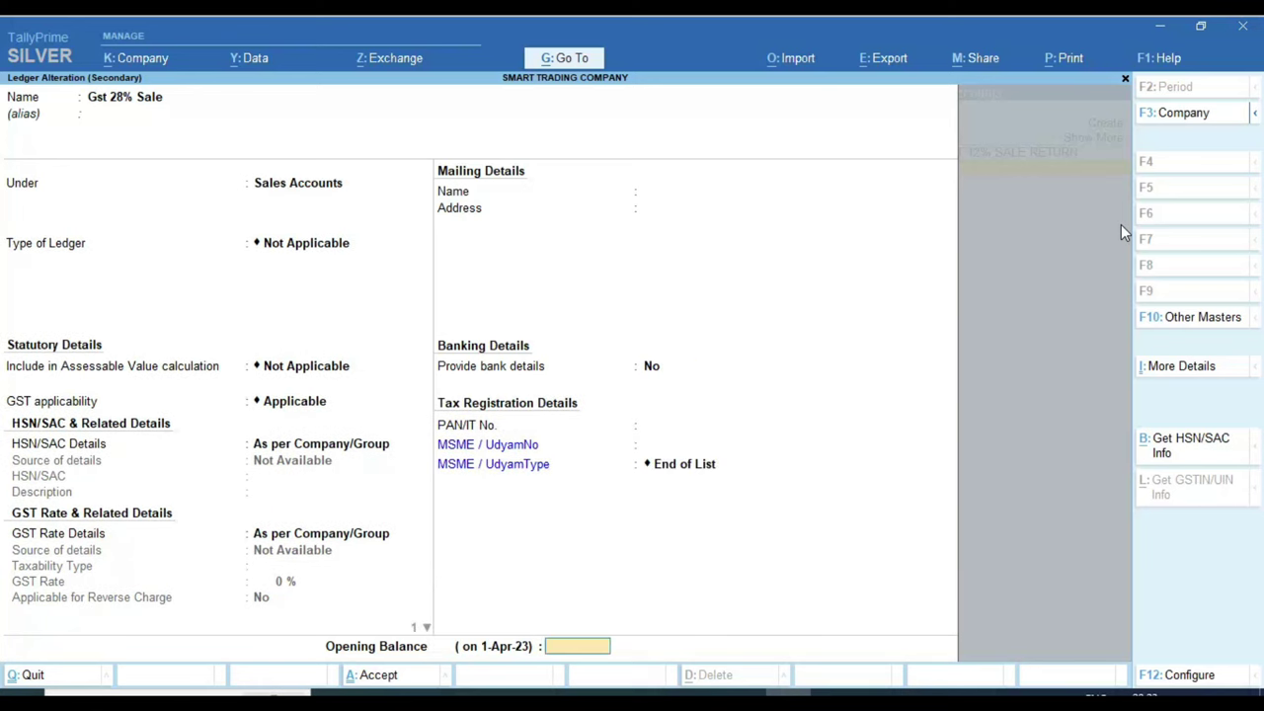
key(Return)
key(Return)
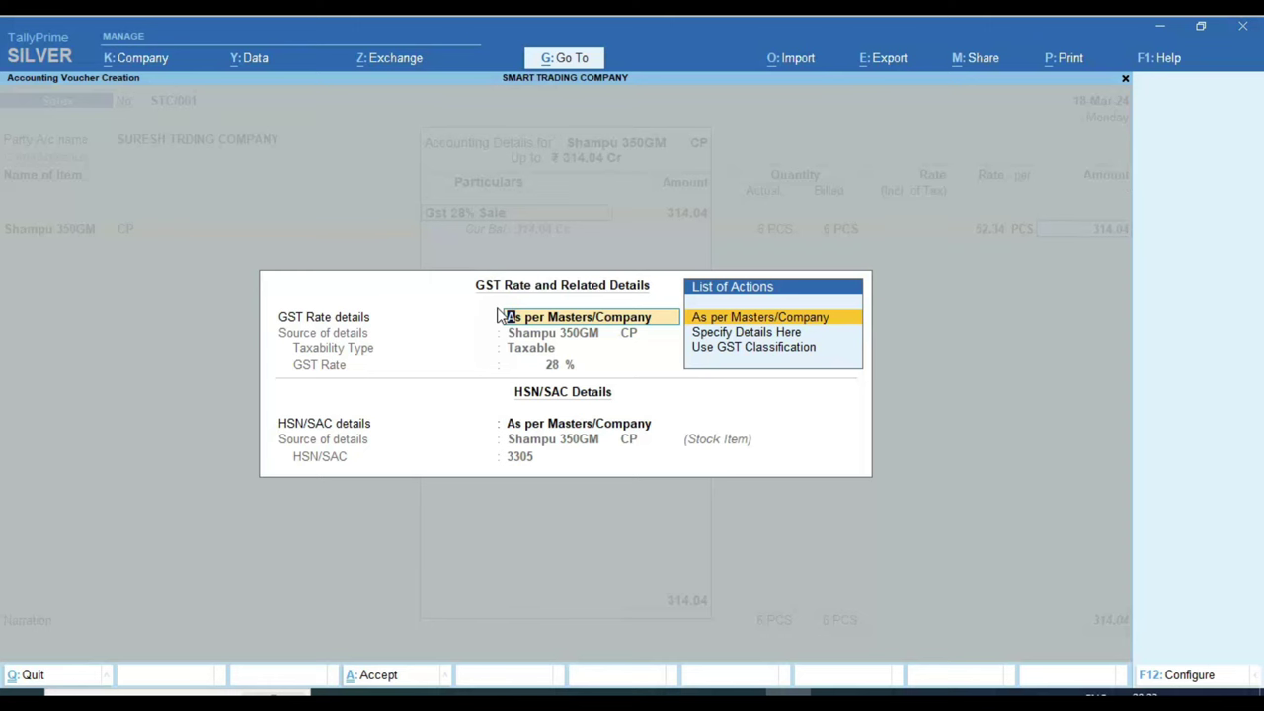
Step: Keep GST rate details as per masters and close the first item's accounting details
key(Return)
key(Return)
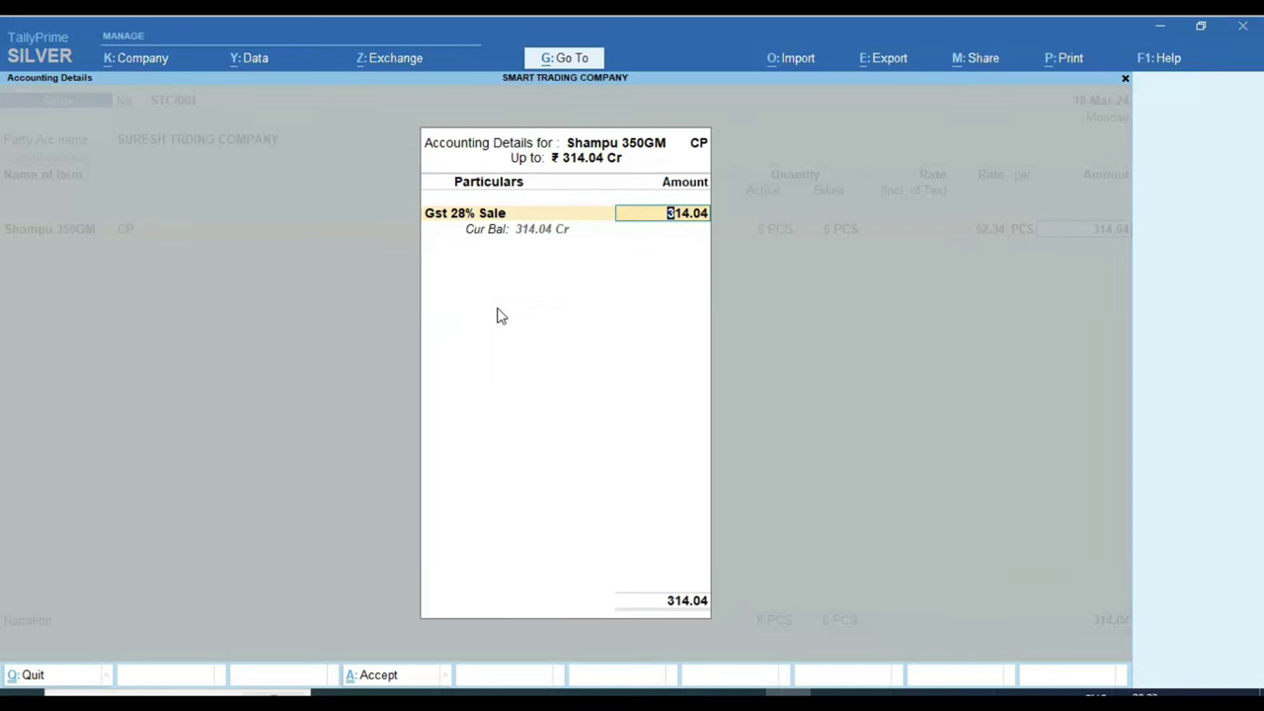
key(Return)
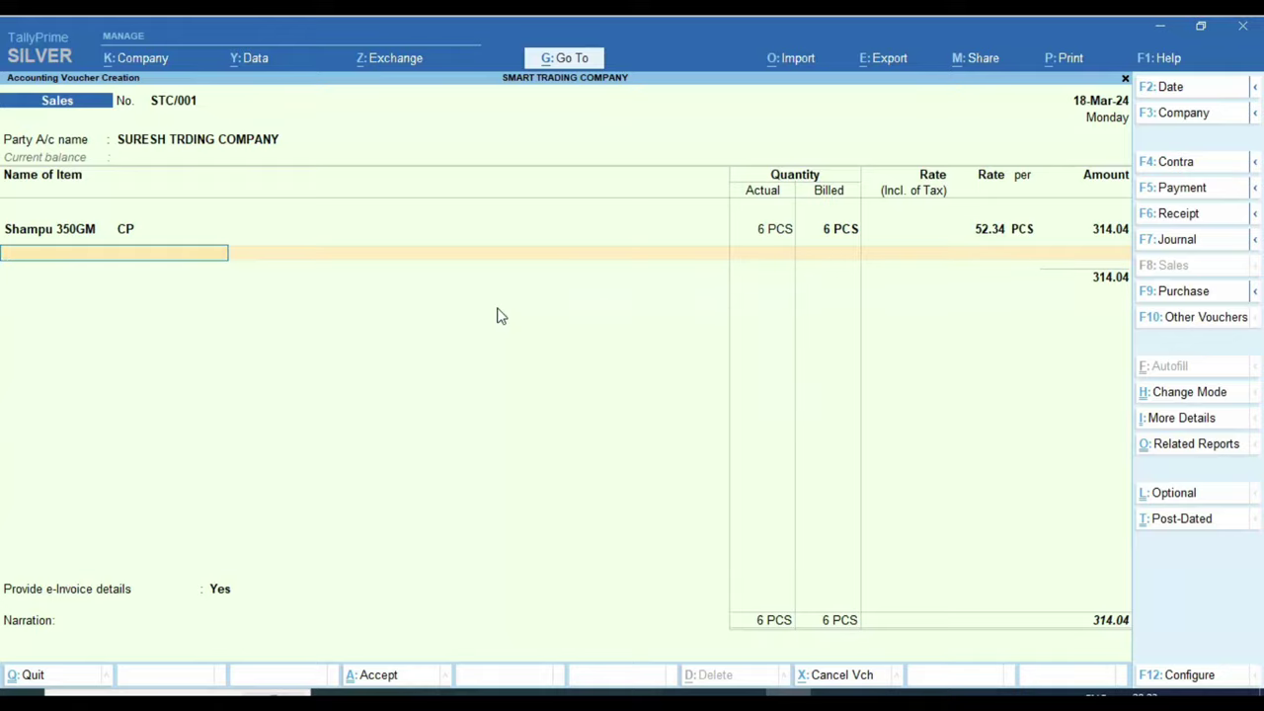
key(alt+Tab)
key(alt+Tab)
Step: Add CLINIC PLUS SHAMPU 700 GM as the next item with quantity 11 PCS
text(s)
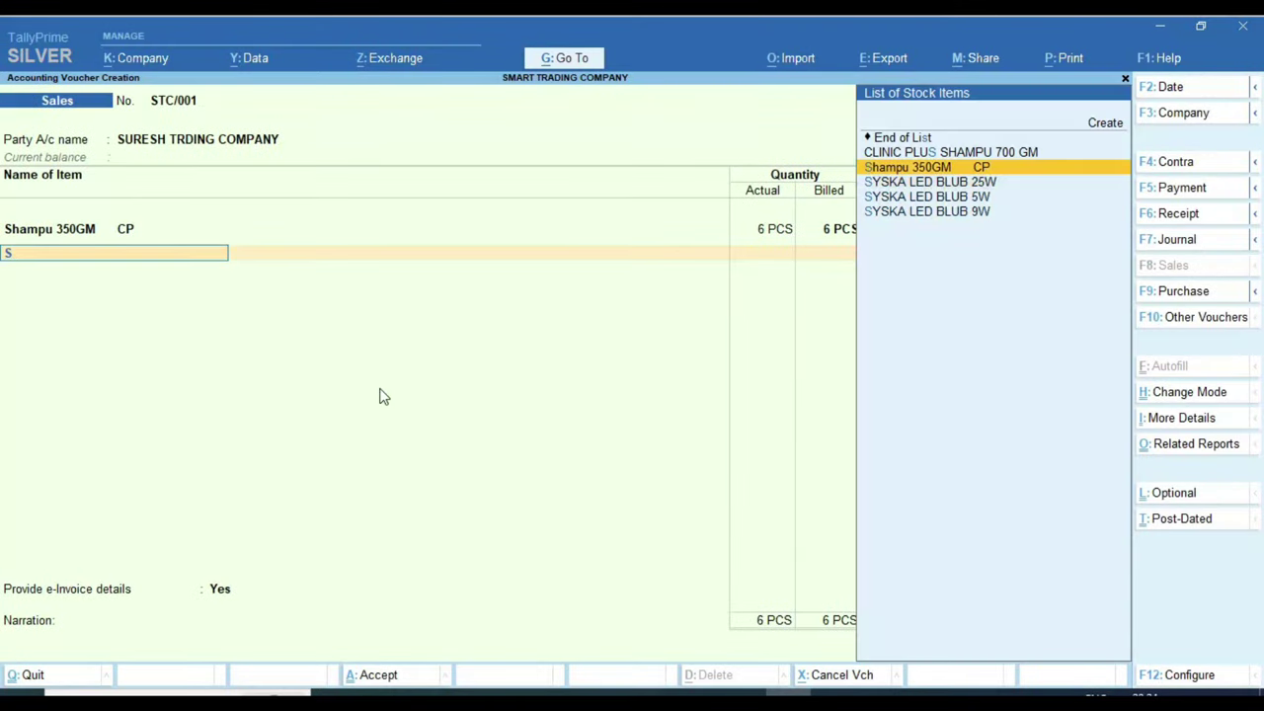
key(Up)
key(Return)
key(alt+Tab)
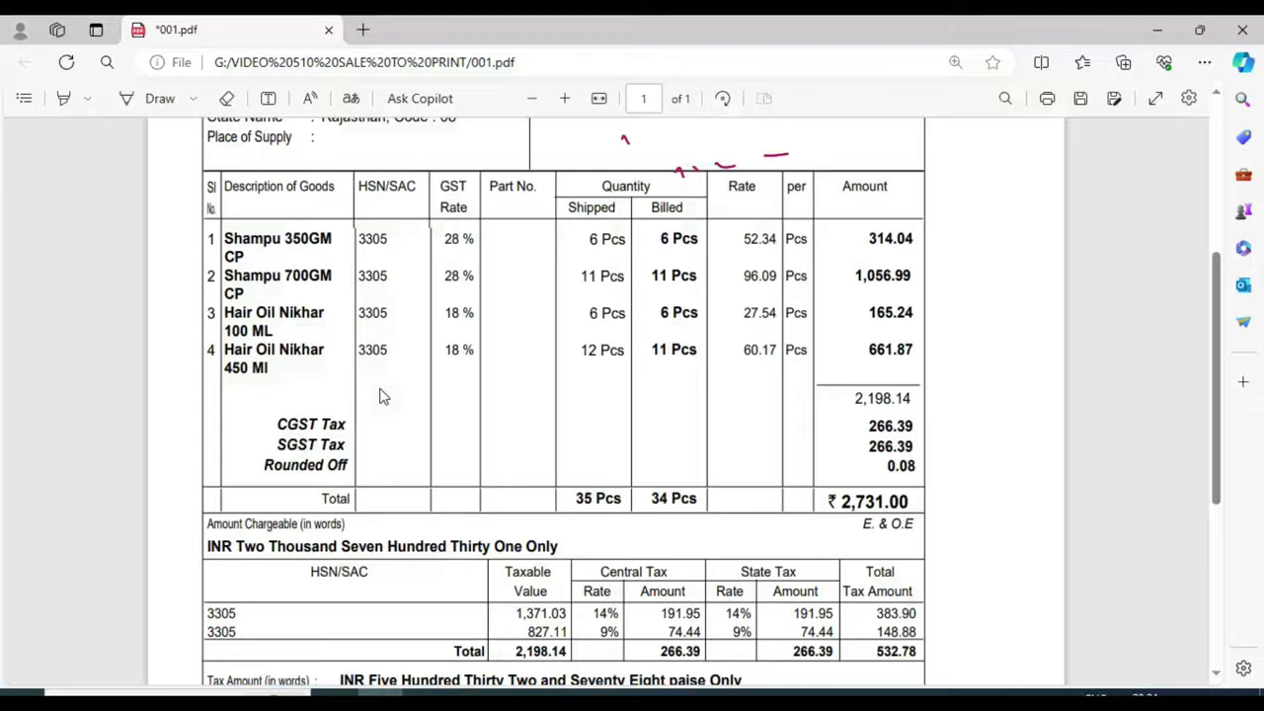
key(alt+Tab)
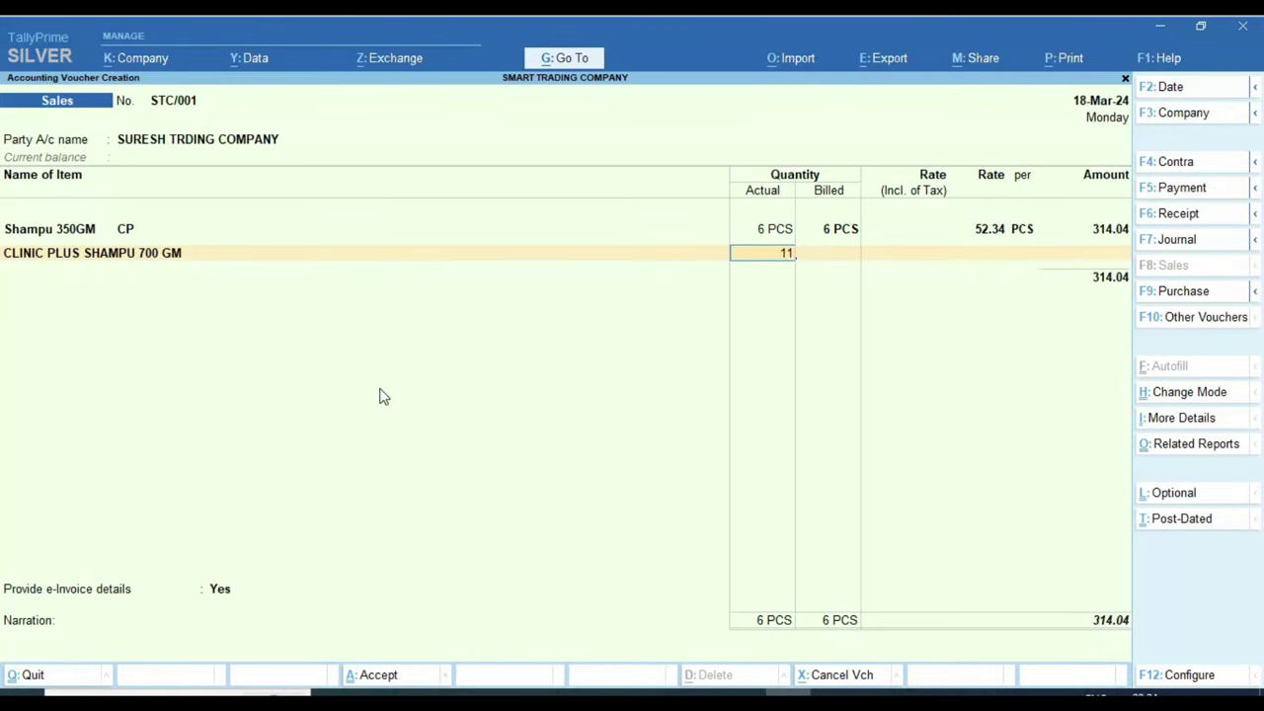
text(11)
key(Return)
key(Return)
key(Return)
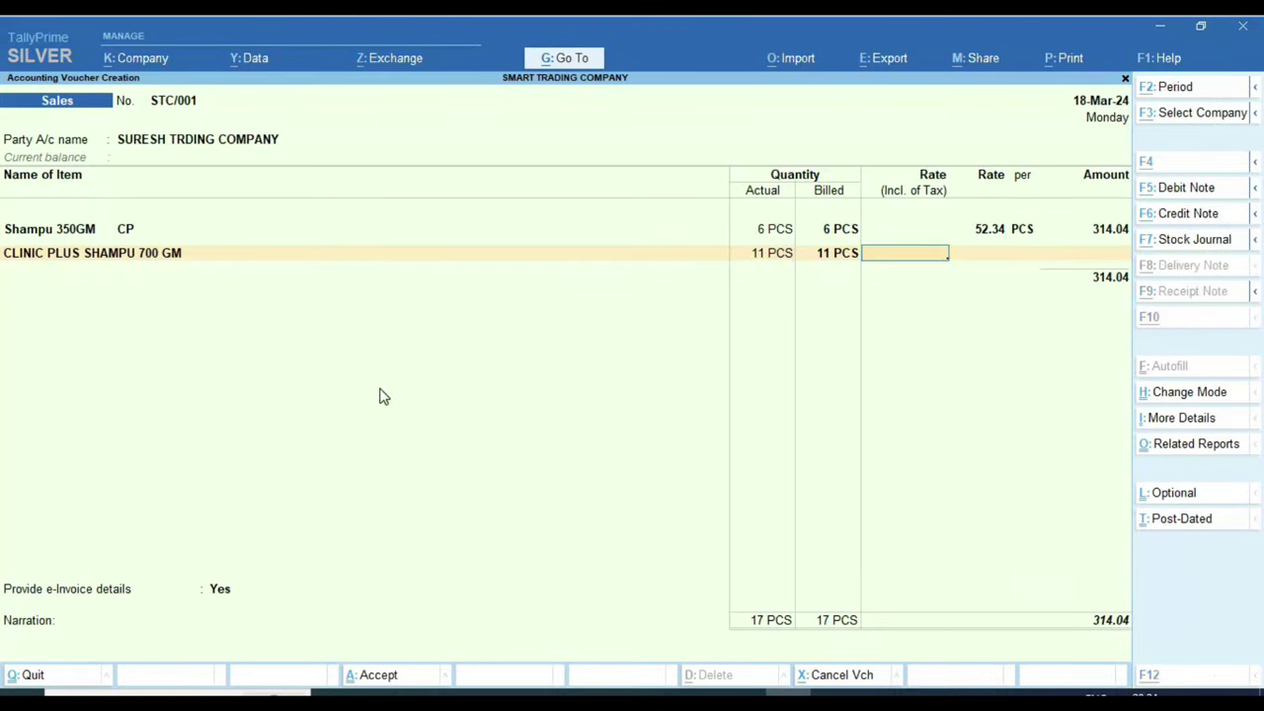
Step: Enter rate 96.09 per PCS for 1,056.99 and confirm the Gst 28% Sale ledger
key(alt+Tab)
key(alt+Tab)
key(Return)
text(96.)
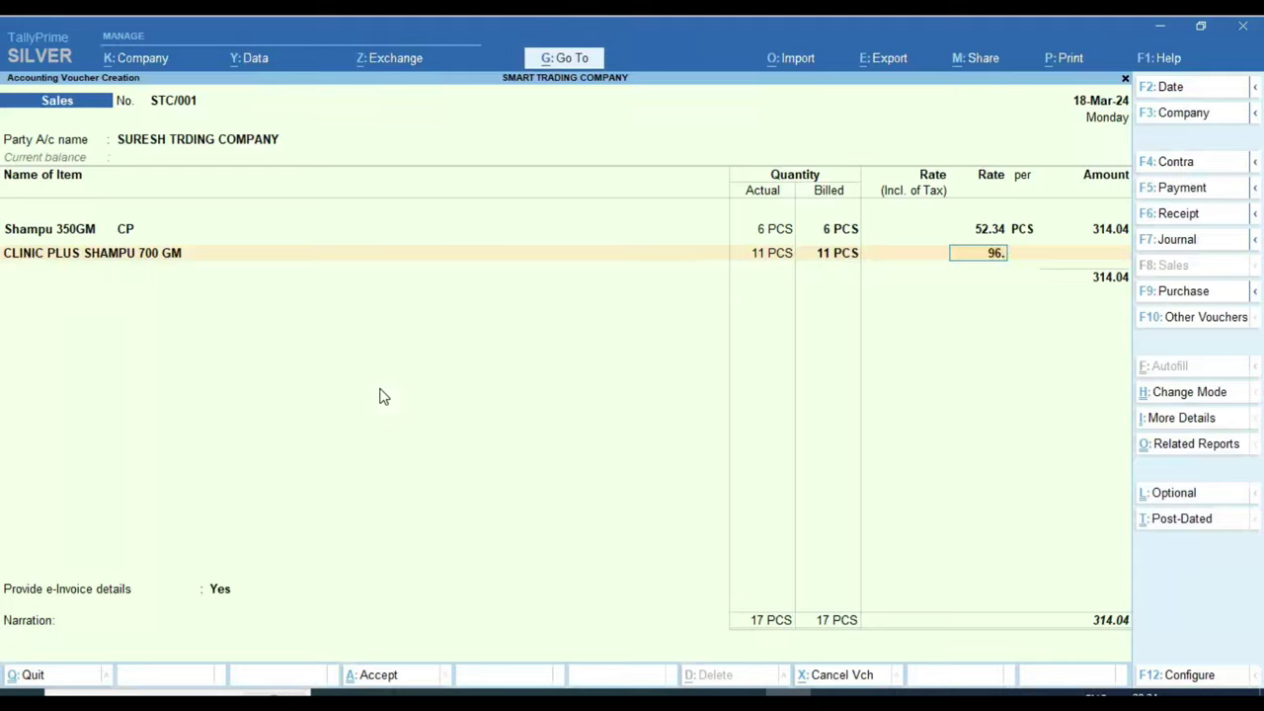
key(alt+Tab)
key(alt+Tab)
text(09)
key(Return)
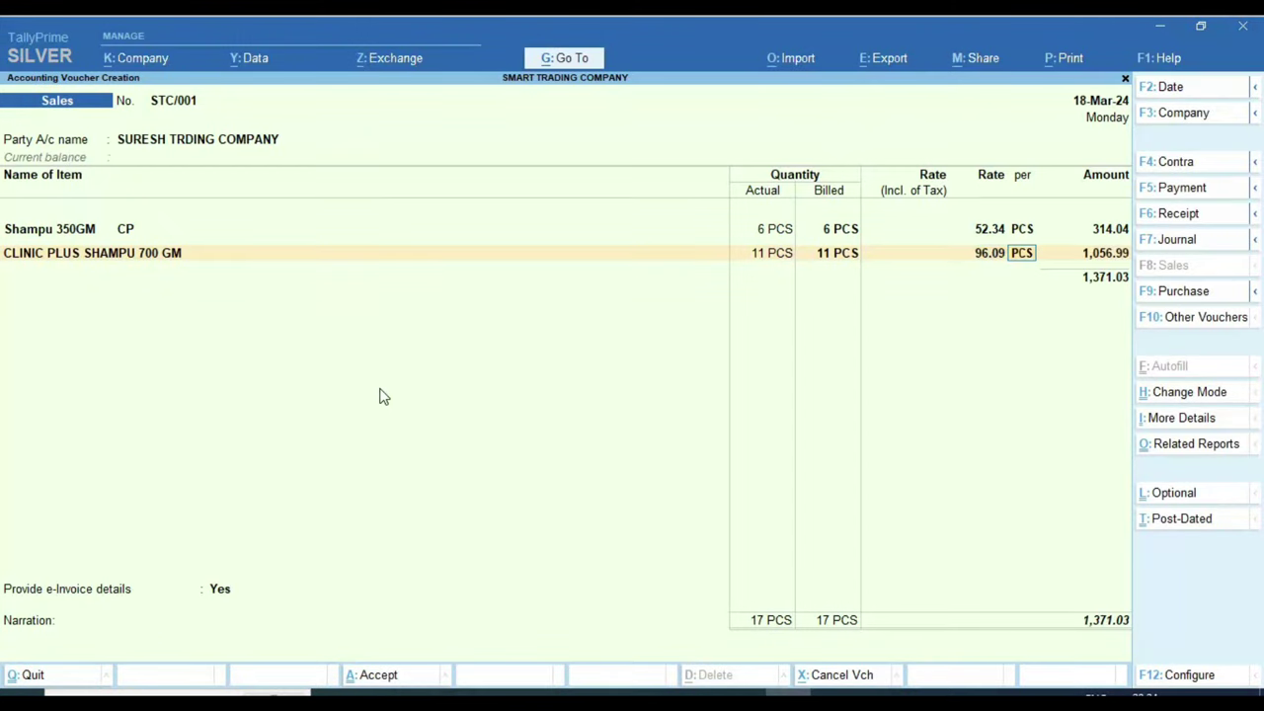
key(Return)
key(Return)
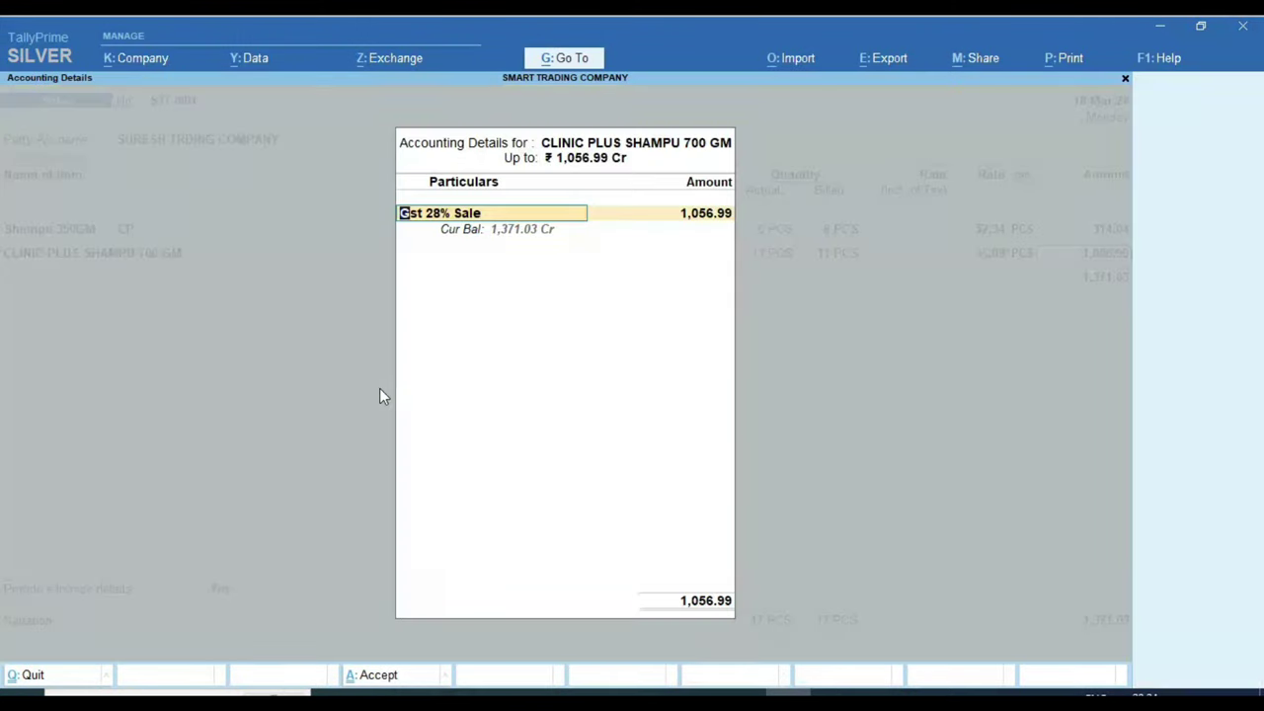
key(alt+Tab)
key(alt+Tab)
key(Return)
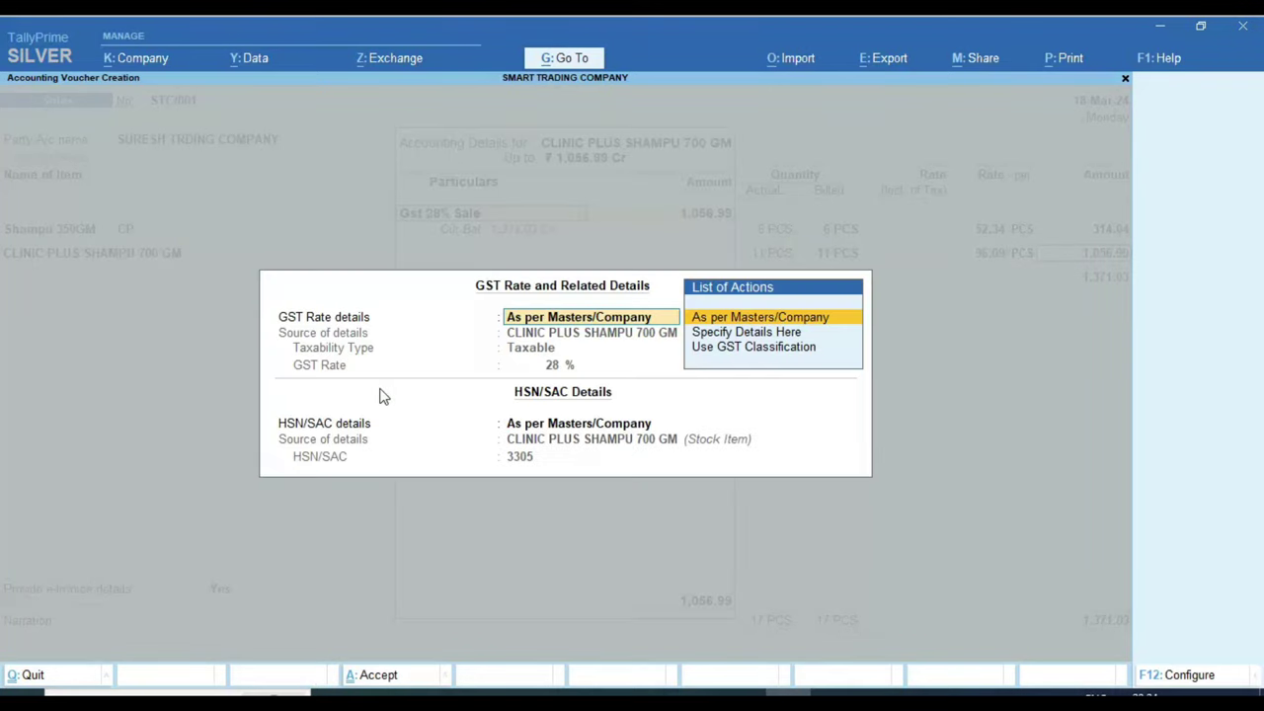
key(Escape)
key(Return)
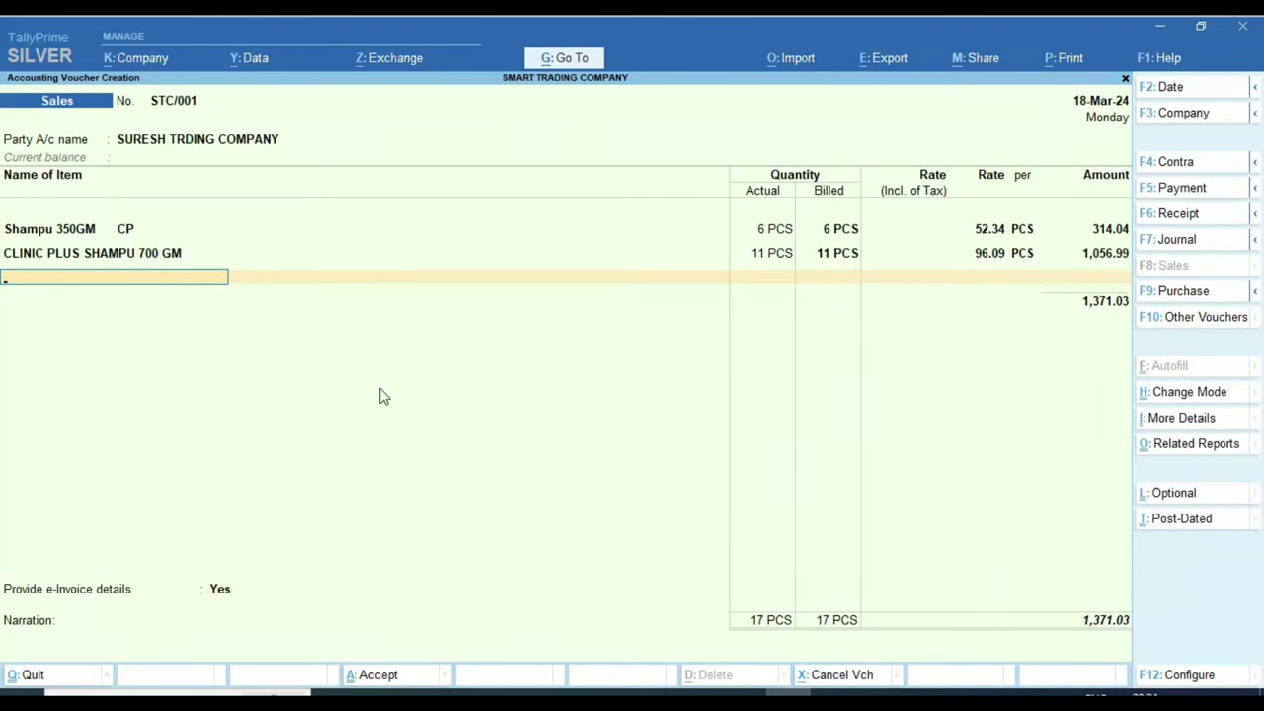
key(alt+Tab)
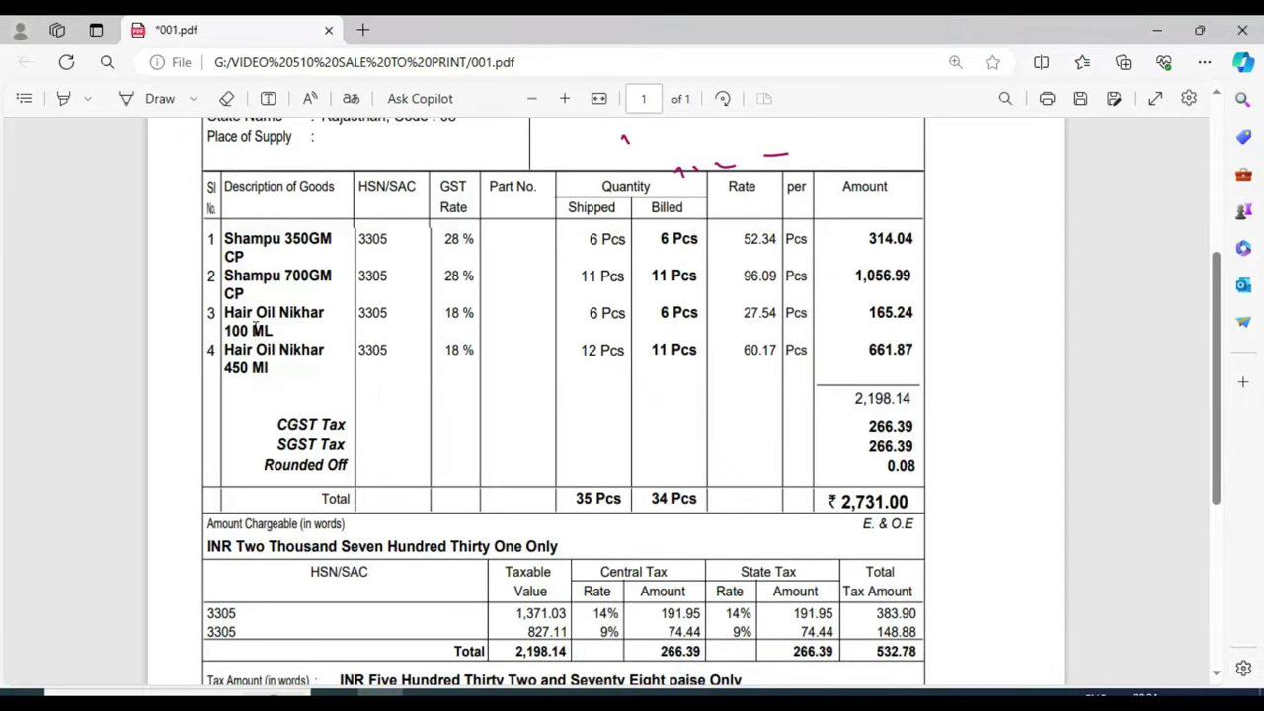
Step: Copy the item name Hair Oil Nikhar 100 ML from the invoice PDF
drag(271, 333, 221, 307)
key(ctrl+c)
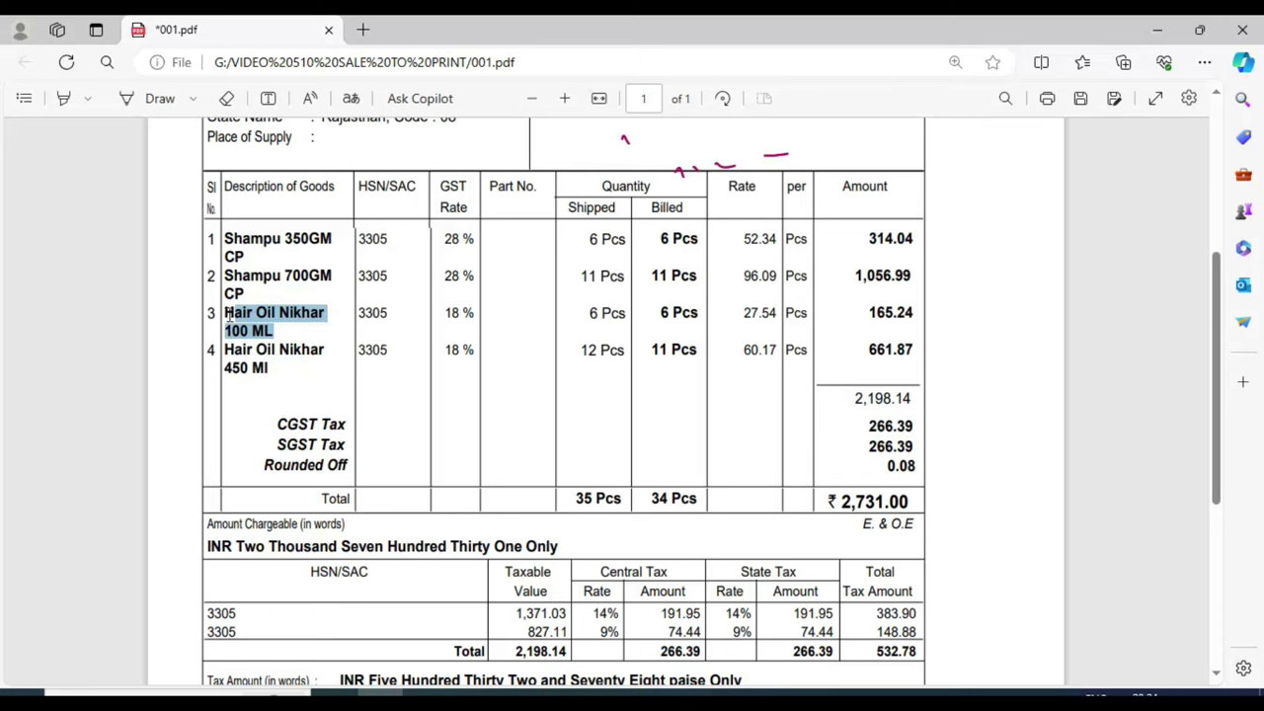
click(225, 312)
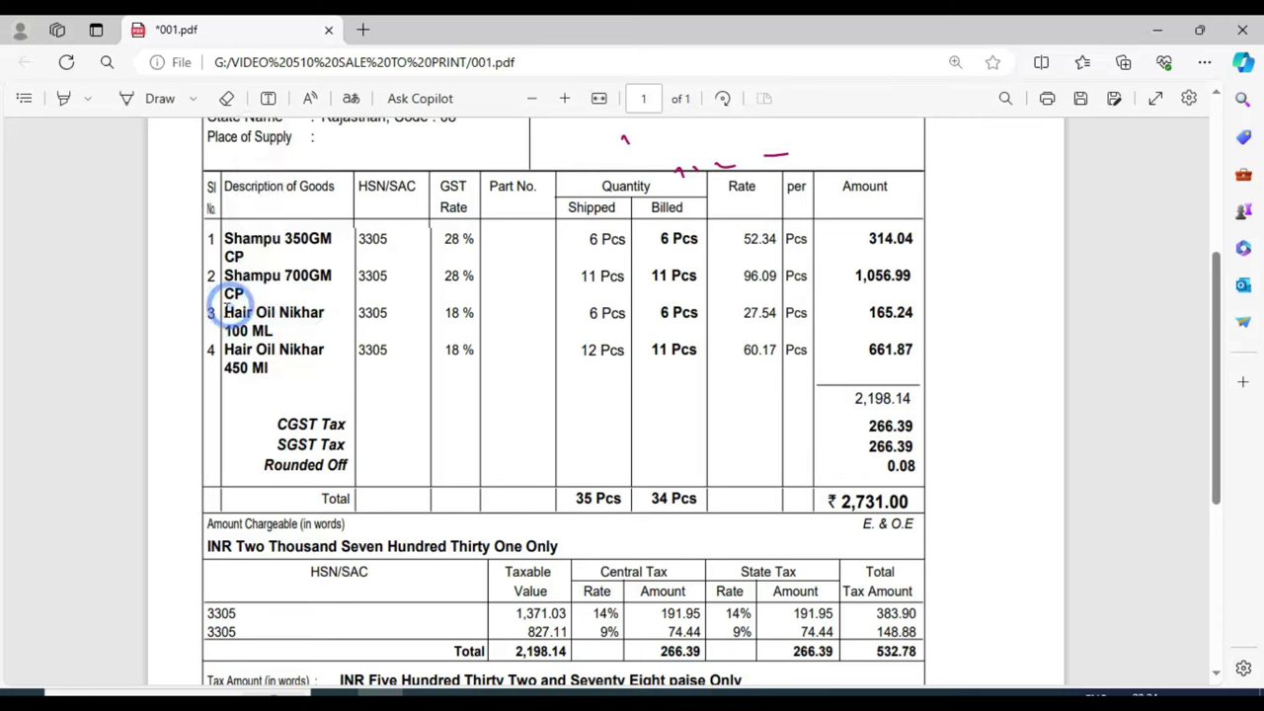
drag(225, 312, 274, 332)
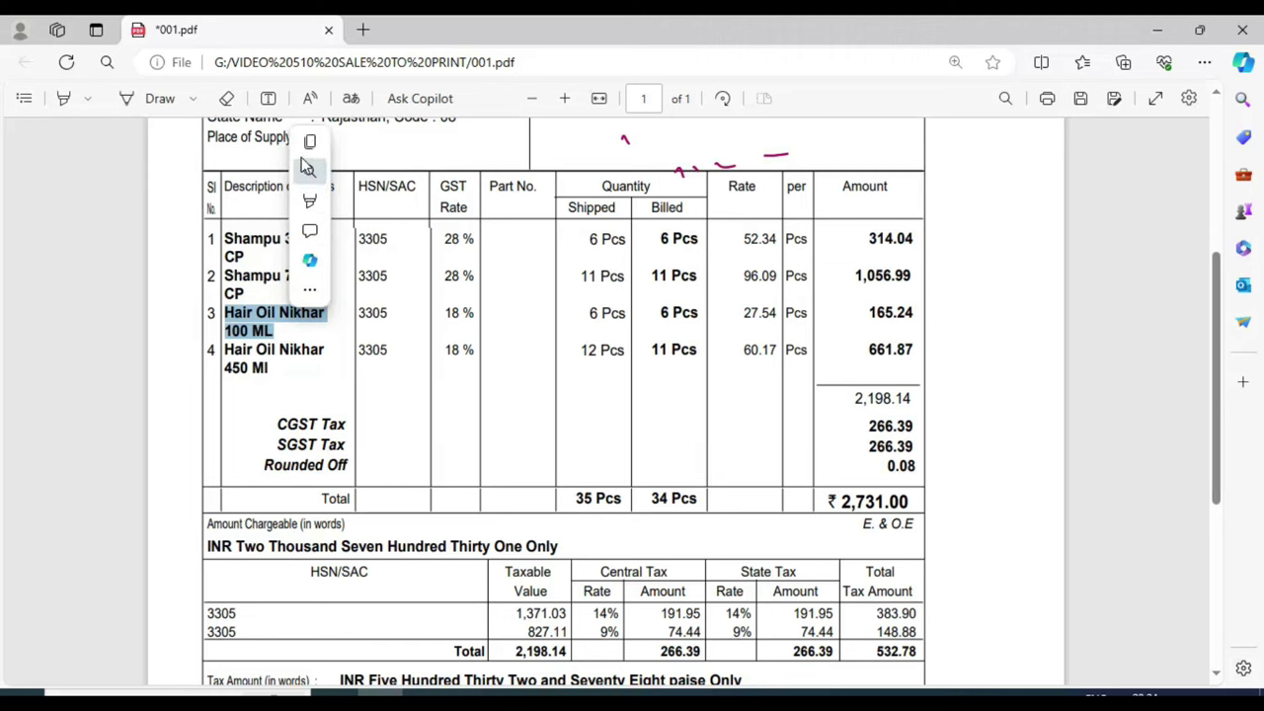
click(309, 146)
key(alt+Tab)
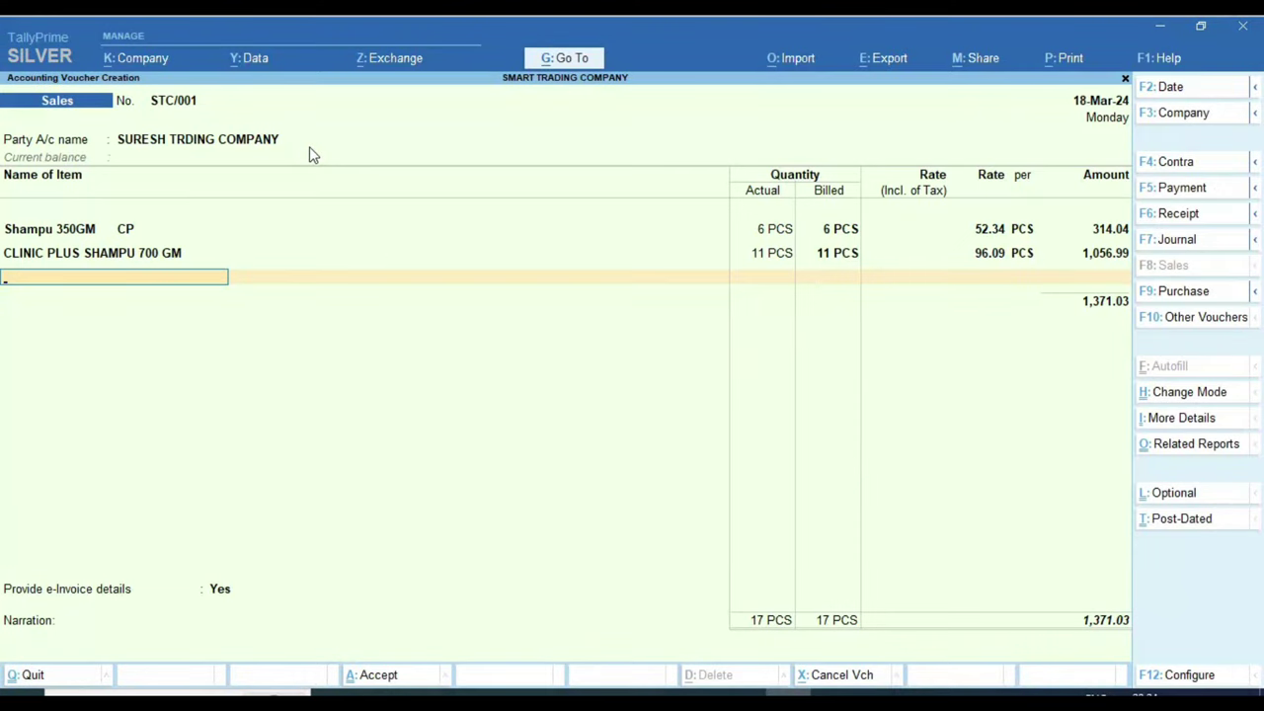
Step: Create stock item Hair Oil Nikhar 100 ML under COSMETIC STOCK, batch tracking off
key(alt+c)
key(ctrl+v)
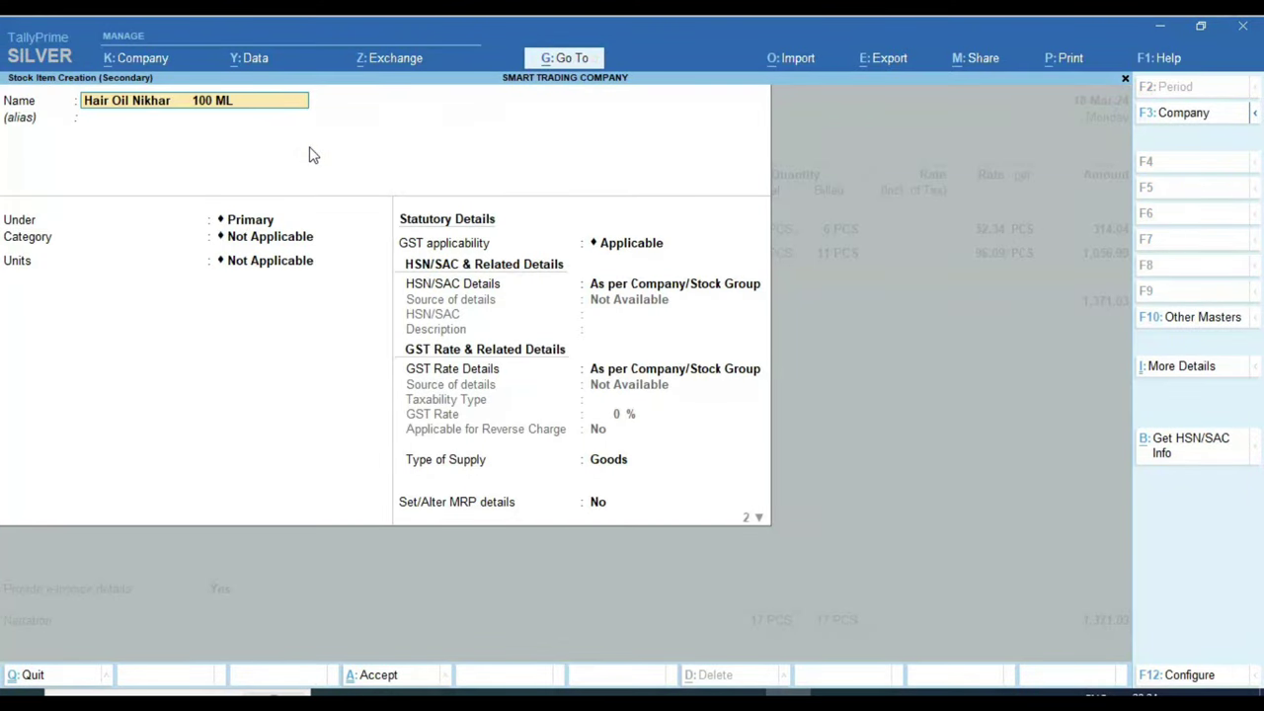
key(Return)
key(Return)
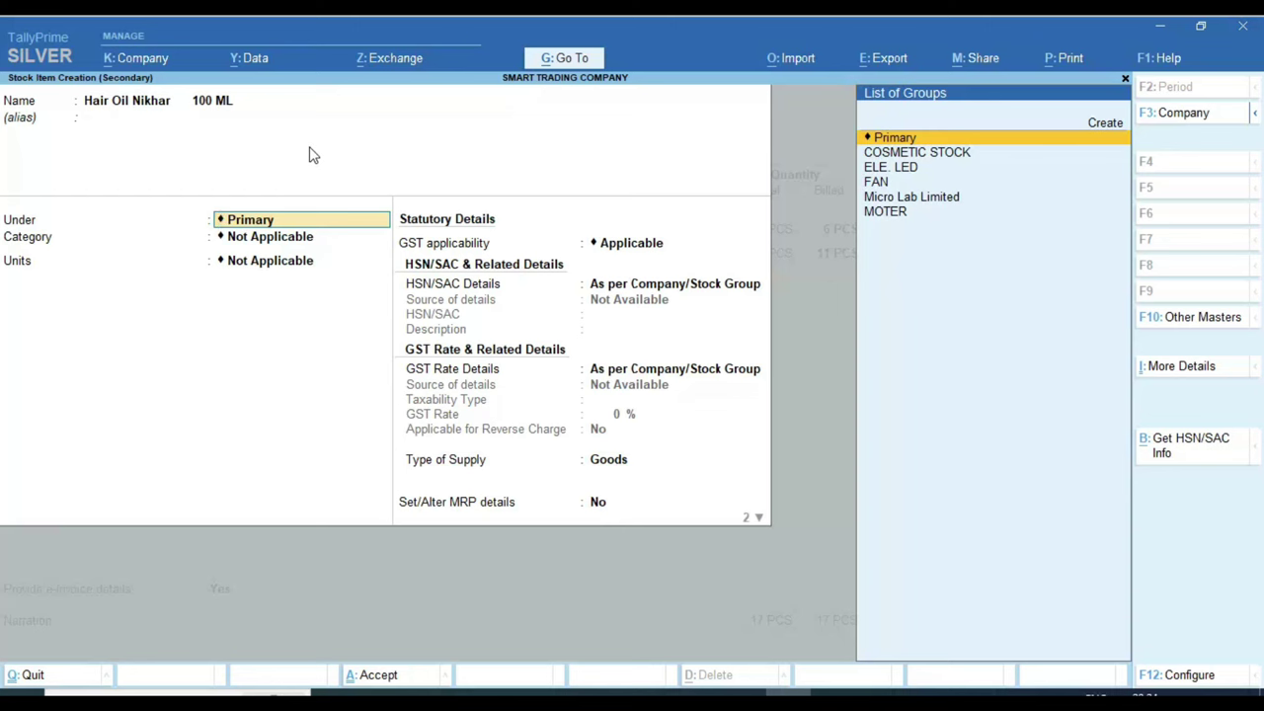
key(Down)
key(Return)
key(Return)
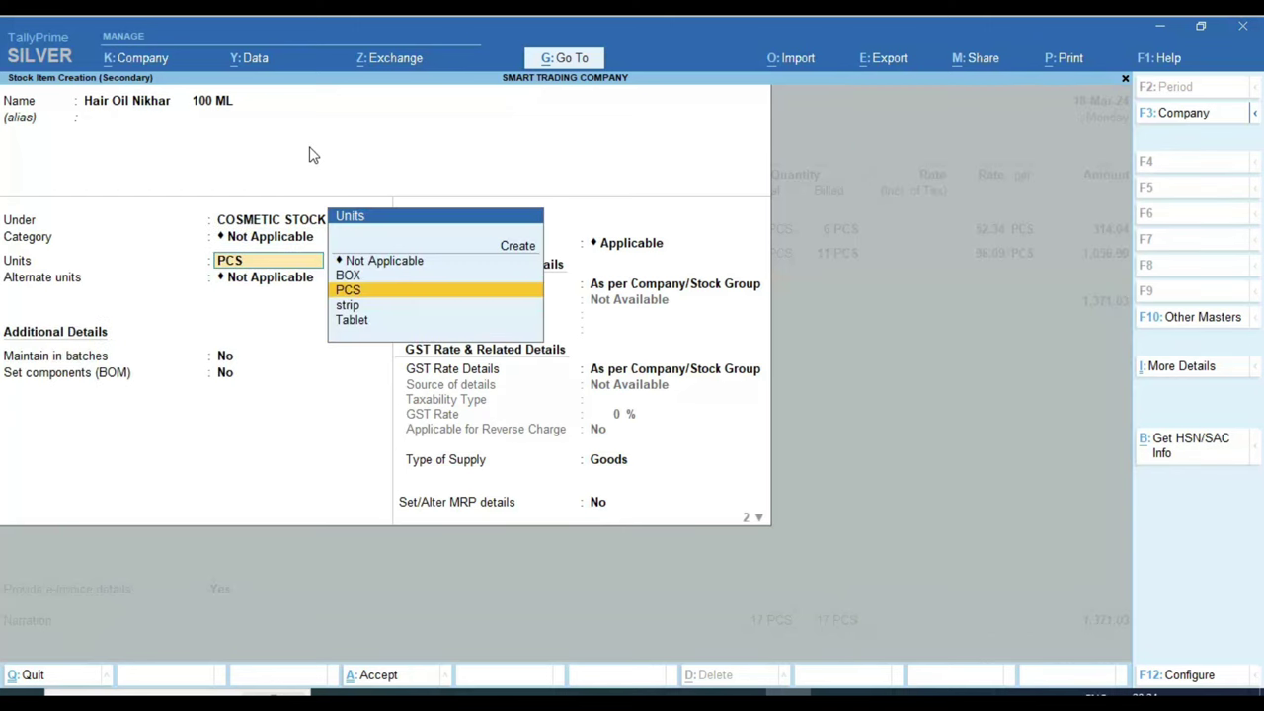
key(Return)
key(Return)
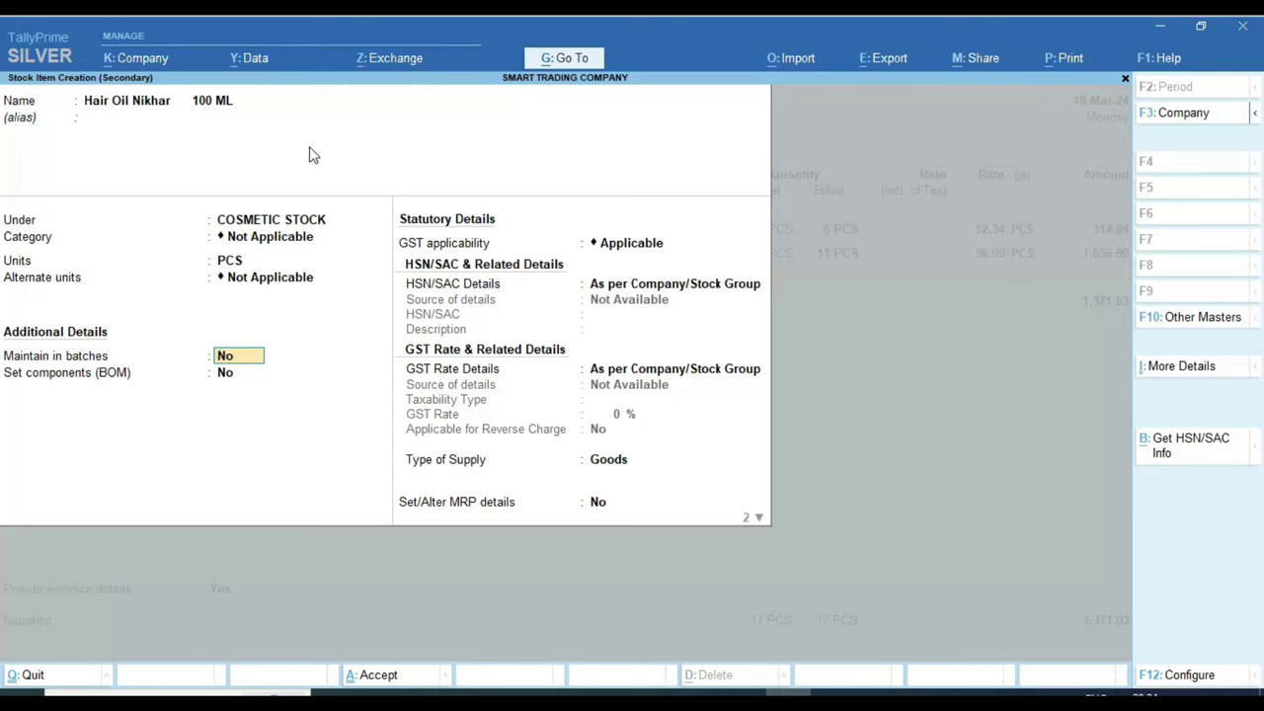
key(Return)
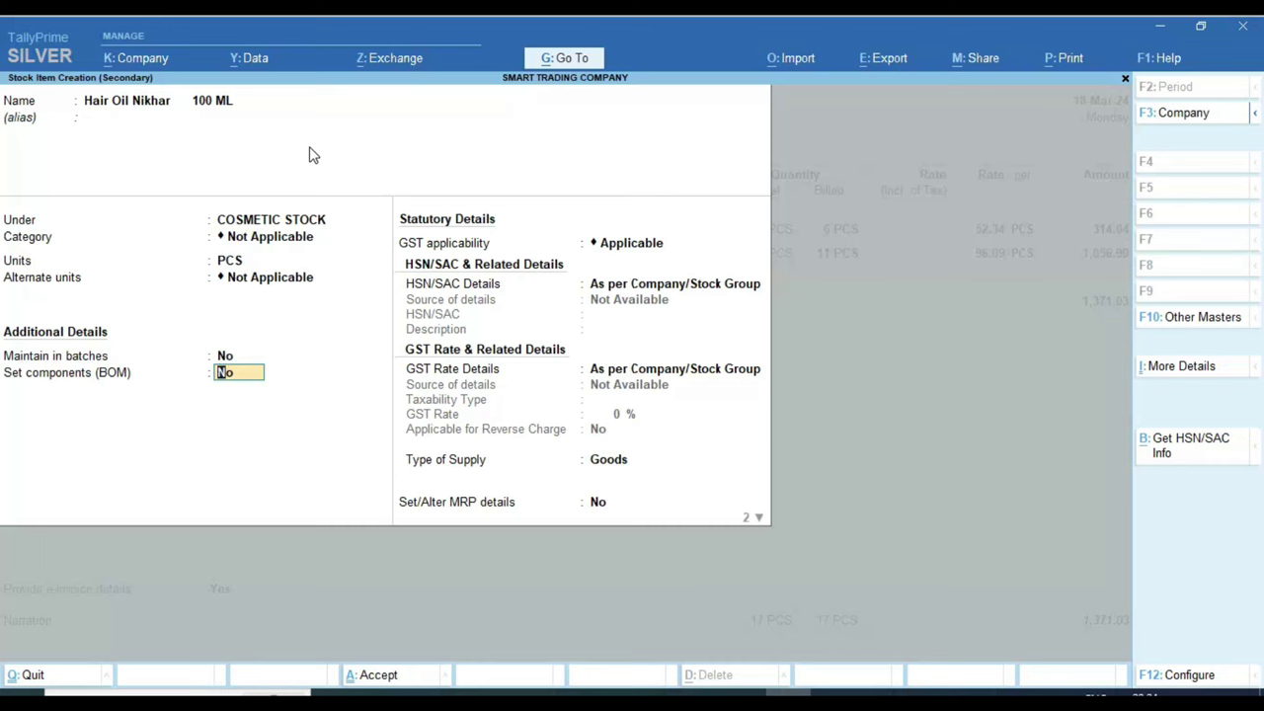
Step: Specify HSN/SAC code 3305 for Hair Oil Nikhar 100 ML
key(Return)
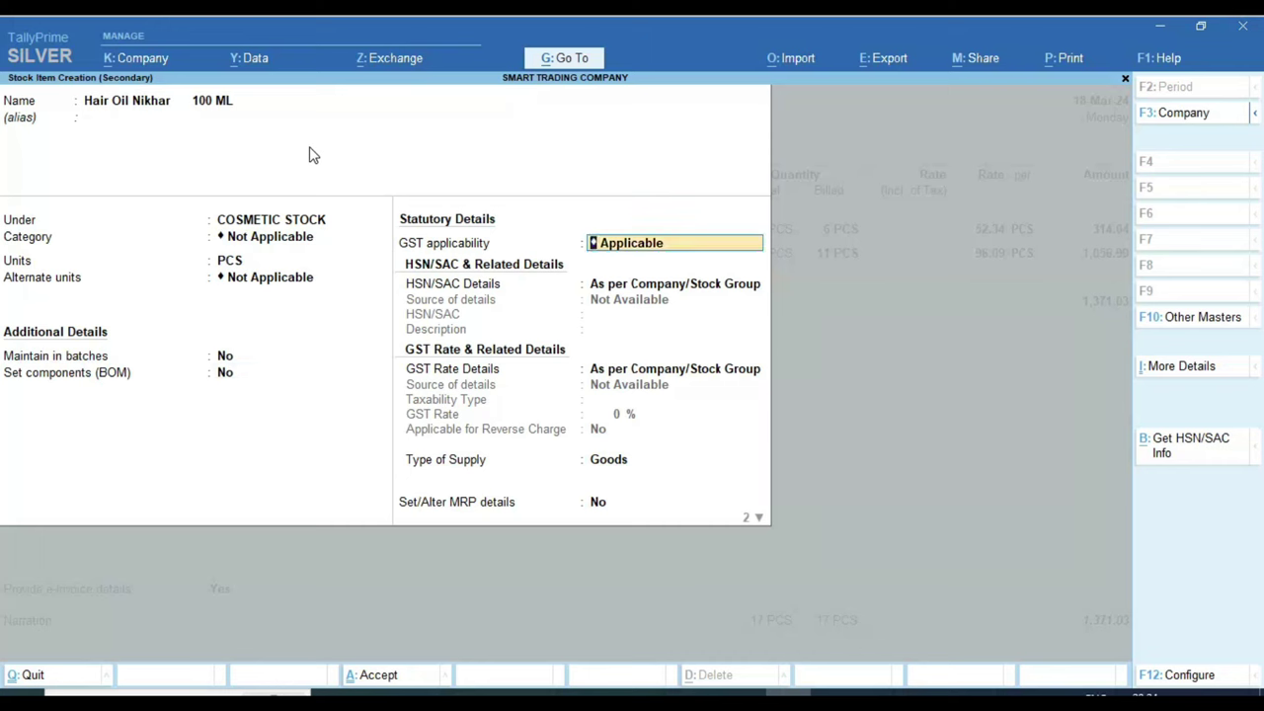
key(Return)
key(Down)
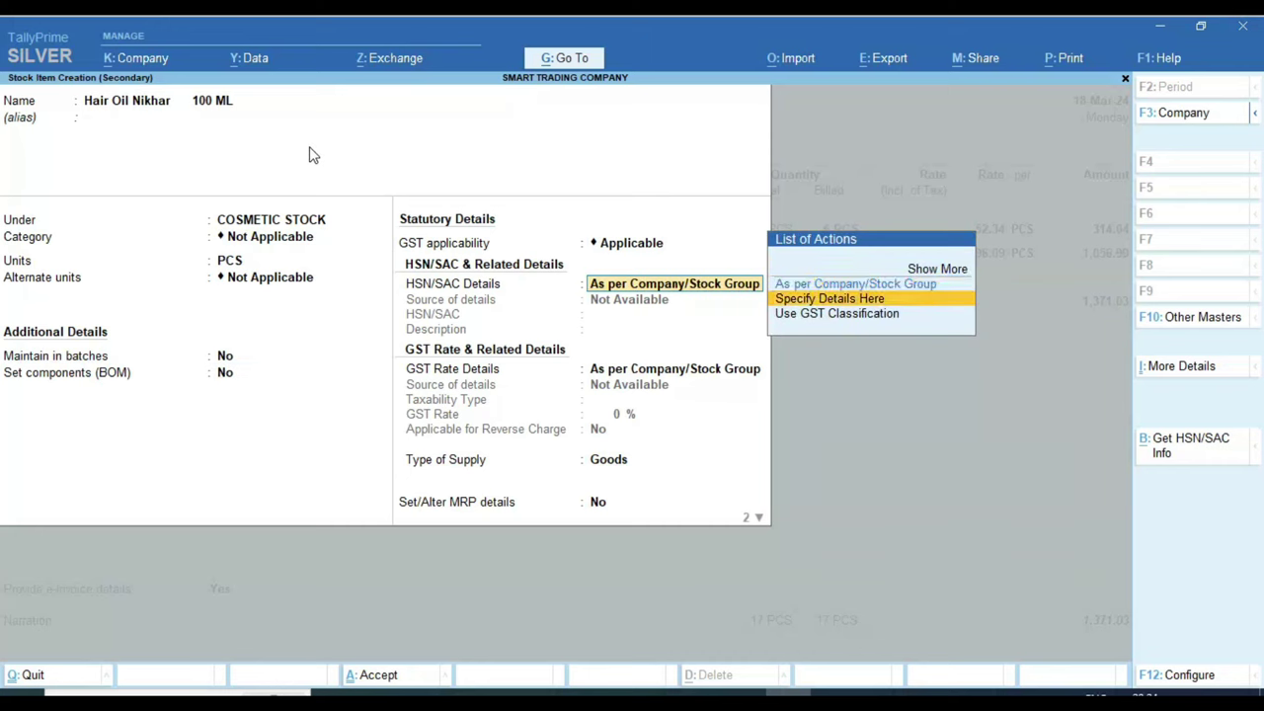
key(Return)
key(alt+Tab)
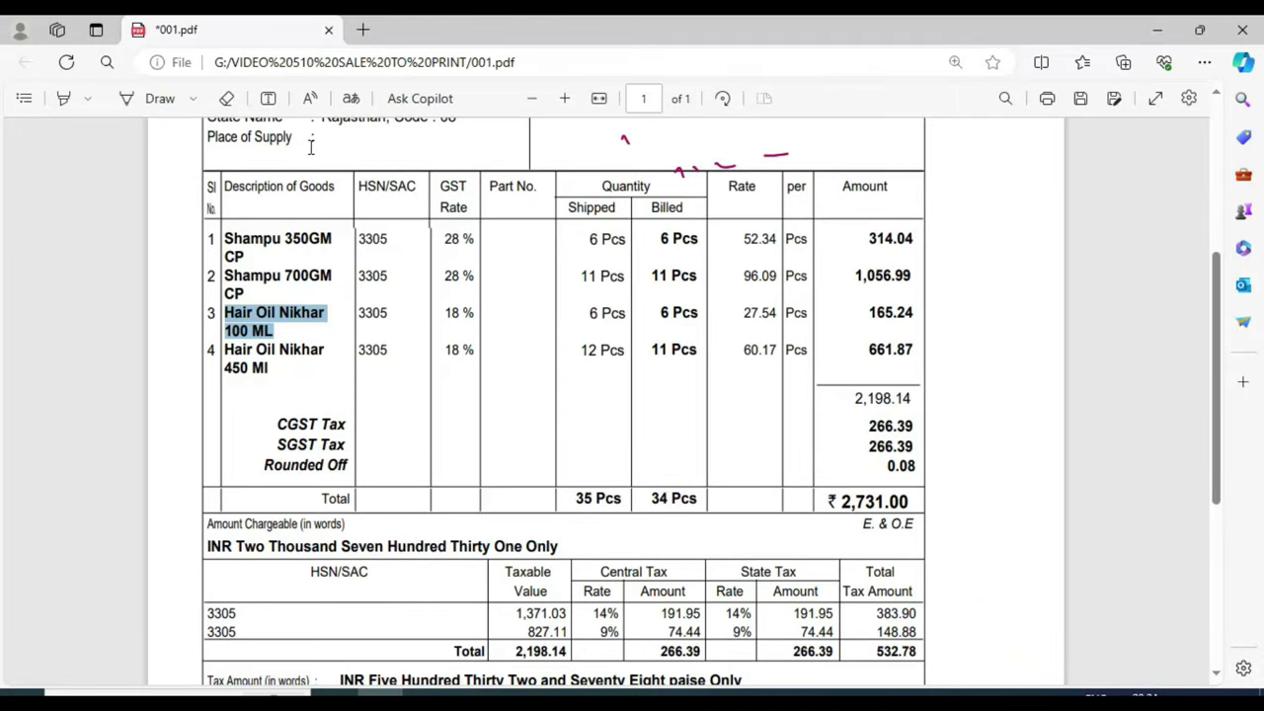
key(alt+Tab)
text(3305)
key(Return)
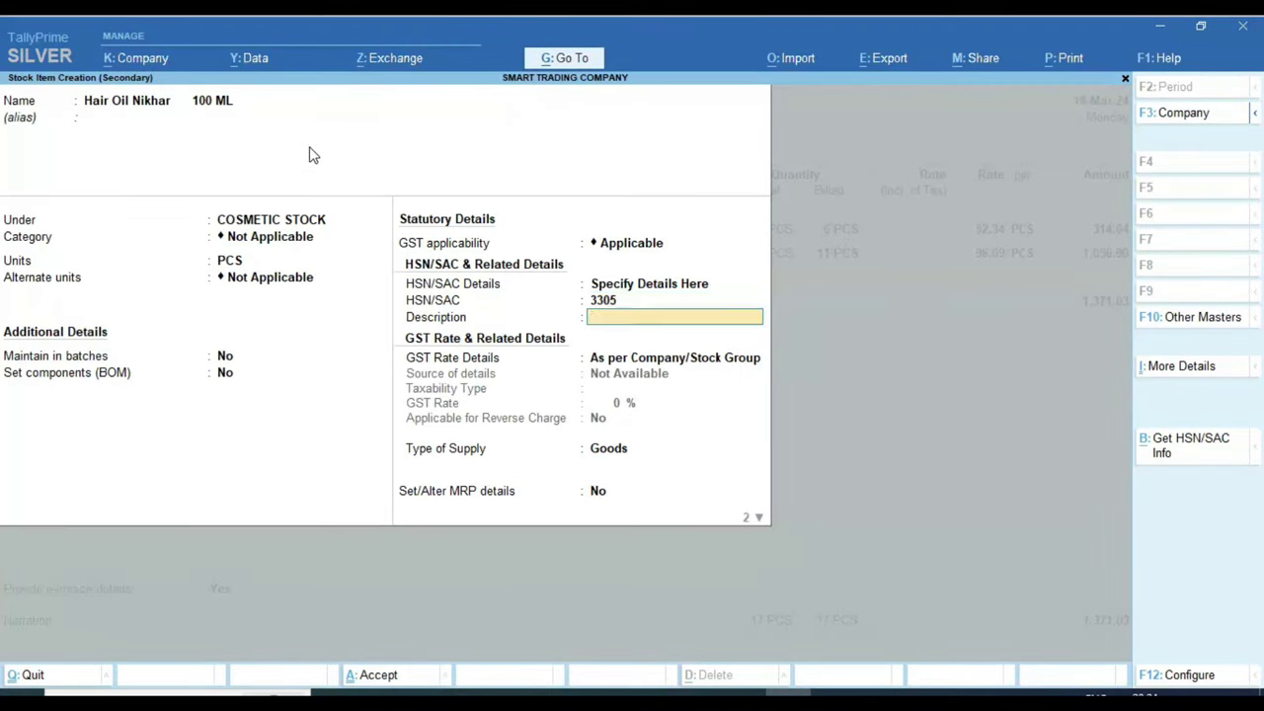
key(Return)
Step: Specify GST as Taxable at 18% with Goods supply, and save the item
key(Return)
key(BackSpace)
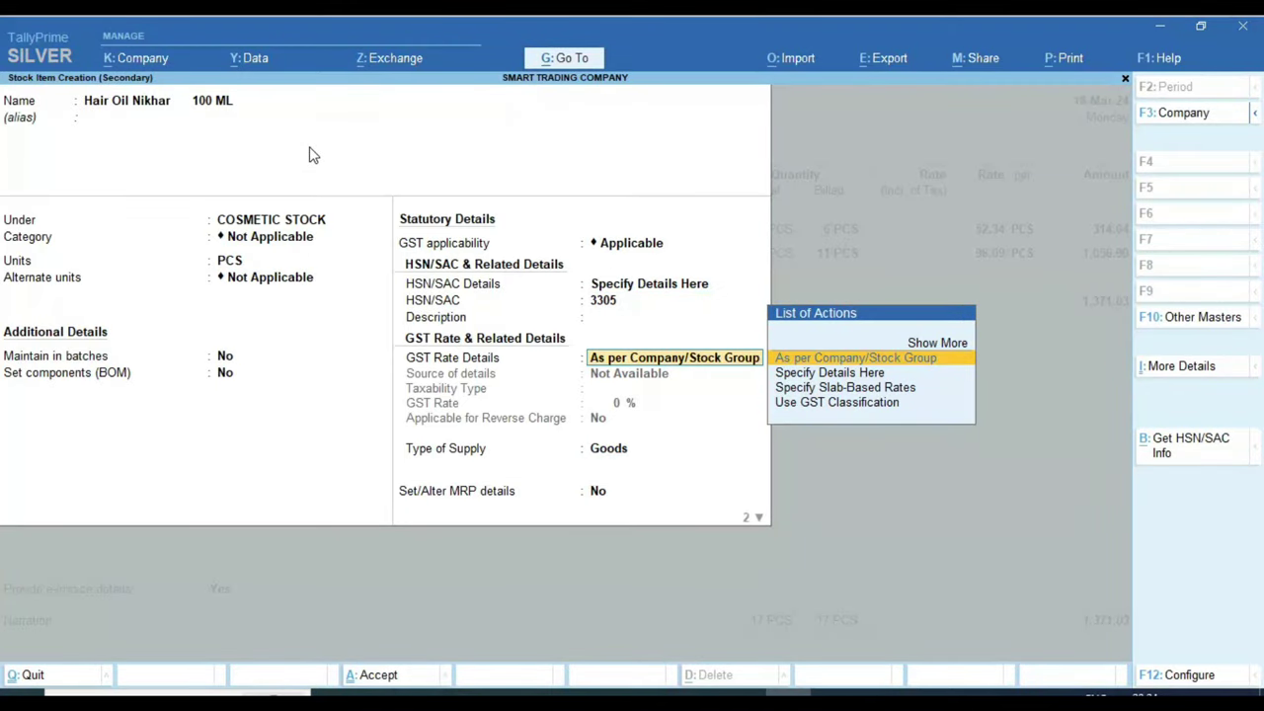
key(Down)
key(Return)
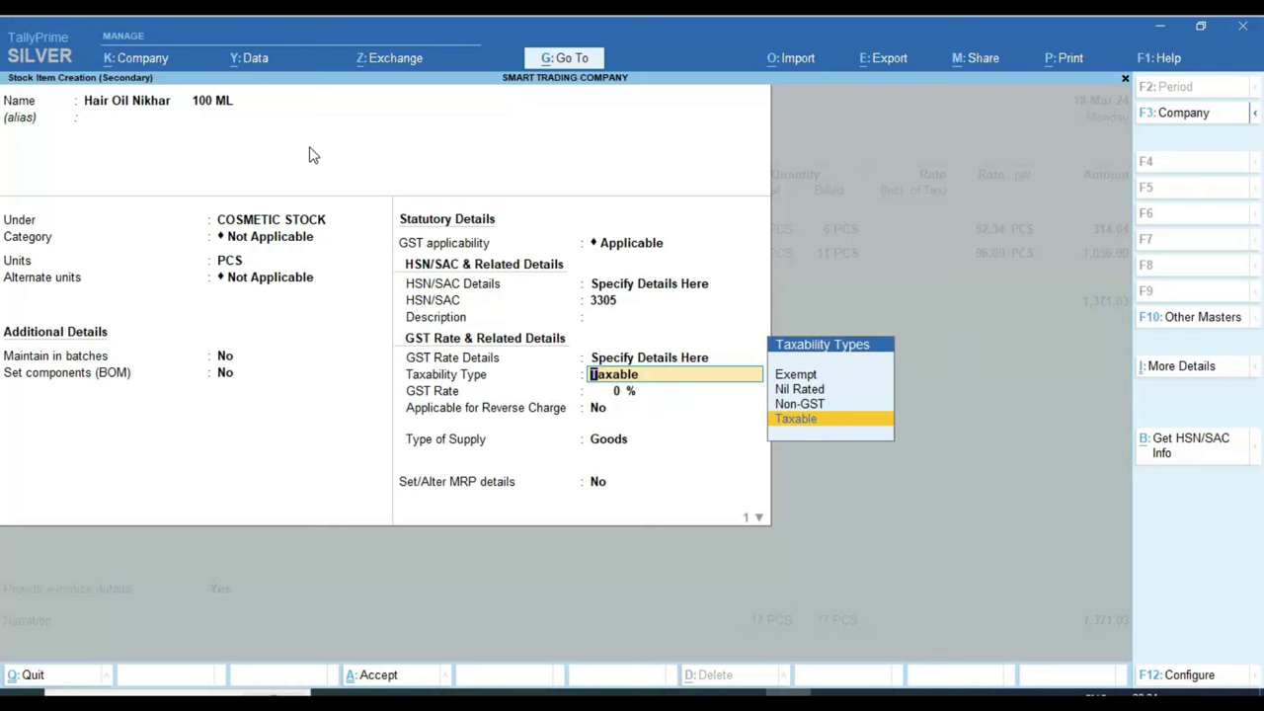
key(Return)
key(alt+Tab)
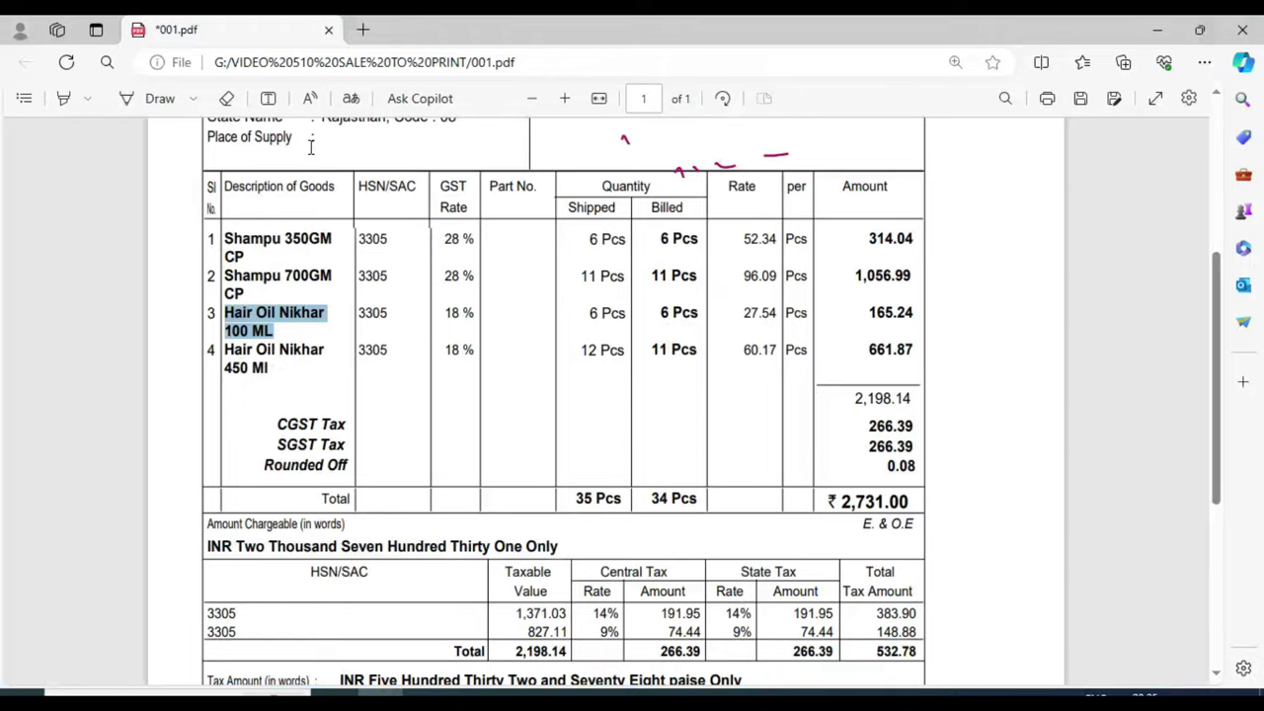
key(alt+Tab)
text(18)
key(Return)
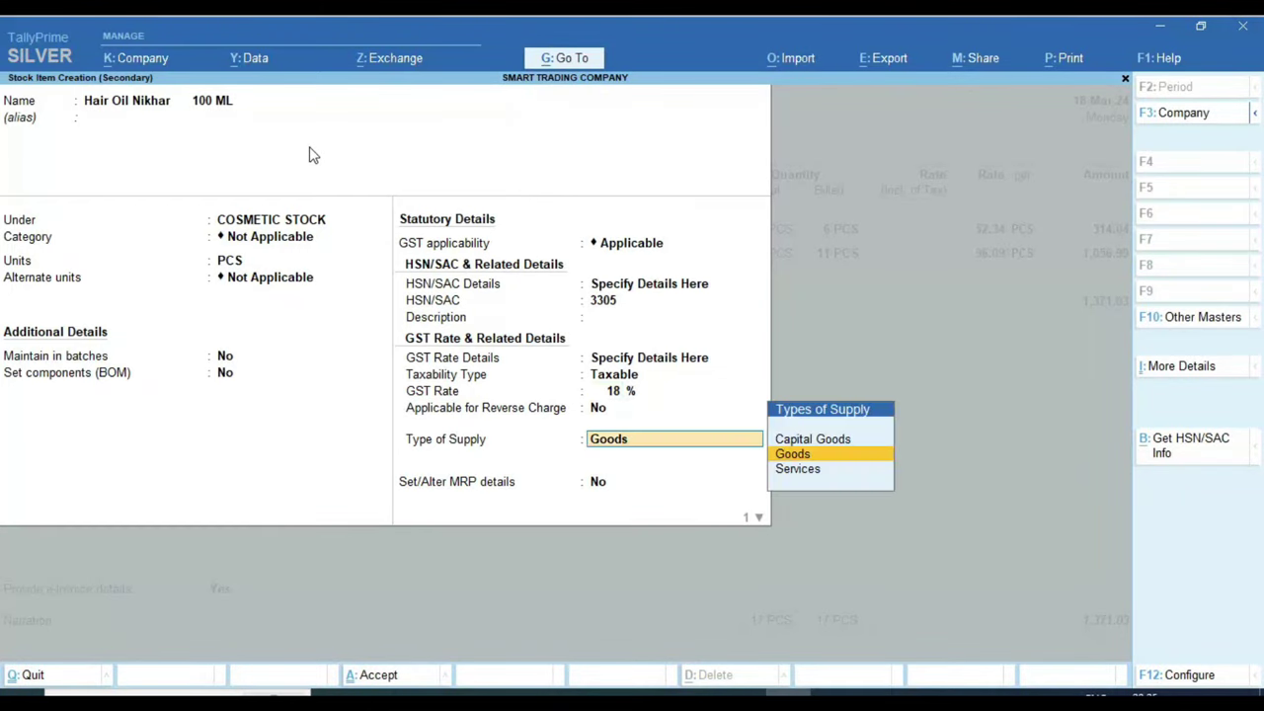
key(Return)
key(Return)
key(Return)
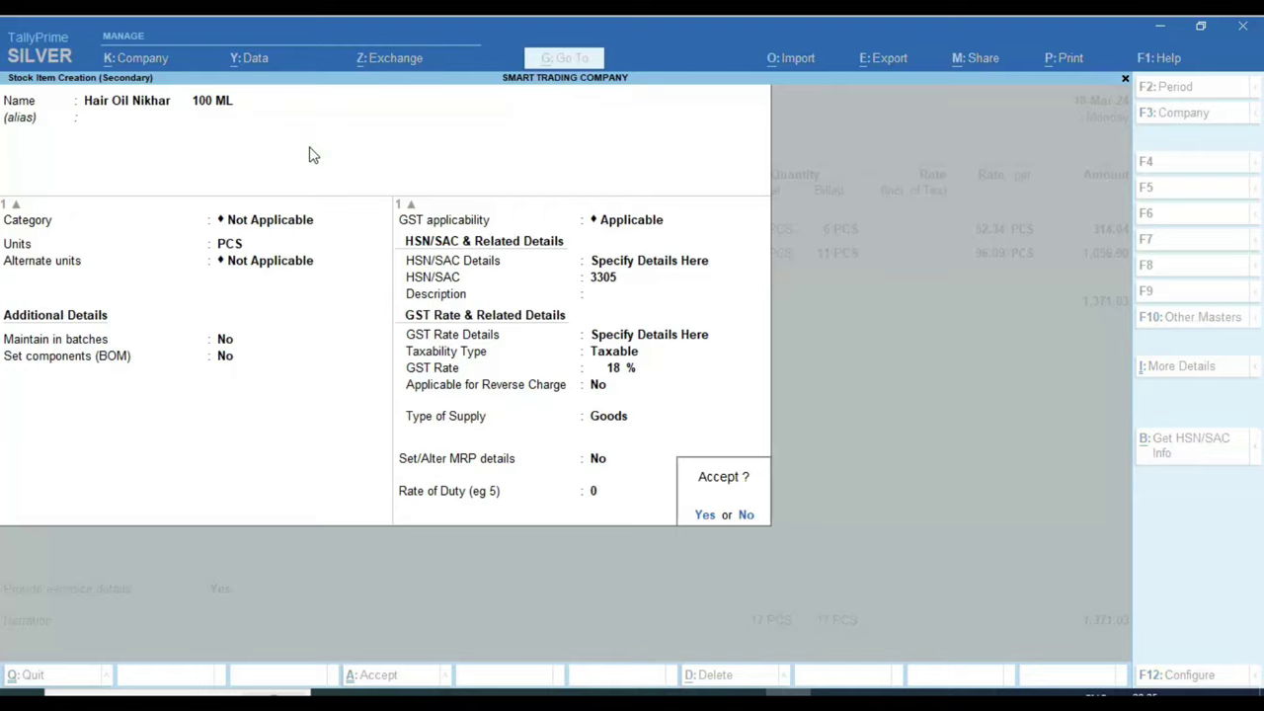
key(Return)
key(alt+Tab)
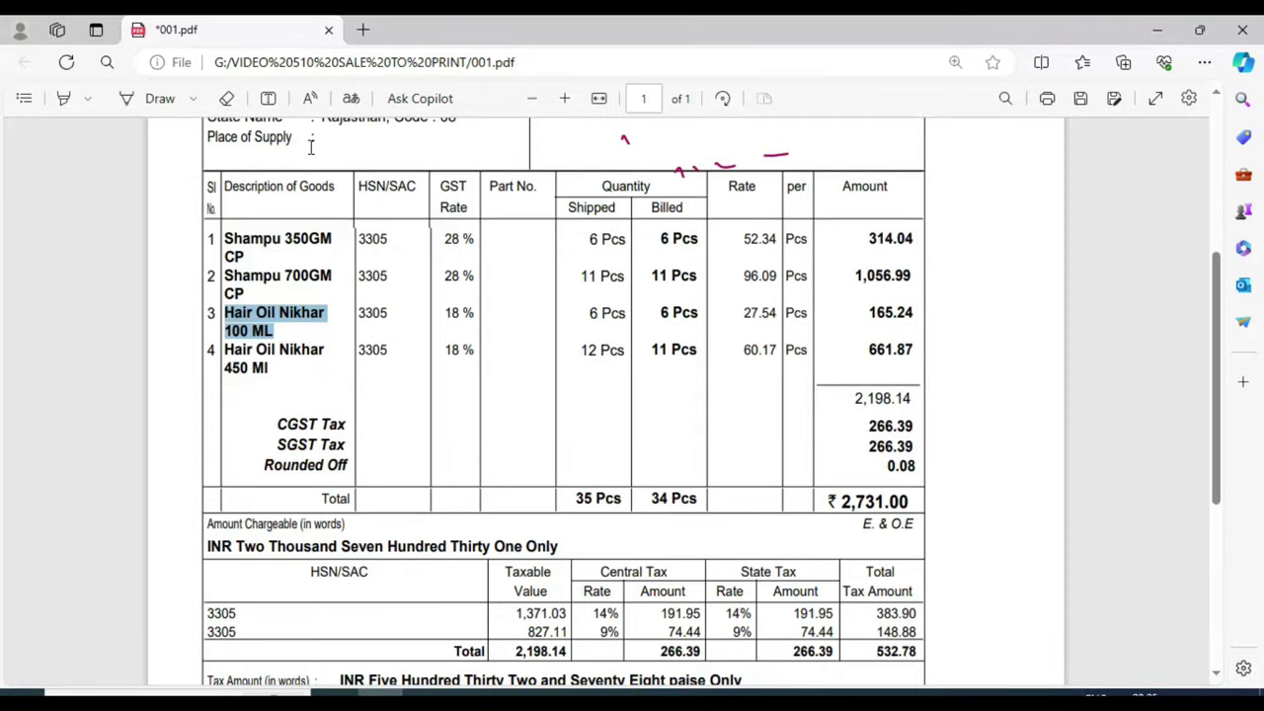
Step: Bill 6 PCS of Hair Oil Nikhar 100 ML at 27.54 for 165.24
key(alt+Tab)
text(6)
key(Return)
key(Return)
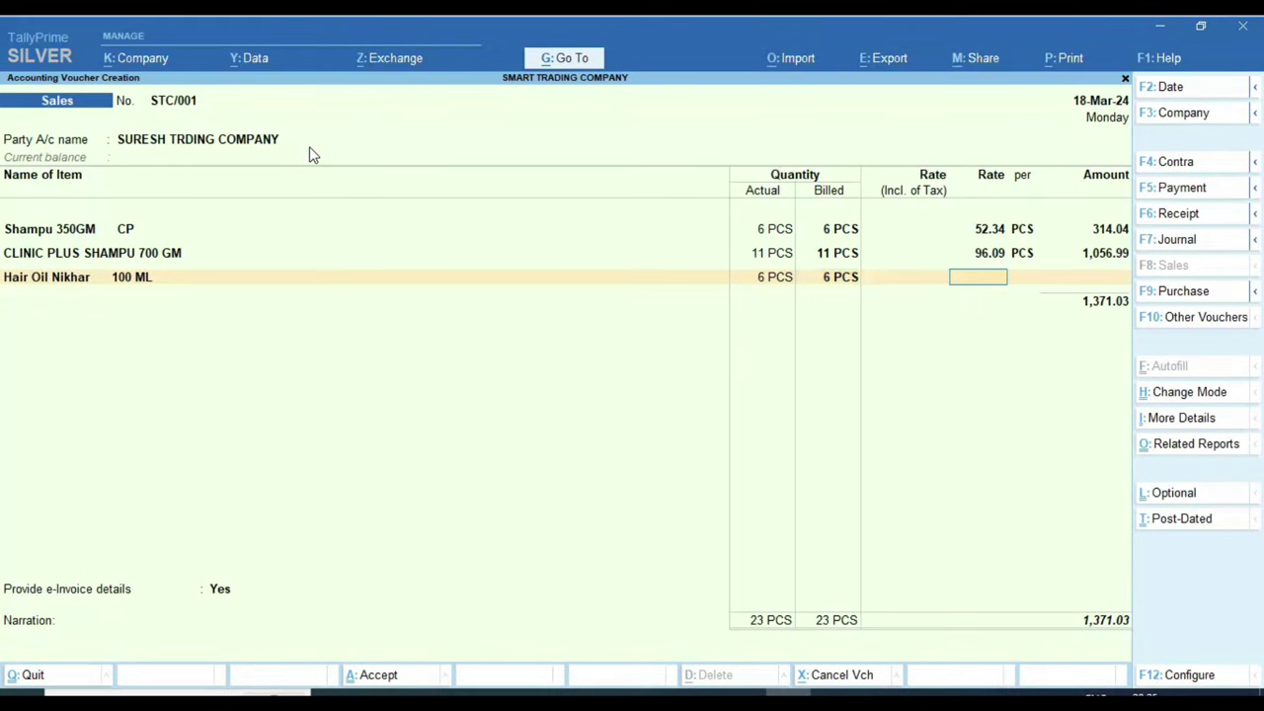
key(alt+Tab)
key(alt+Tab)
text(27.54)
key(Return)
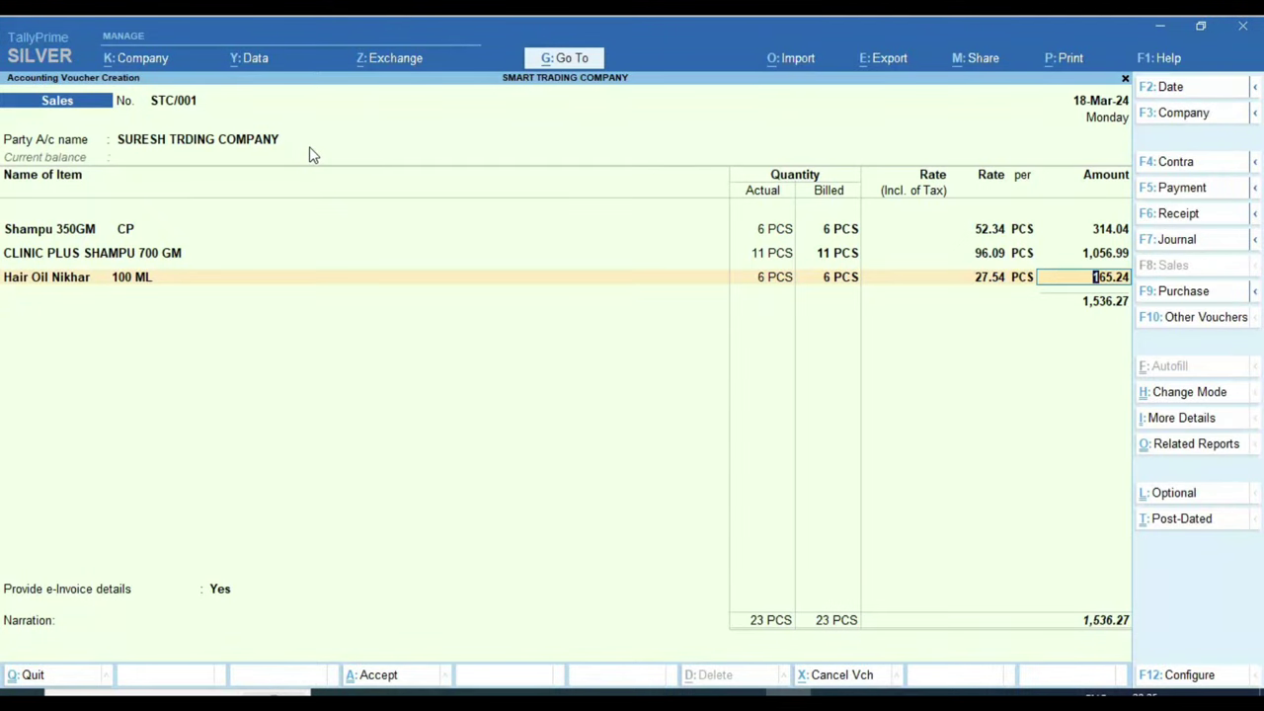
key(Return)
text(1)
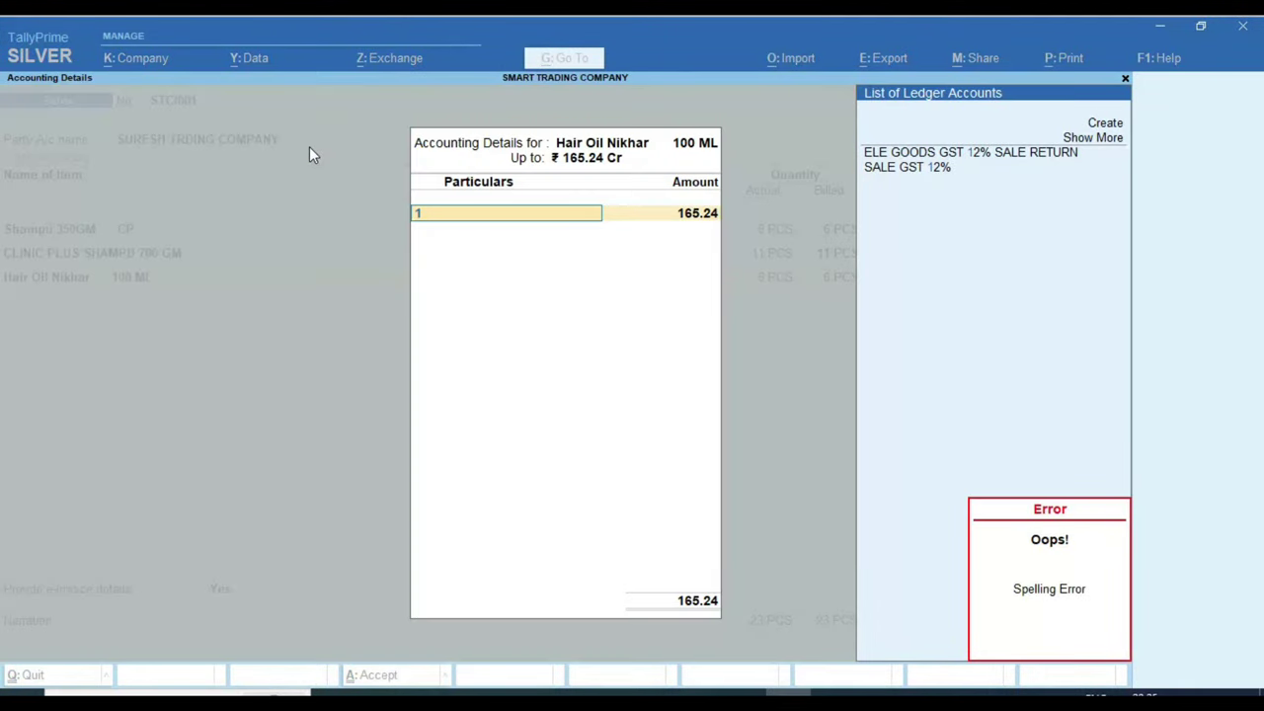
Step: Start a new ledger GST 18% SALE under Sales Accounts, keeping assessable value inclusion Not Applicable
key(alt+c)
text(GST 18% SALE)
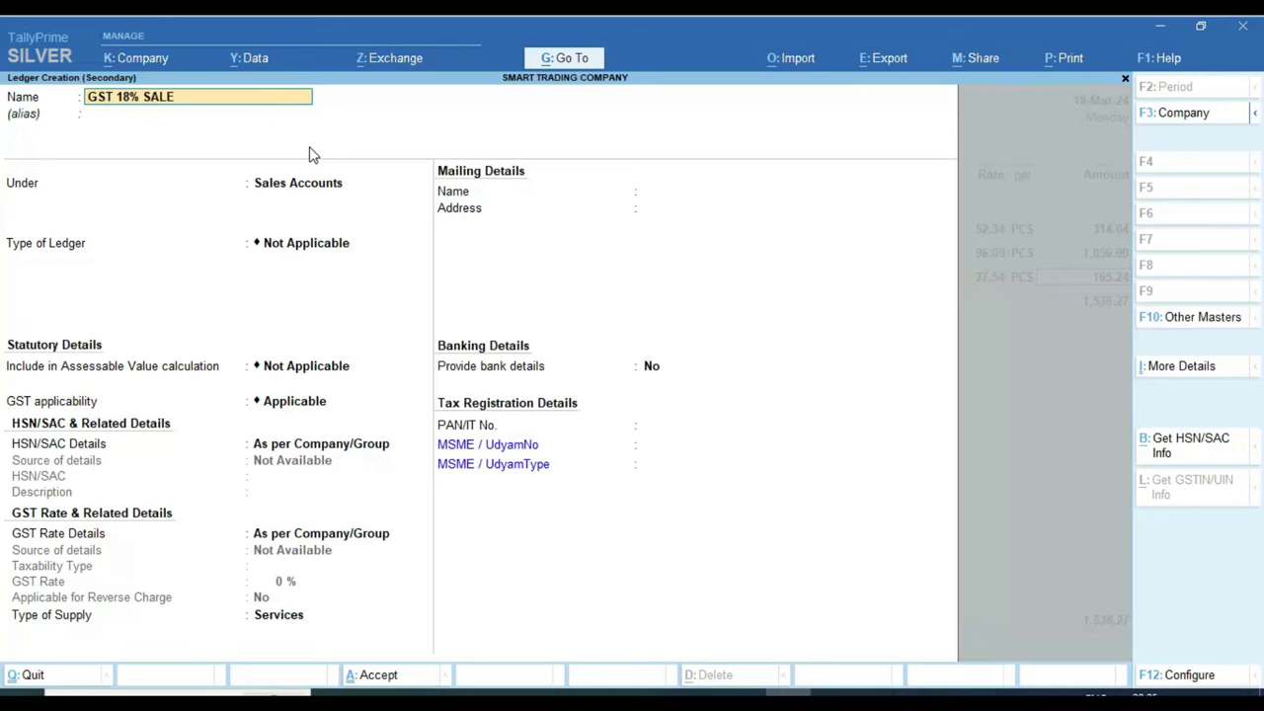
key(Return)
key(Return)
key(Return)
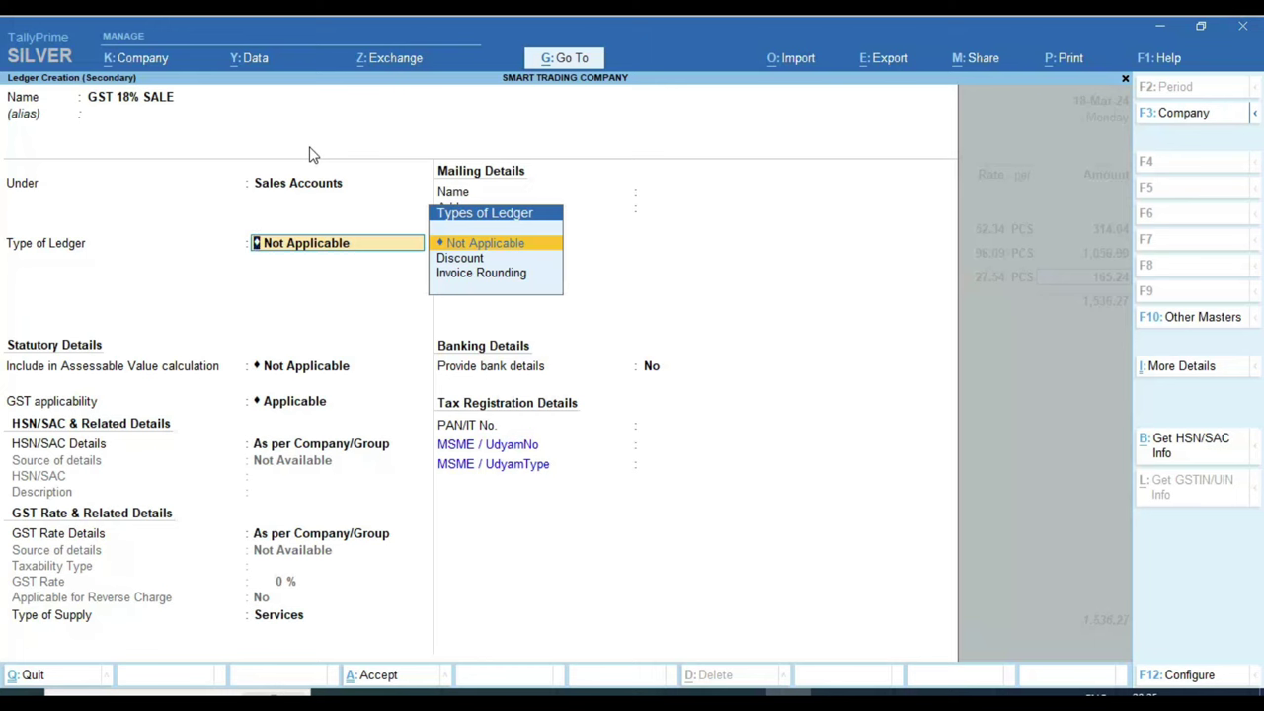
key(Return)
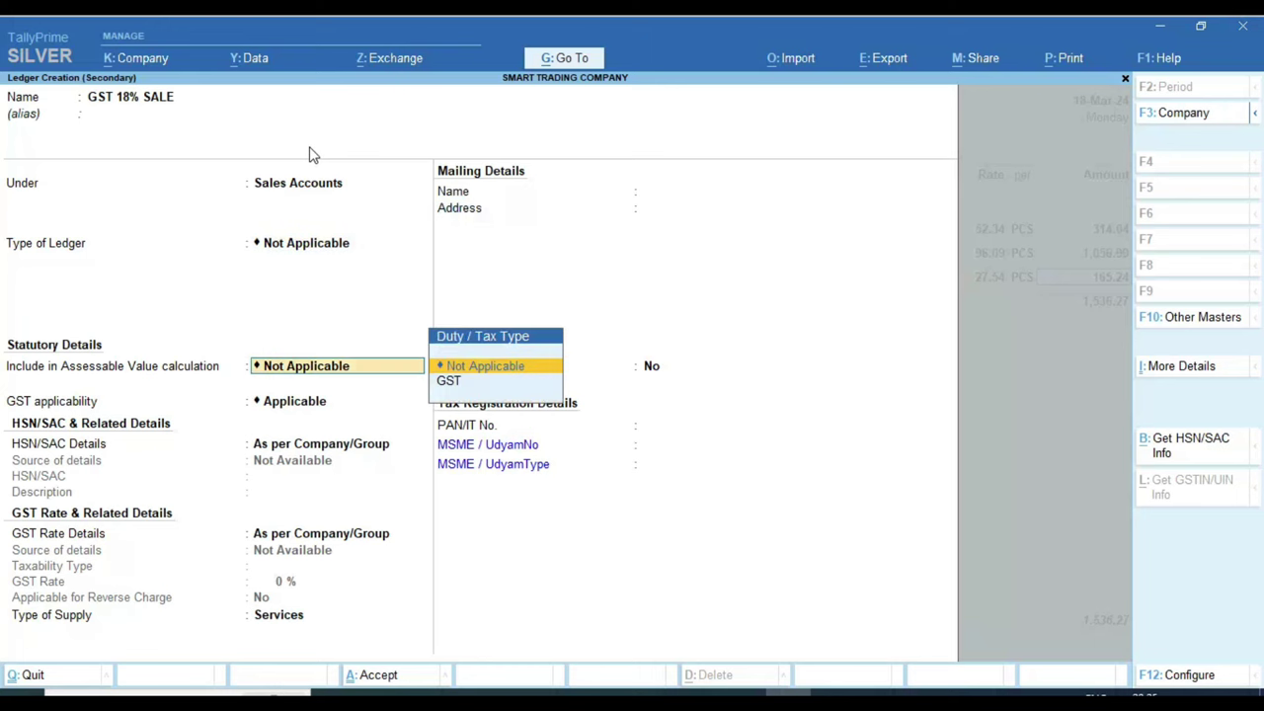
key(Return)
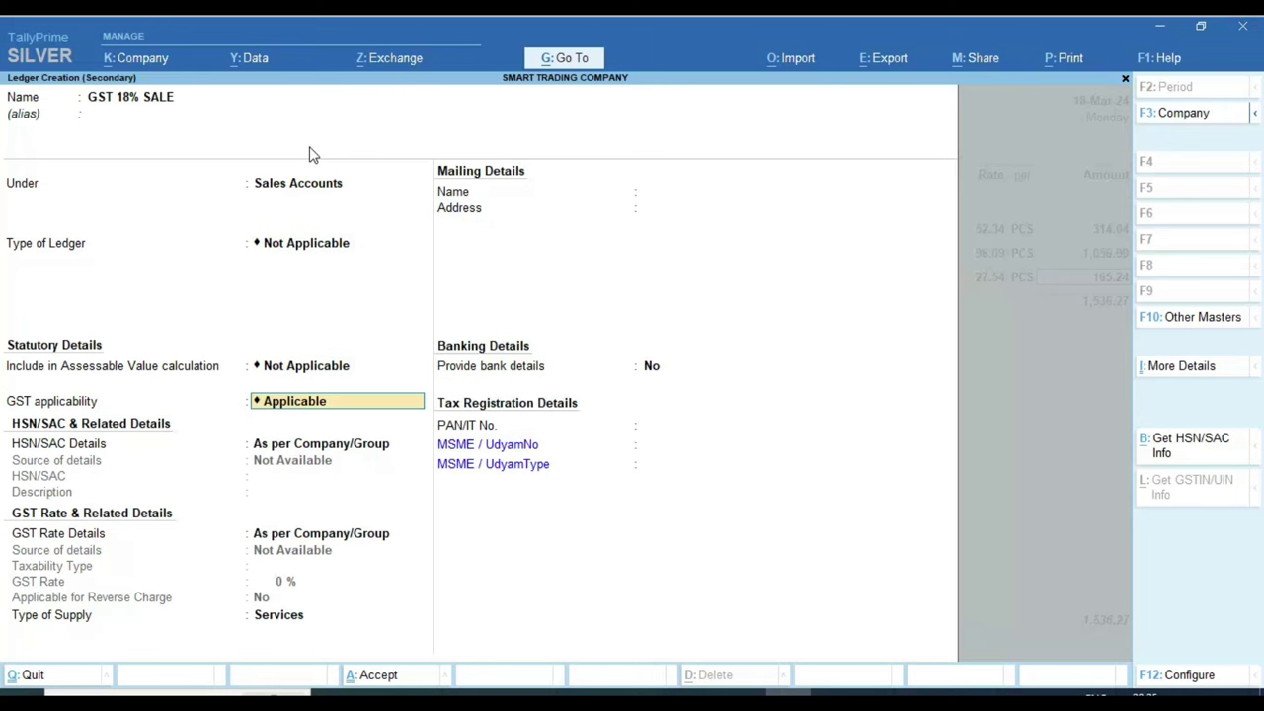
key(BackSpace)
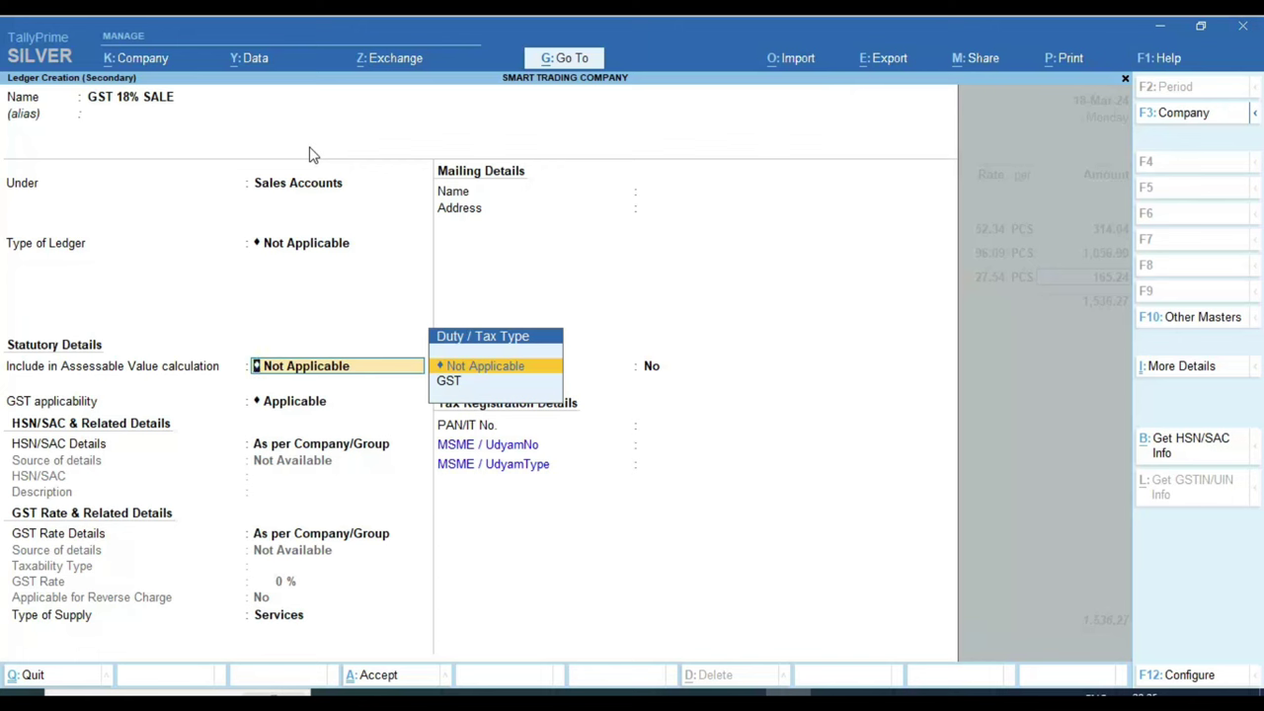
key(Down)
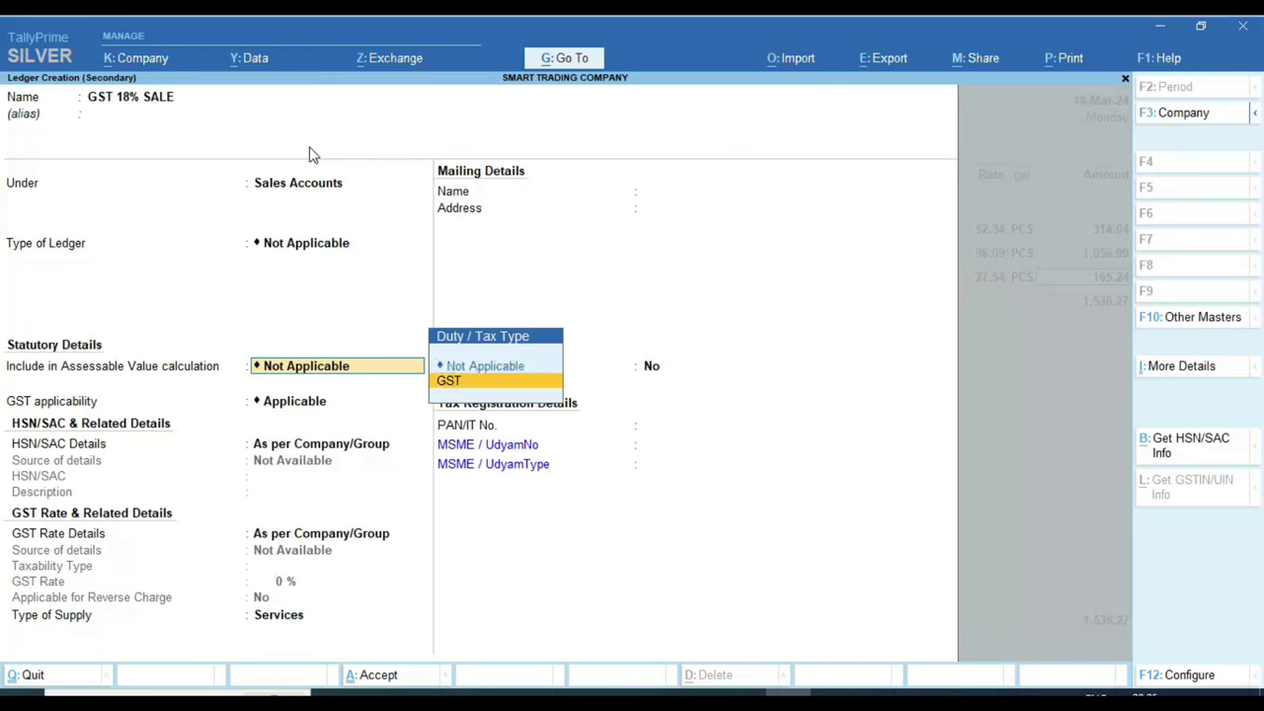
key(Up)
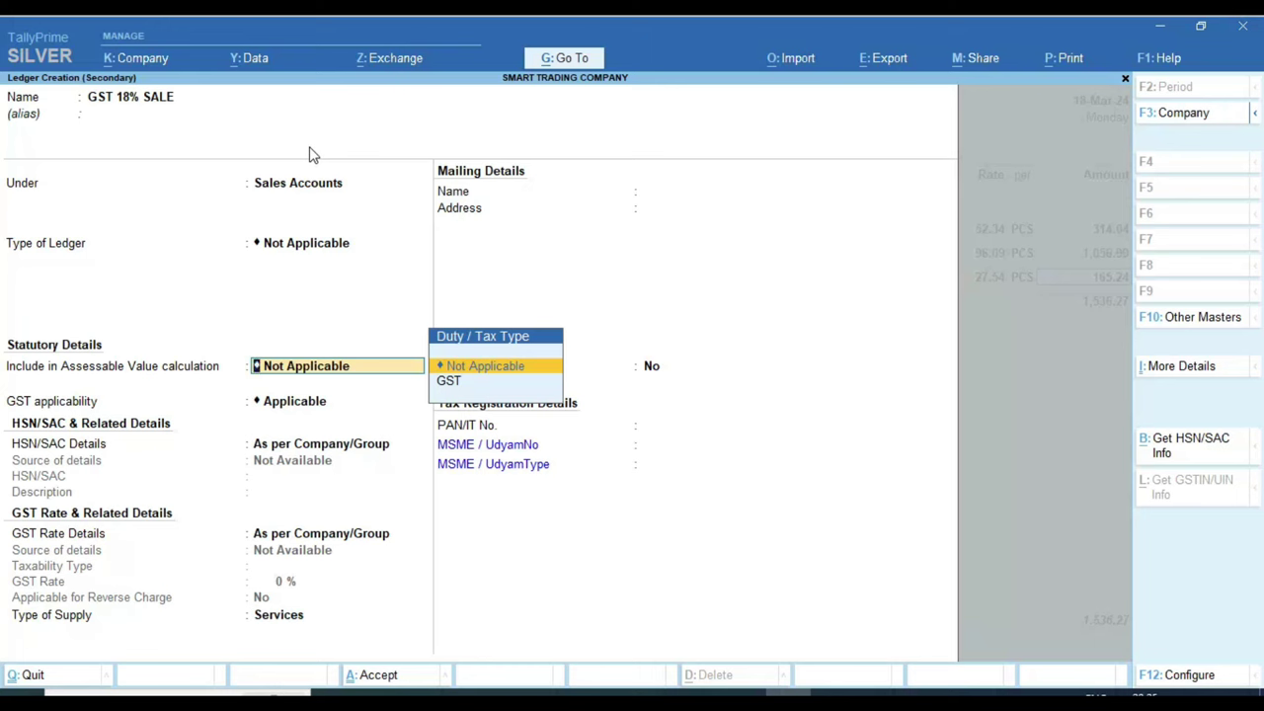
key(Return)
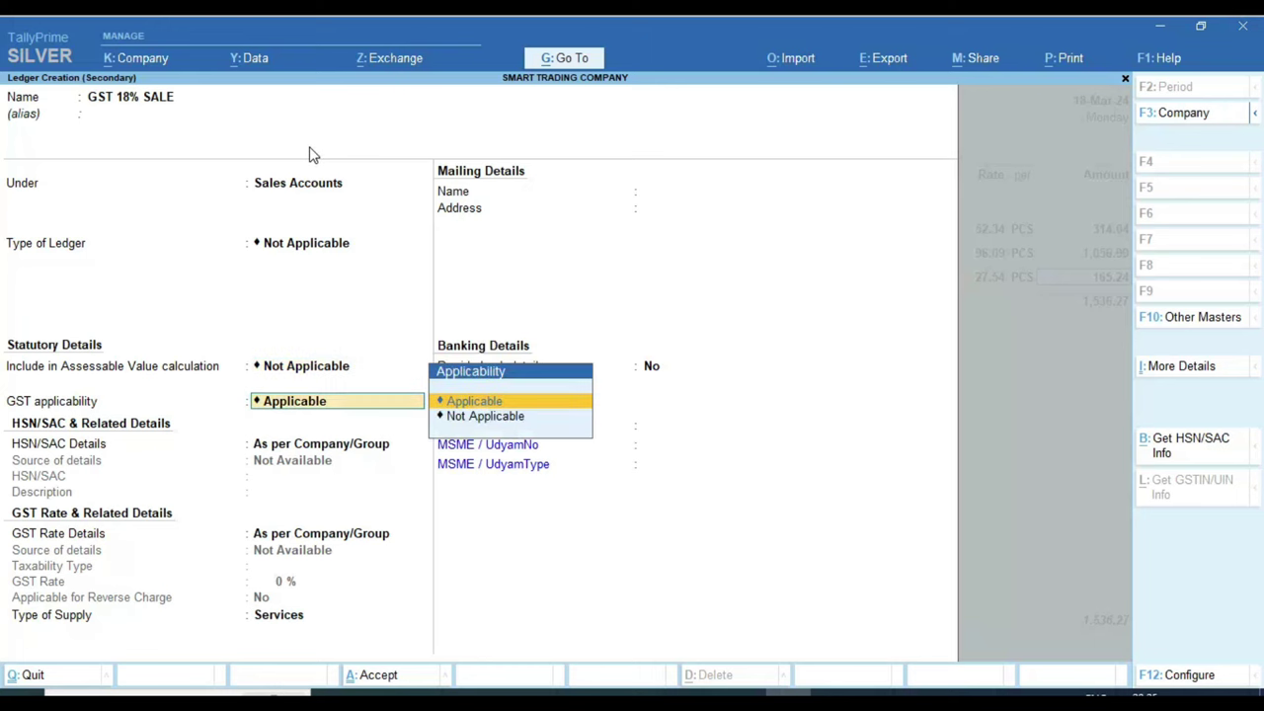
Step: Make the ledger GST applicable with company/group HSN default and Goods as the supply type
key(Return)
key(Down)
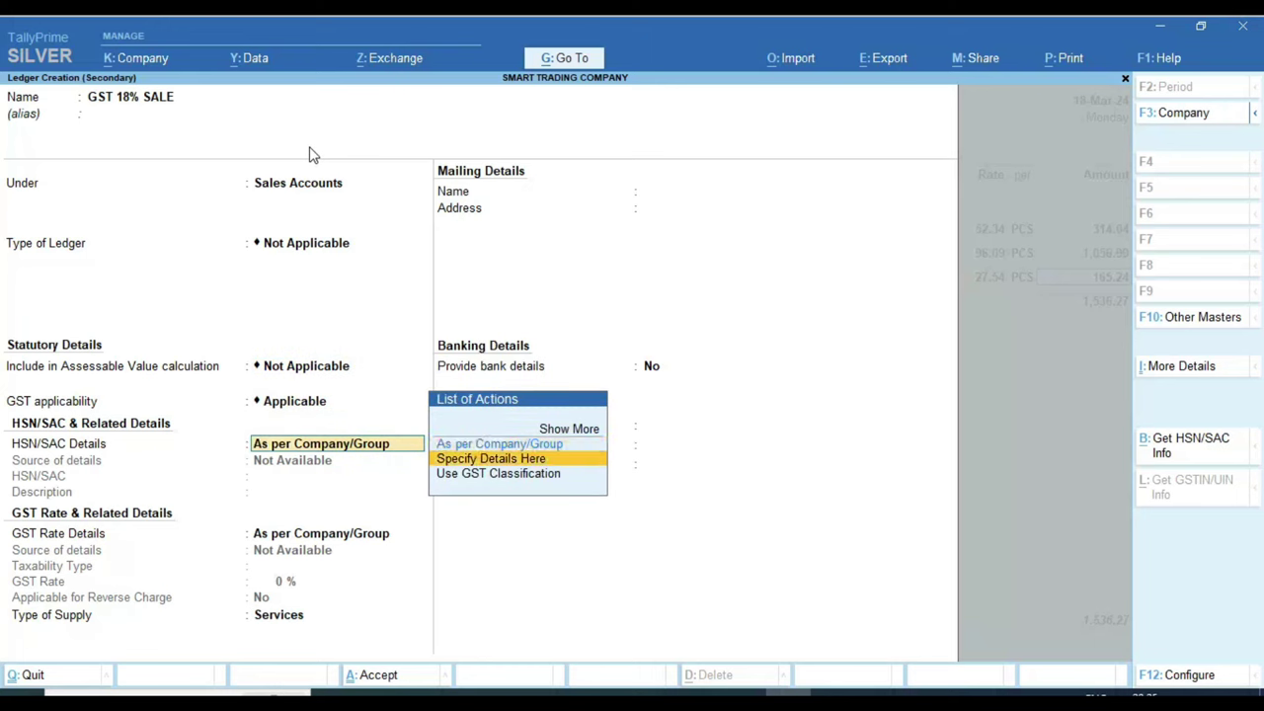
key(Return)
key(BackSpace)
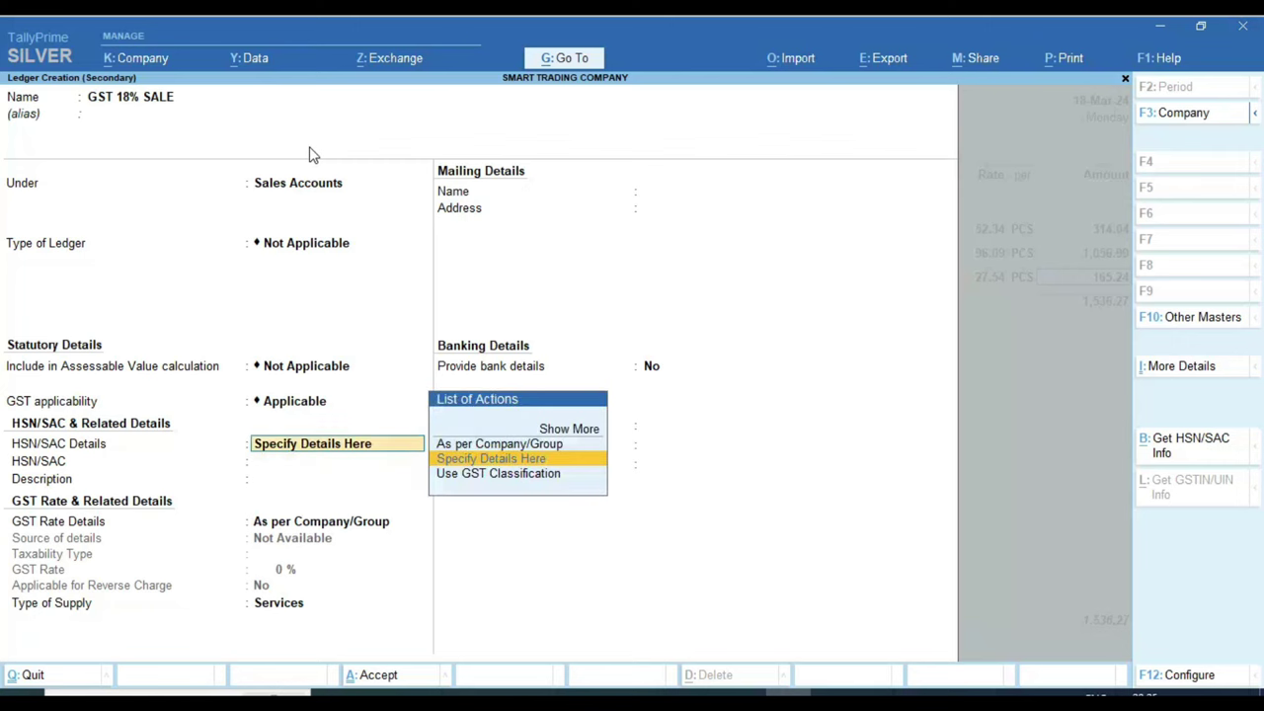
key(Up)
key(Return)
key(Return)
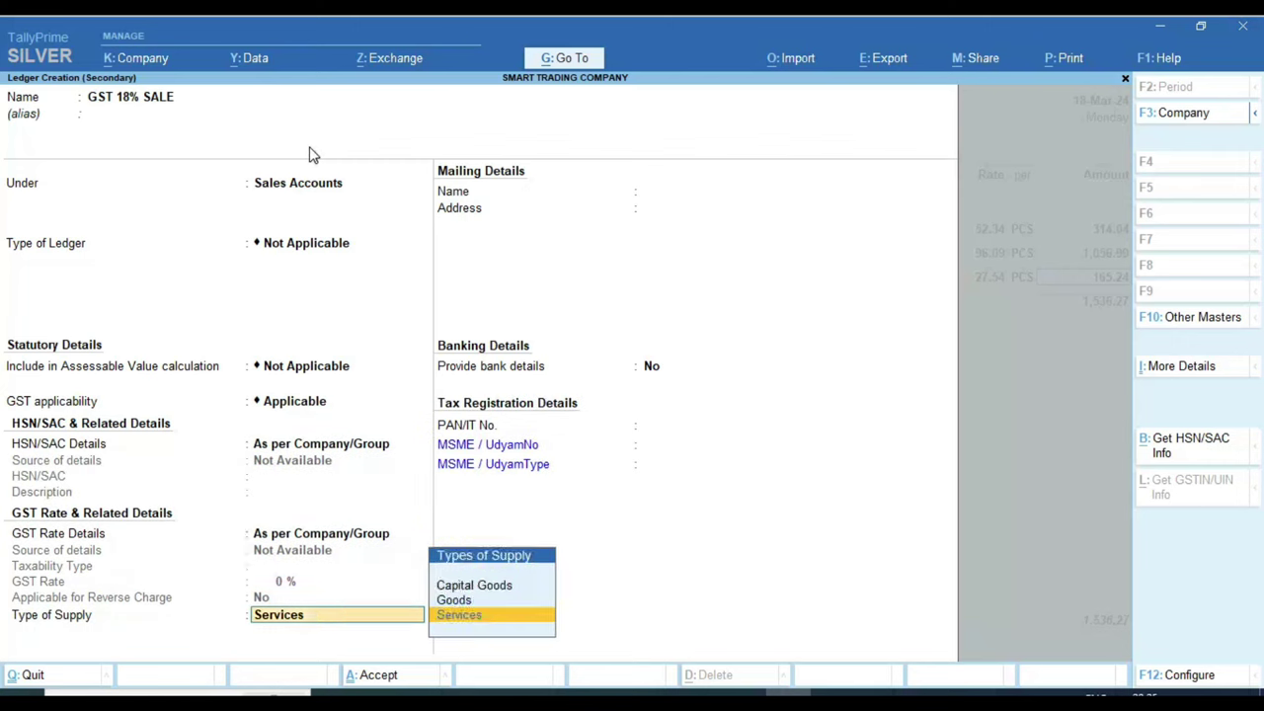
key(Up)
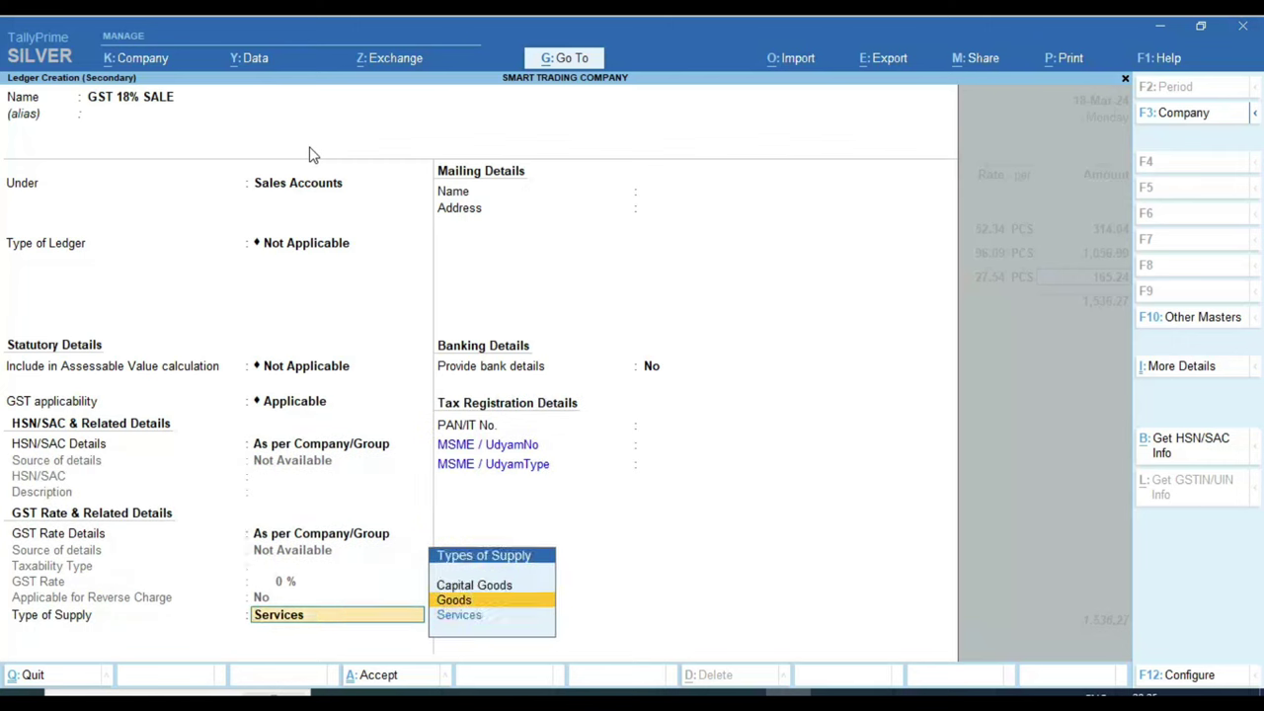
key(Return)
key(Return)
key(Return)
key(Return)
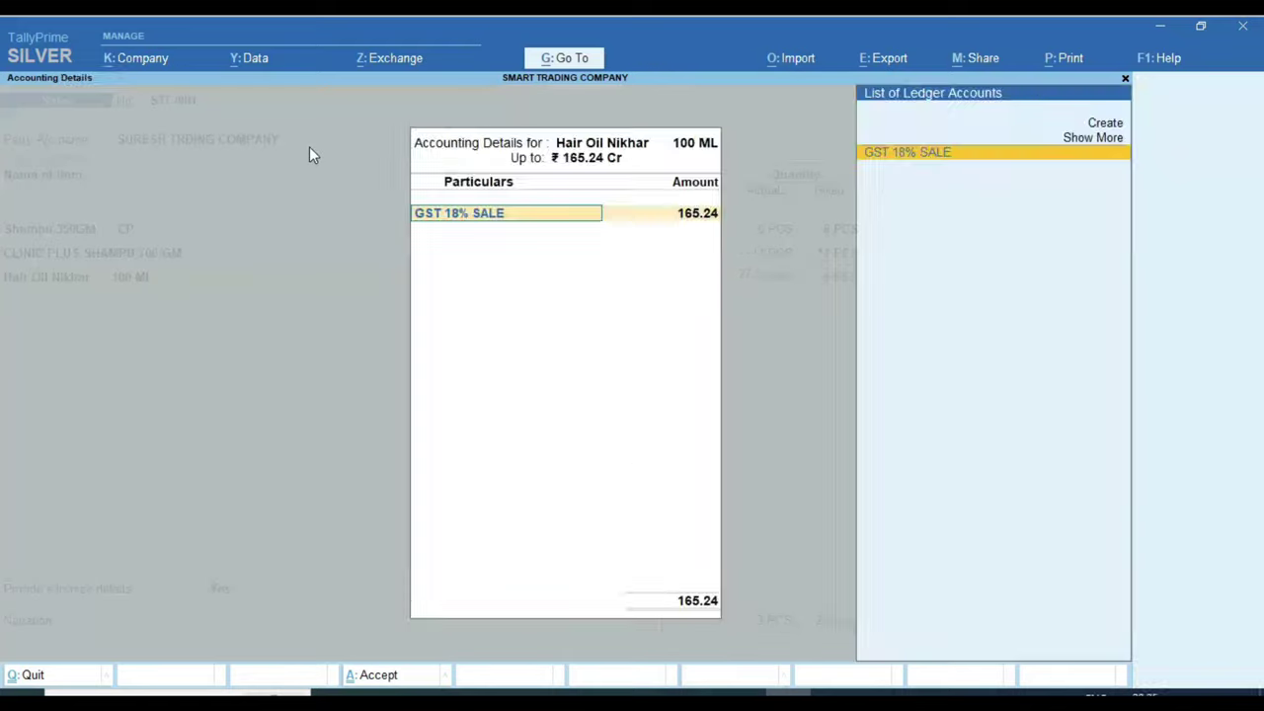
key(Return)
key(Return)
key(Return)
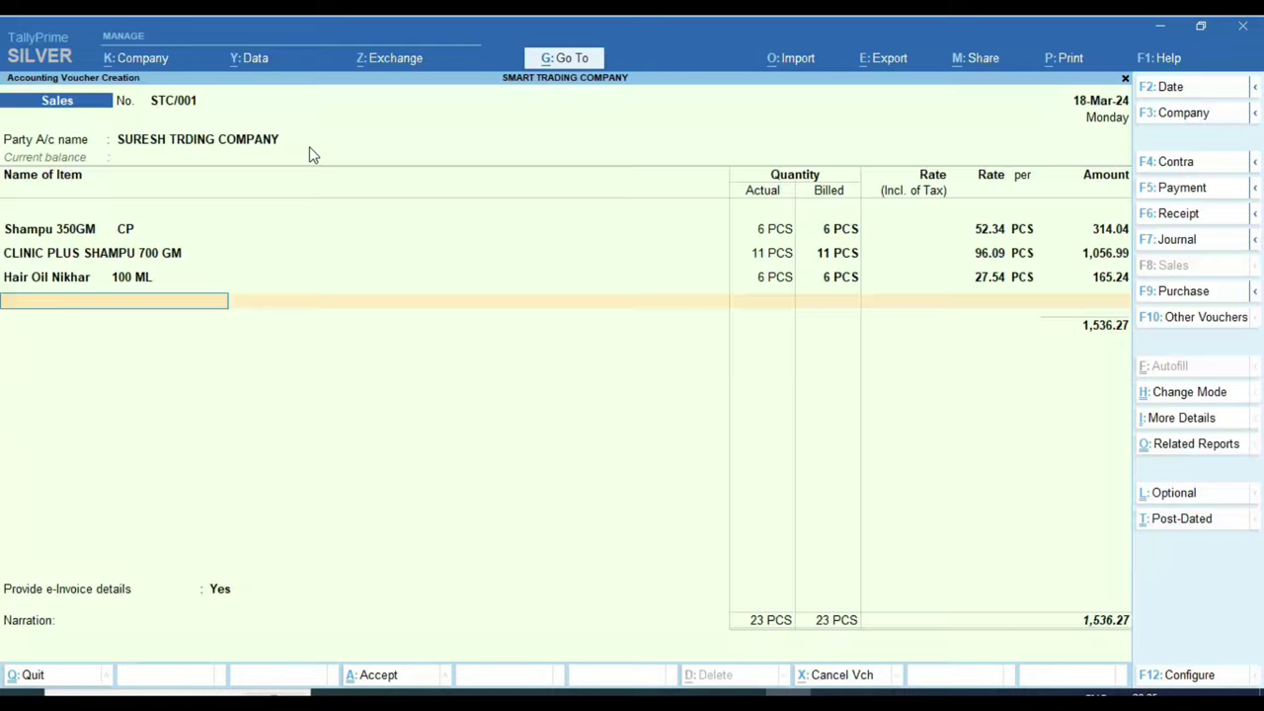
Step: Start a new stock item named Hair Oil Nikhar 450 ML, adapted from the previous item's name
key(alt+Tab)
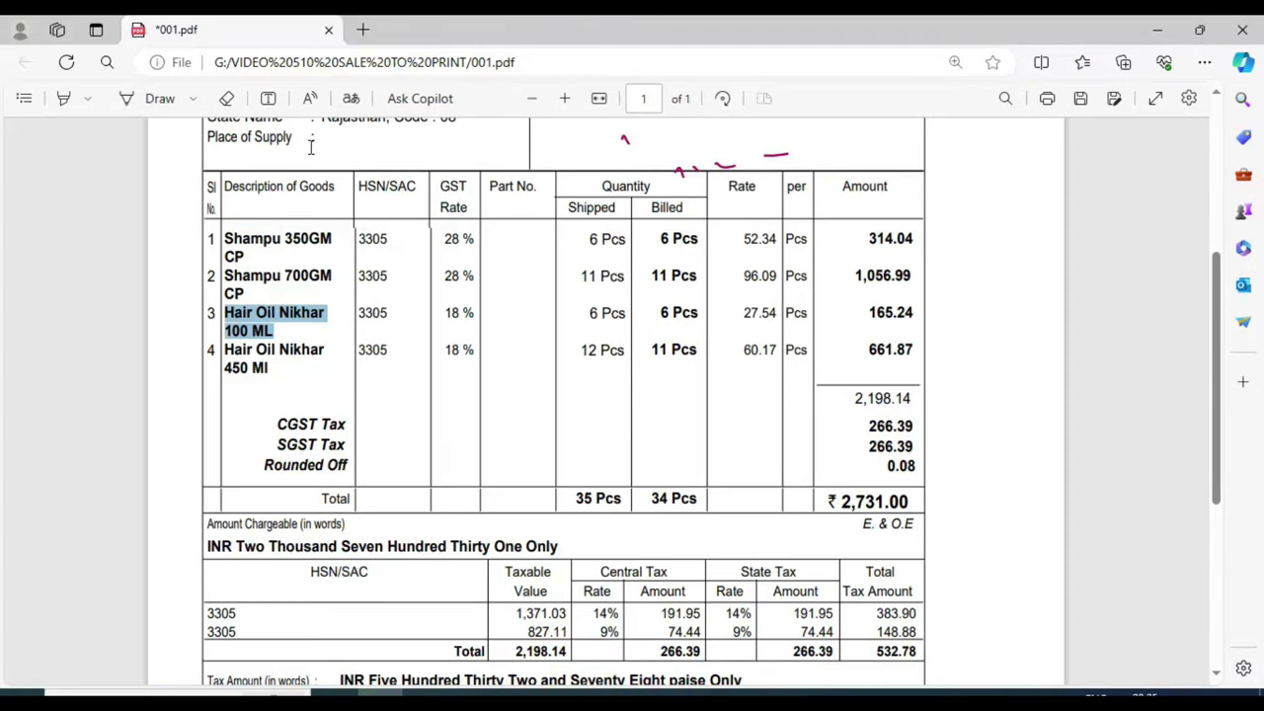
key(alt+Tab)
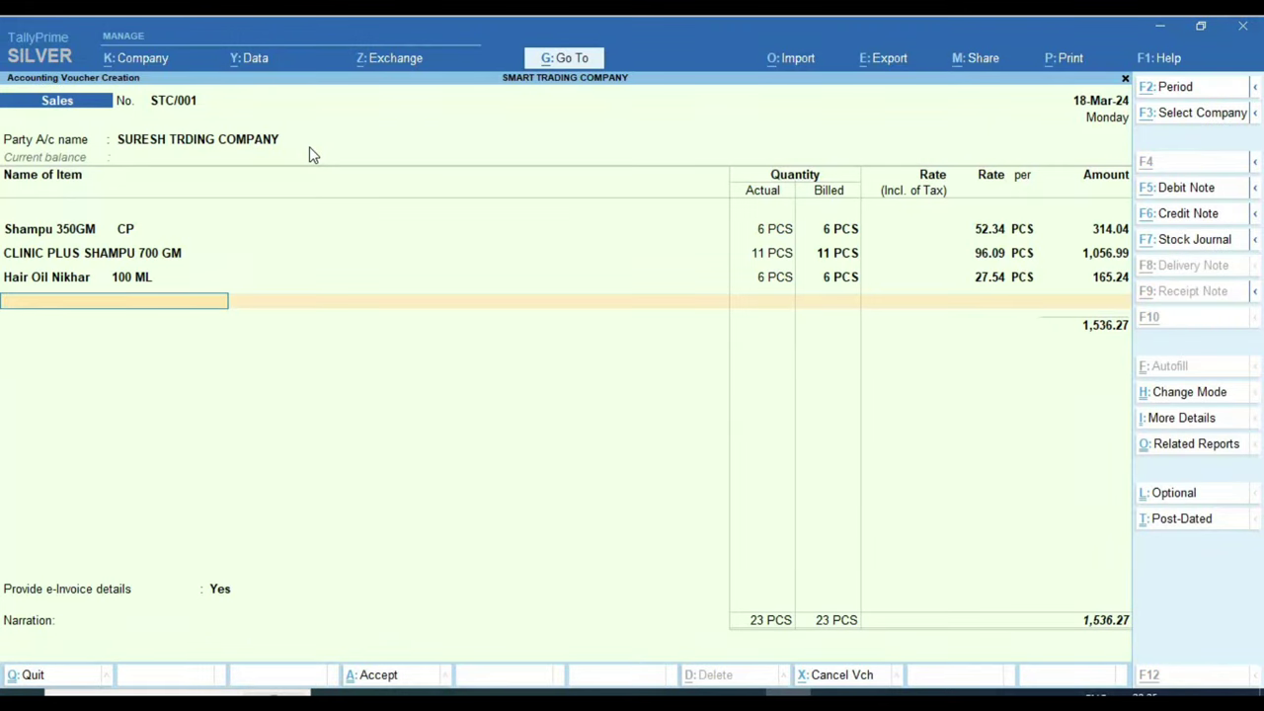
key(alt+c)
text(Hair Oil Nikhar 100 ML)
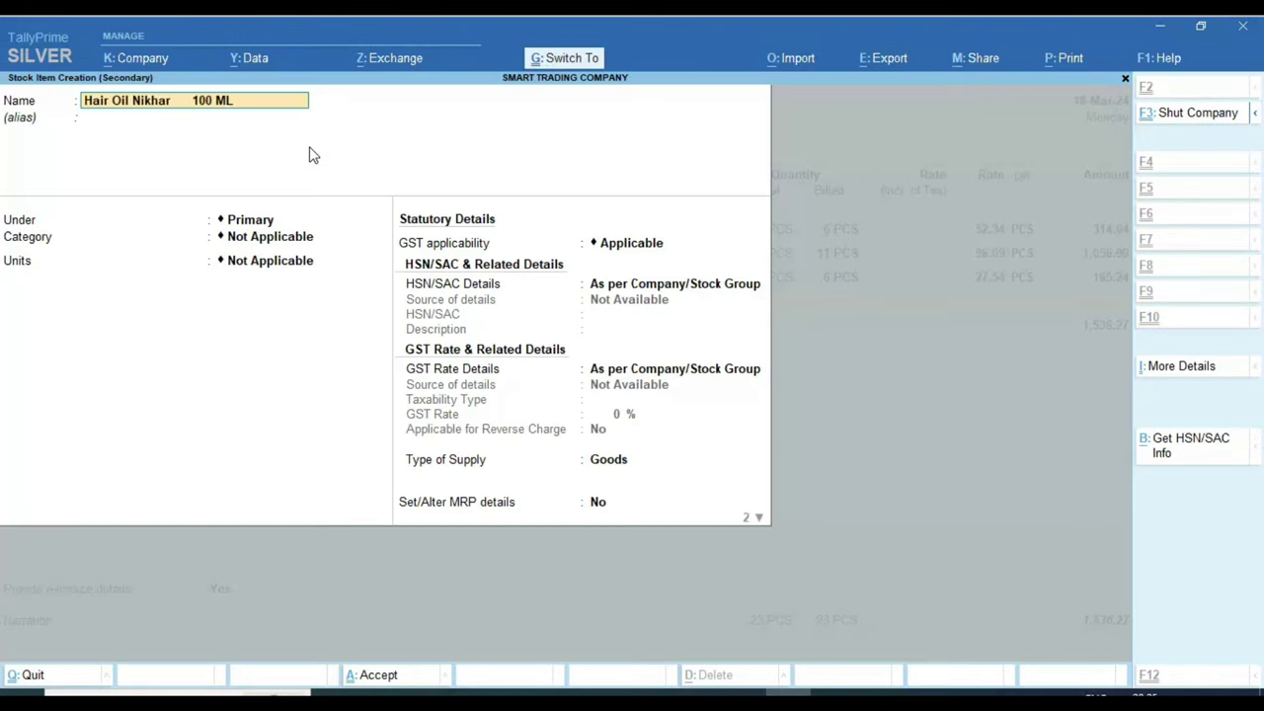
key(alt+Tab)
key(alt+Tab)
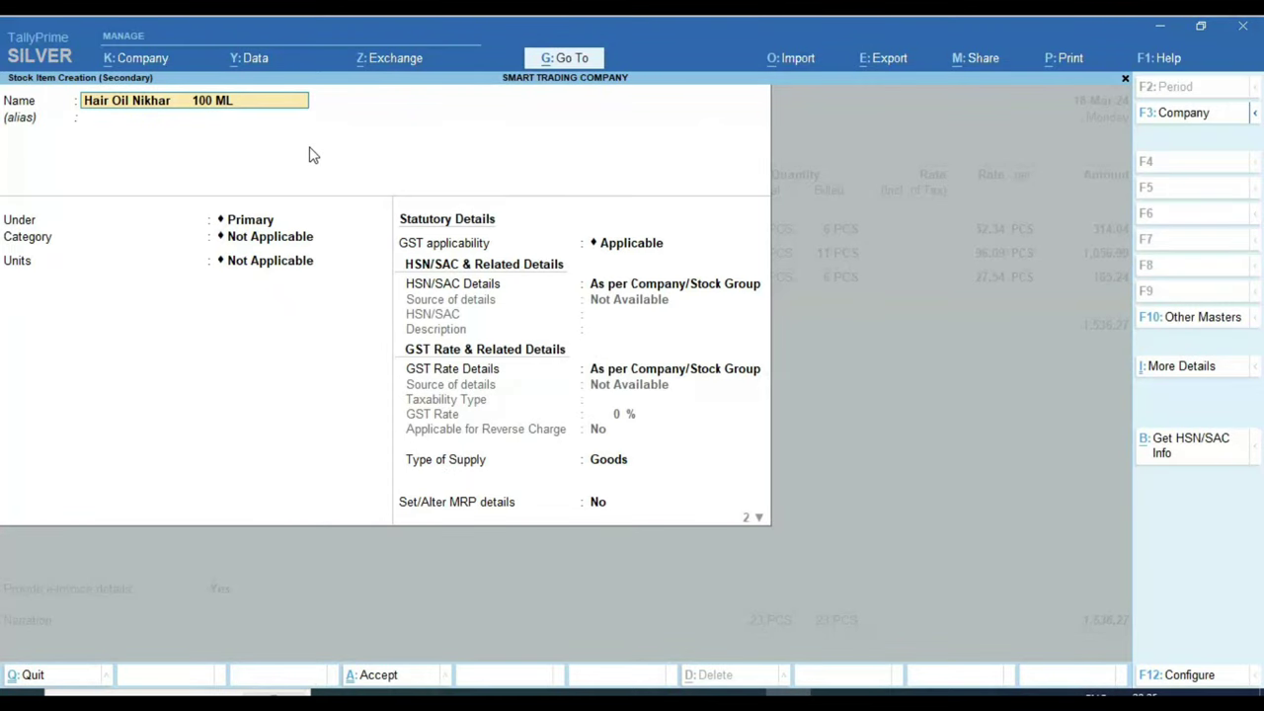
key(Delete)
key(Delete)
text(45)
key(Return)
Step: Place the item under COSMETIC STOCK in PCS units with HSN code 3305
key(Return)
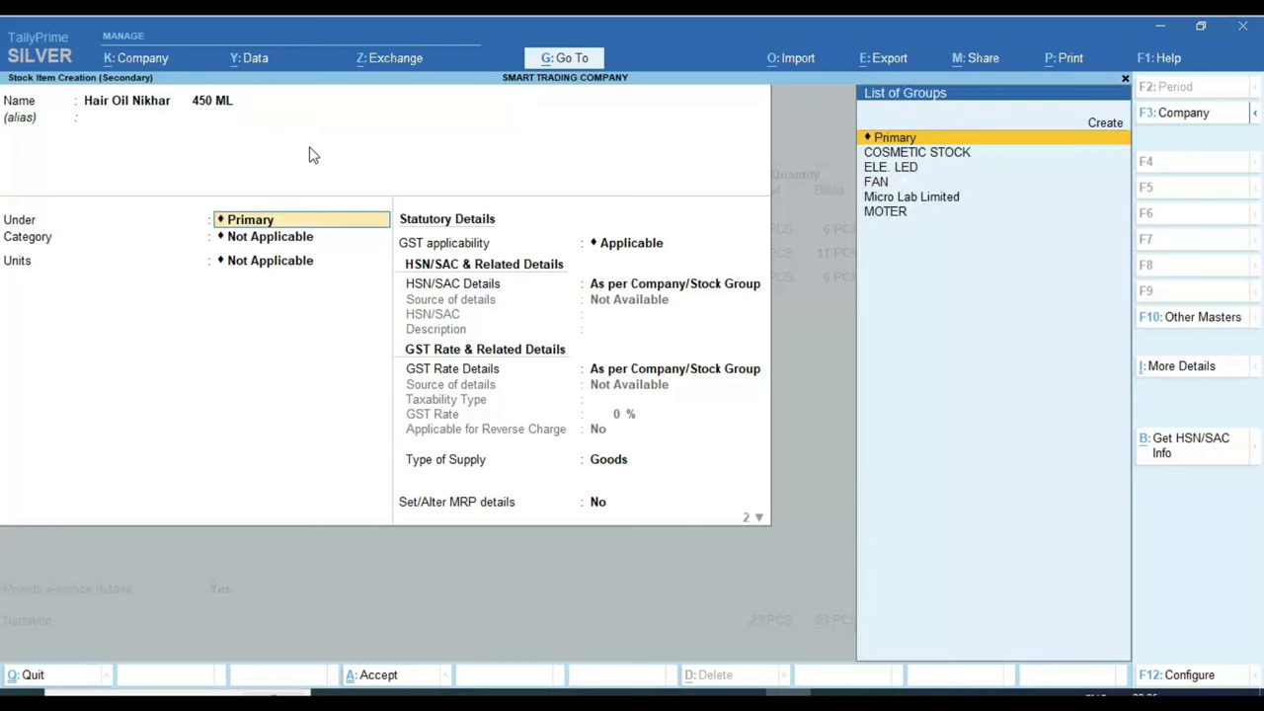
key(Down)
key(Return)
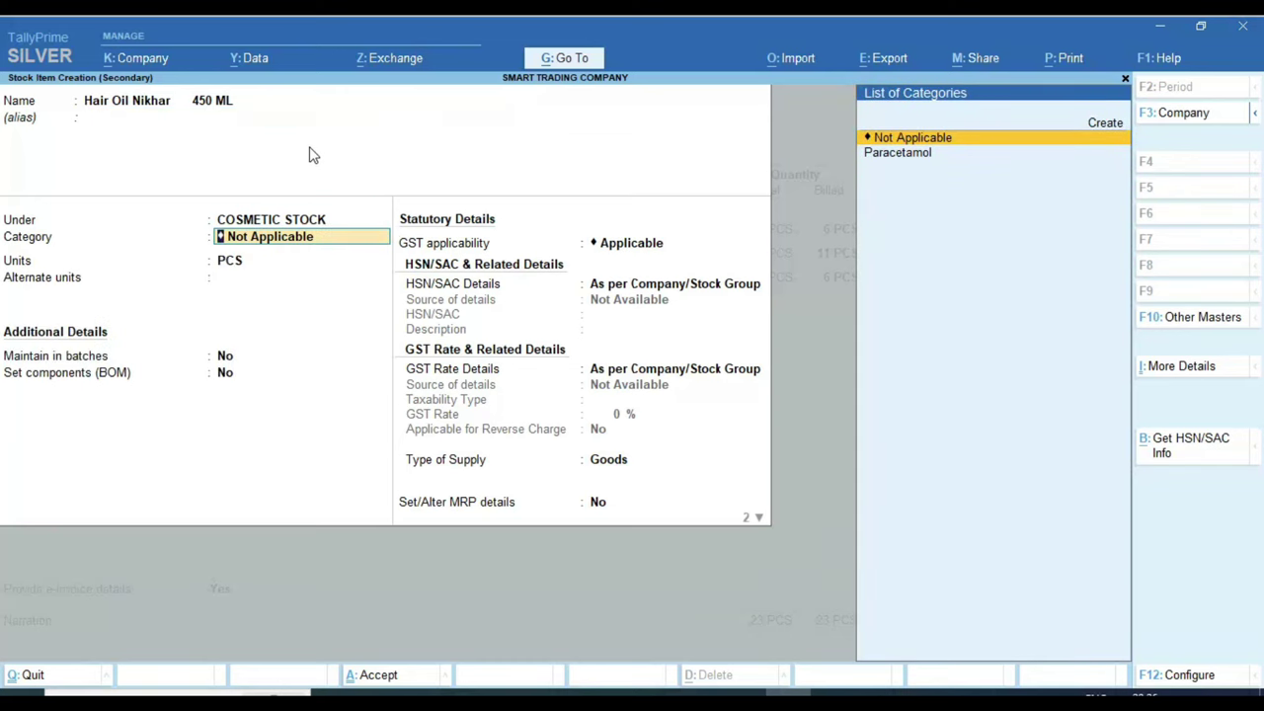
key(Return)
key(Return)
key(Return)
key(Return)
key(Return)
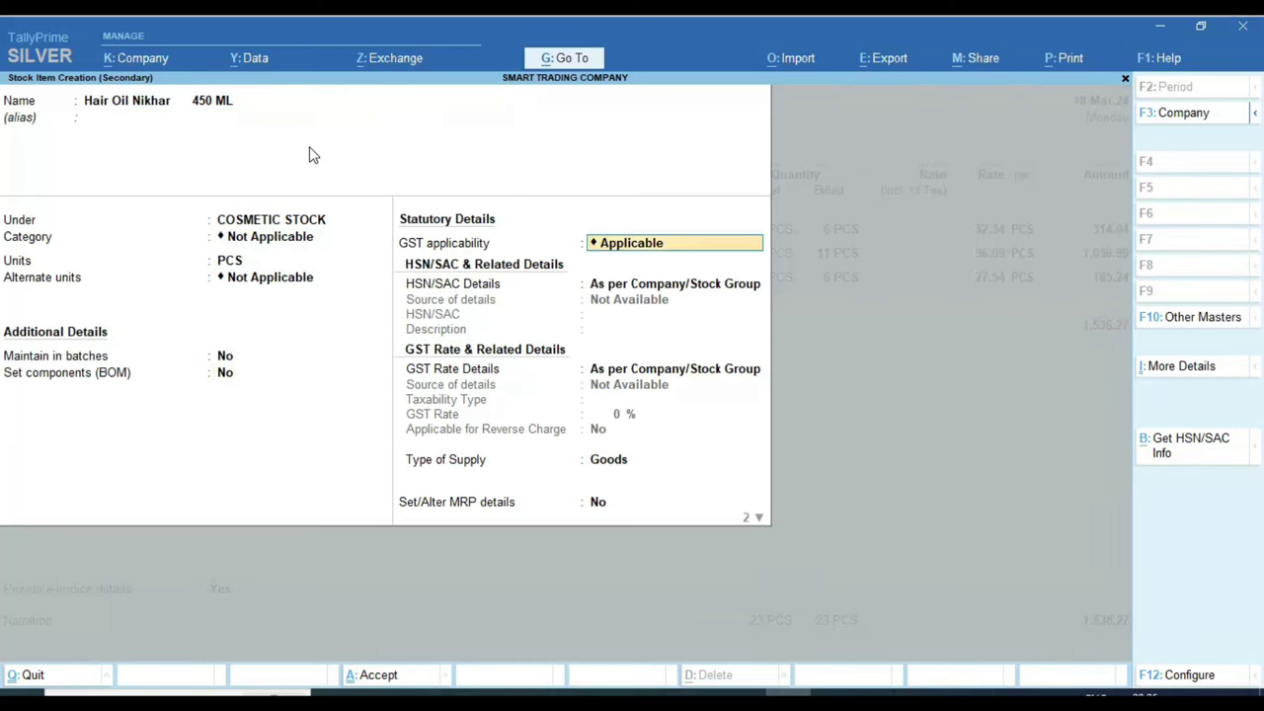
key(Return)
key(Down)
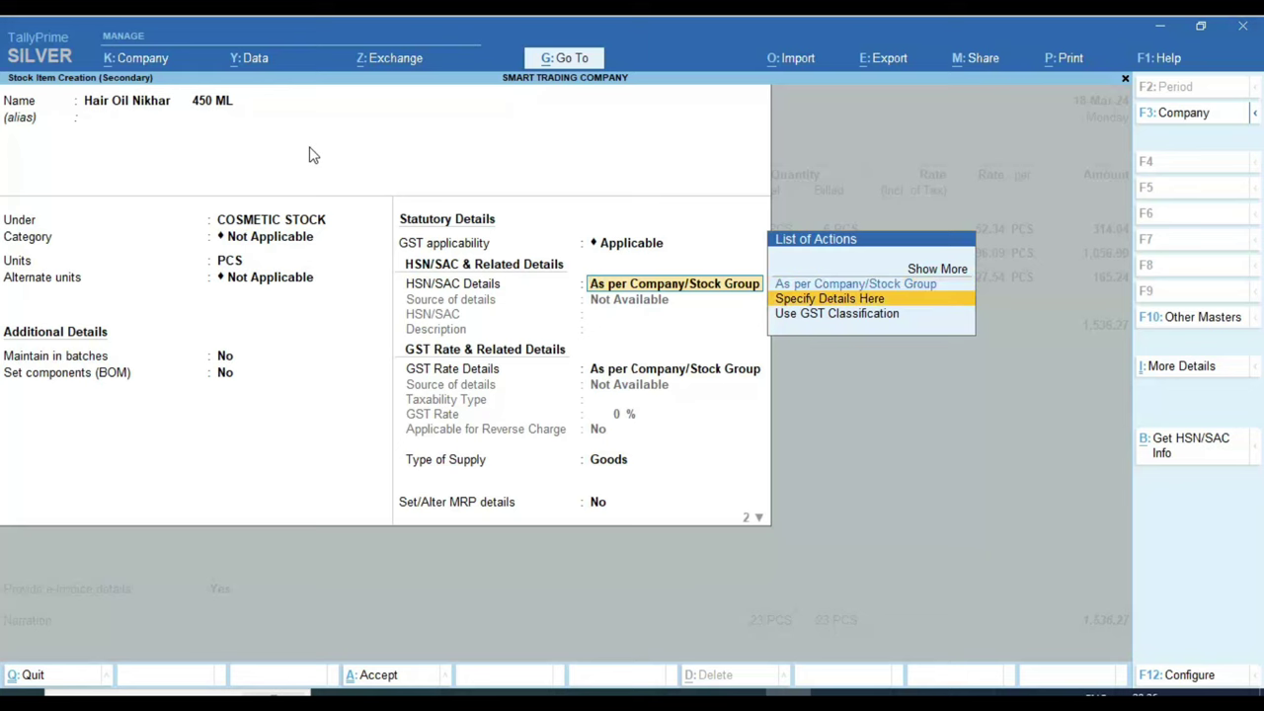
key(Return)
key(alt+Tab)
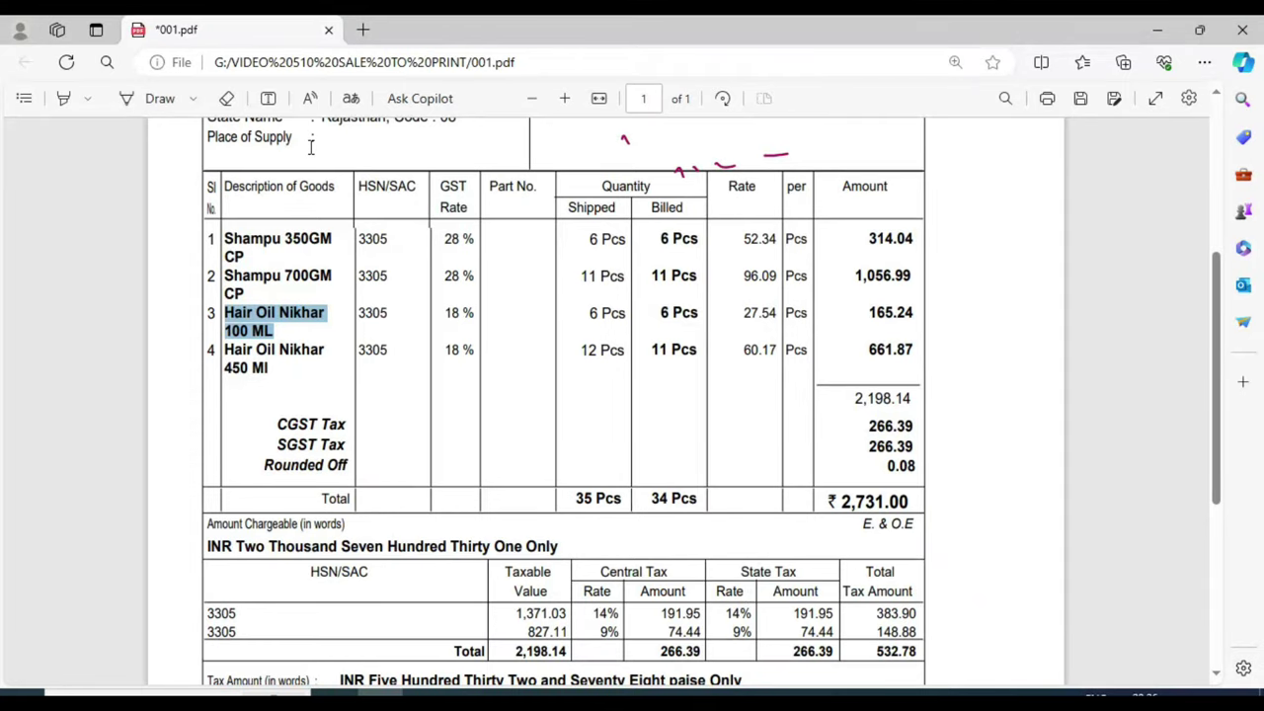
key(alt+Tab)
text(3305)
key(Return)
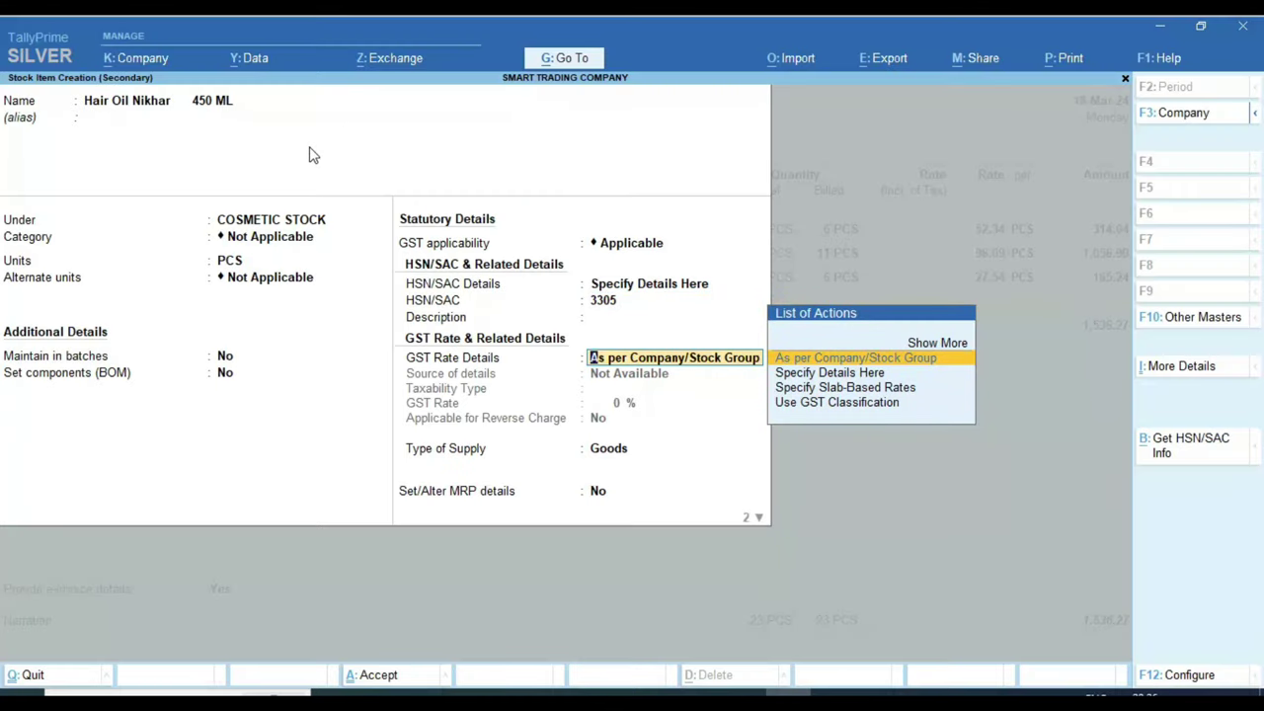
Step: Set the item's GST as Taxable at 18%, save it, and check the invoice quantities 12 and 11
key(Down)
key(Return)
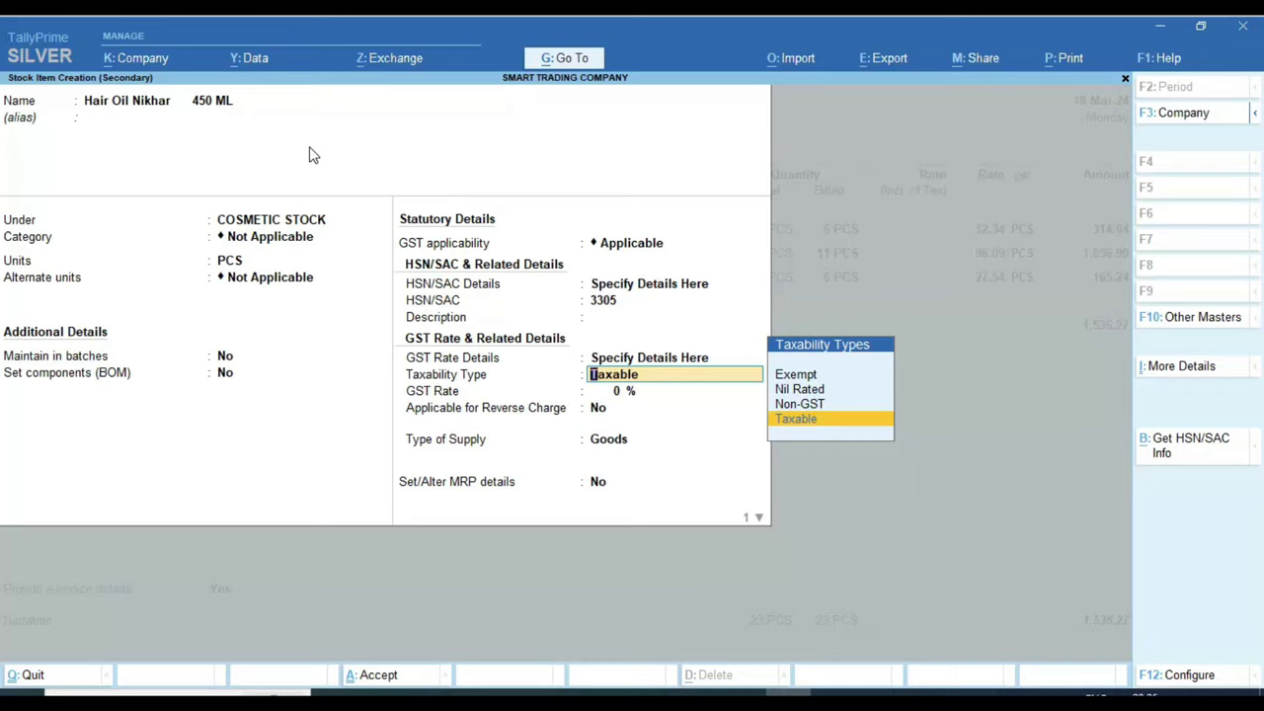
key(Return)
key(alt+Tab)
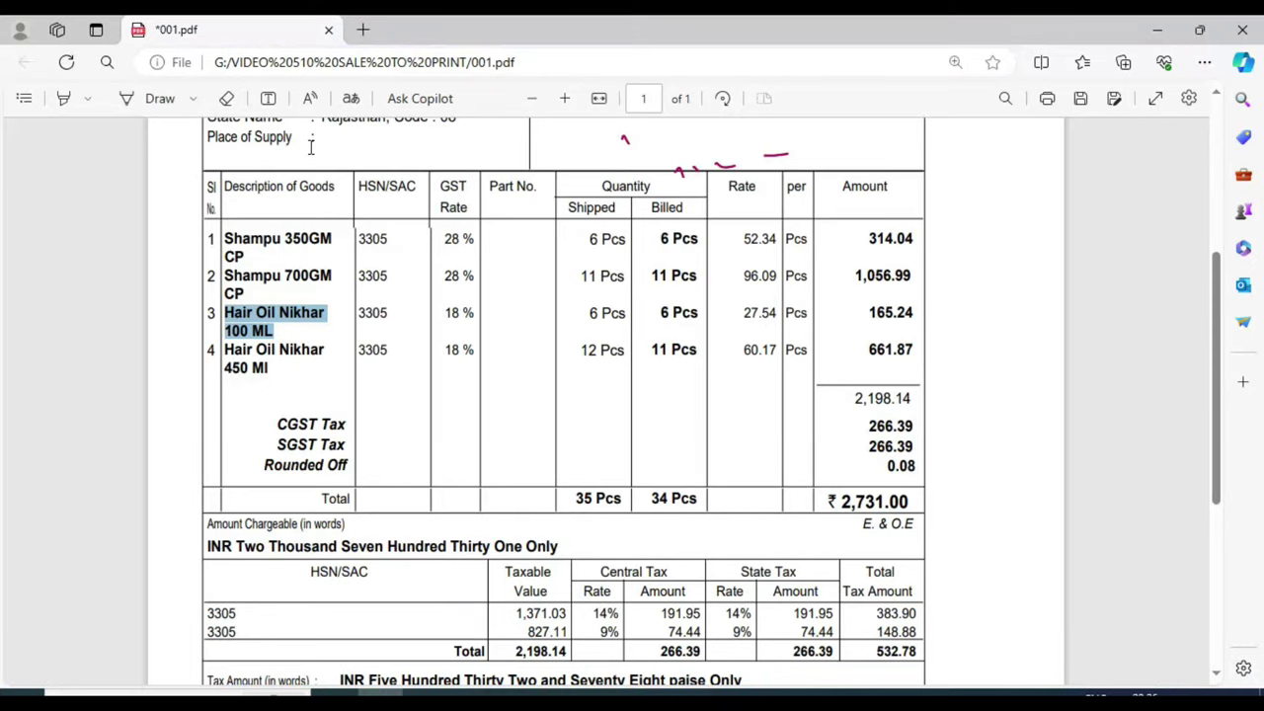
key(alt+Tab)
text(18)
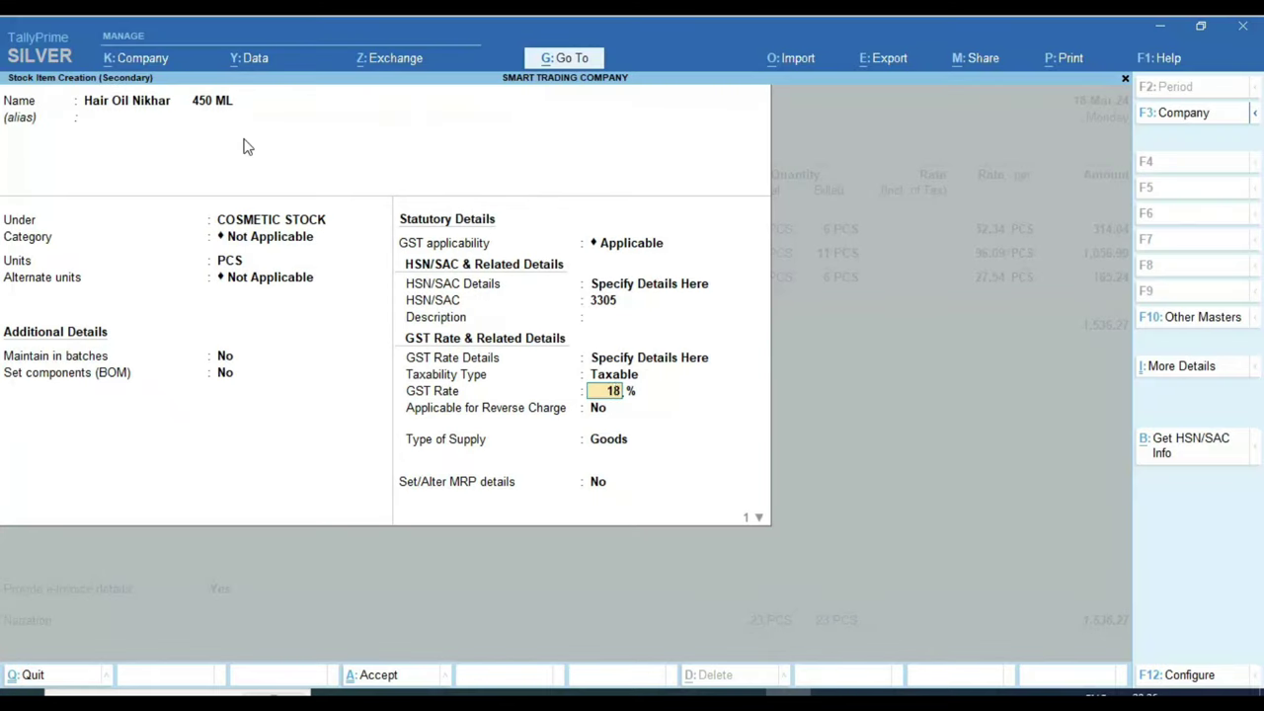
key(Return)
key(Return)
key(Return)
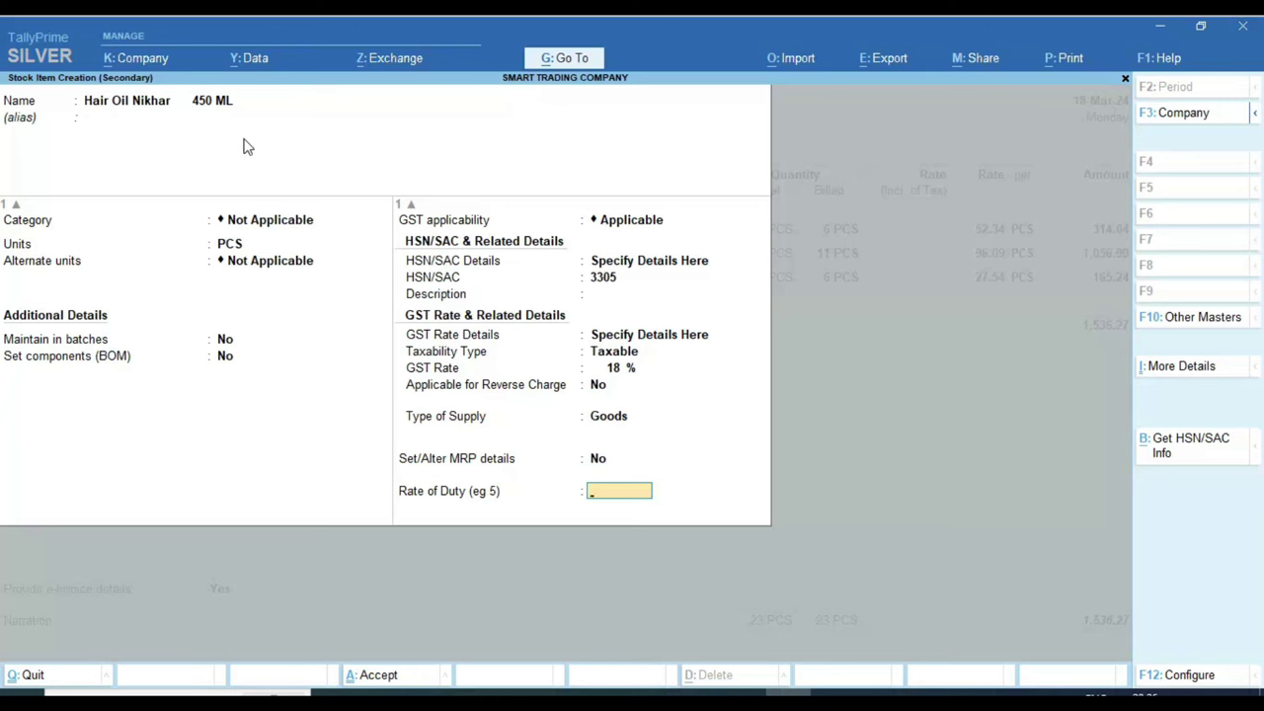
key(Return)
key(Return)
key(alt+Tab)
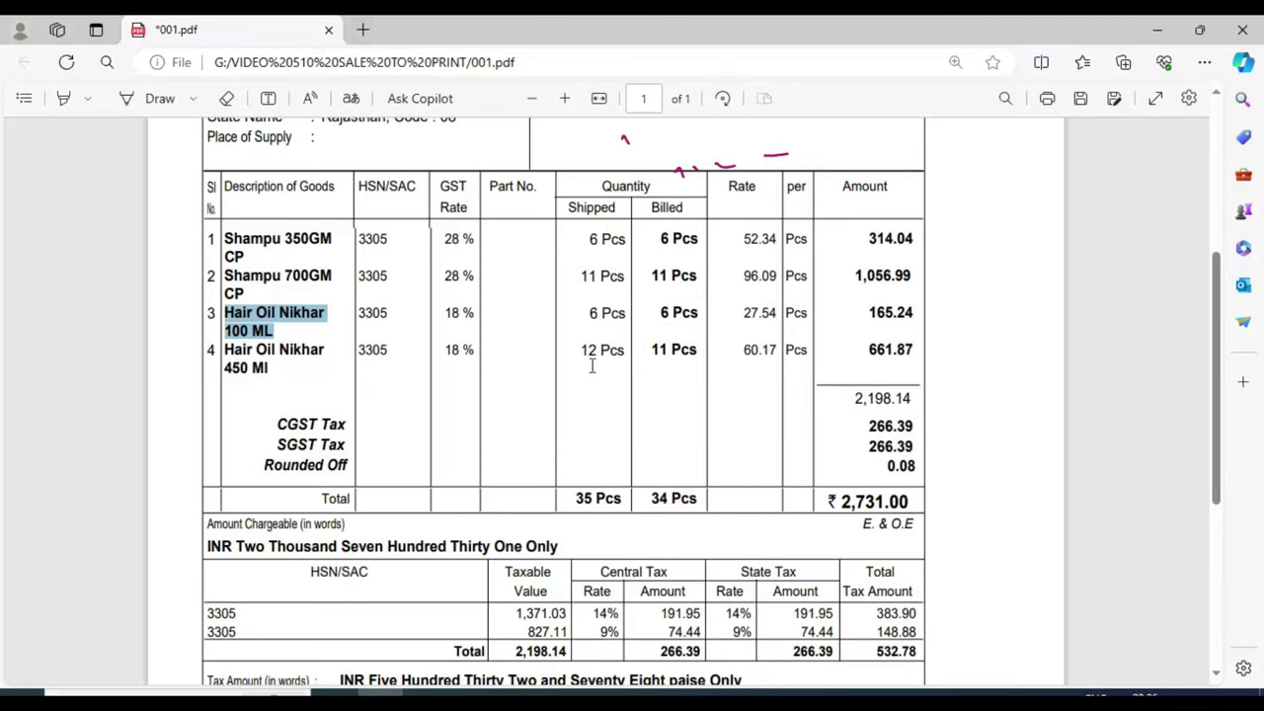
drag(581, 351, 600, 351)
click(664, 354)
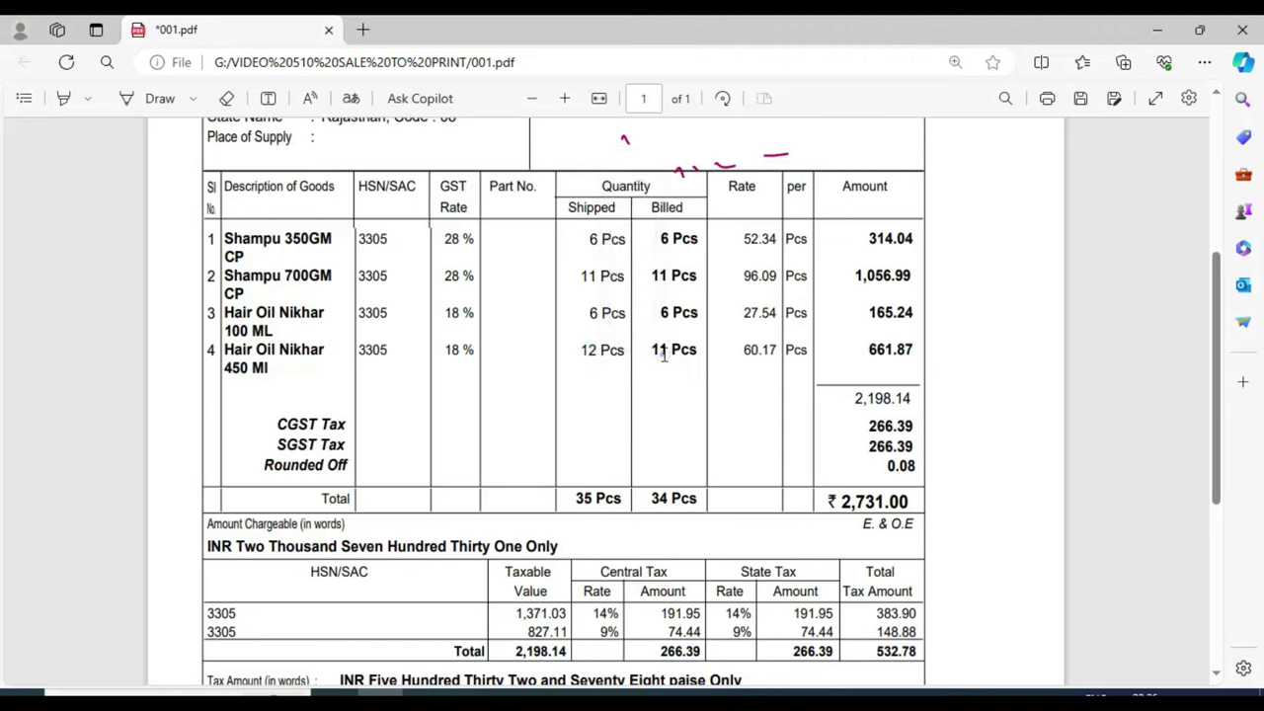
key(alt+Tab)
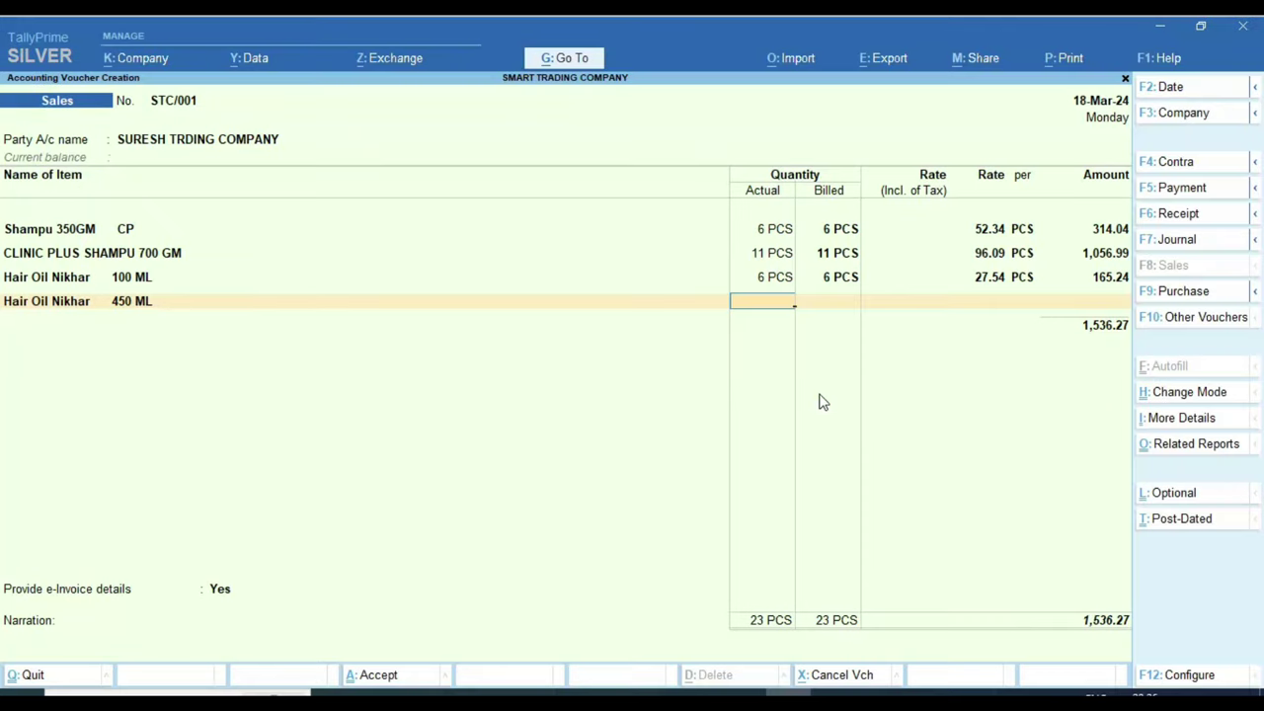
Step: Enter actual quantity 12 and billed quantity 11 on the Hair Oil line, dismissing negative stock warnings
text(123)
key(BackSpace)
key(Return)
key(Return)
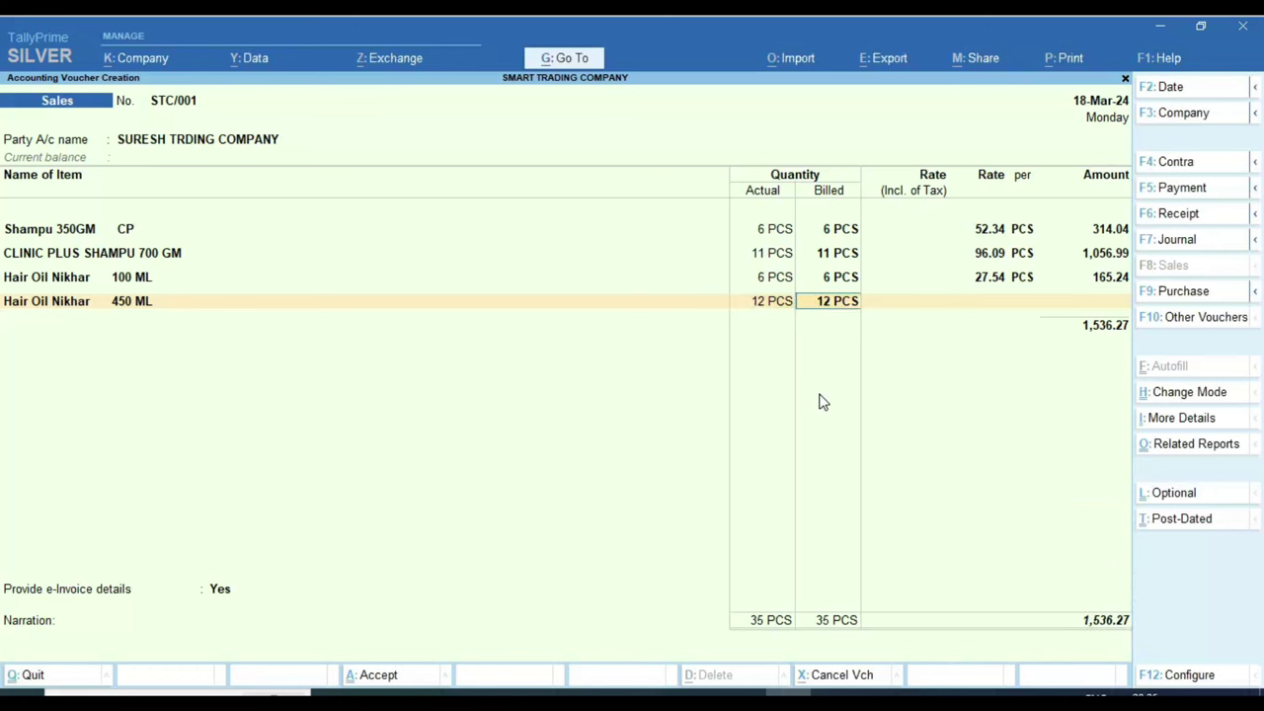
text(11)
key(Return)
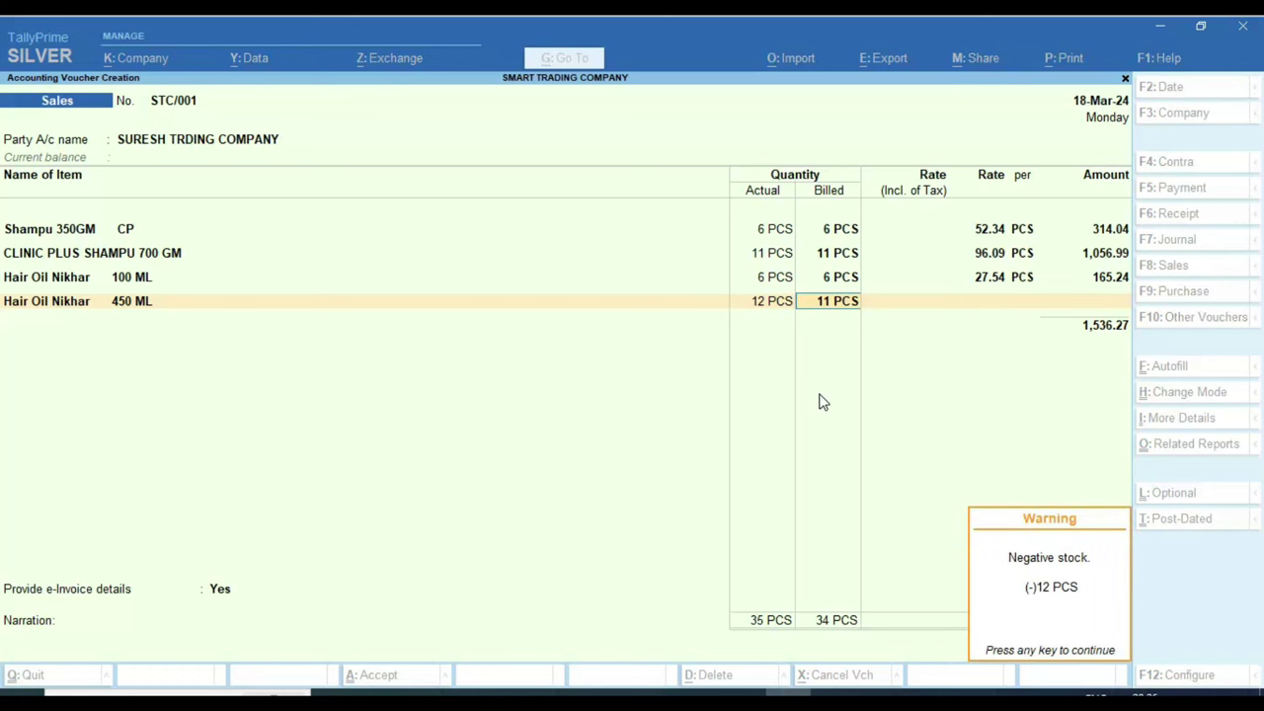
key(Return)
key(Up)
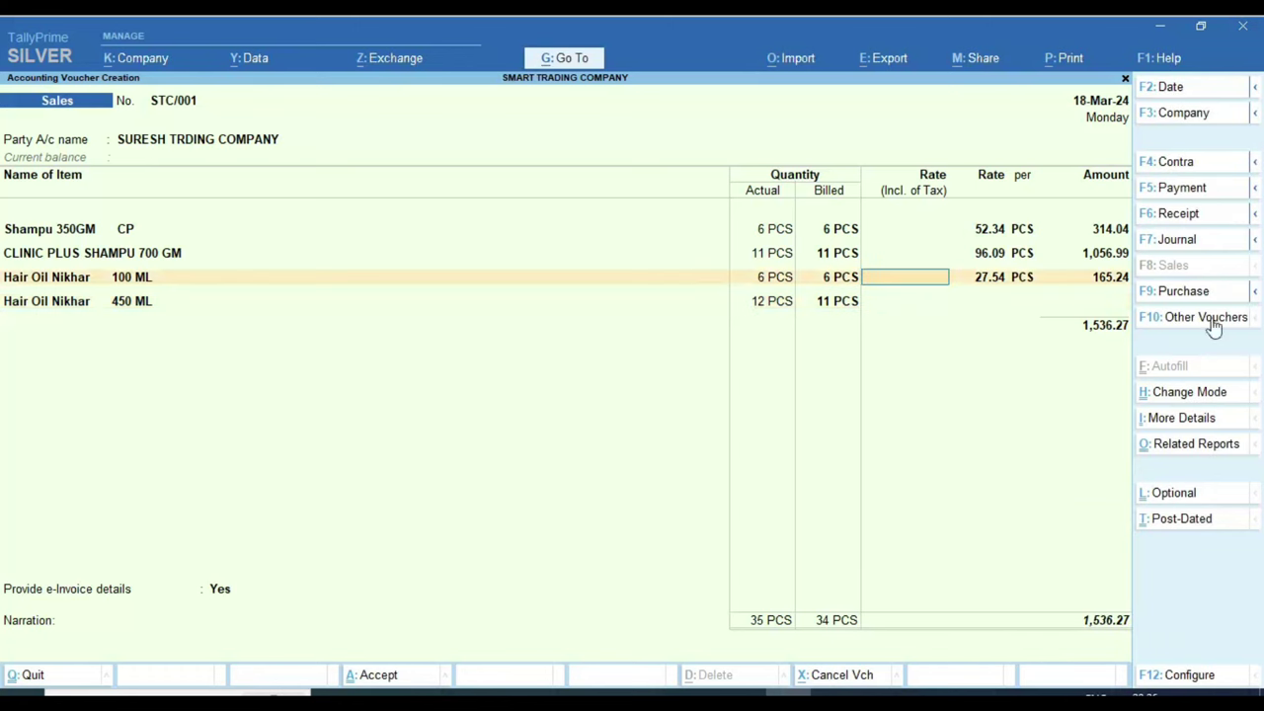
key(Down)
key(Return)
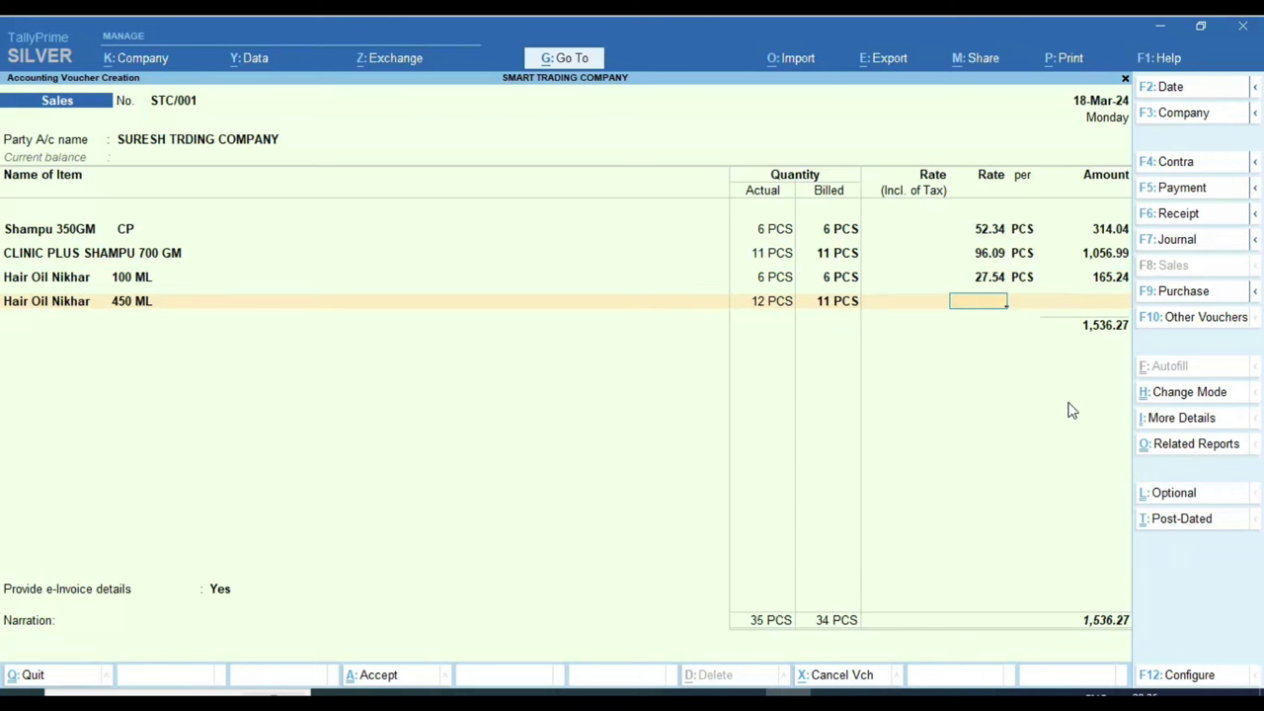
Step: Set the rate to 60.17 per PCS, accept amount 661.87, and post it to GST 18% SALE
key(alt+Tab)
key(alt+Tab)
text(60.17)
key(Return)
key(Return)
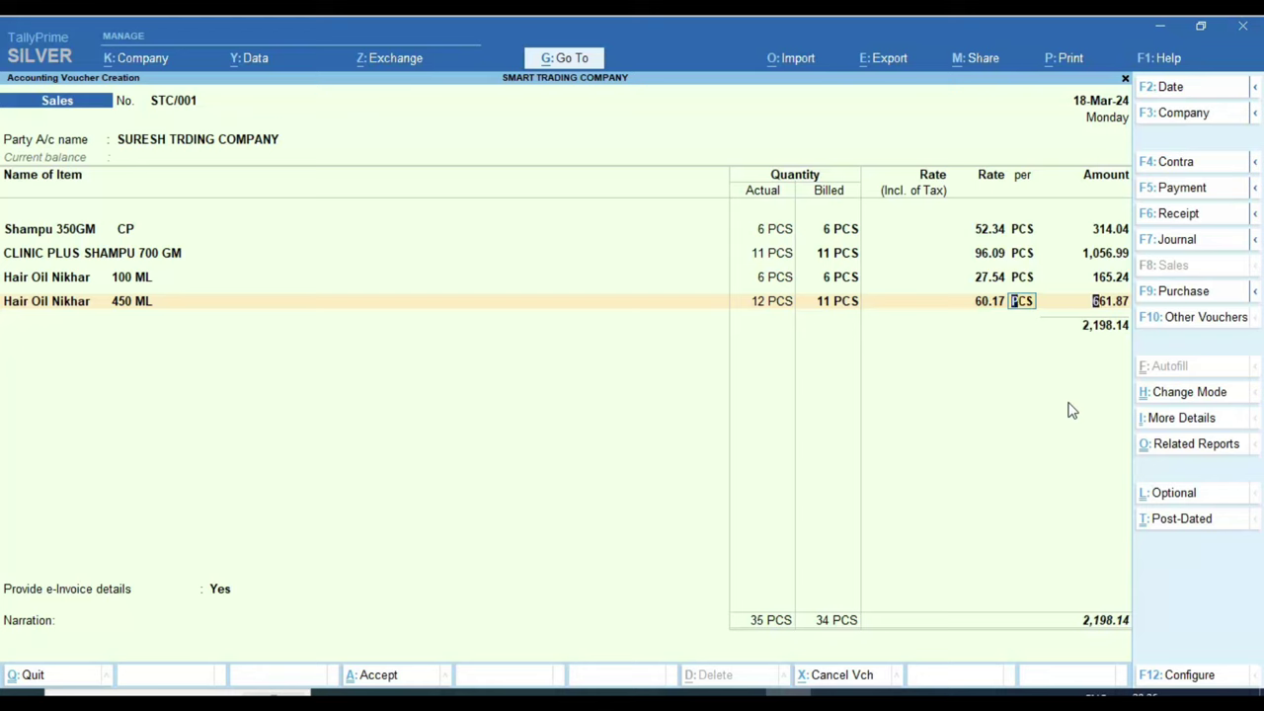
key(alt+Tab)
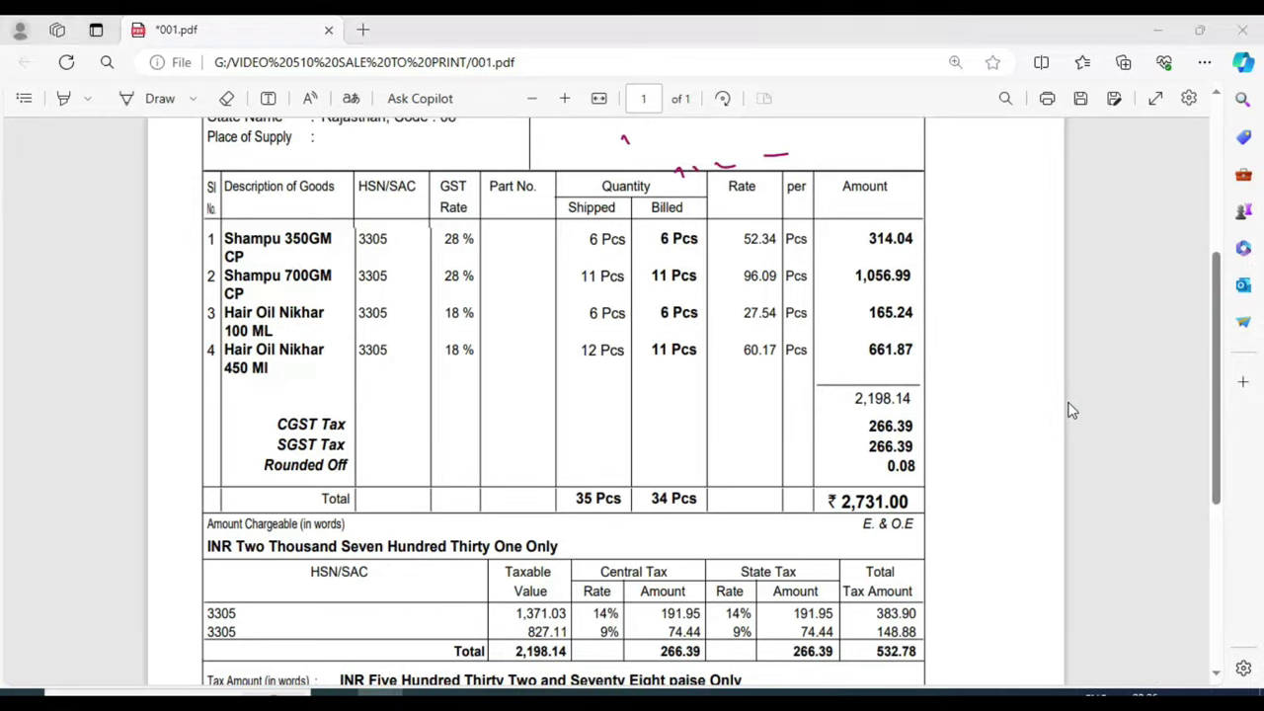
key(alt+Tab)
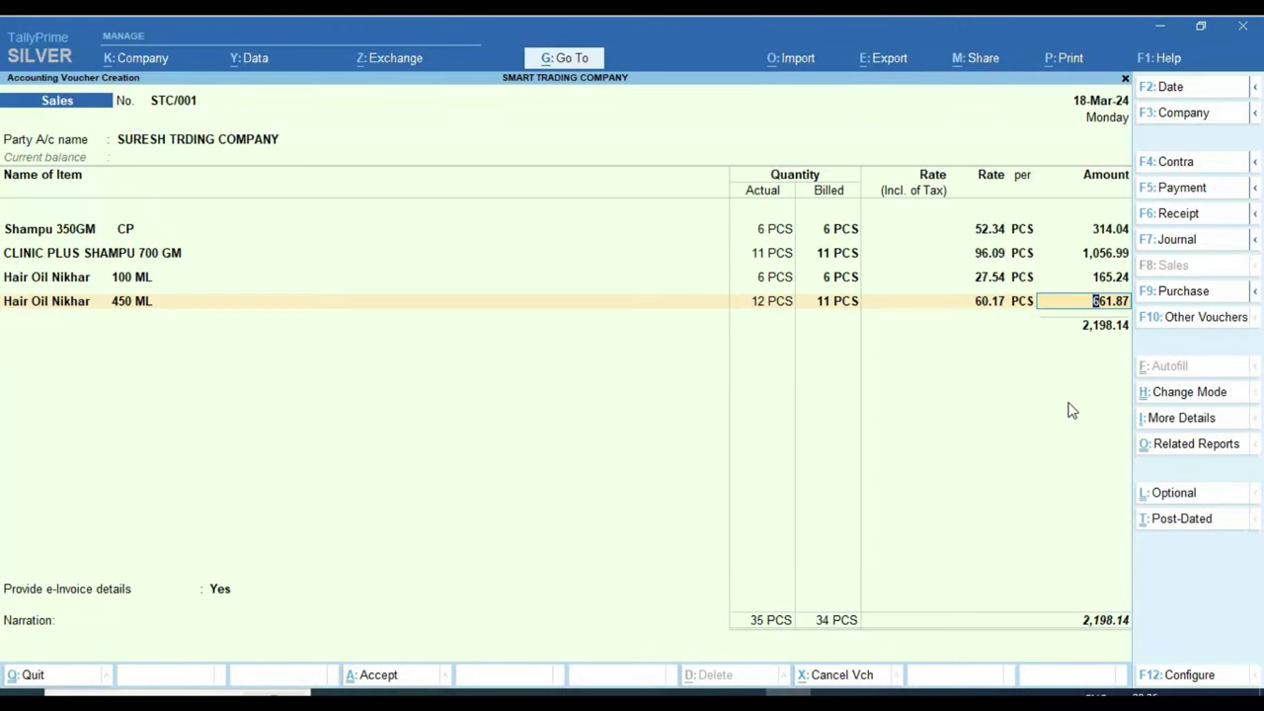
key(alt)
key(alt+Tab)
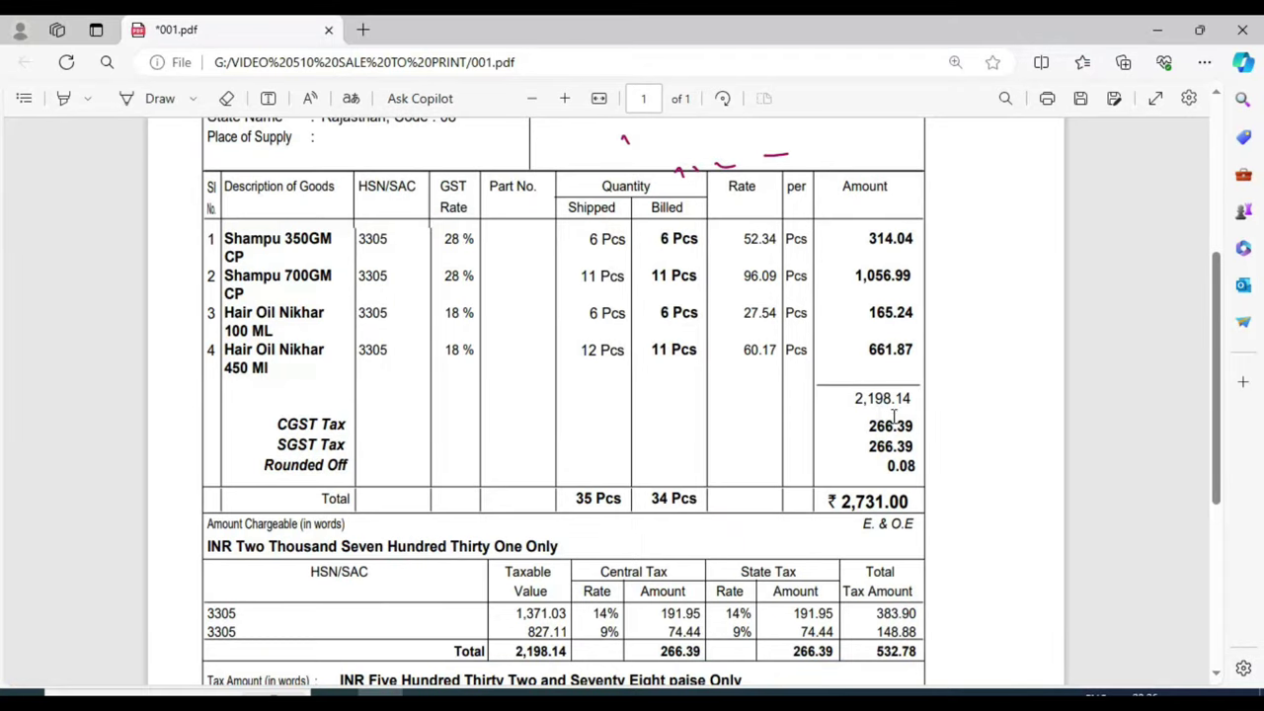
key(alt+Tab)
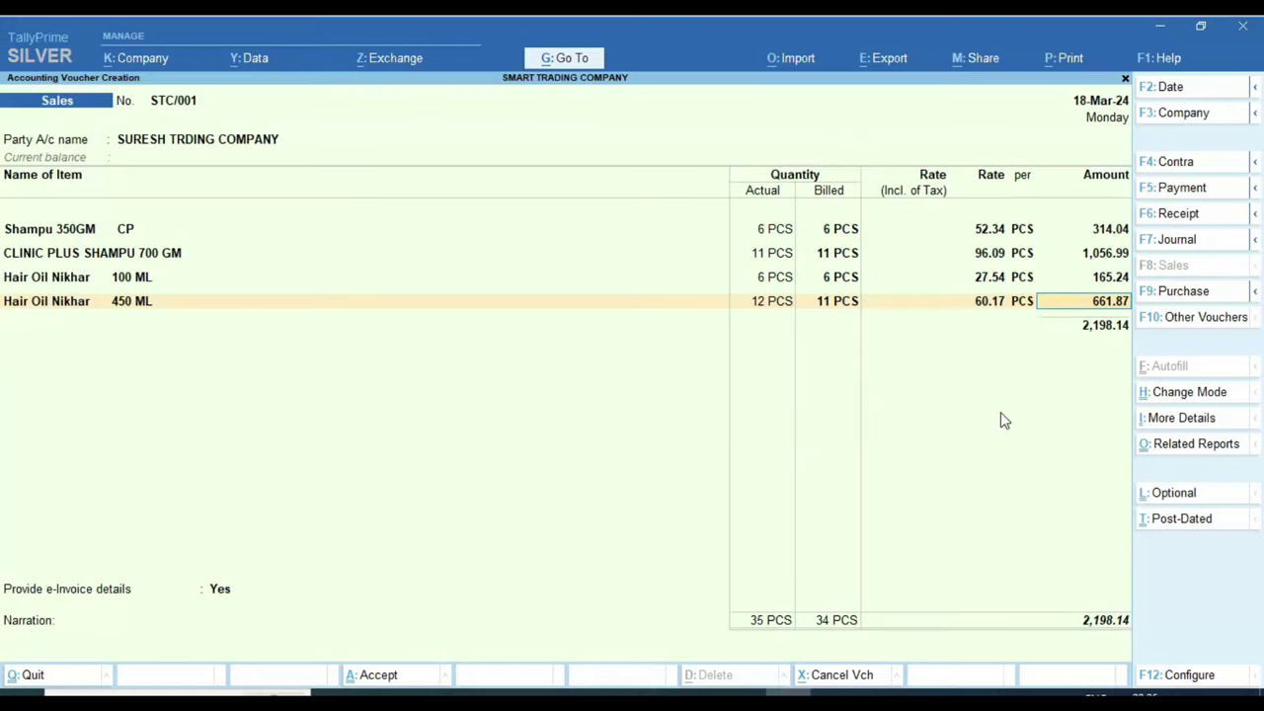
key(Return)
text(18)
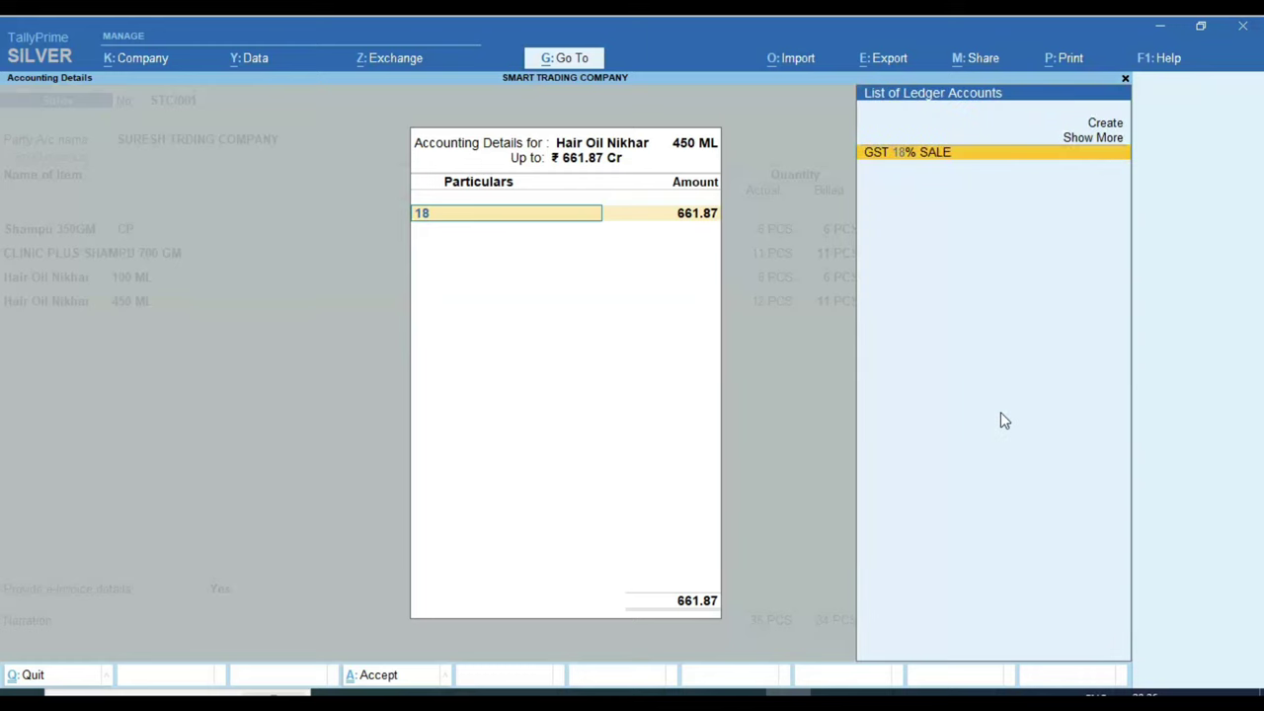
key(Return)
key(Return)
key(Return)
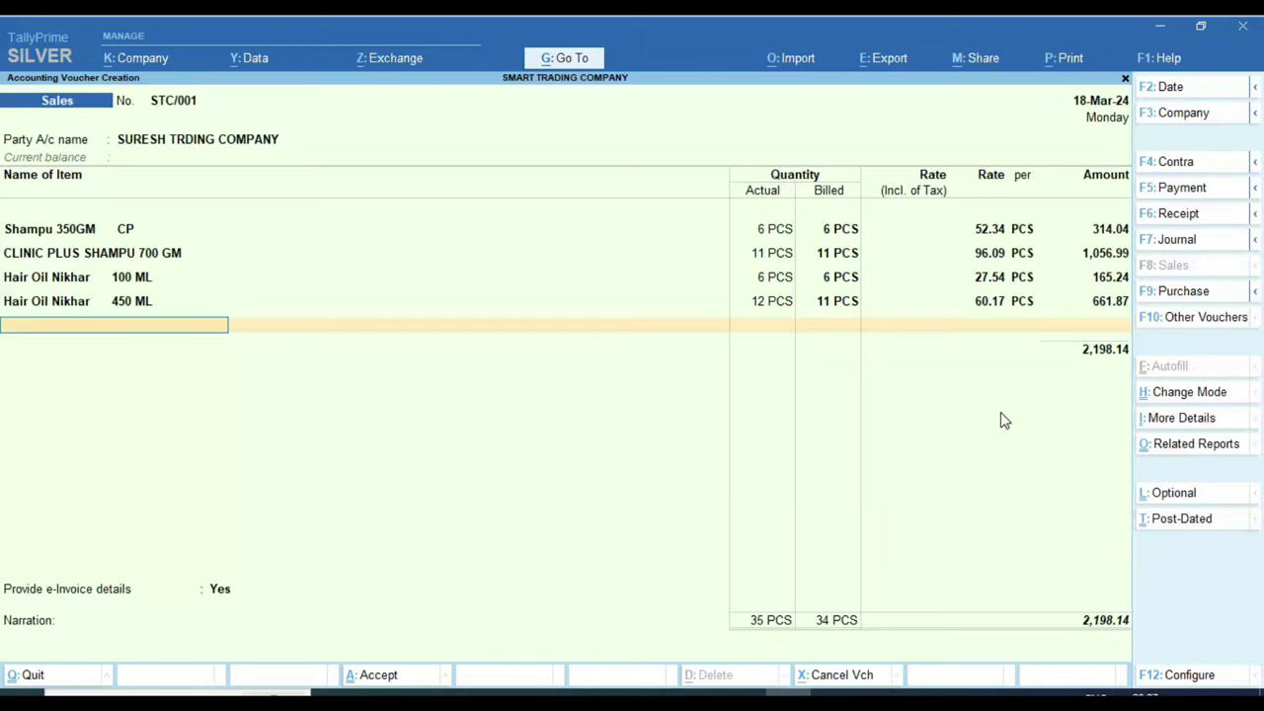
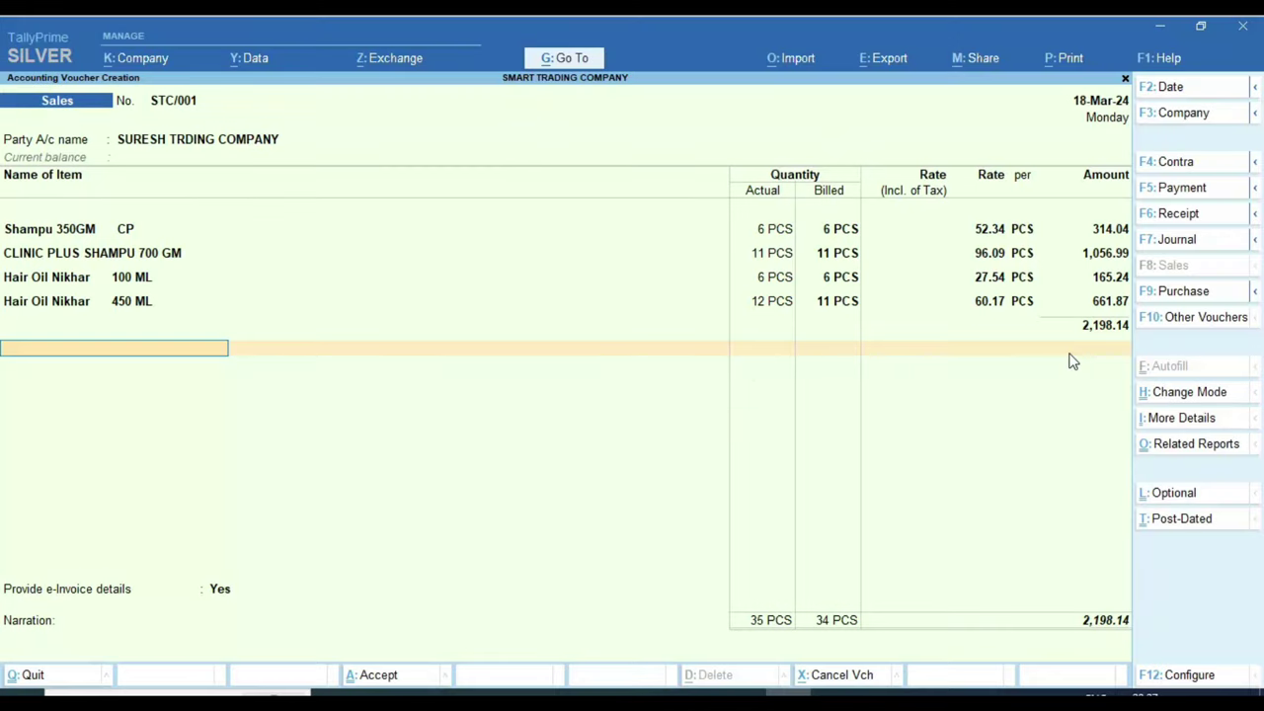
Step: Add CGST TAX as the next ledger line on voucher STC/001 at 266.39
text(cg)
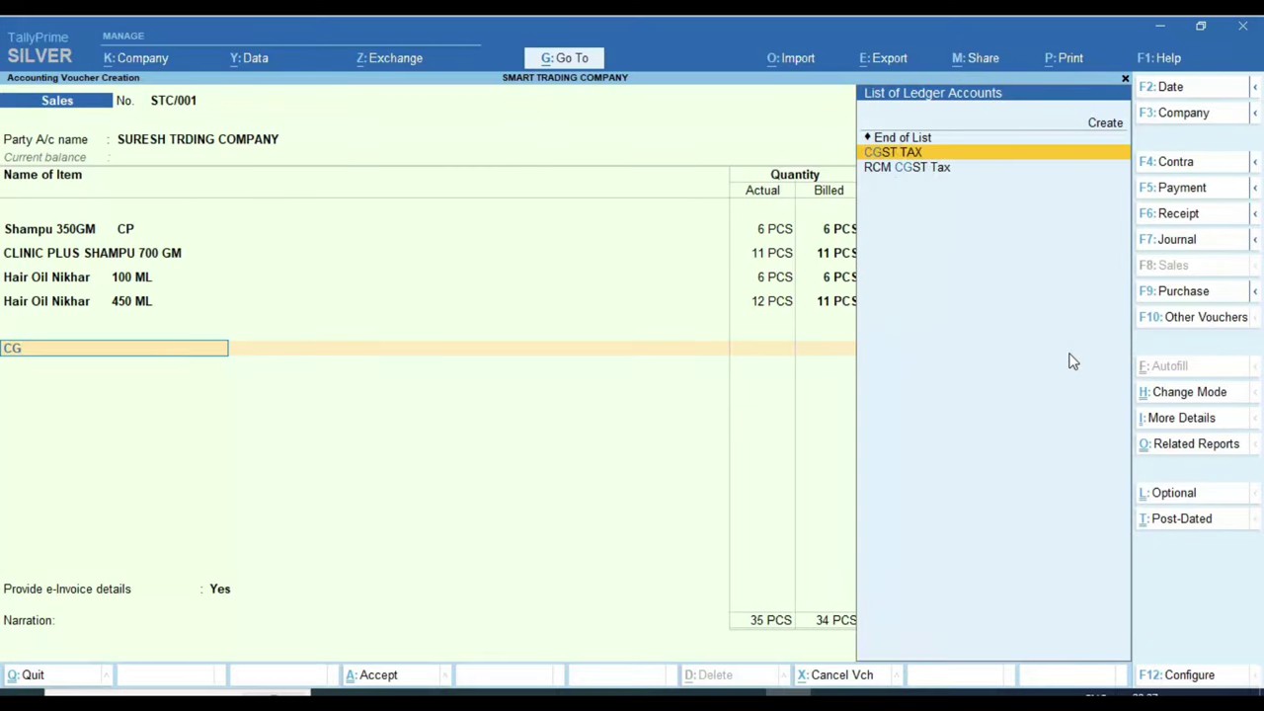
key(Return)
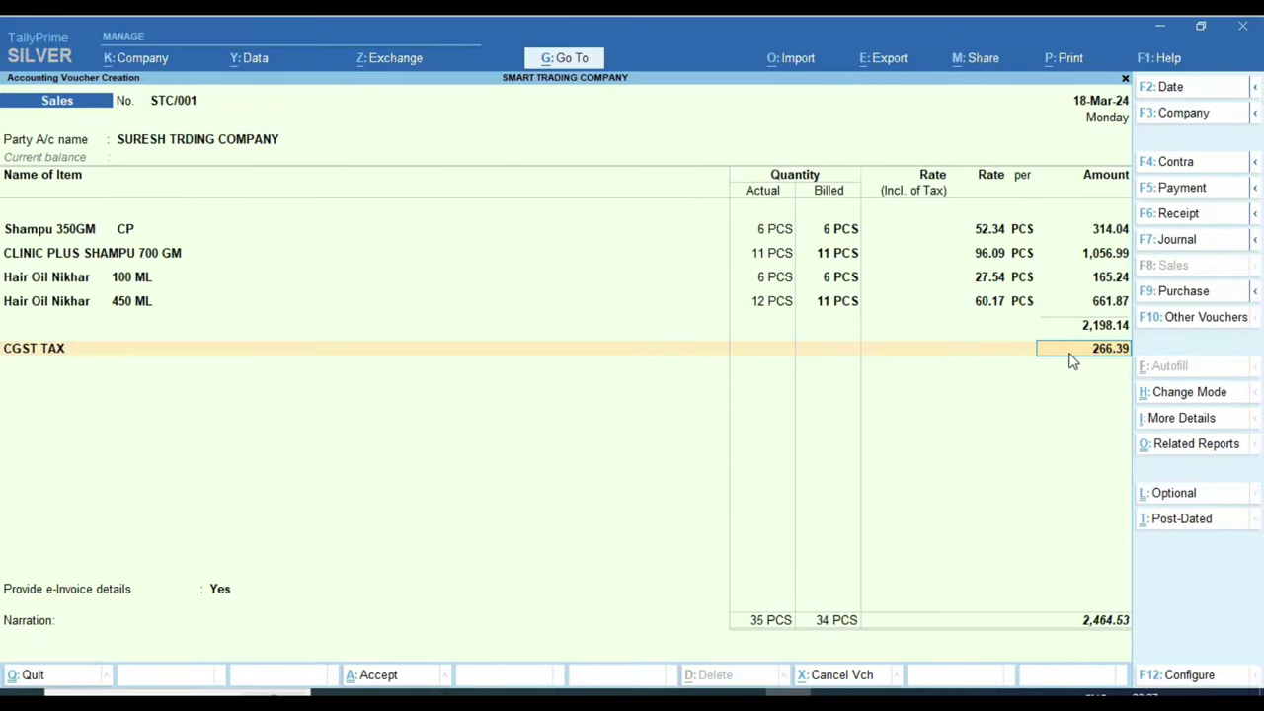
key(BackSpace)
Step: Review the CGST TAX ledger: Duties & Taxes, GST duty, CGST tax type, 0%, rounding Not Applicable
key(ctrl+Return)
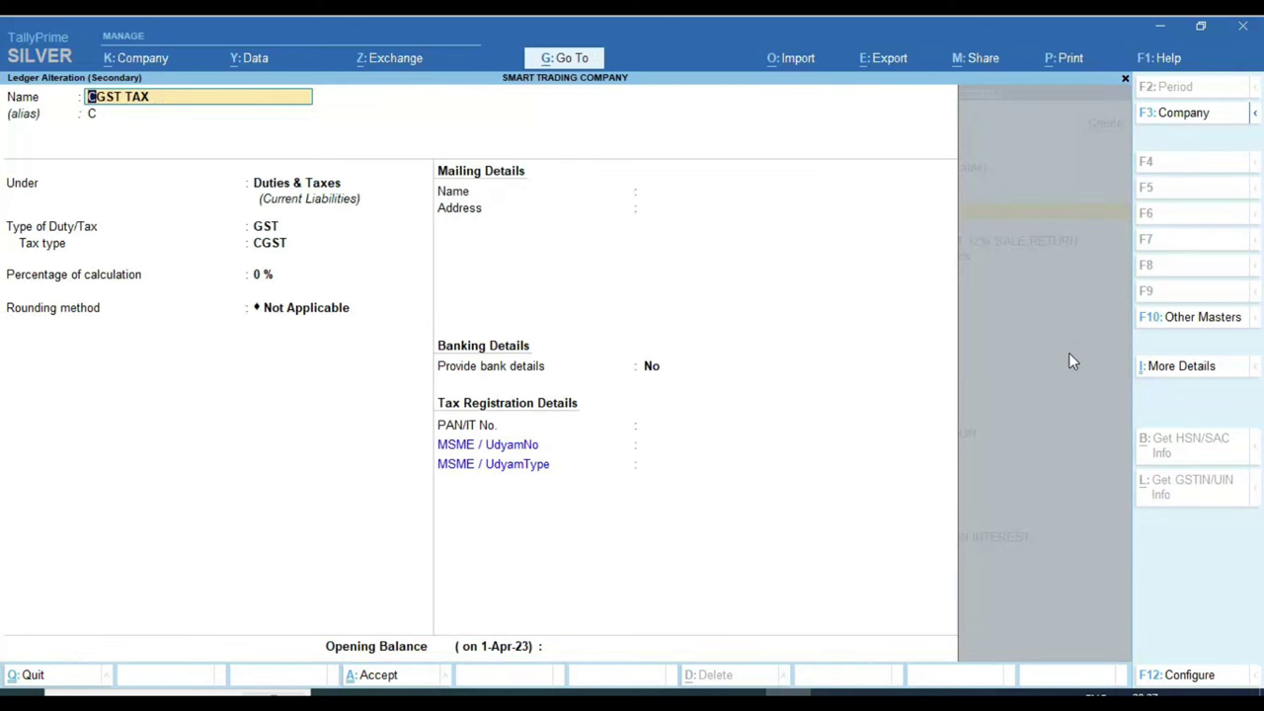
key(Return)
key(Return)
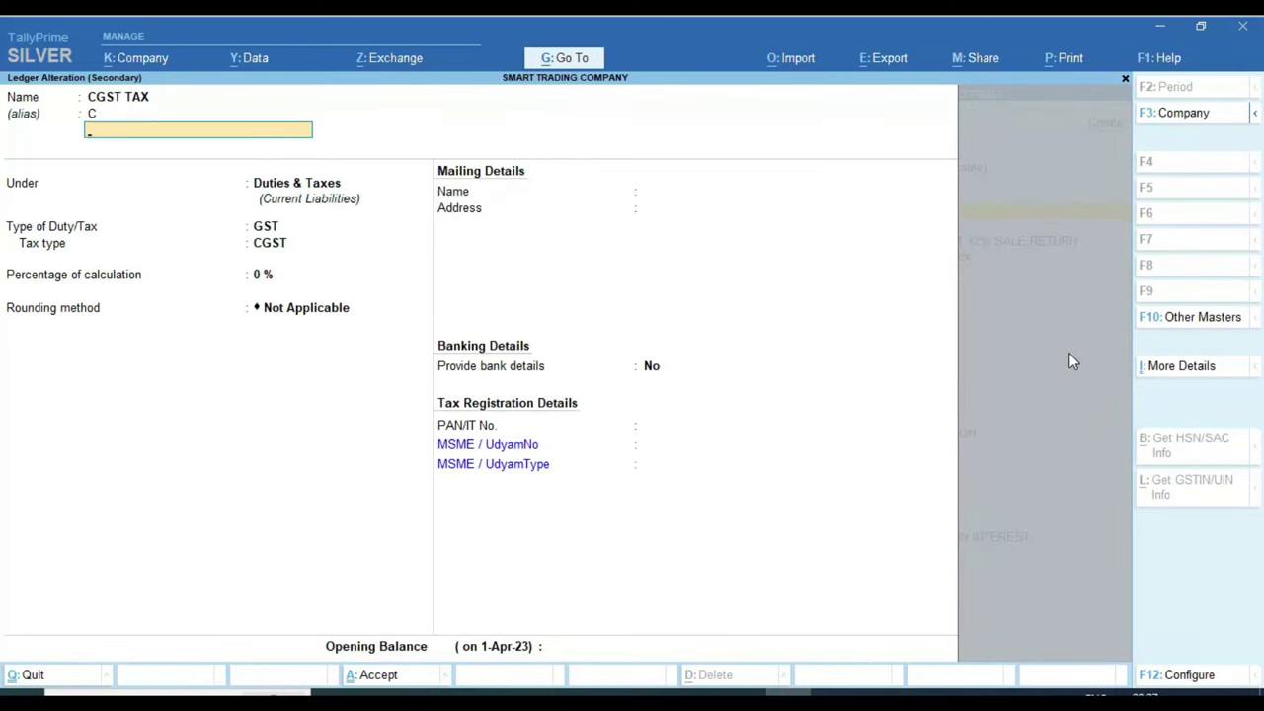
key(BackSpace)
key(BackSpace)
key(Return)
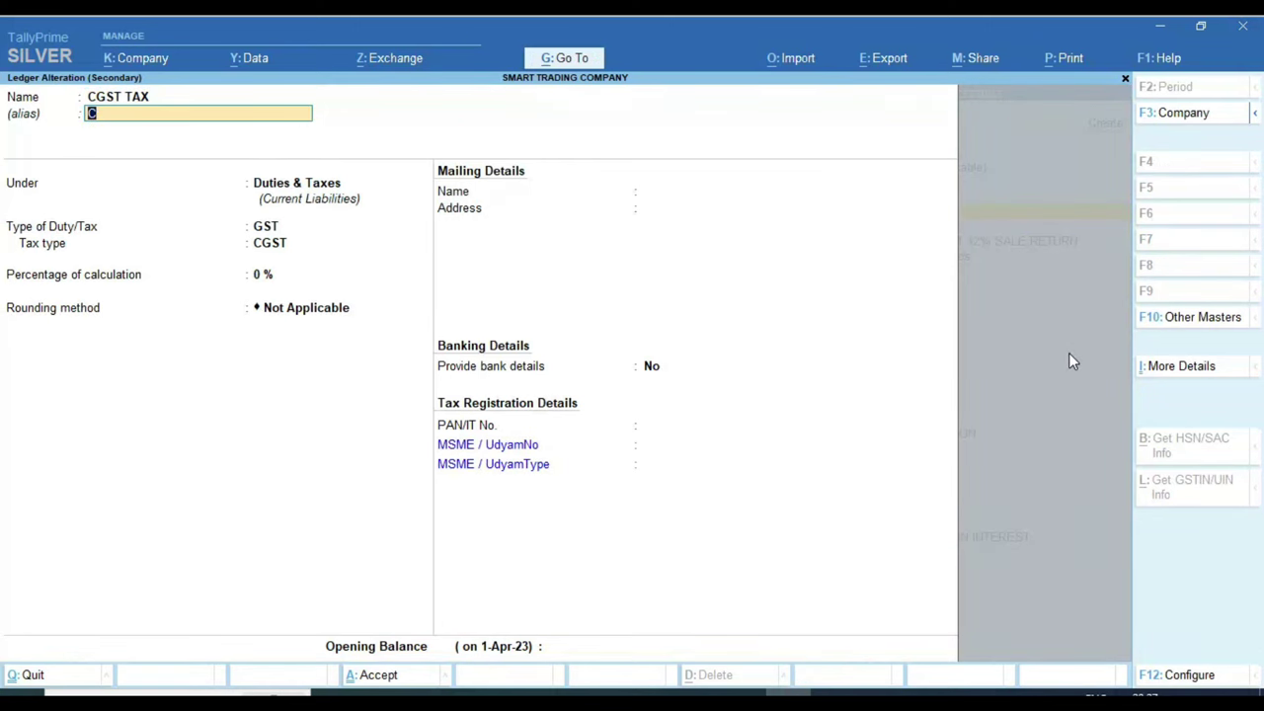
key(Return)
key(Return)
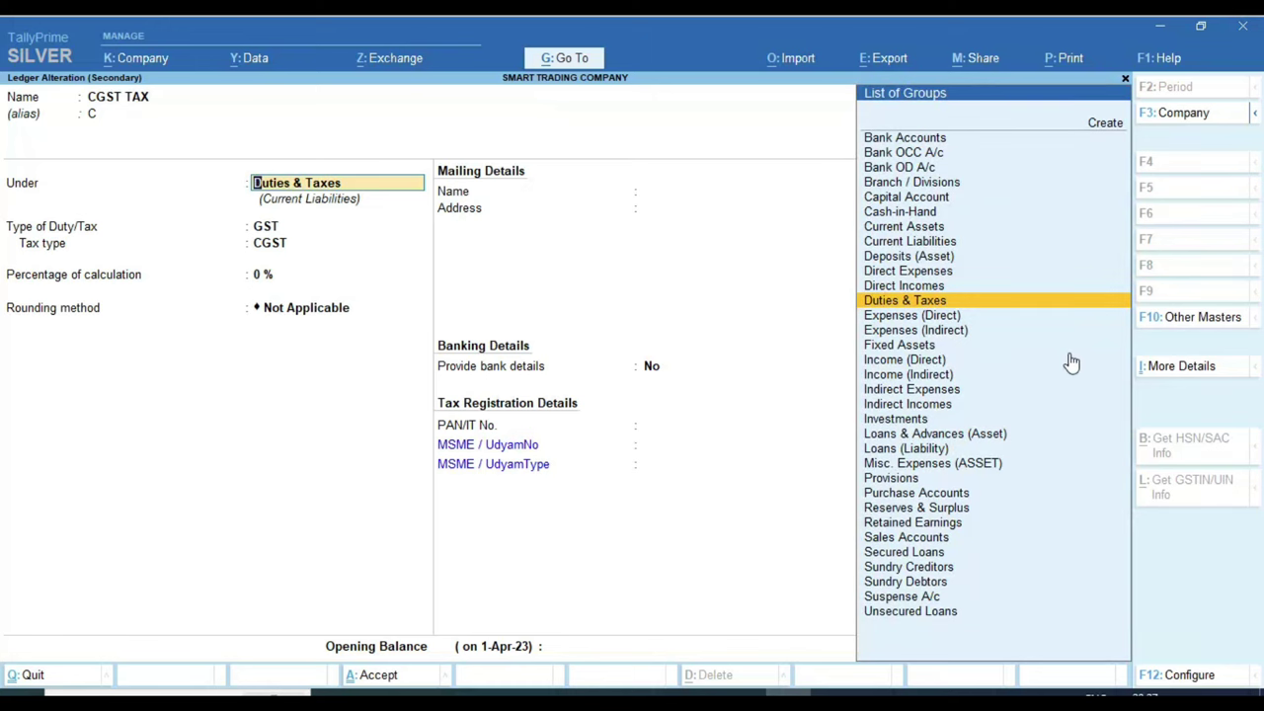
key(Return)
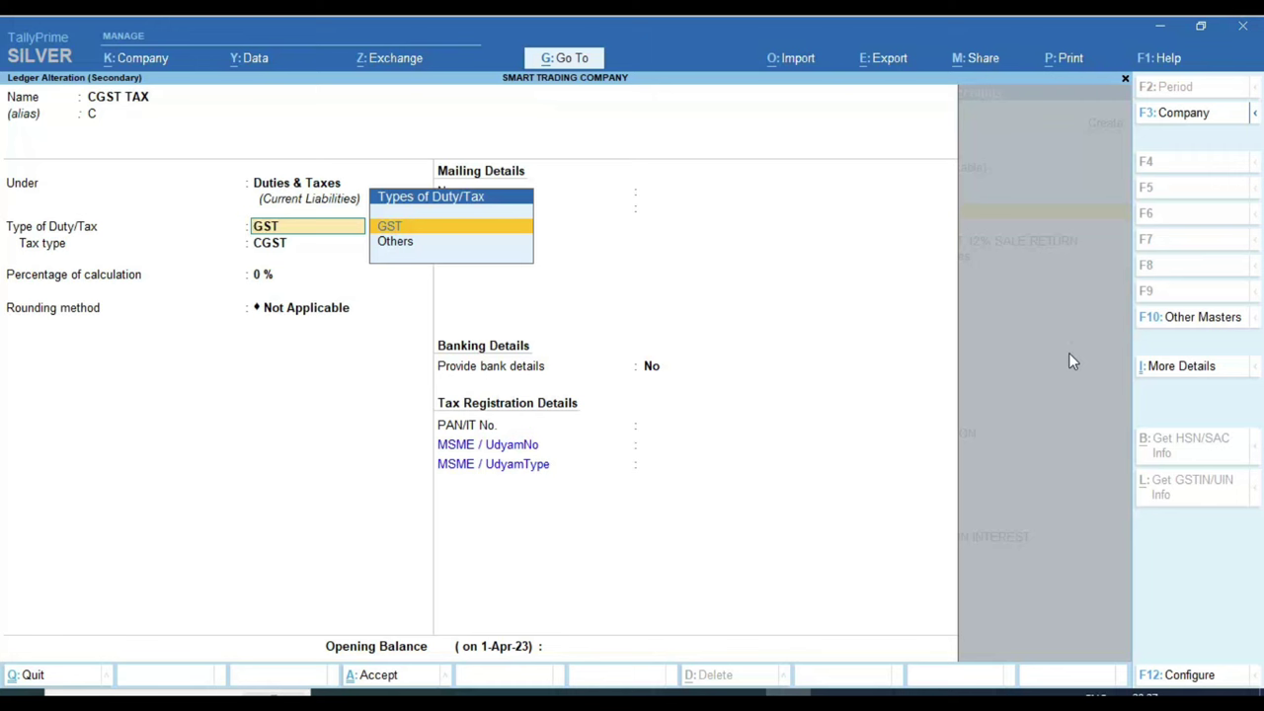
key(Return)
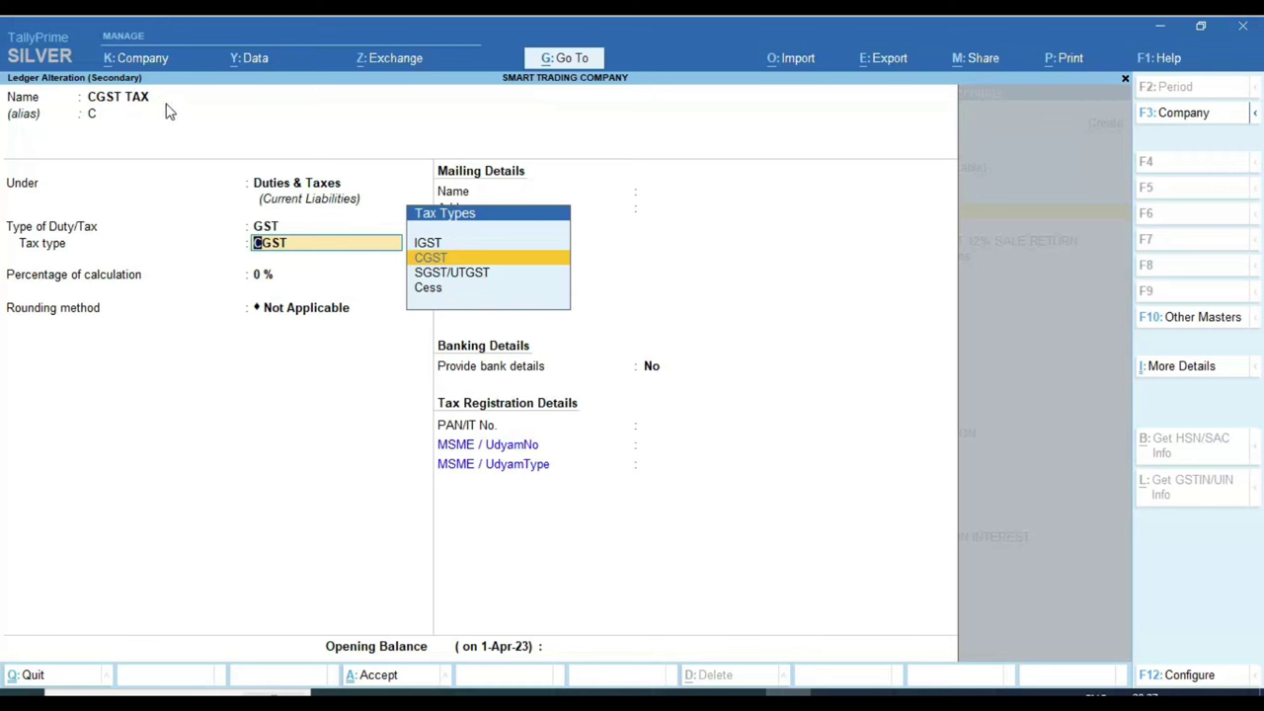
key(Return)
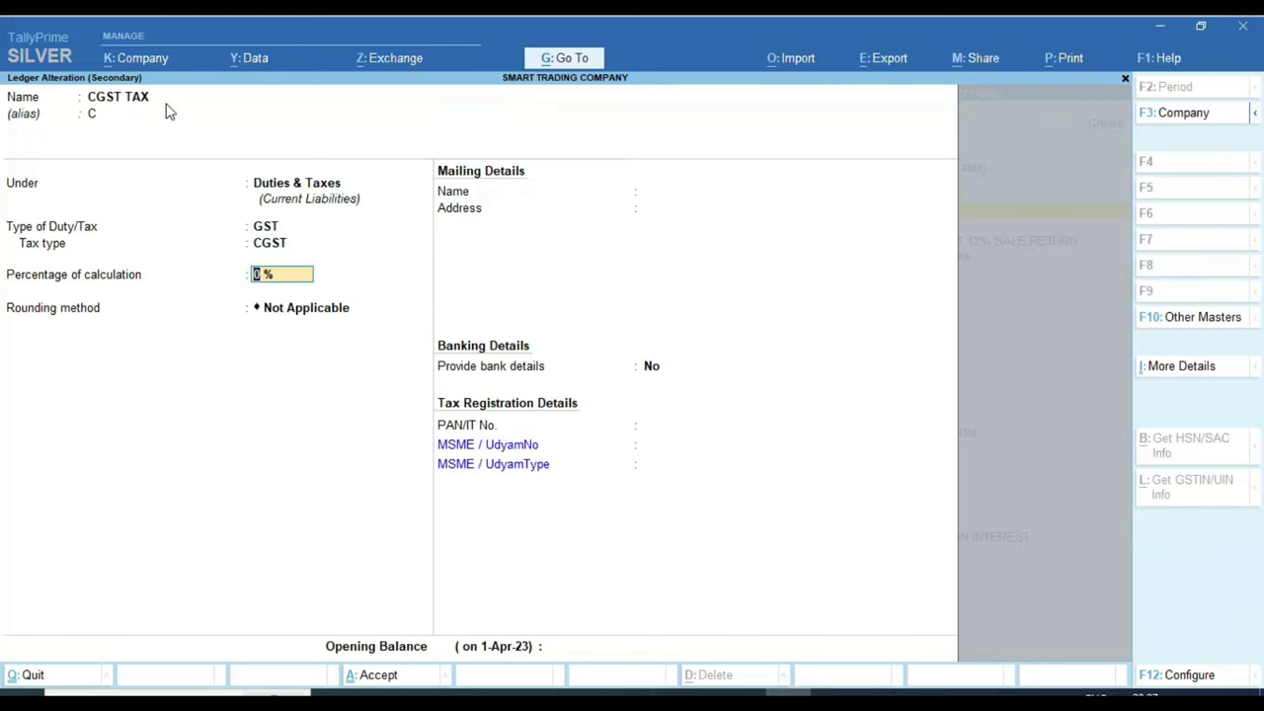
key(Return)
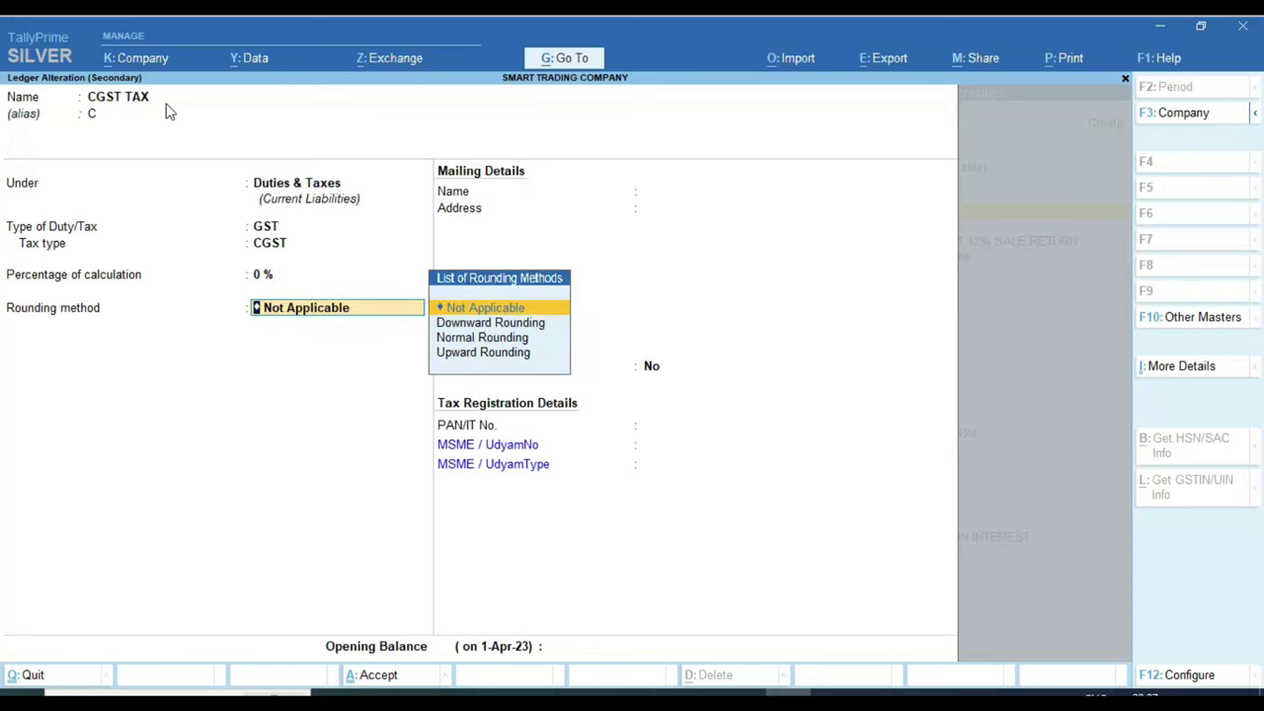
key(Return)
key(Return)
key(Return)
key(Return)
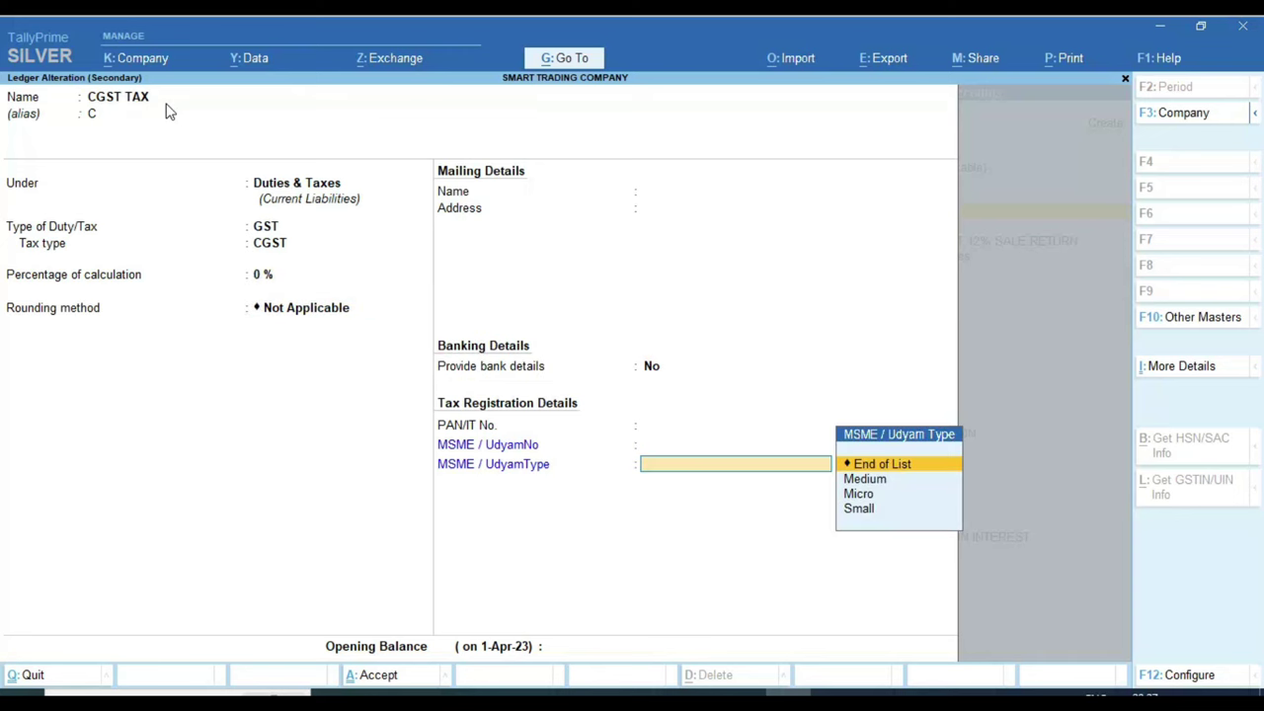
key(Return)
key(Return)
key(Return)
key(Return)
key(Return)
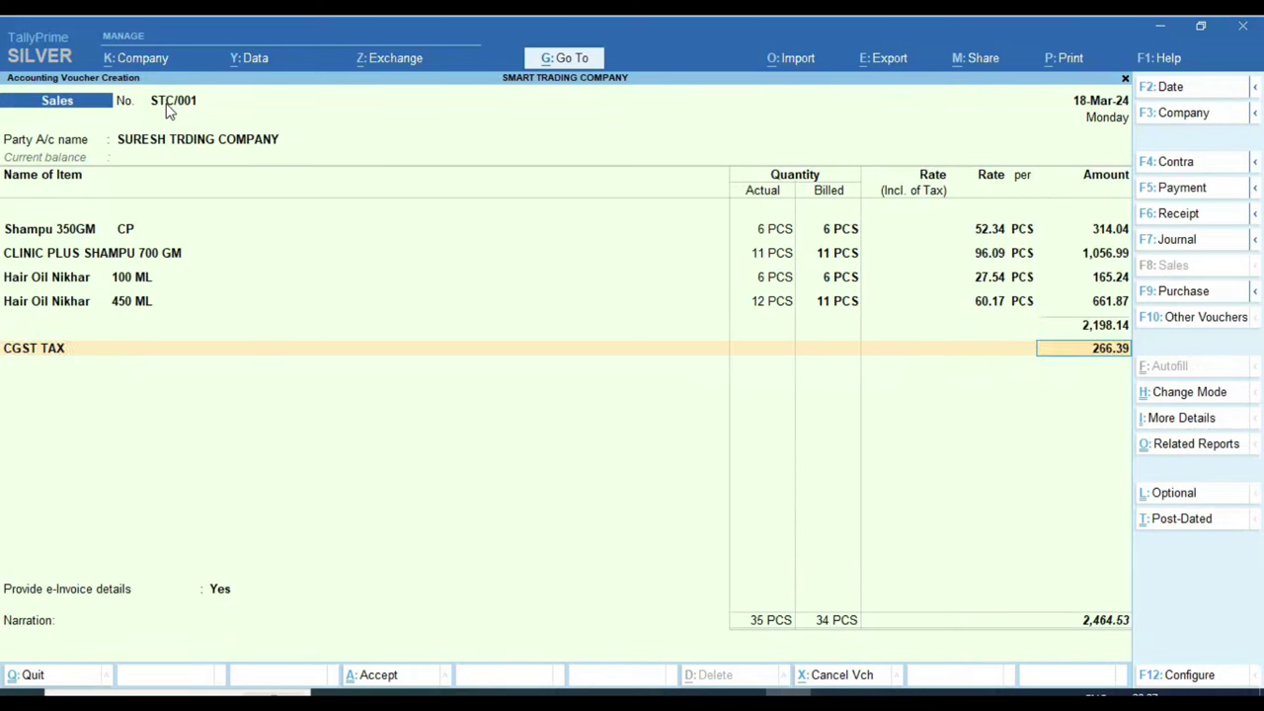
key(Return)
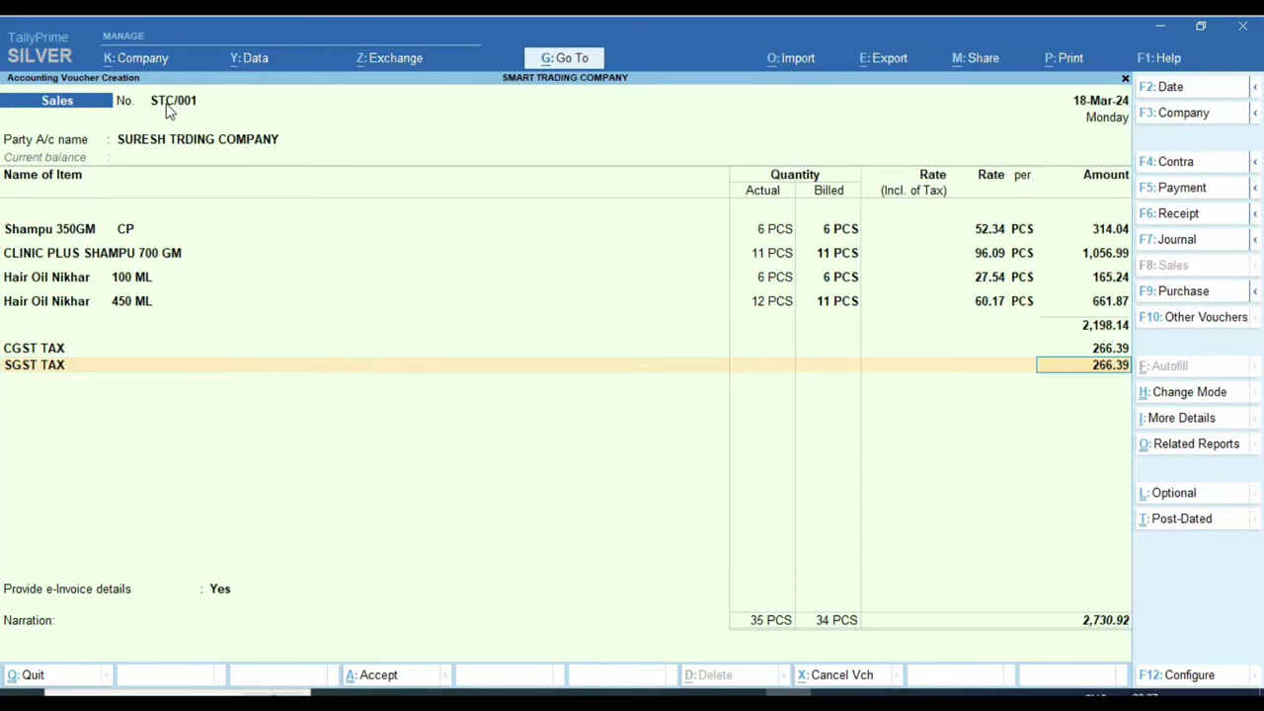
Step: Add SGST TAX at 266.39 and confirm its ledger is a GST duty with SGST/UTGST tax type
key(BackSpace)
key(ctrl+Return)
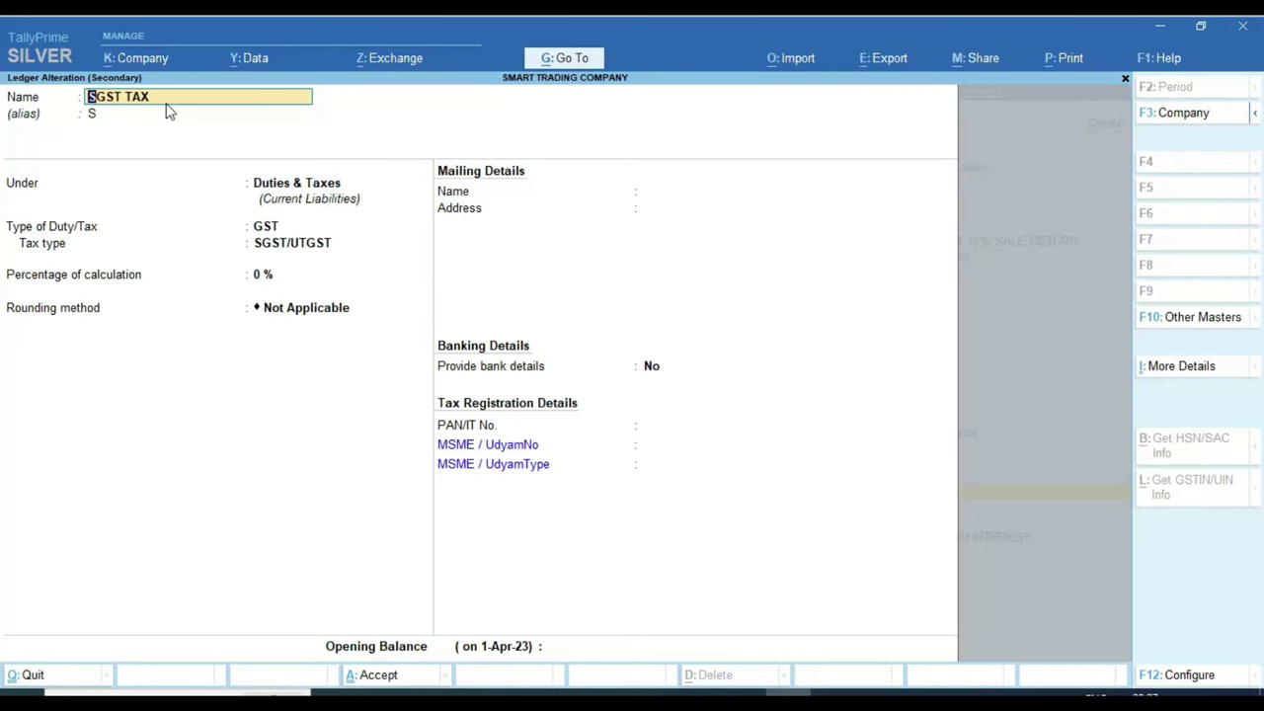
key(Return)
key(Return)
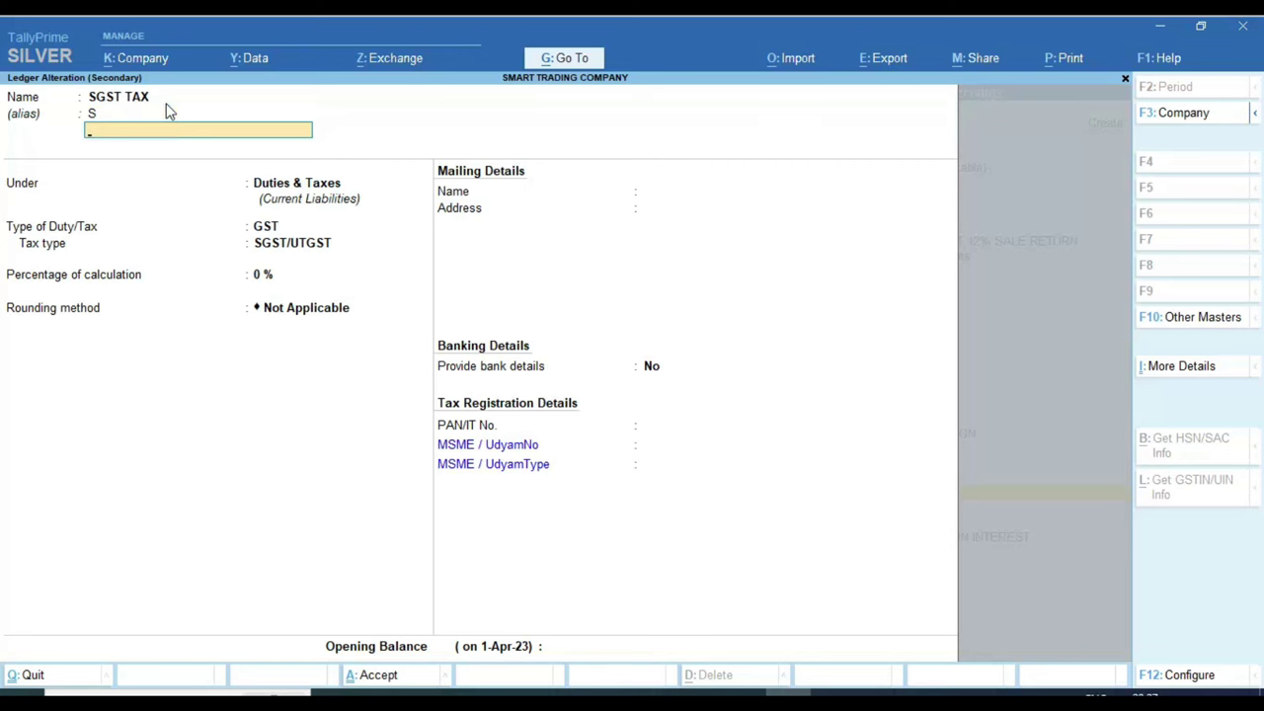
key(Return)
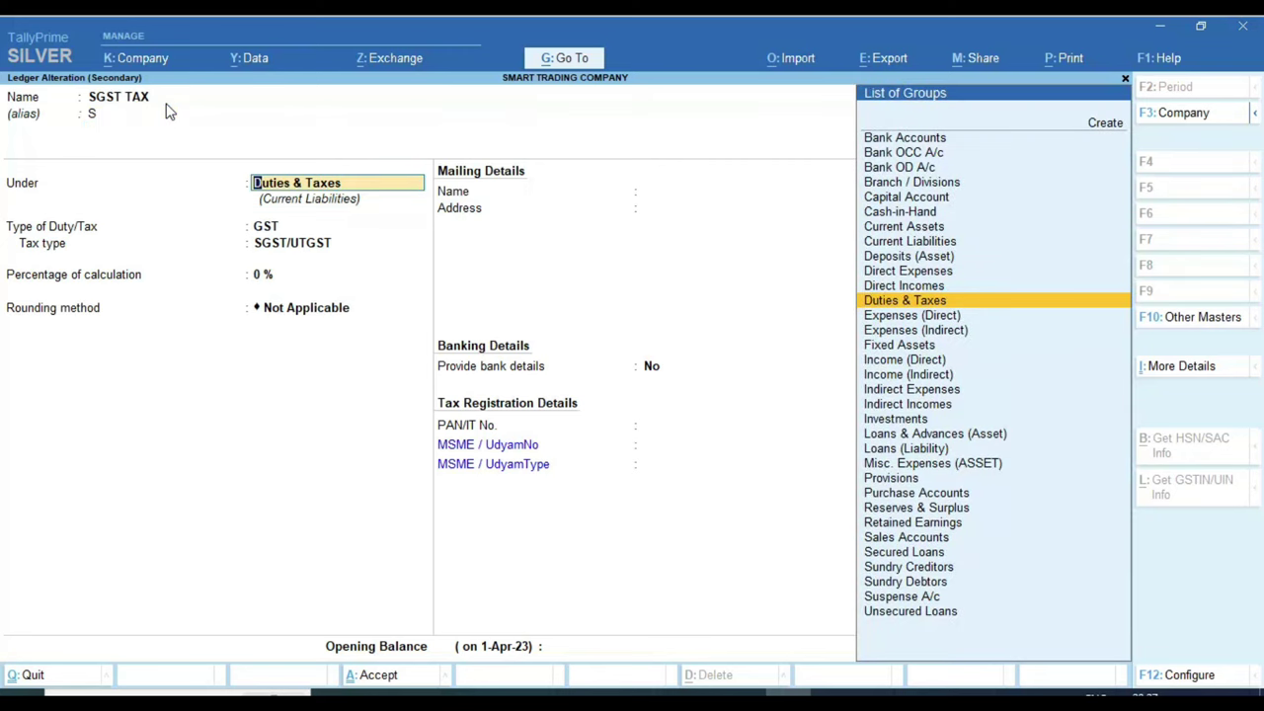
key(Return)
key(Return)
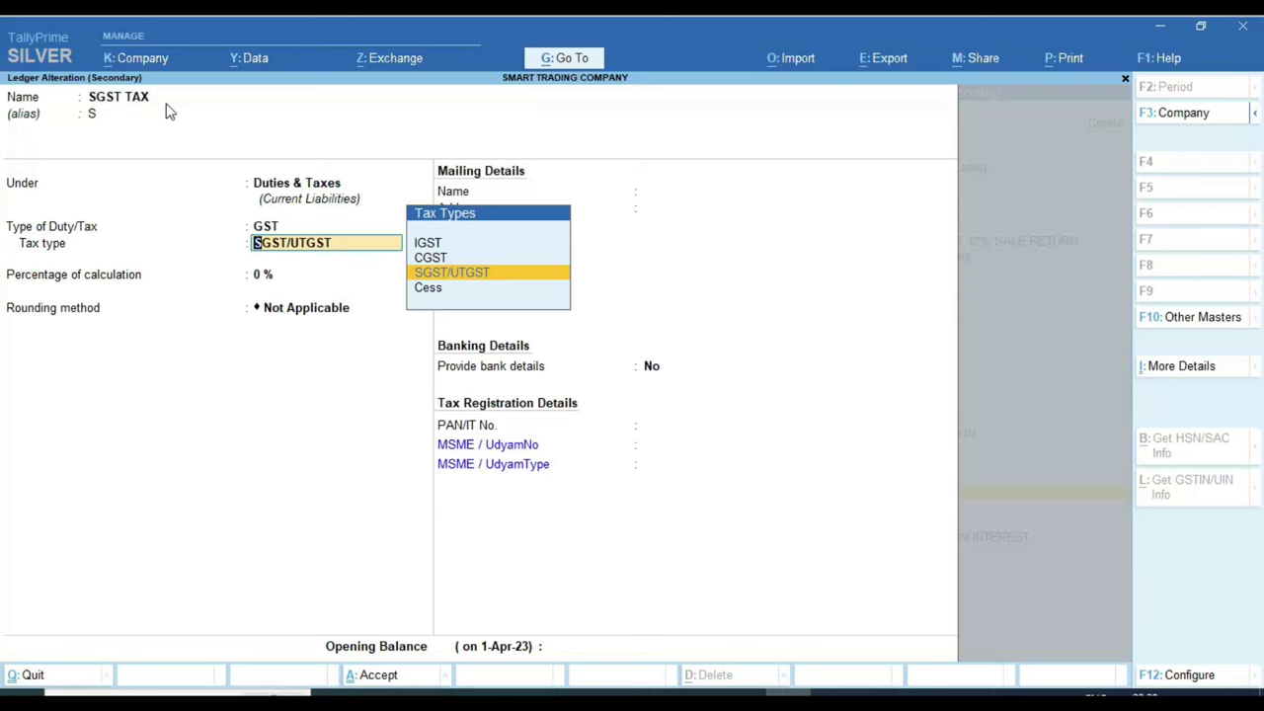
key(BackSpace)
key(BackSpace)
key(BackSpace)
key(BackSpace)
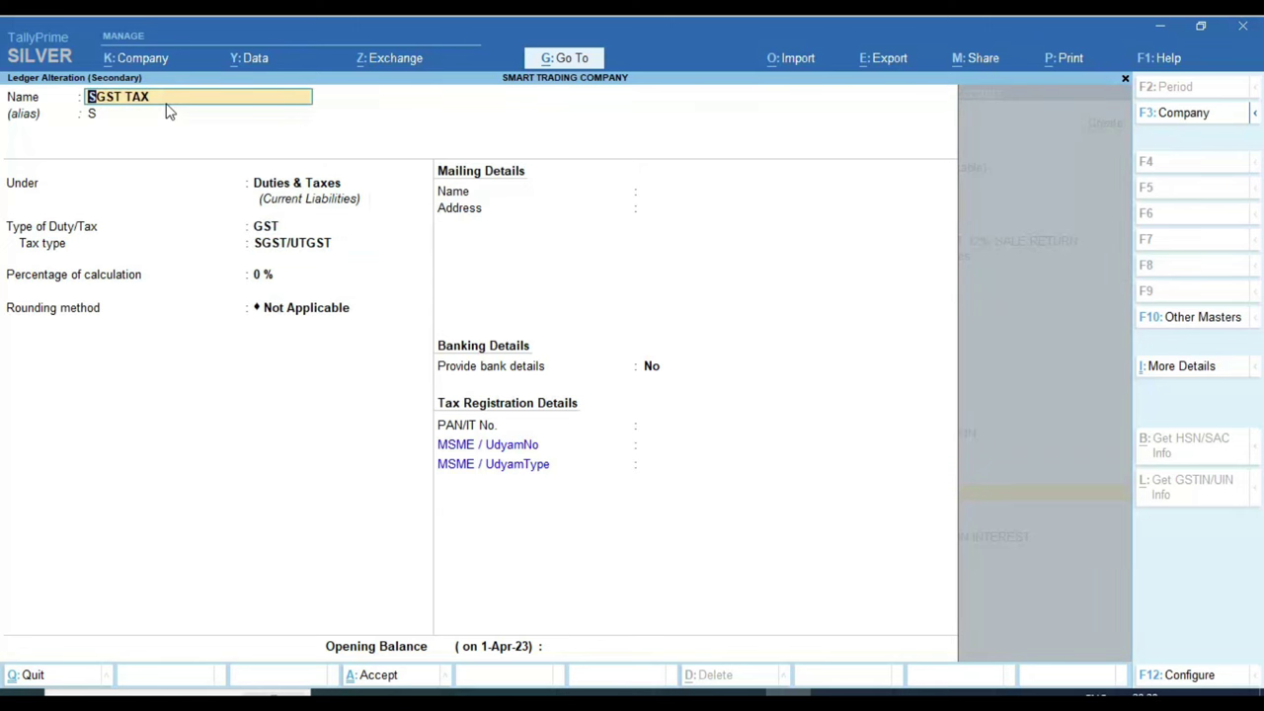
key(Return)
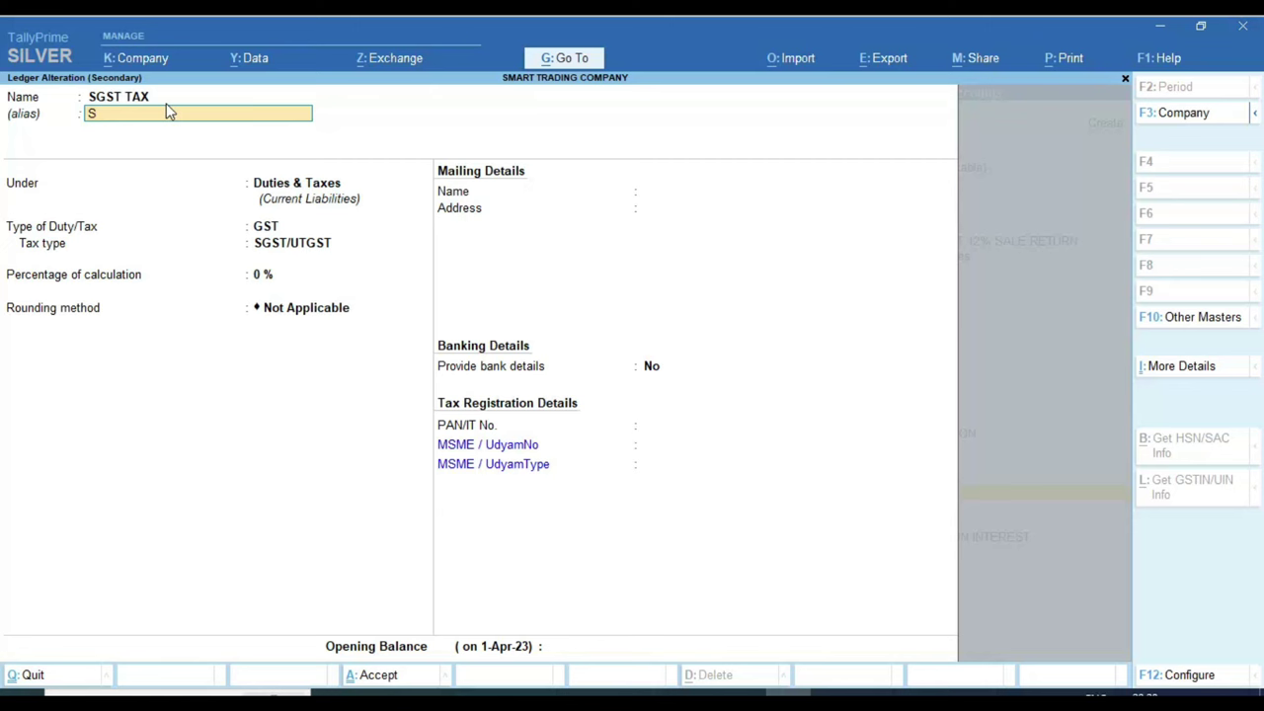
key(ctrl)
key(Return)
key(Return)
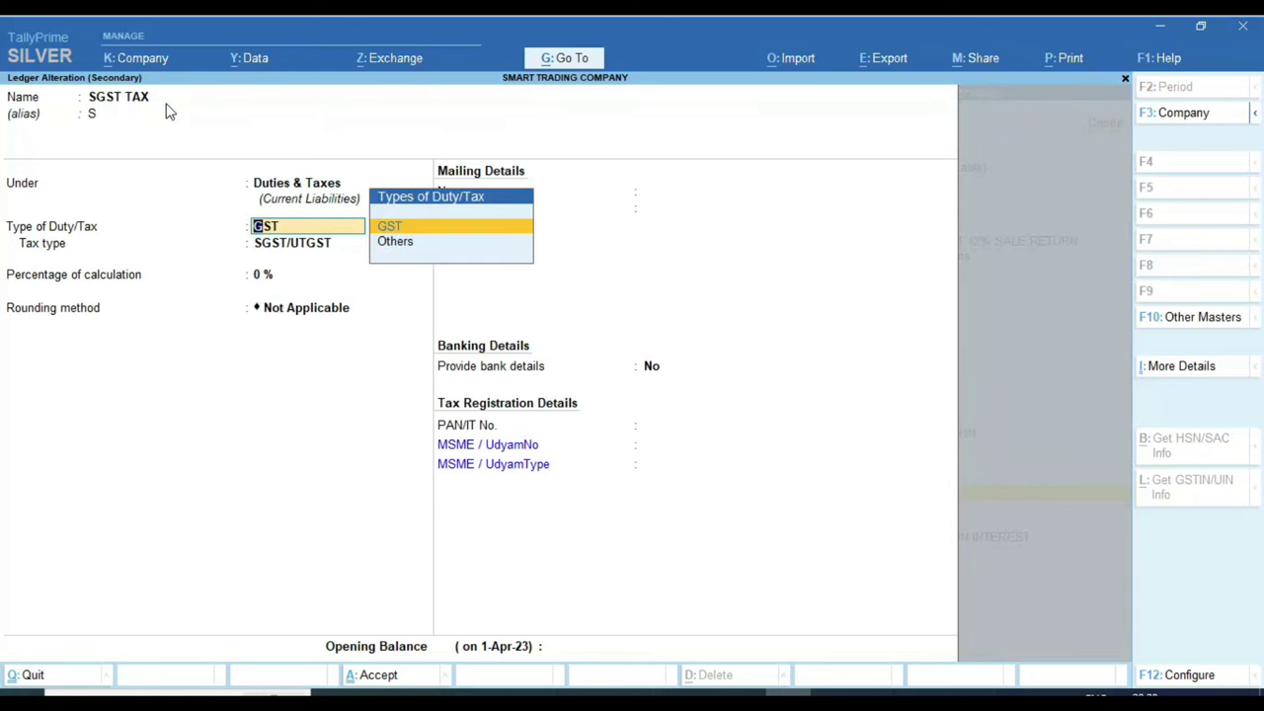
key(Return)
key(ctrl+a)
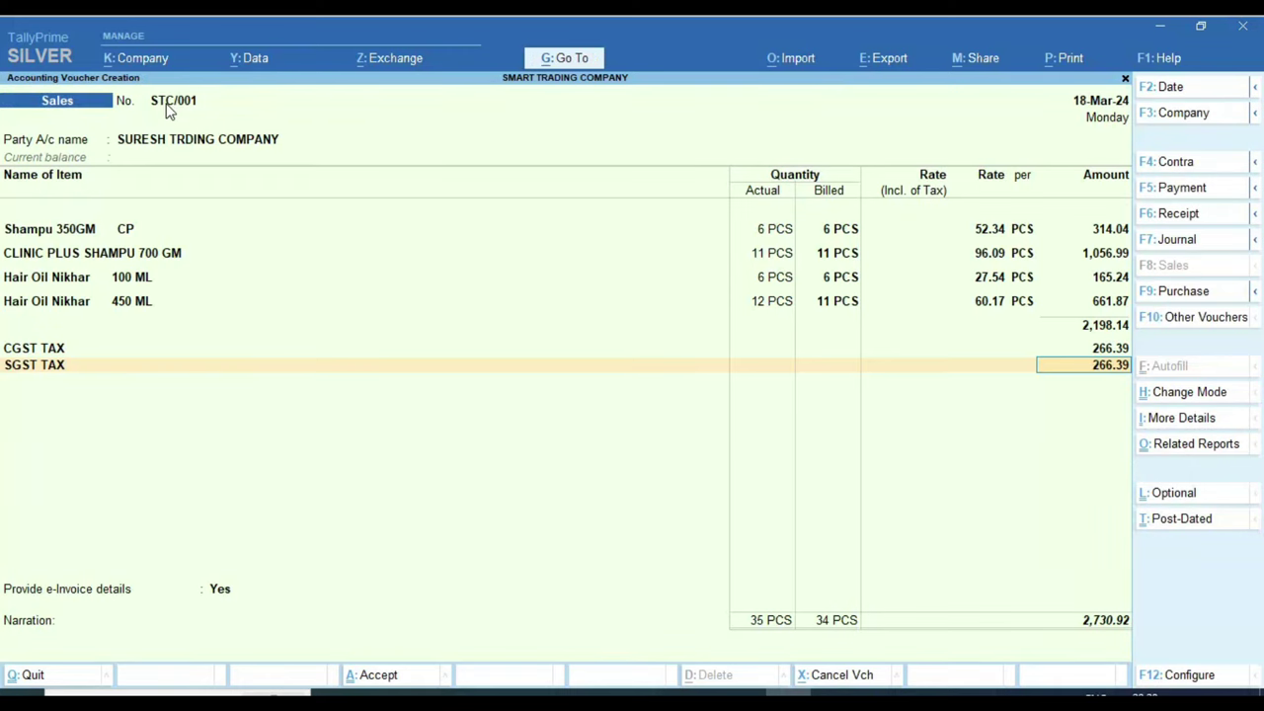
Step: Re-select SGST TAX from the filtered ledger list as the tax line after CGST TAX
key(shift+Tab)
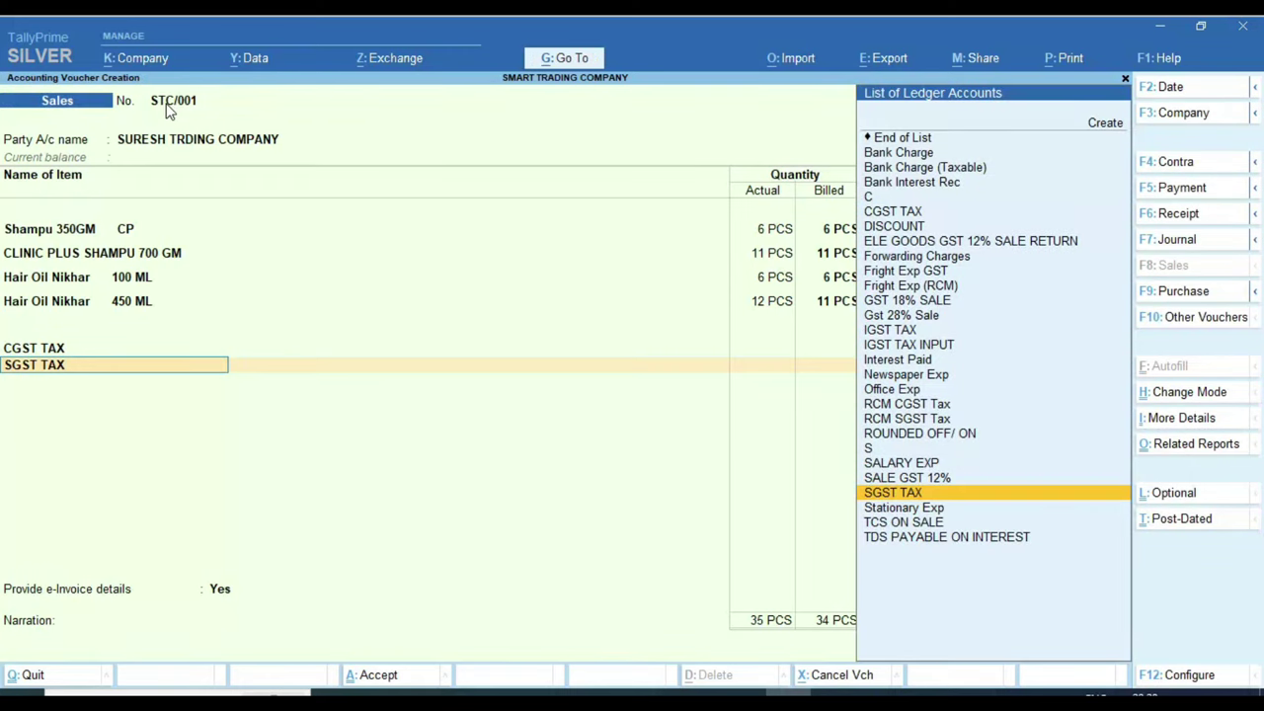
key(shift+Tab)
key(Return)
text(s)
key(Return)
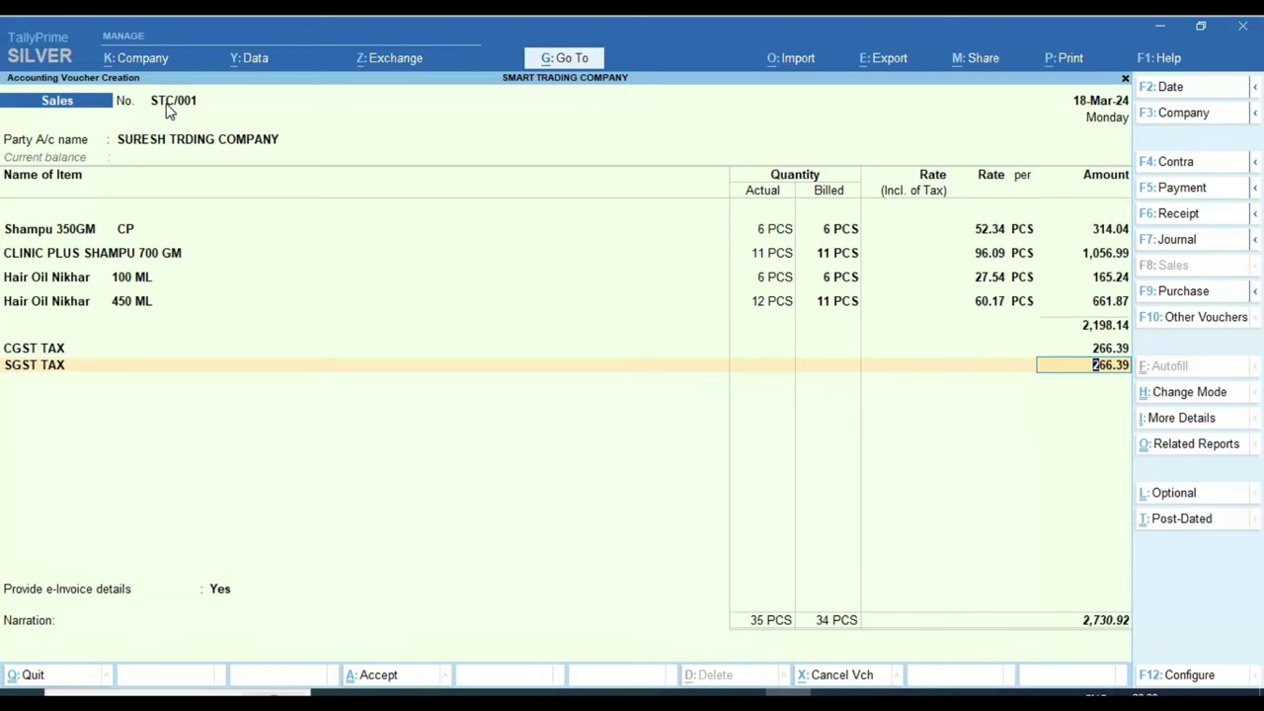
key(shift+Tab)
text(s)
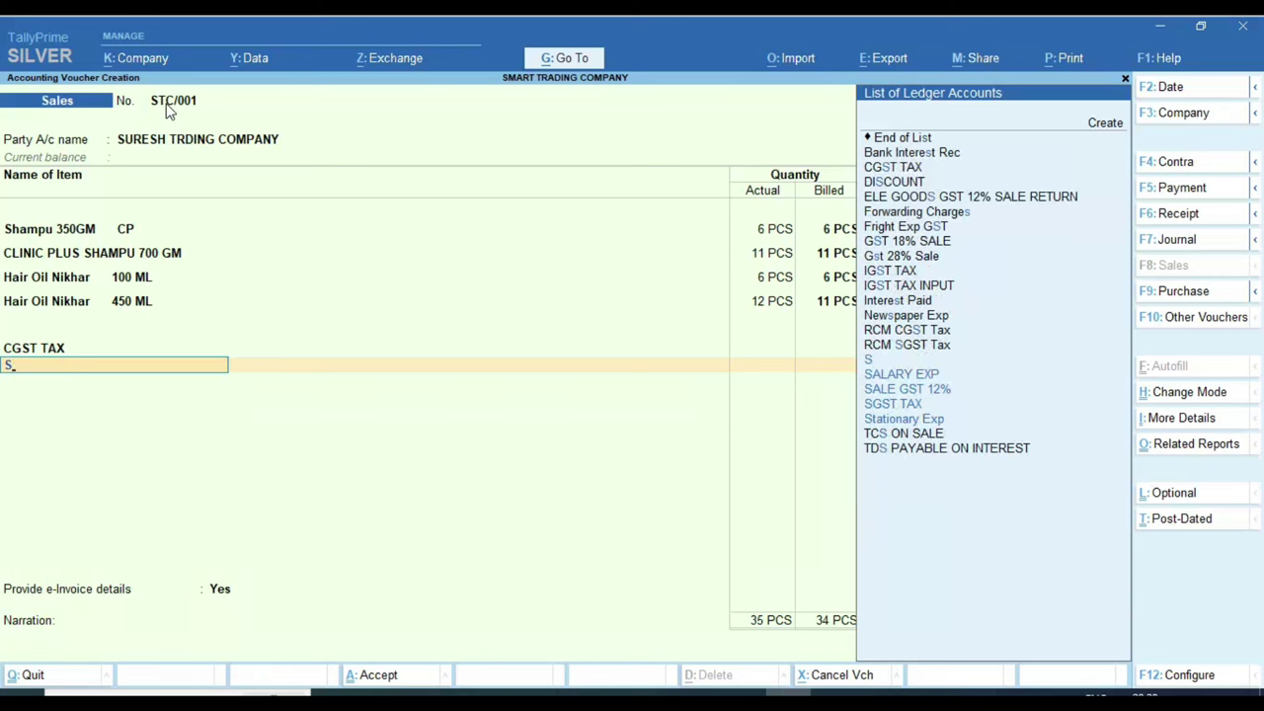
key(Down)
key(Down)
key(Down)
key(Down)
key(Down)
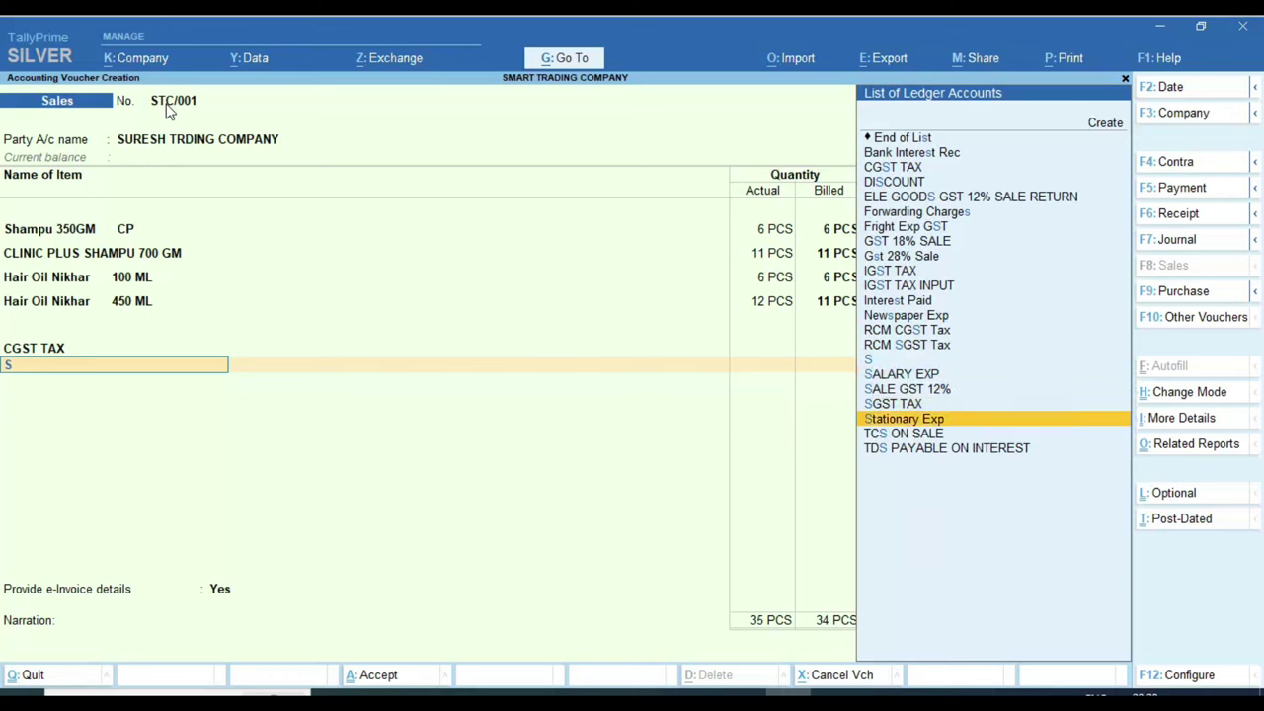
key(Up)
key(Up)
key(Up)
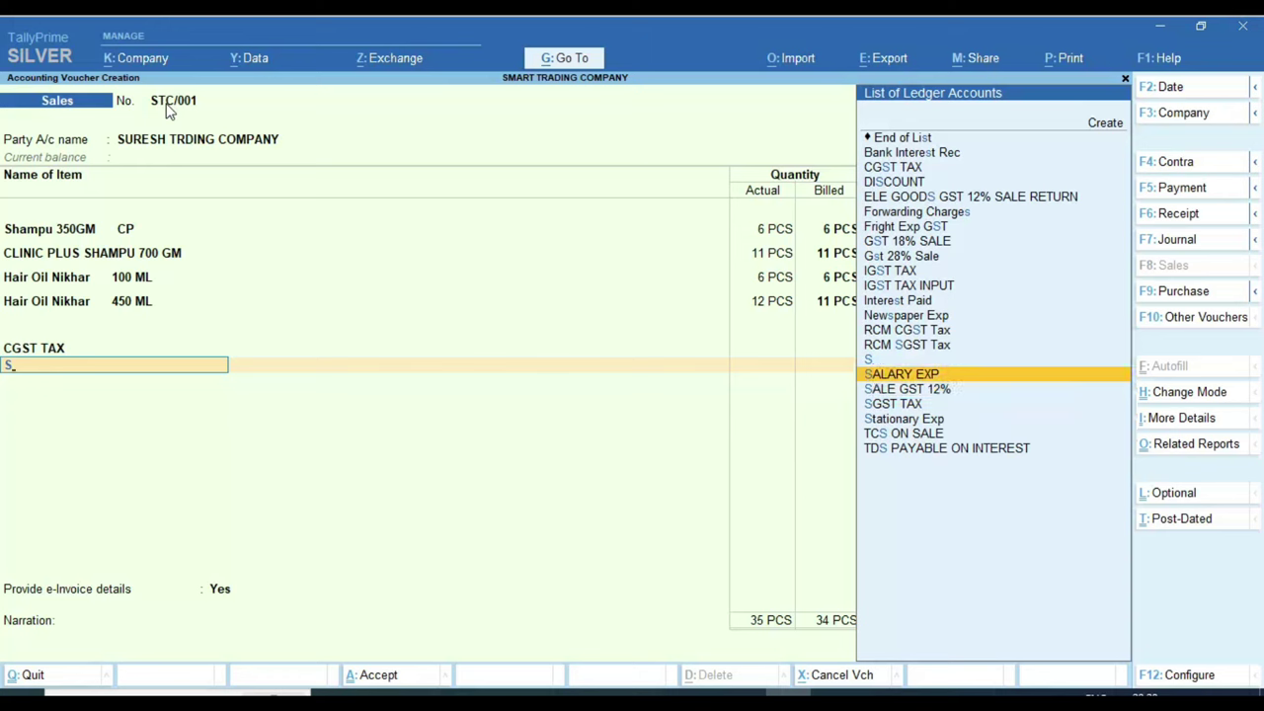
key(Up)
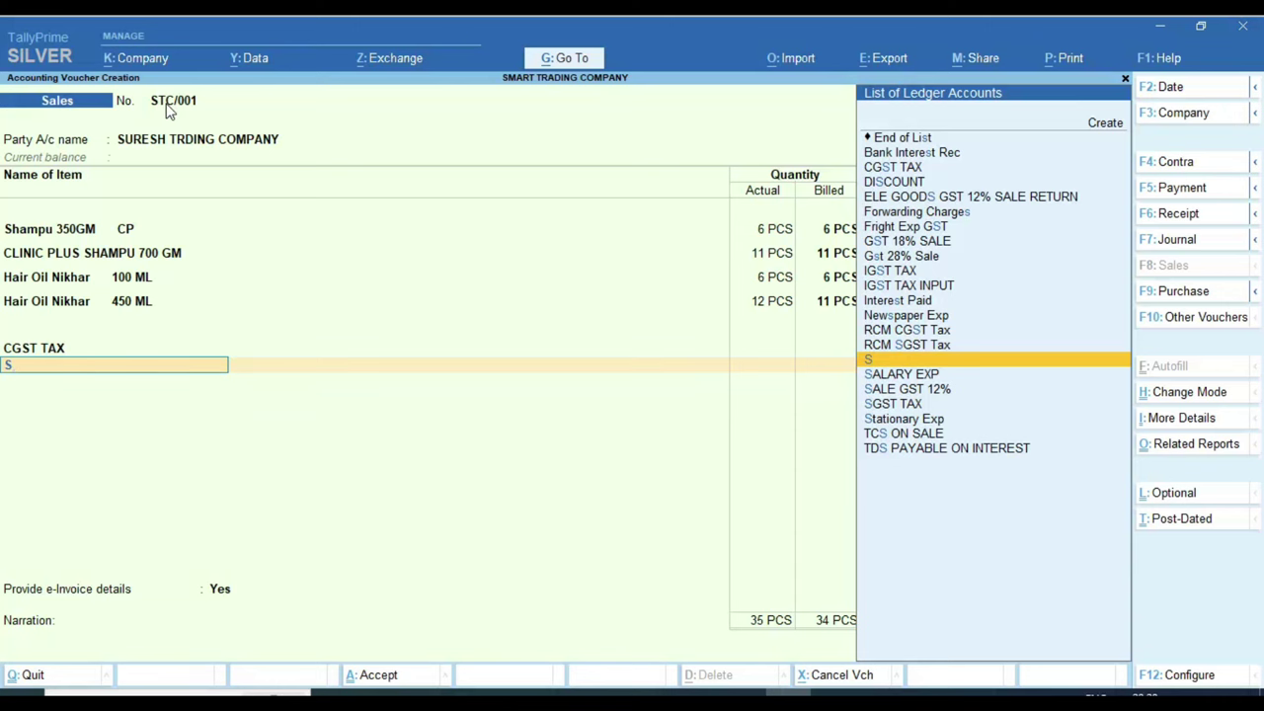
key(Down)
key(Down)
key(Down)
key(Return)
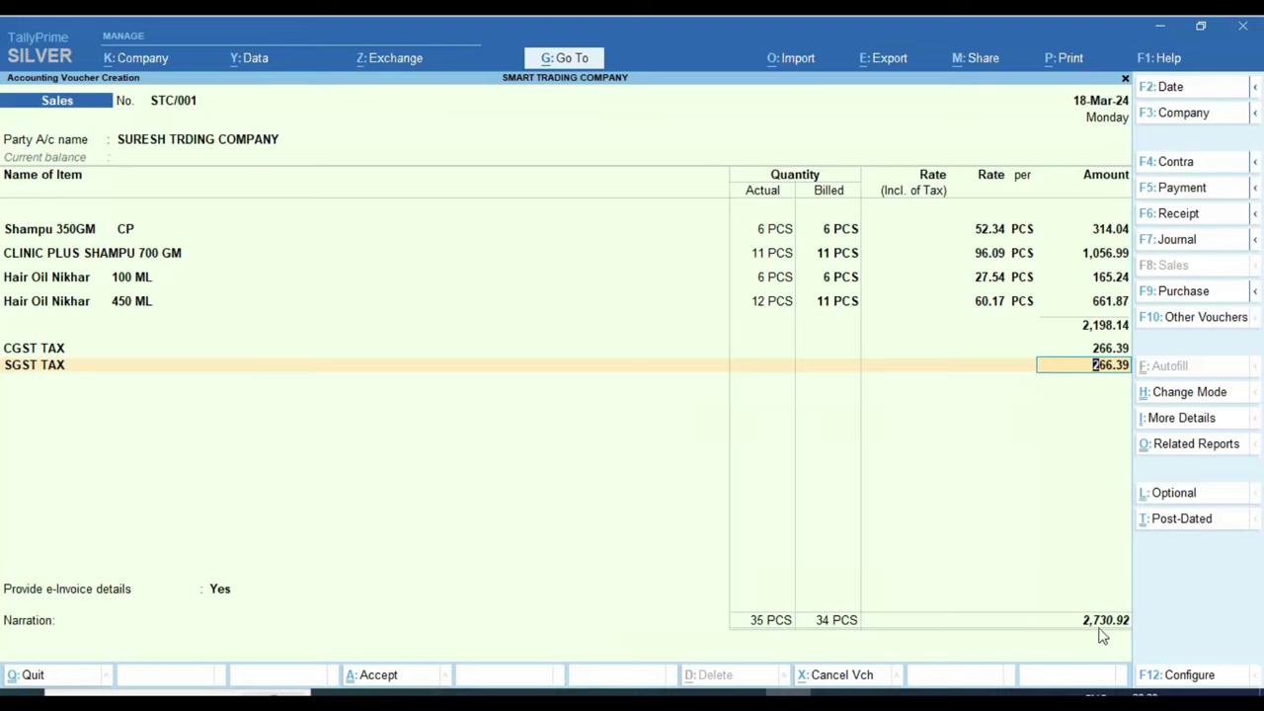
Step: Compare the voucher against the invoice PDF's 2,731.00 total in Edge, then return to TallyPrime
key(alt+Tab)
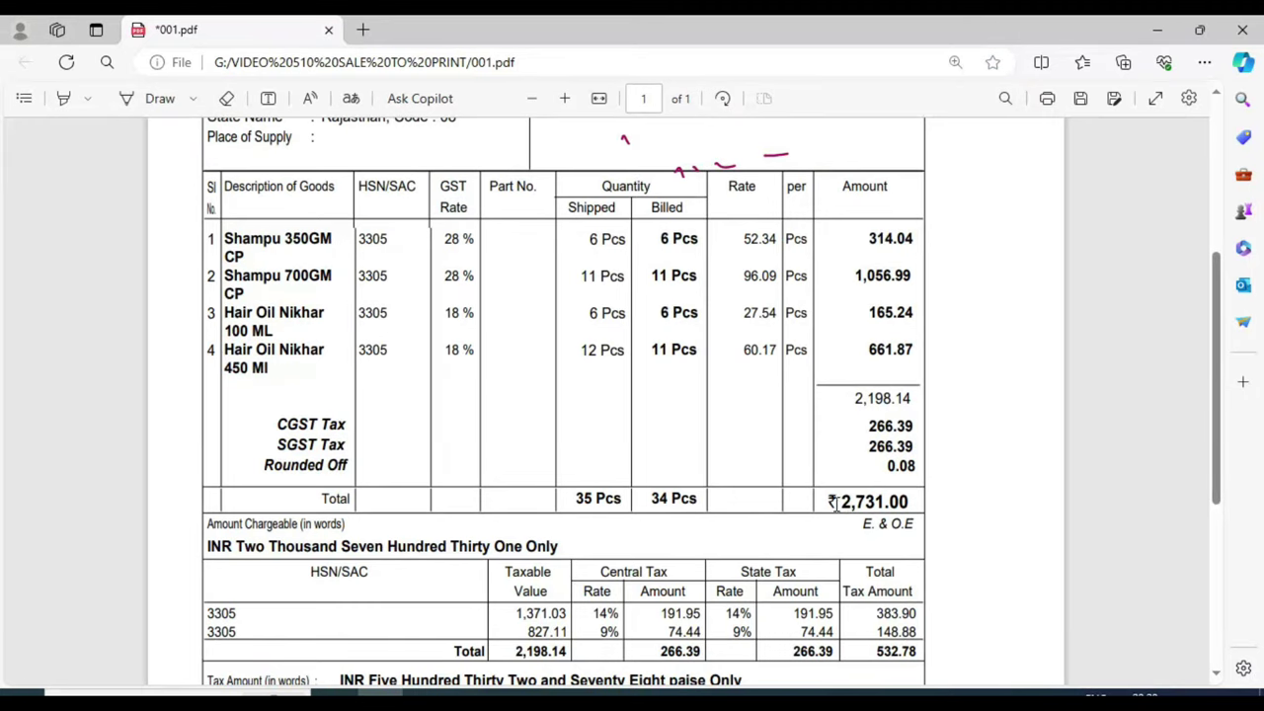
drag(834, 504, 907, 504)
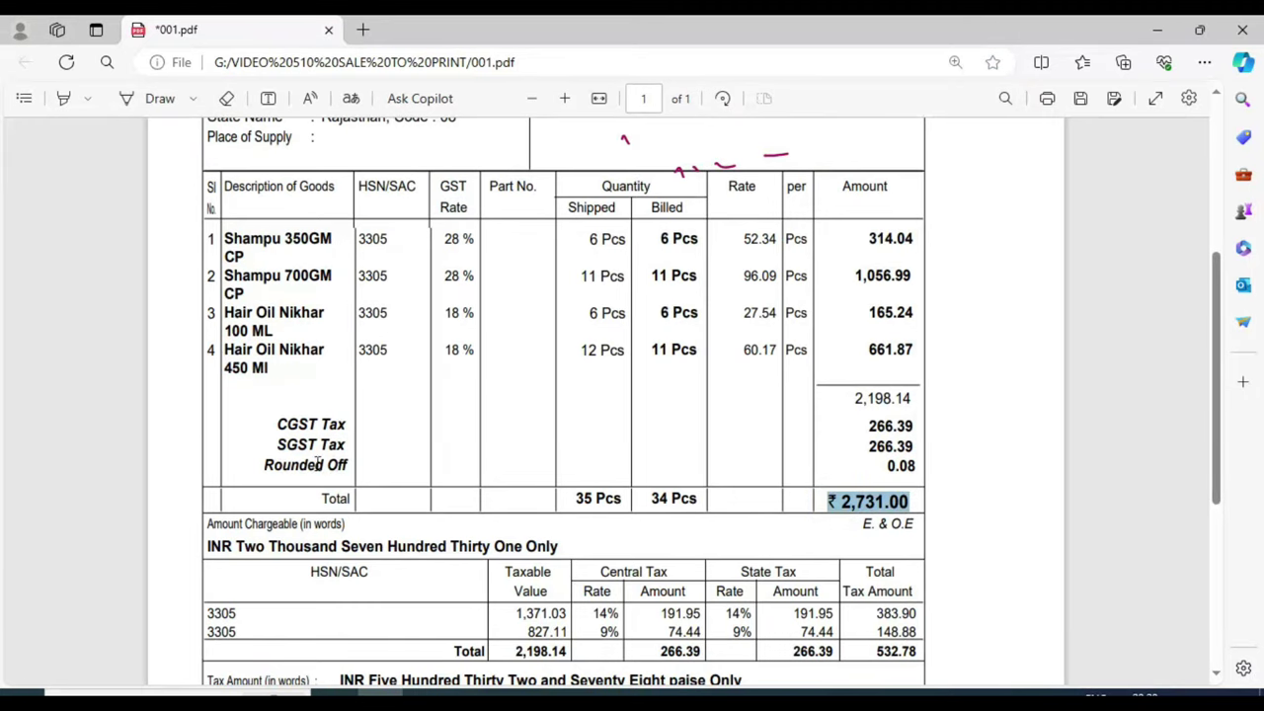
click(960, 466)
key(alt+Tab)
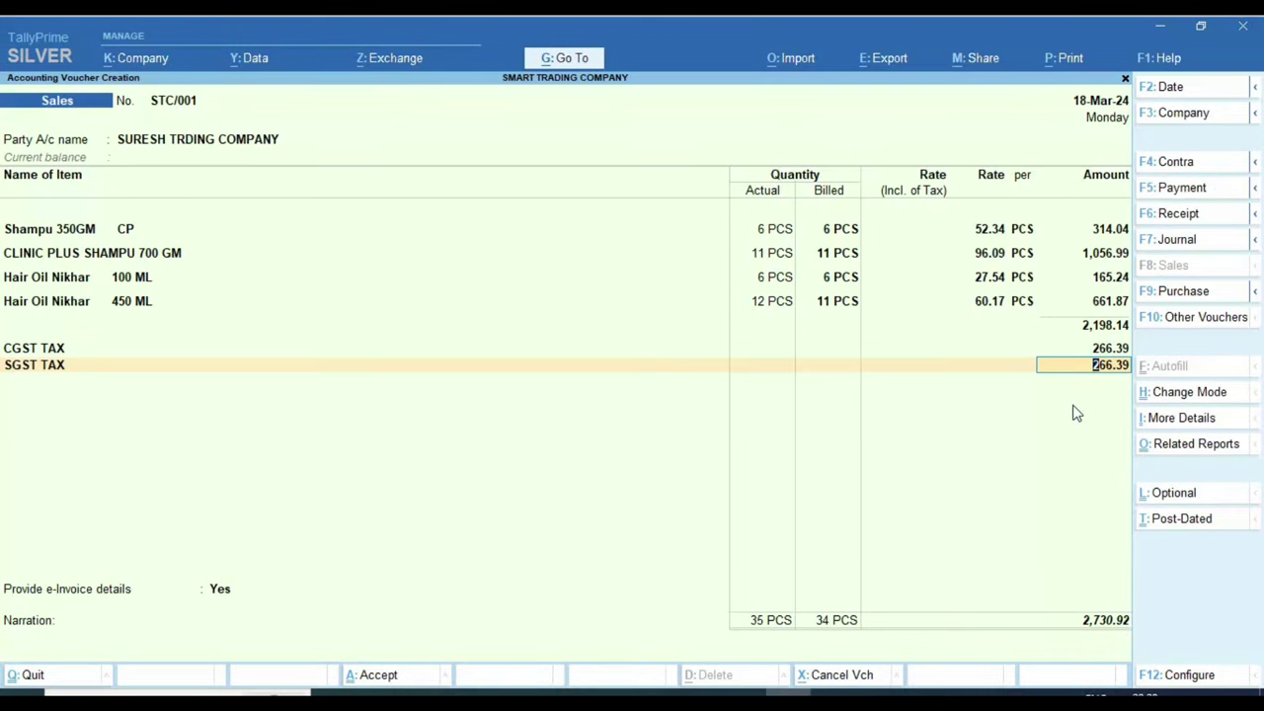
Step: Accept the SGST amount of 266.39 and add the ROUNDED OFF/ ON ledger for 0.08
key(Return)
text(R)
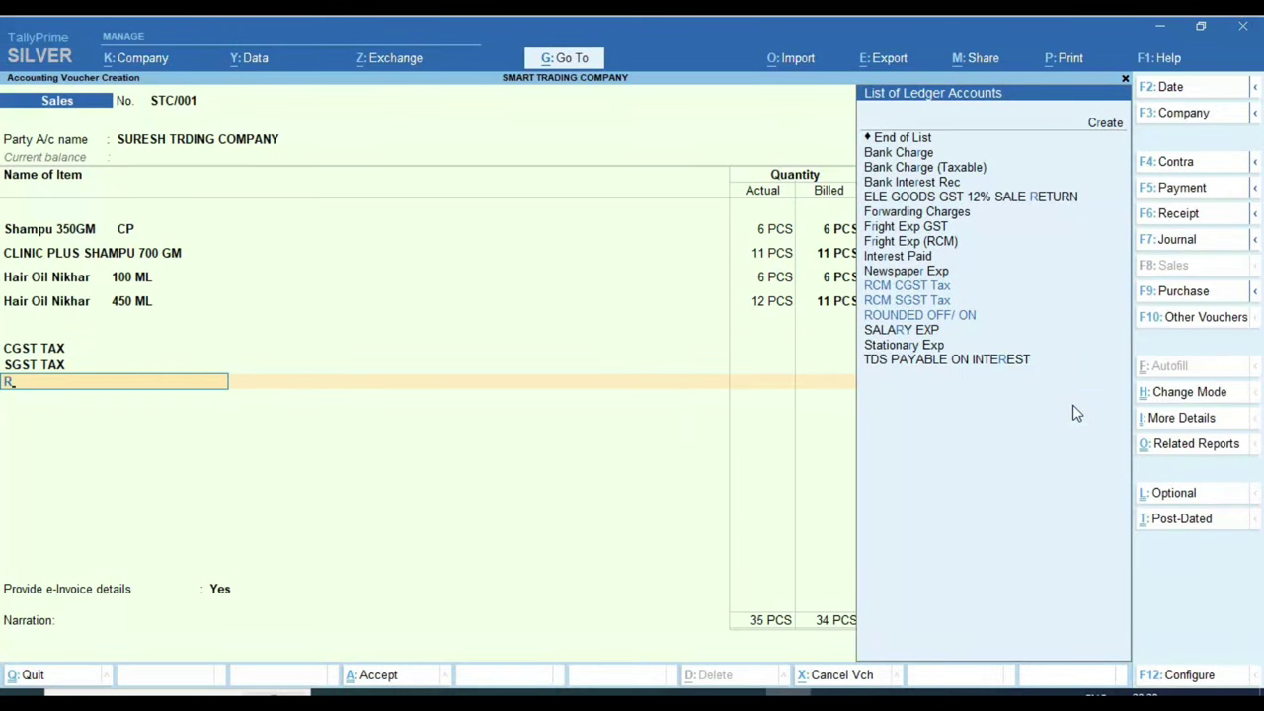
text(o)
key(Return)
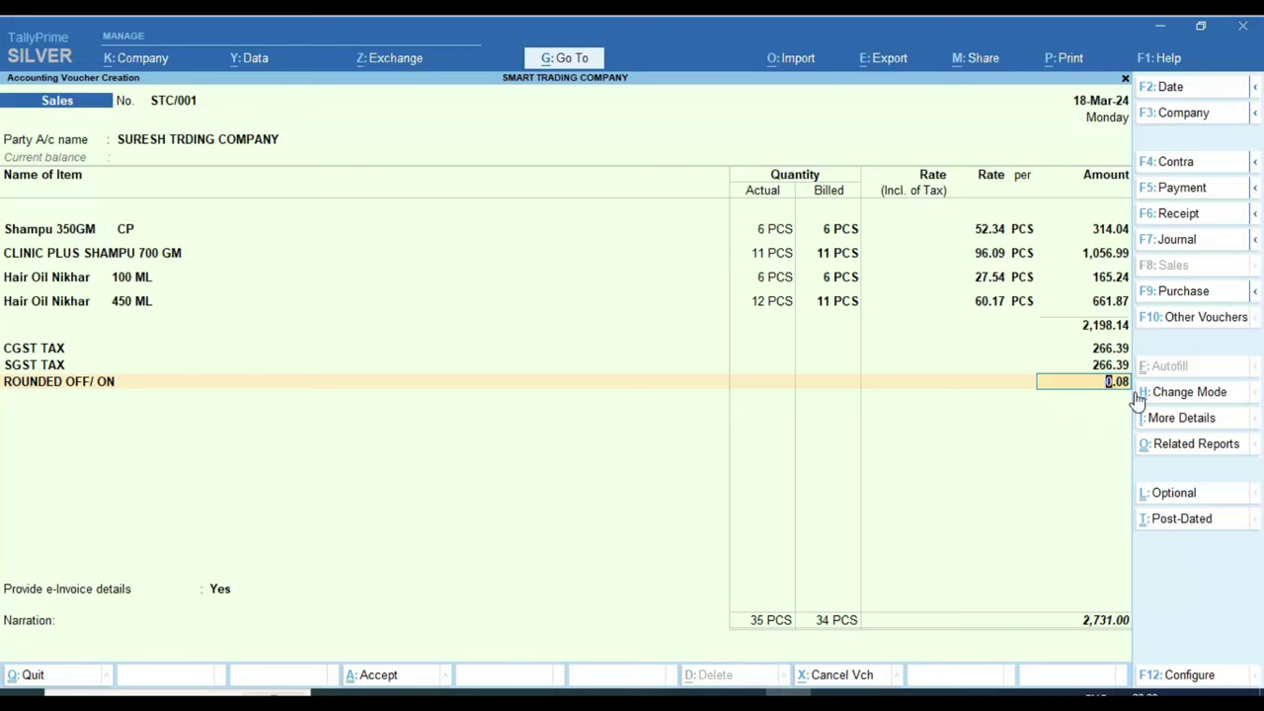
Step: Review the ROUNDED OFF/ ON ledger: Indirect Expenses, Invoice Rounding, Normal Rounding, limit 1, and save
key(BackSpace)
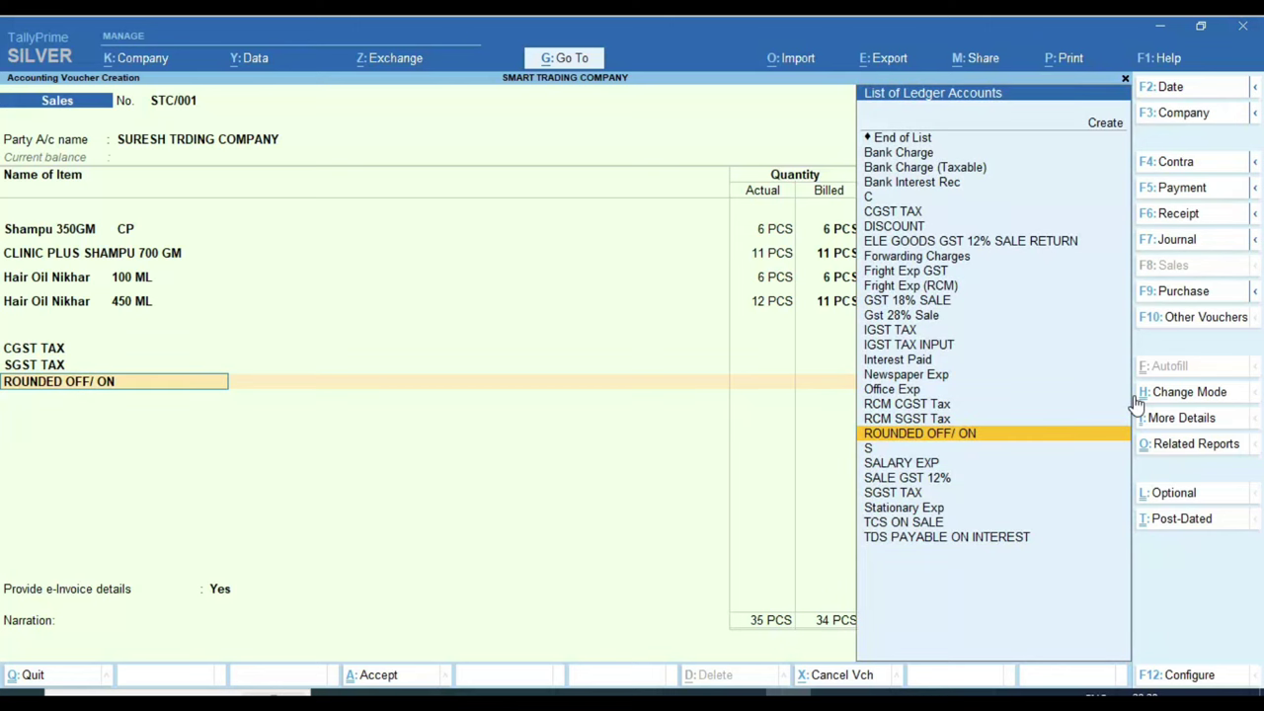
key(ctrl+Return)
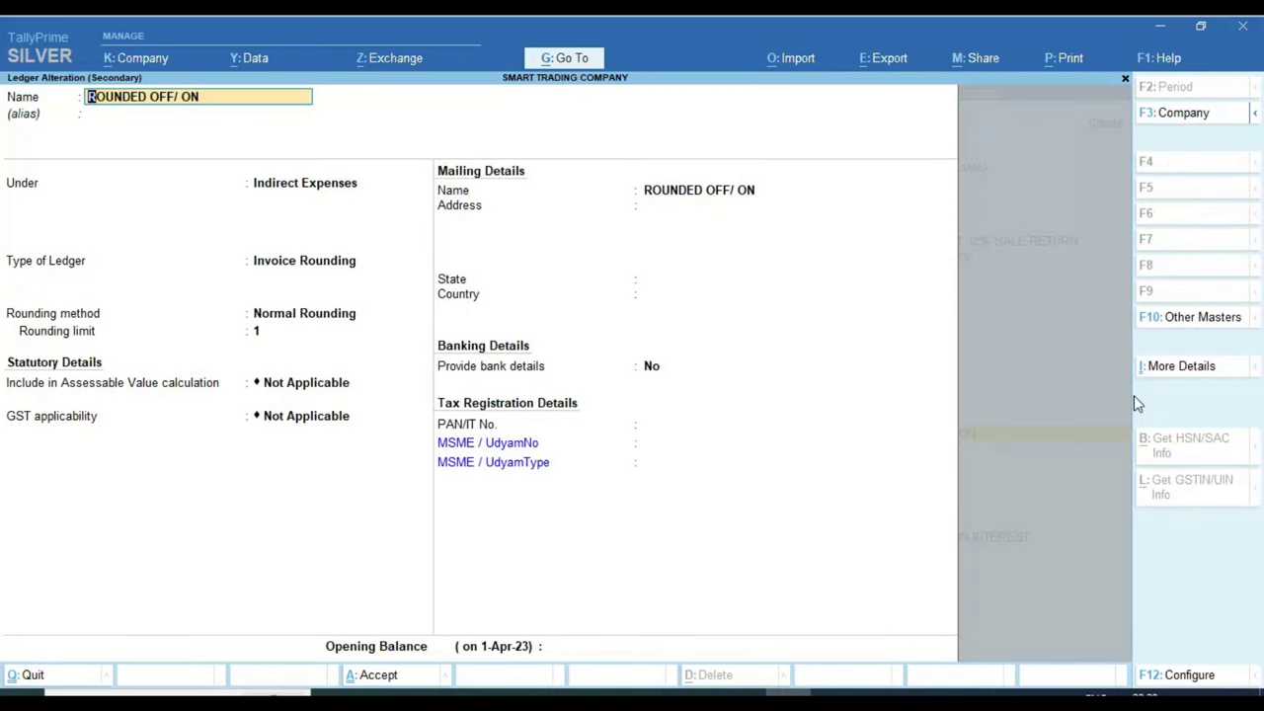
key(Return)
key(Return)
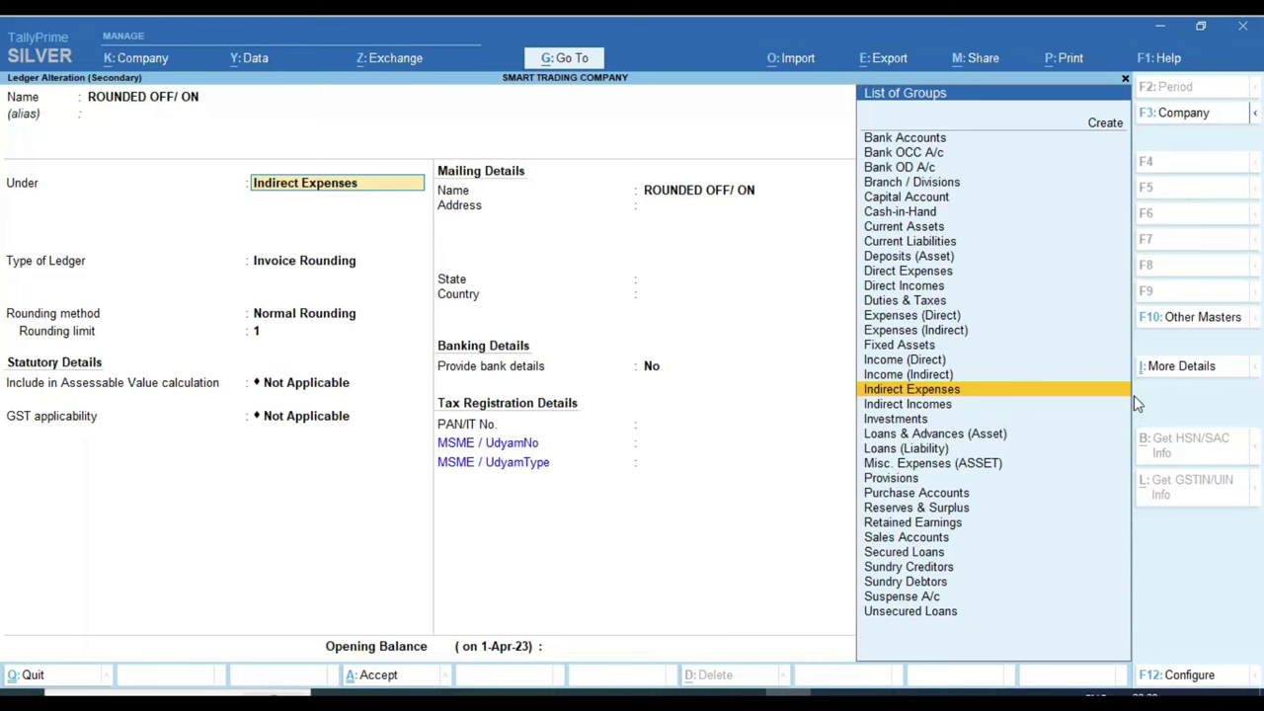
key(Return)
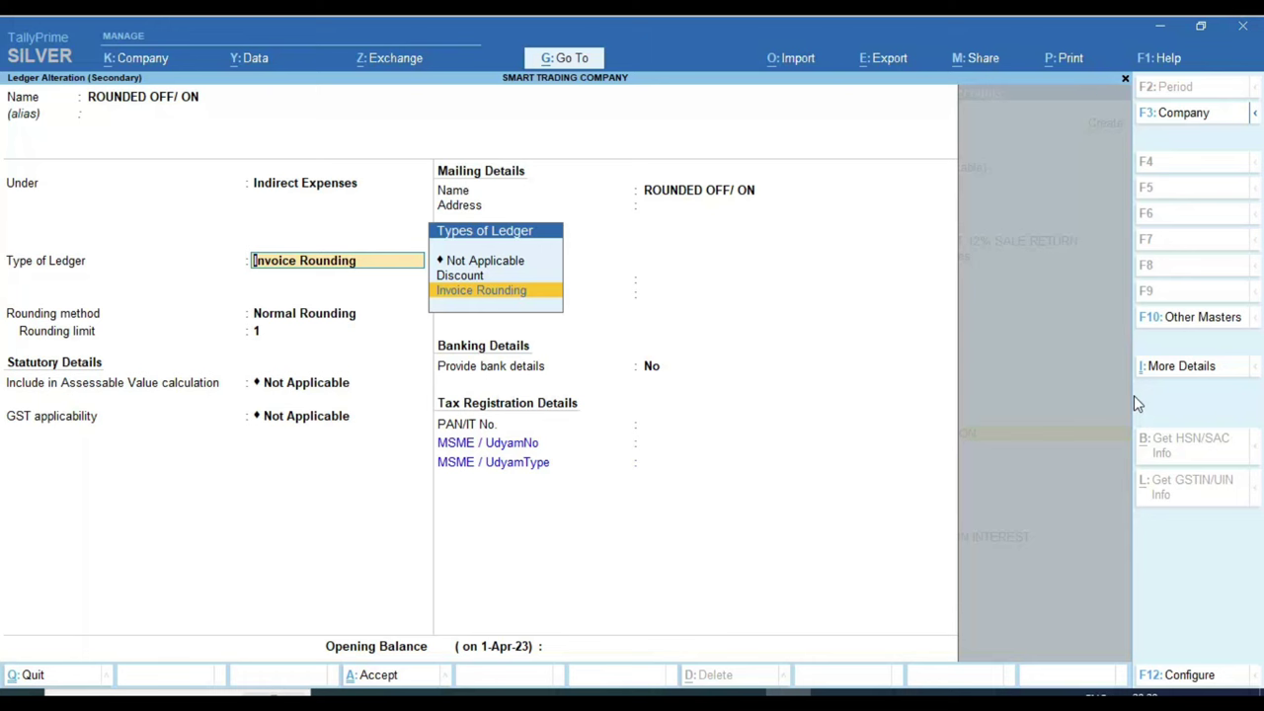
key(Return)
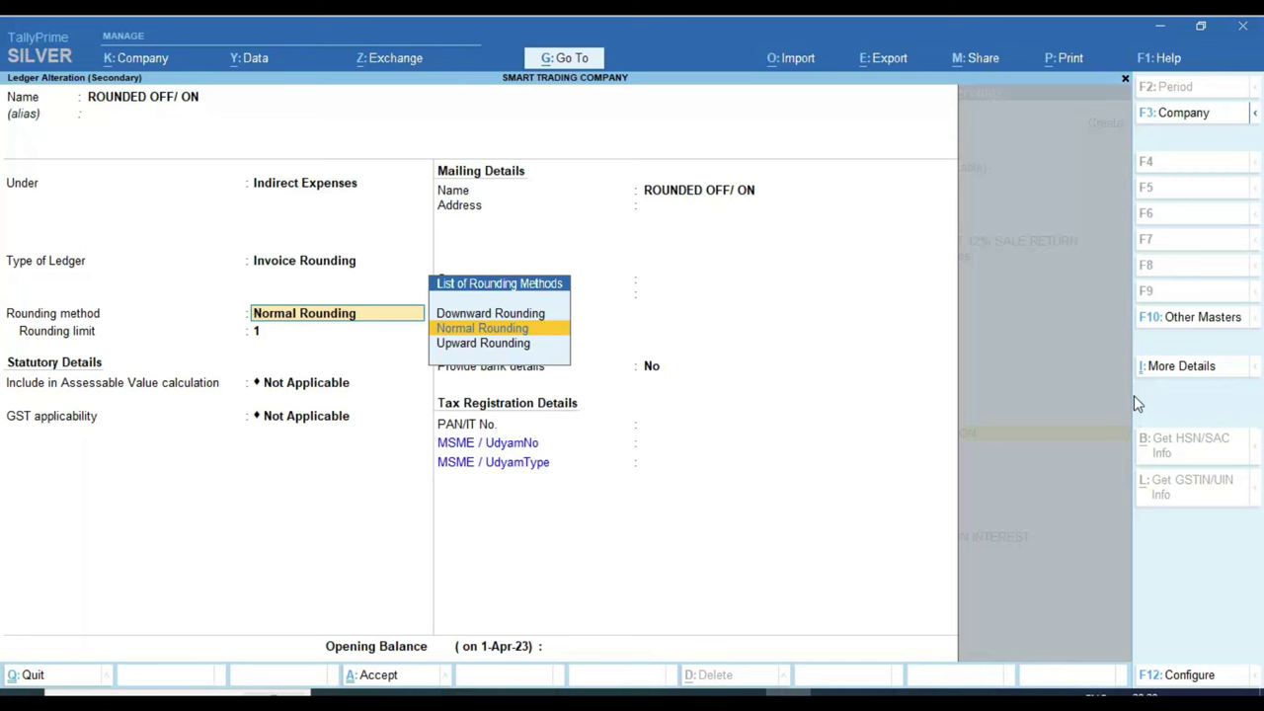
key(Return)
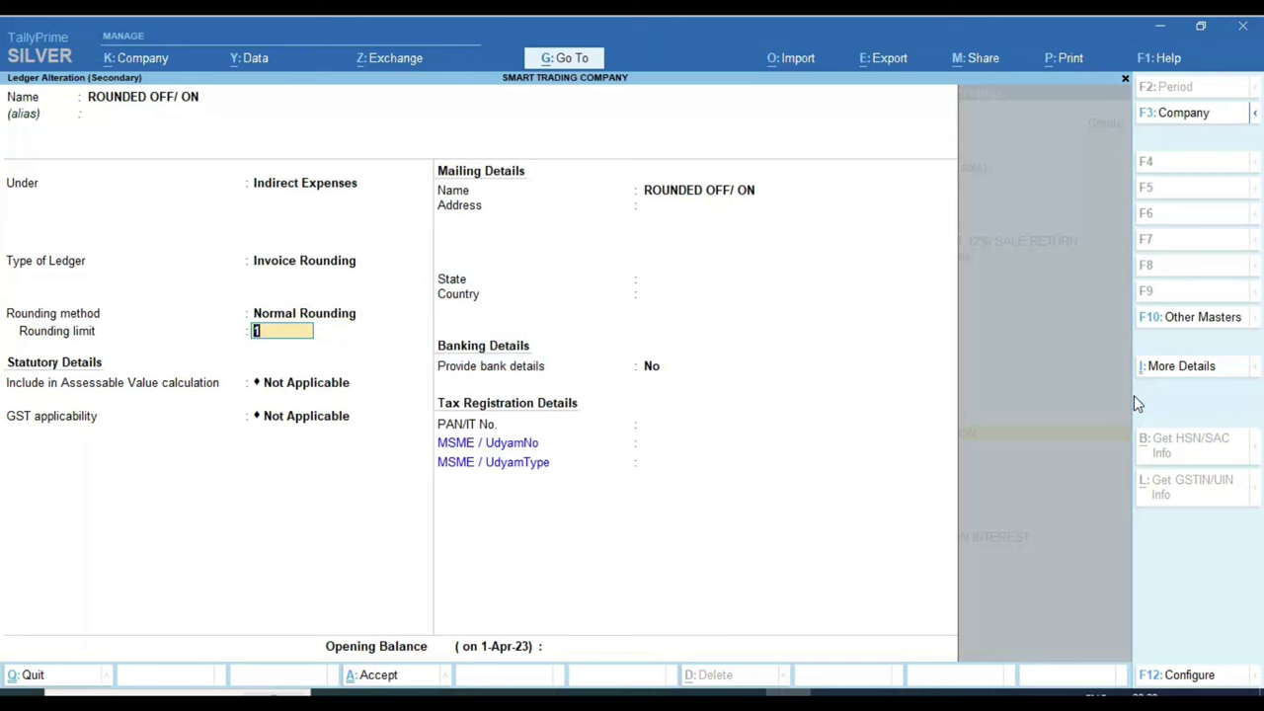
key(Return)
key(Return)
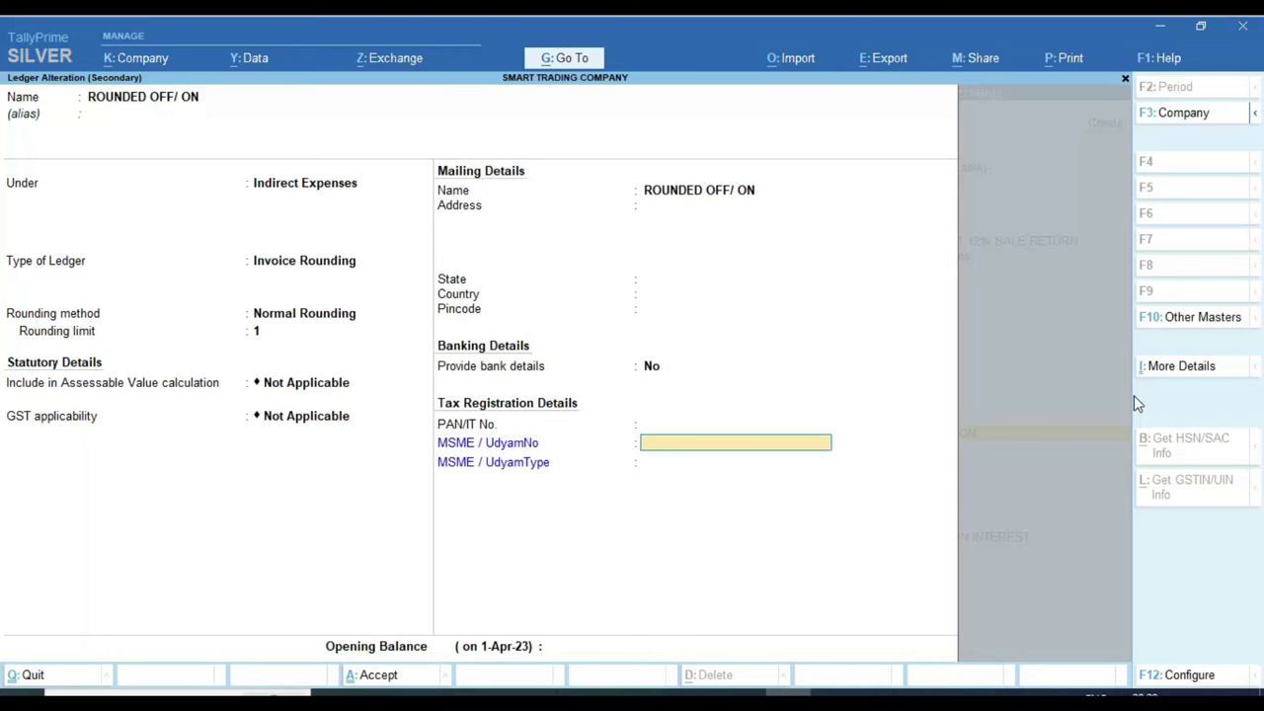
key(Return)
key(Return)
key(Return)
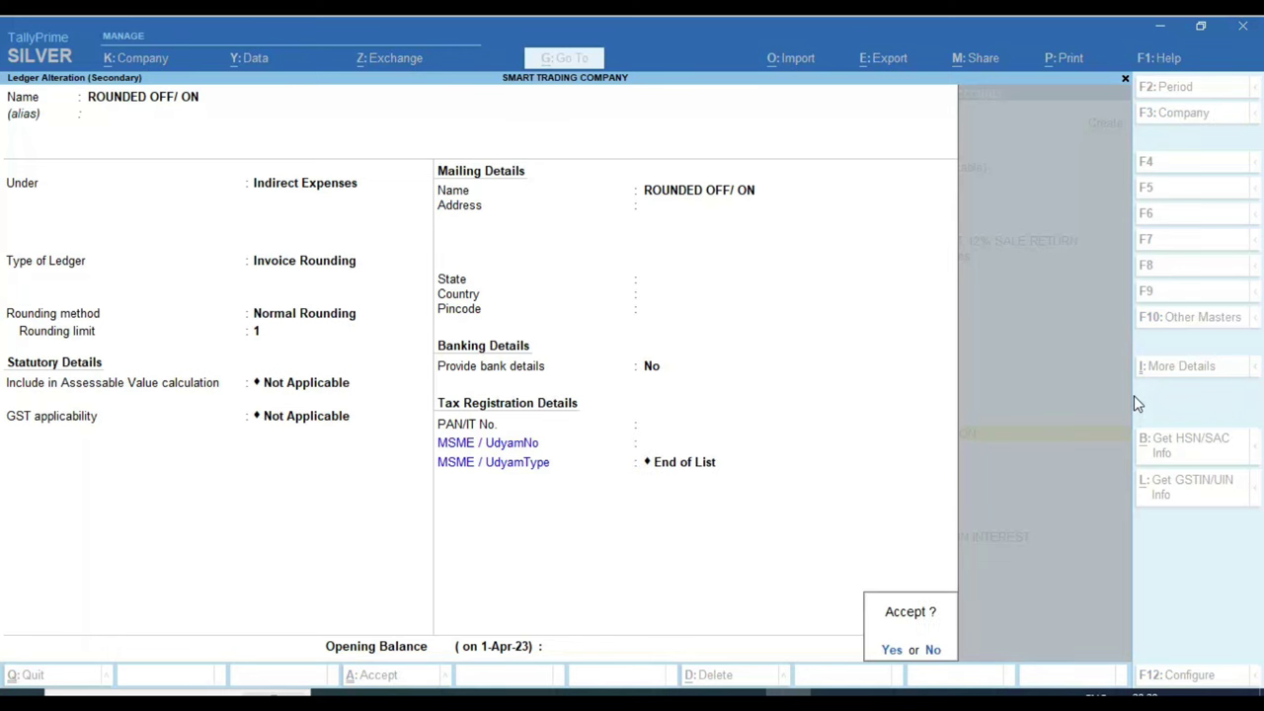
key(Return)
key(Return)
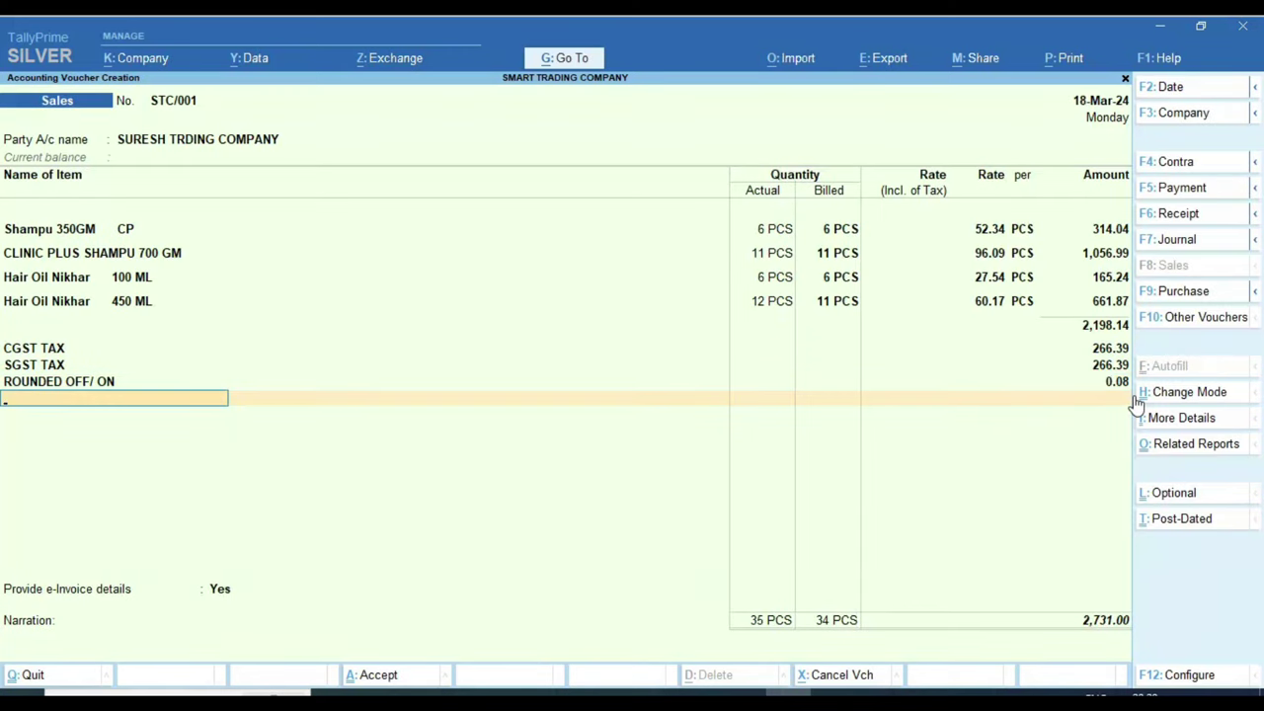
key(Return)
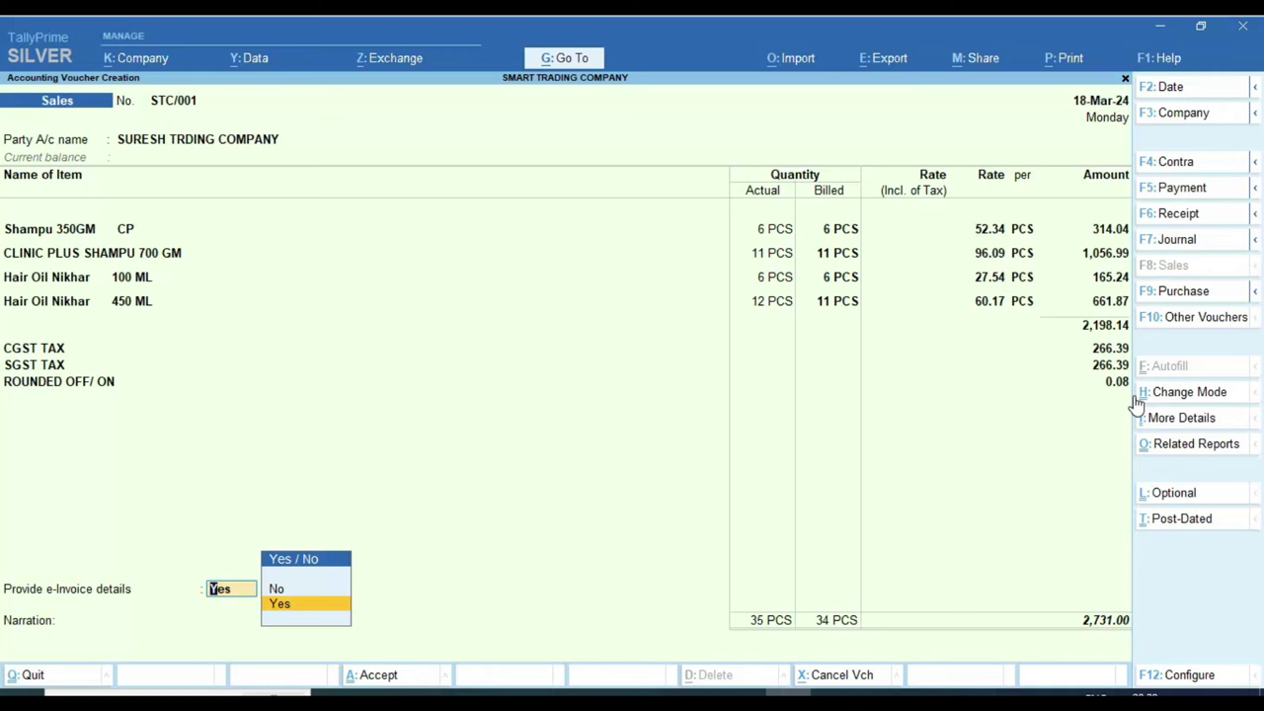
Step: Choose Yes for e-Invoice details, leaving Ack No., IRN, Bill to and Ship to place blank
key(Return)
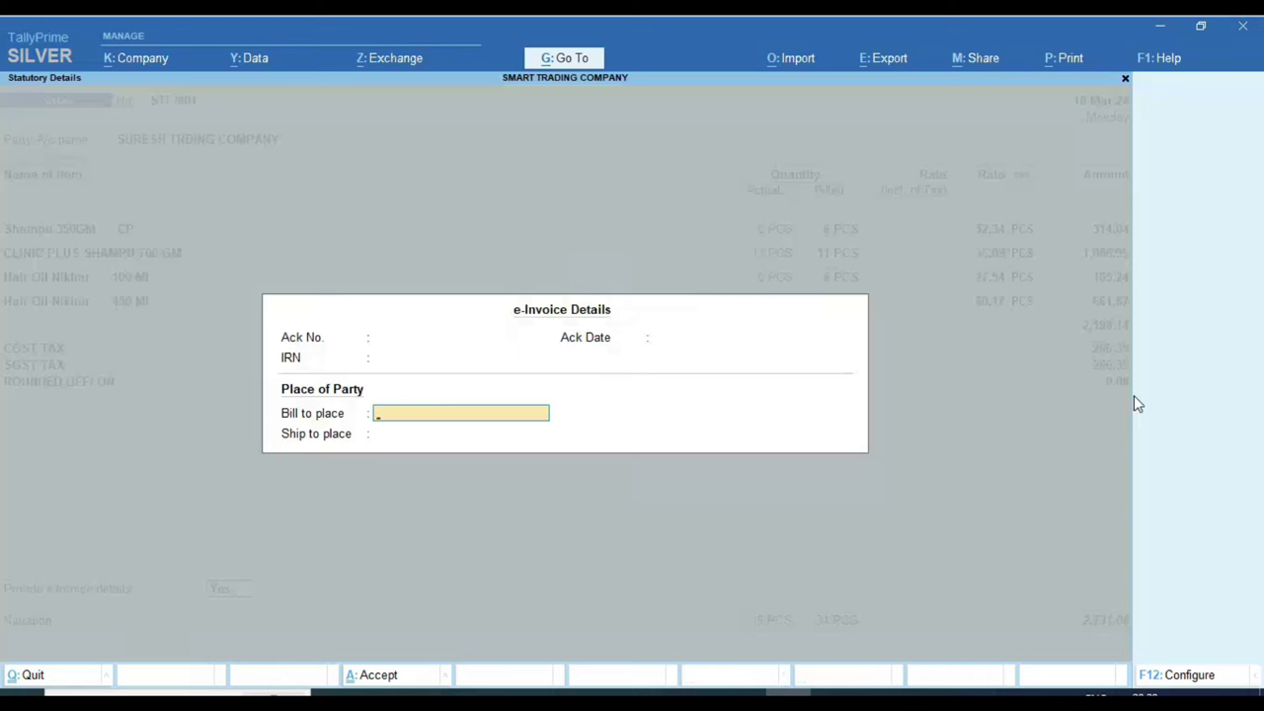
key(BackSpace)
key(BackSpace)
key(BackSpace)
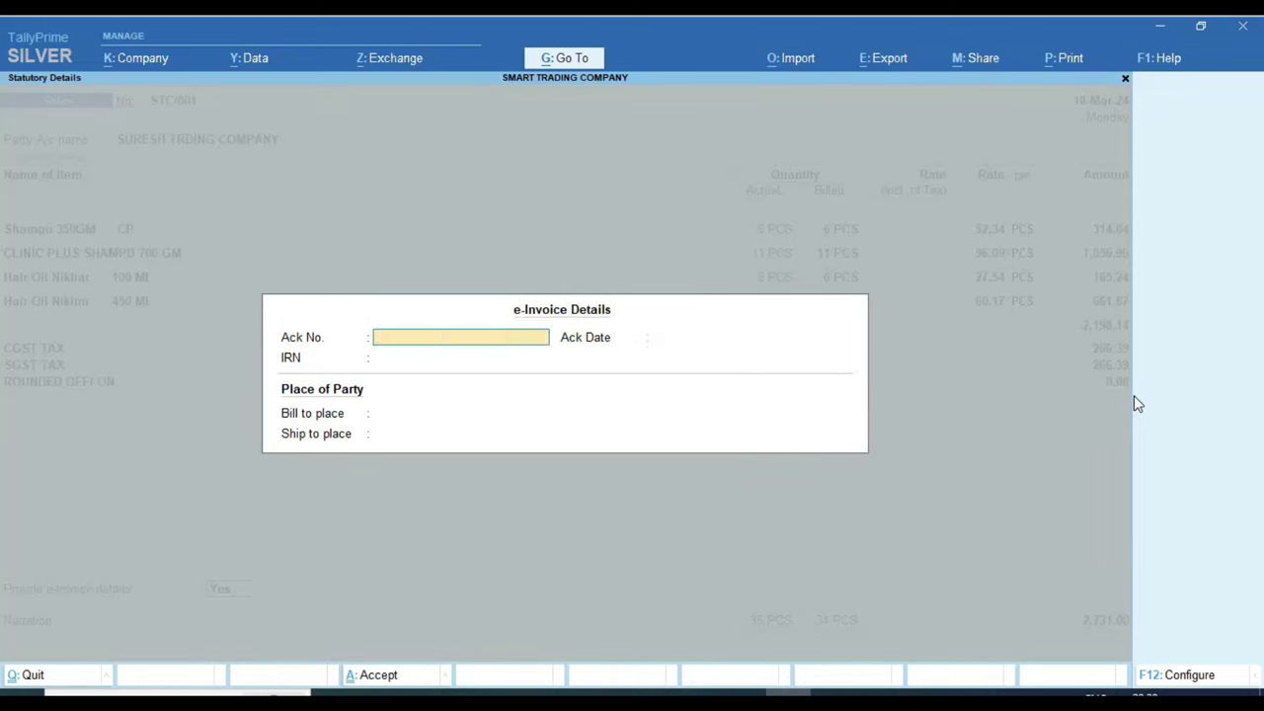
key(Return)
key(BackSpace)
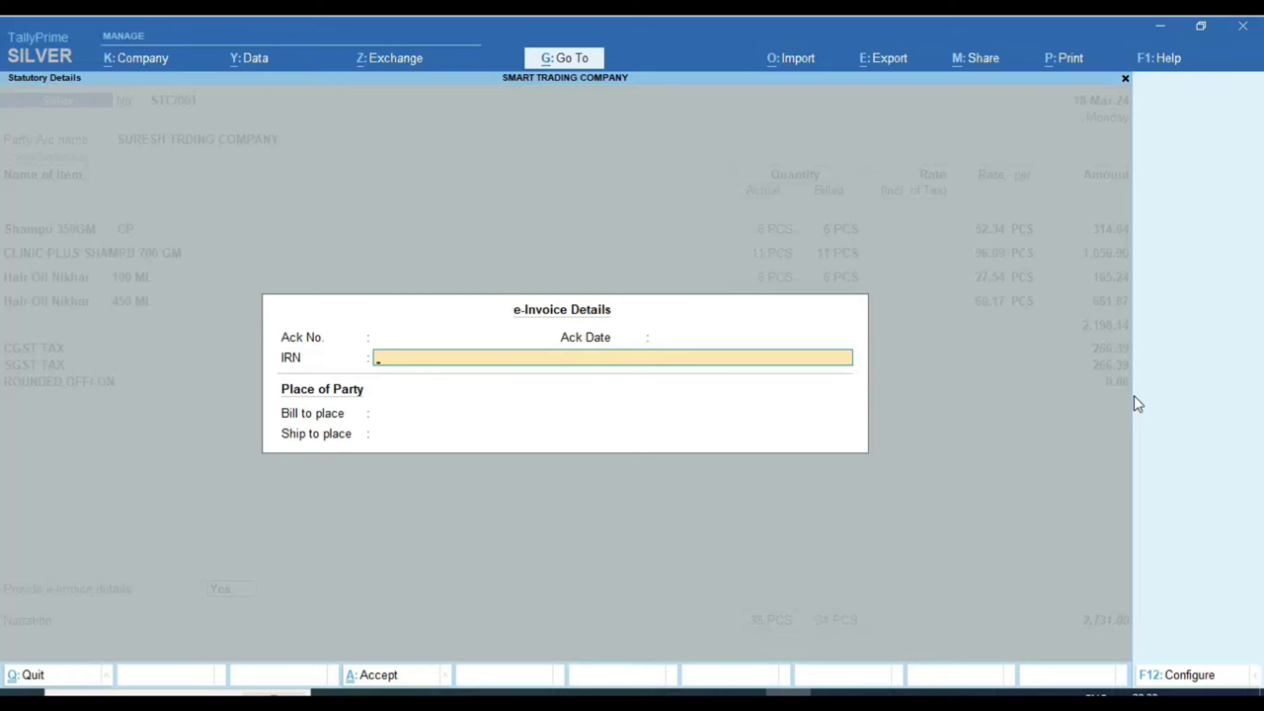
key(Return)
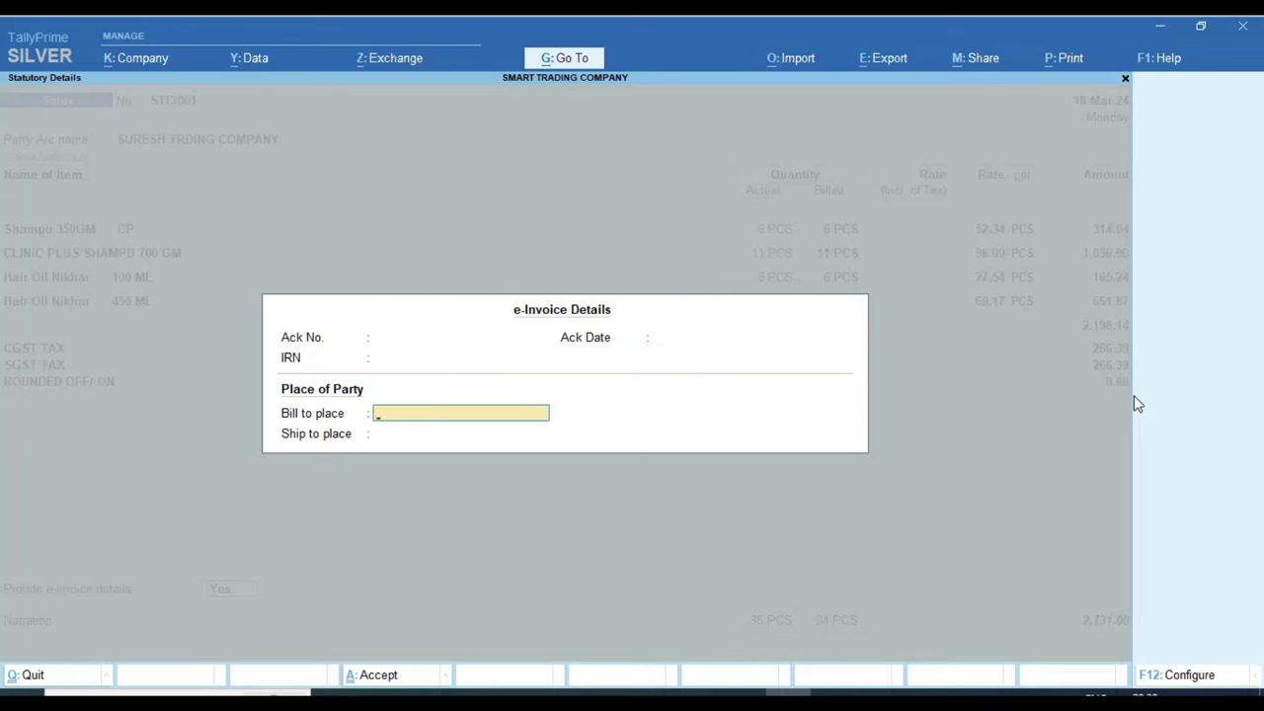
key(Return)
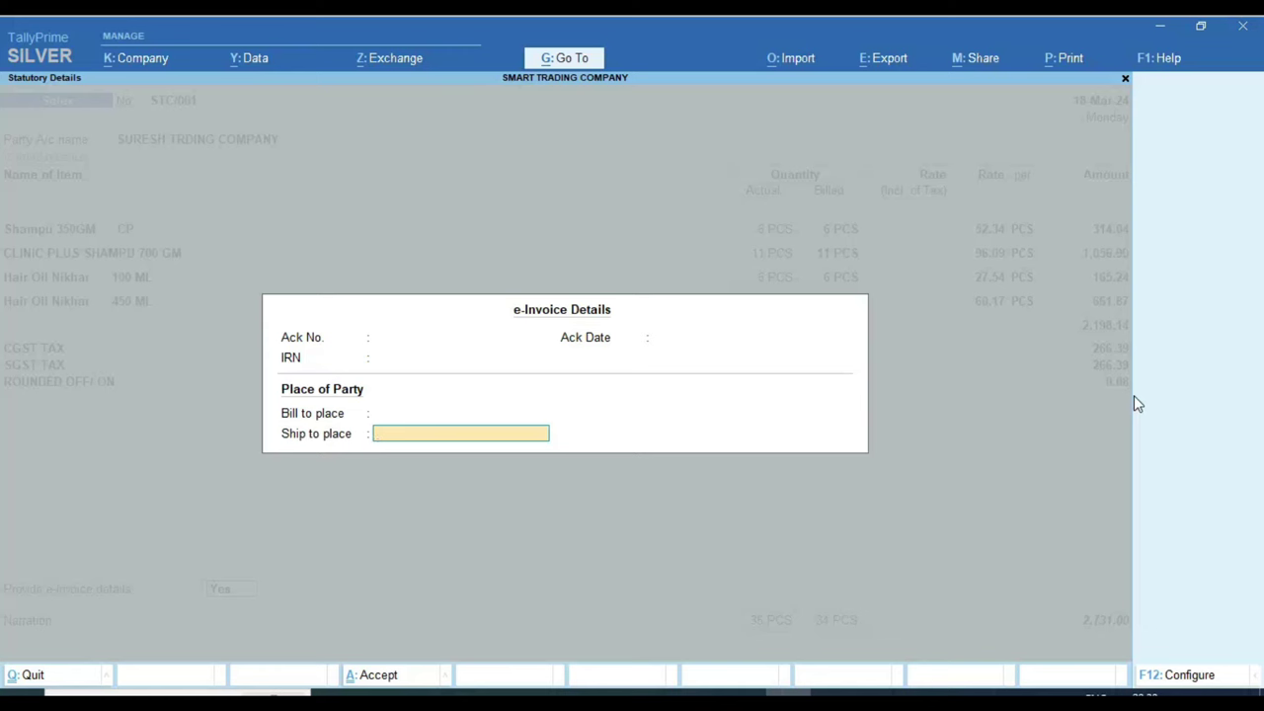
key(Return)
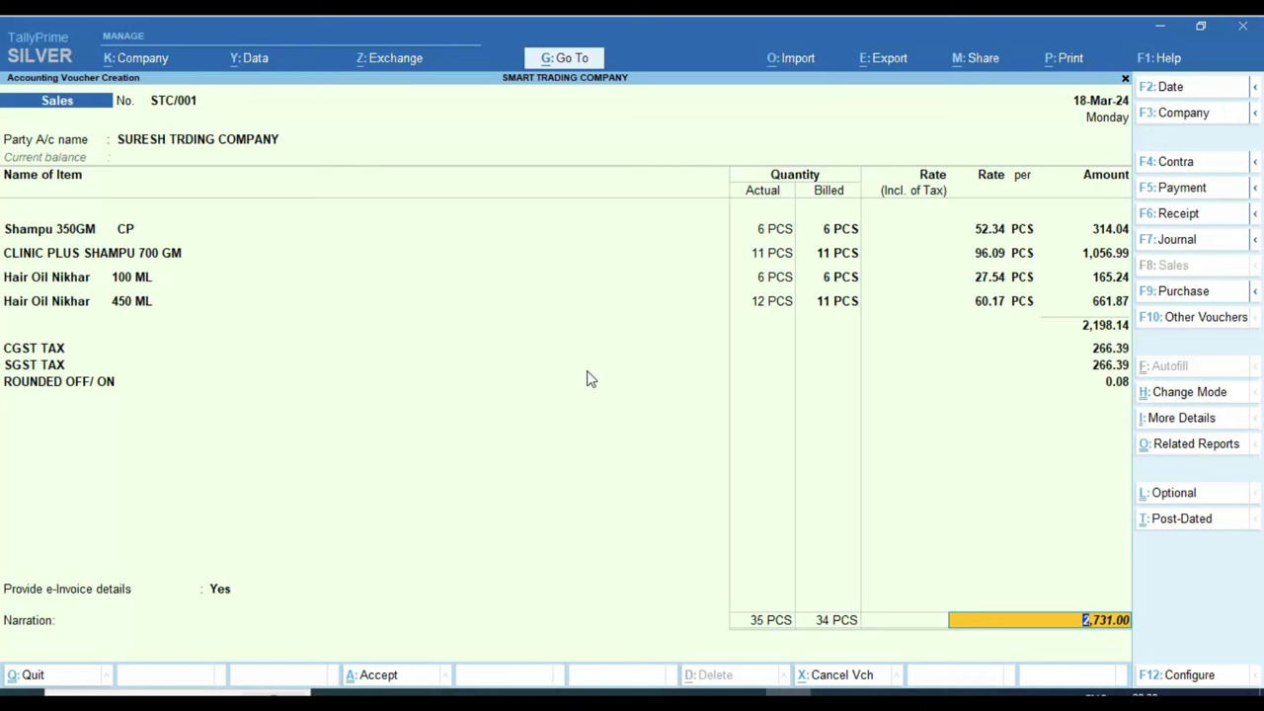
Step: Record new bill reference STC/001 for 2,731.00 and save the voucher, answering No to e-Invoice generation
key(Return)
key(Return)
key(Return)
key(Return)
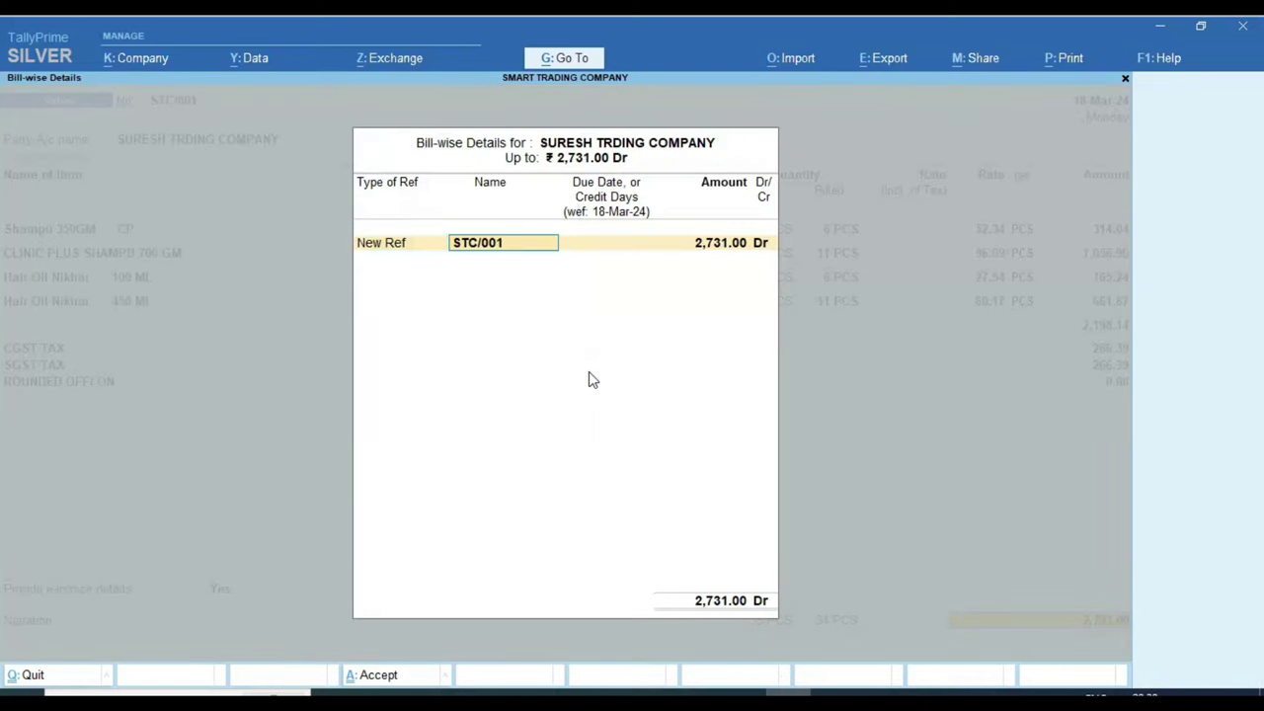
key(Return)
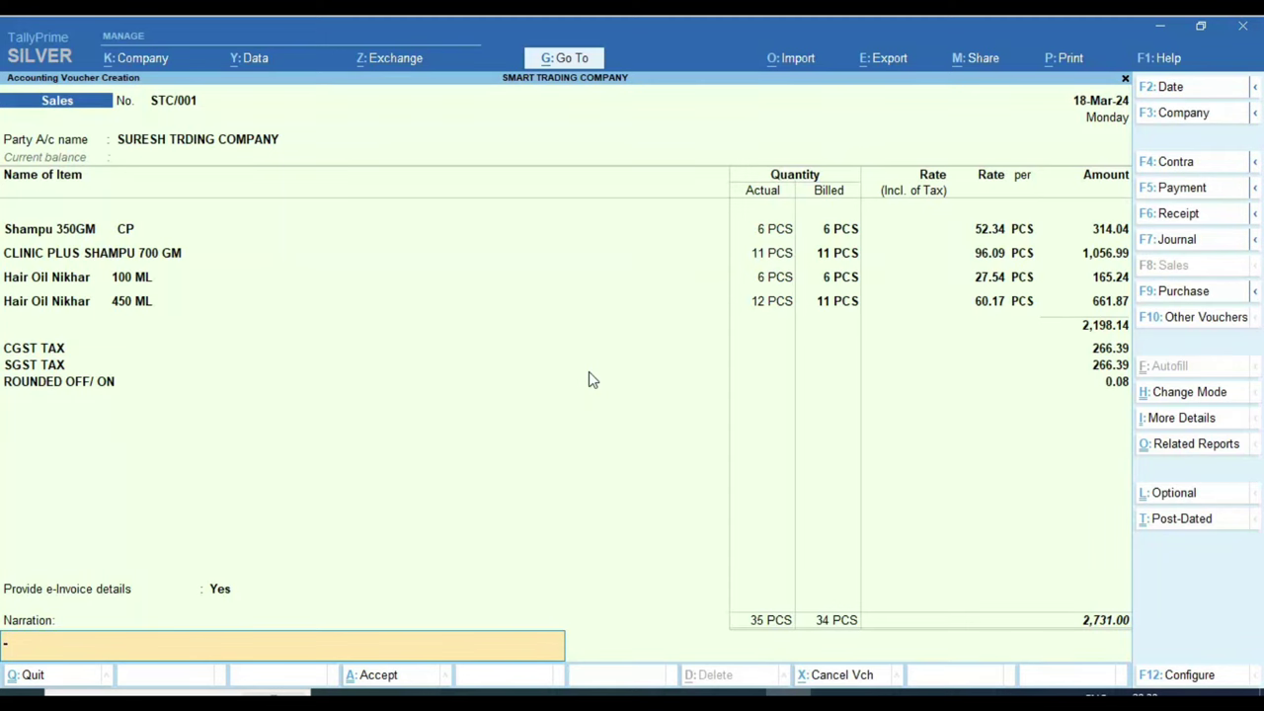
key(Return)
key(Return)
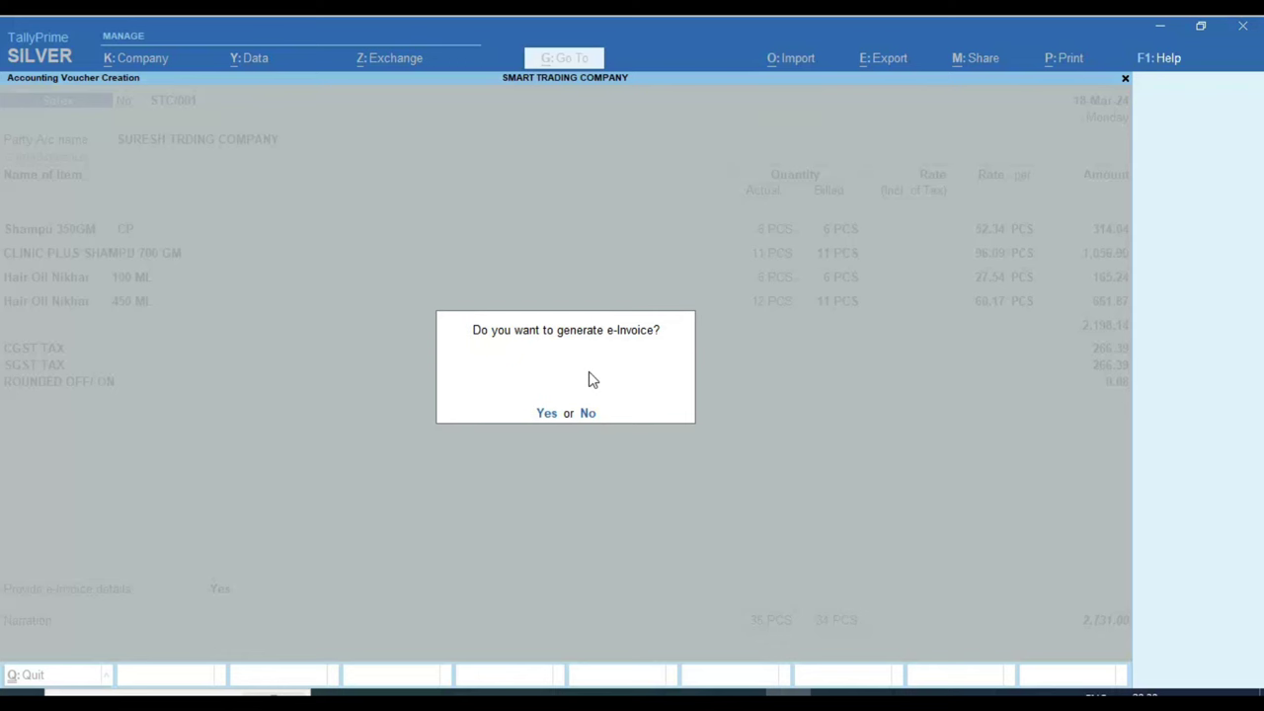
key(n)
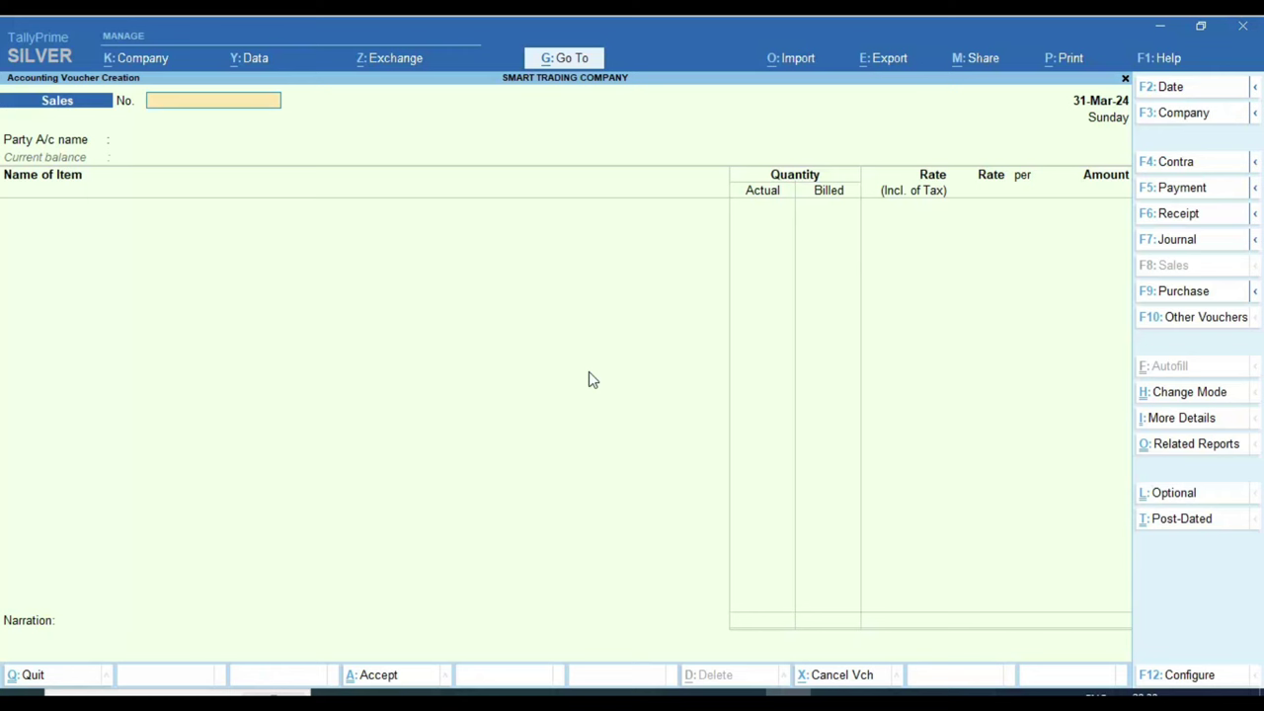
Step: Quit the payment voucher without changes and return to the Gateway menu
key(Page_Up)
key(BackSpace)
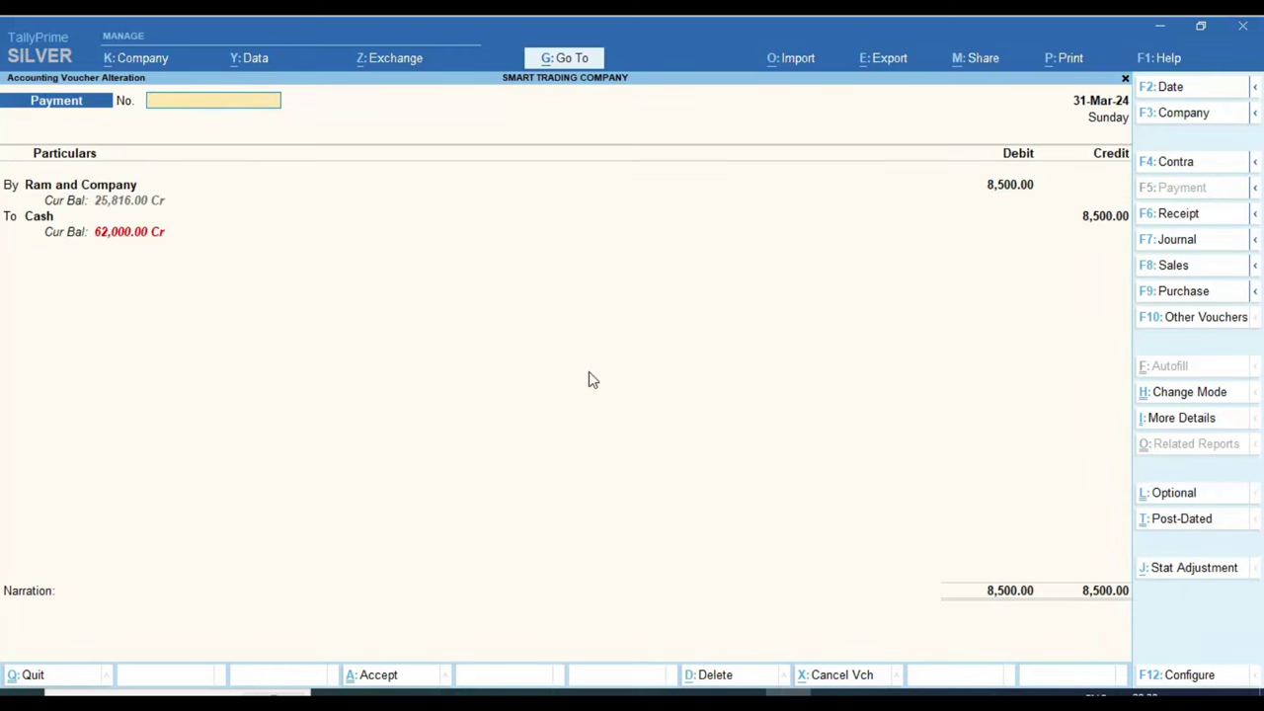
key(Escape)
key(y)
key(Escape)
Step: Open the Day Book for 1-Apr-23 to 31-Mar-24, open sales voucher STC/001, and bring up its Print dialog
key(Down)
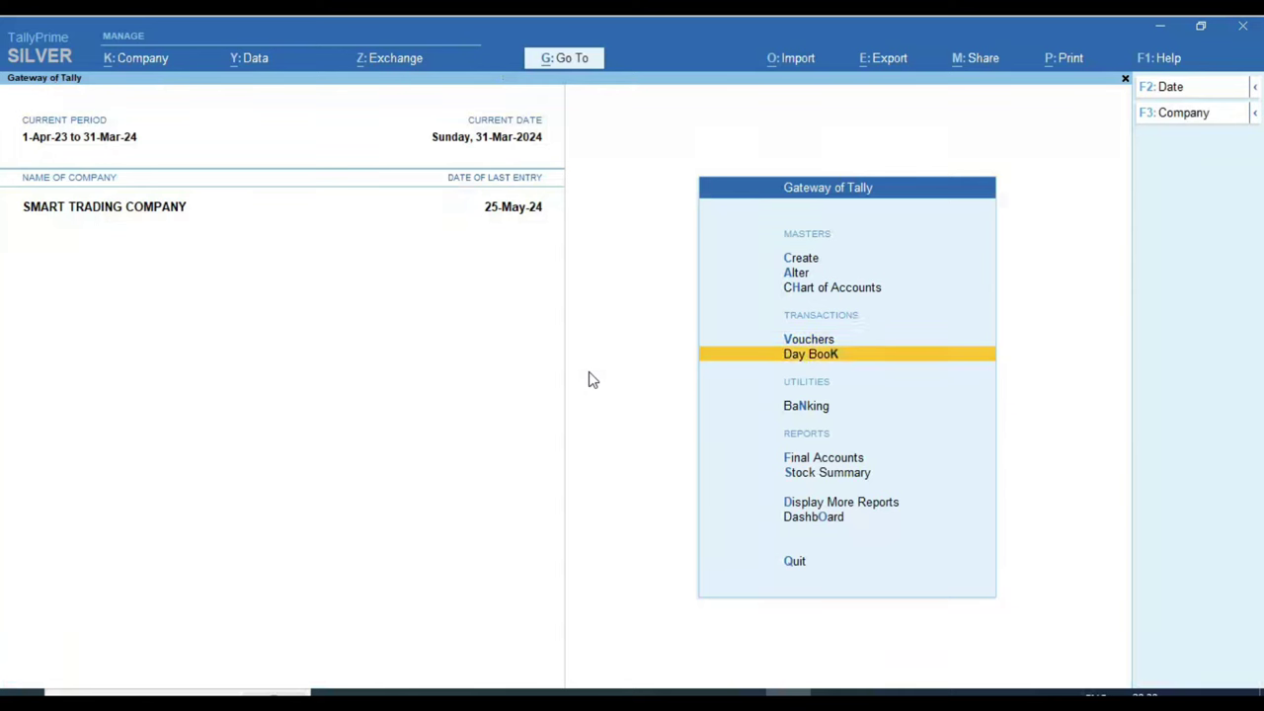
key(Return)
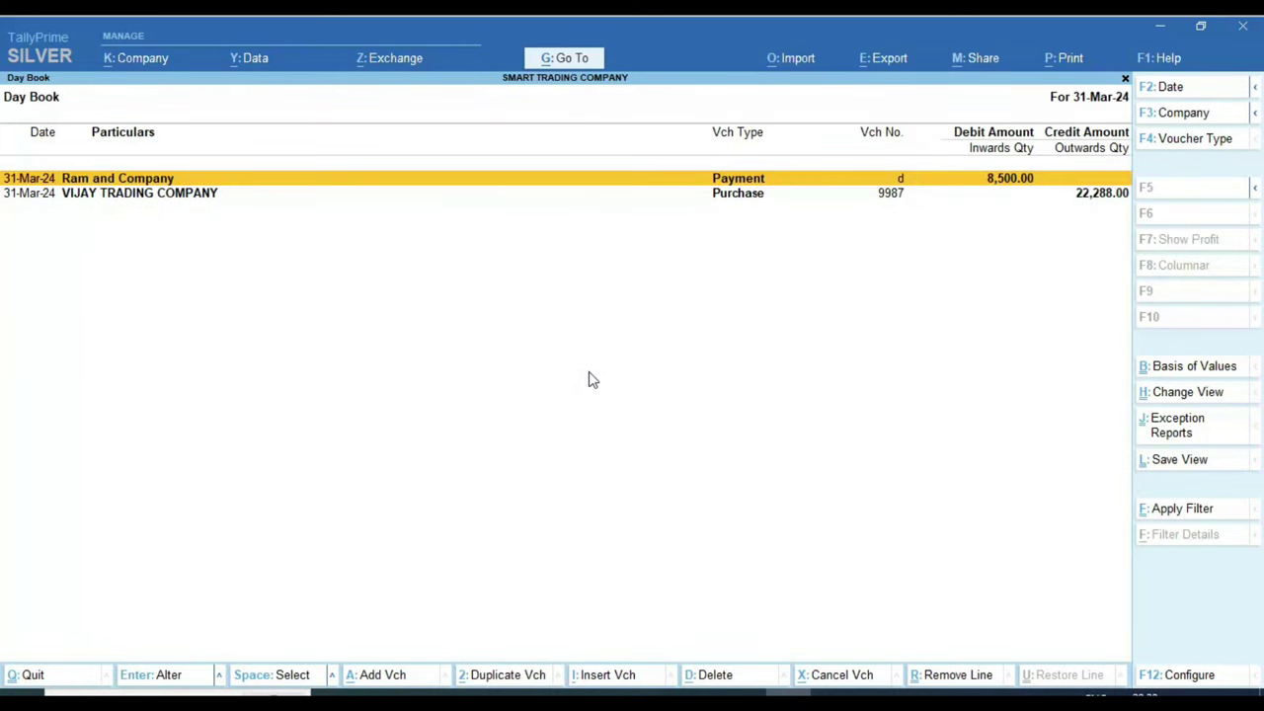
key(F2)
key(Return)
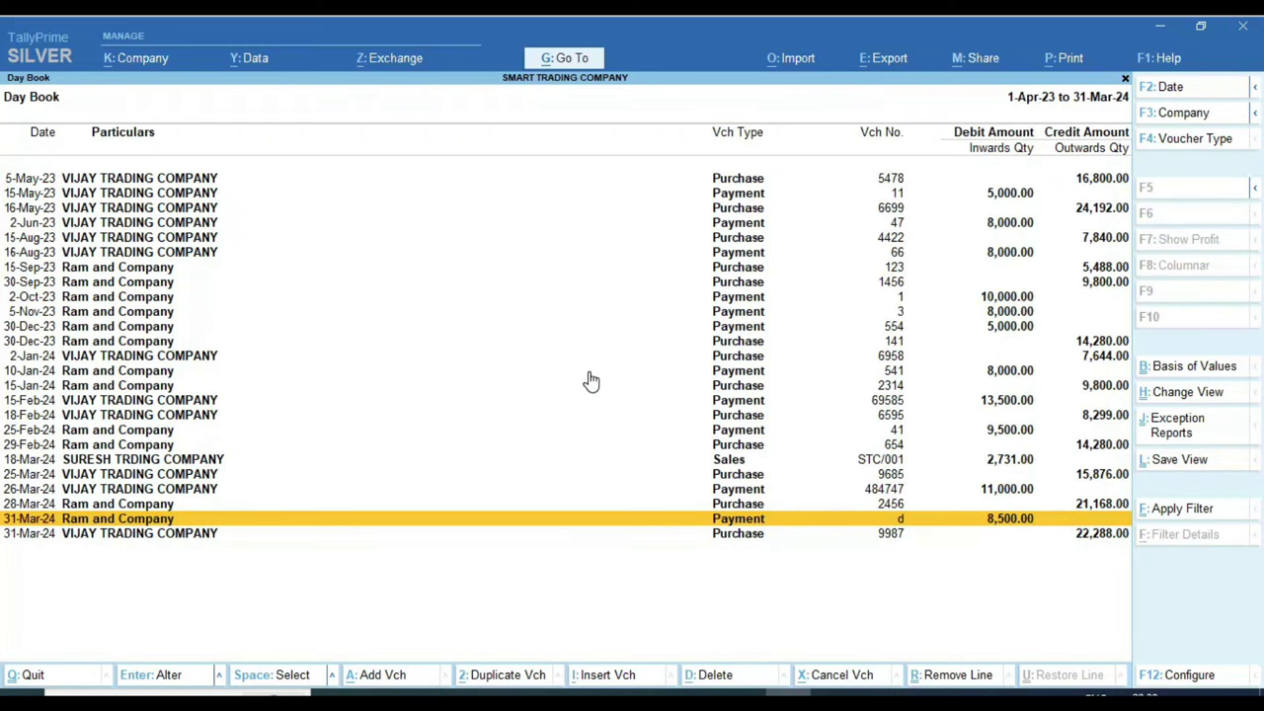
key(Up)
key(Up)
key(Up)
key(Up)
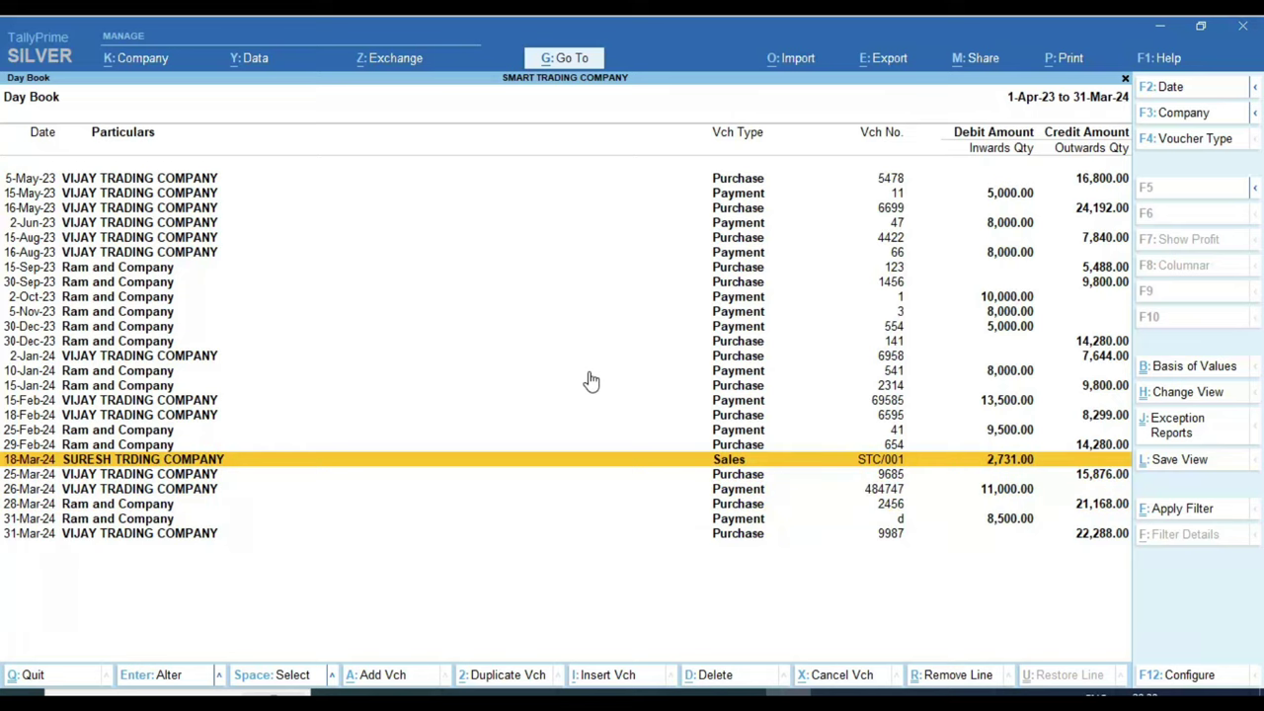
key(Return)
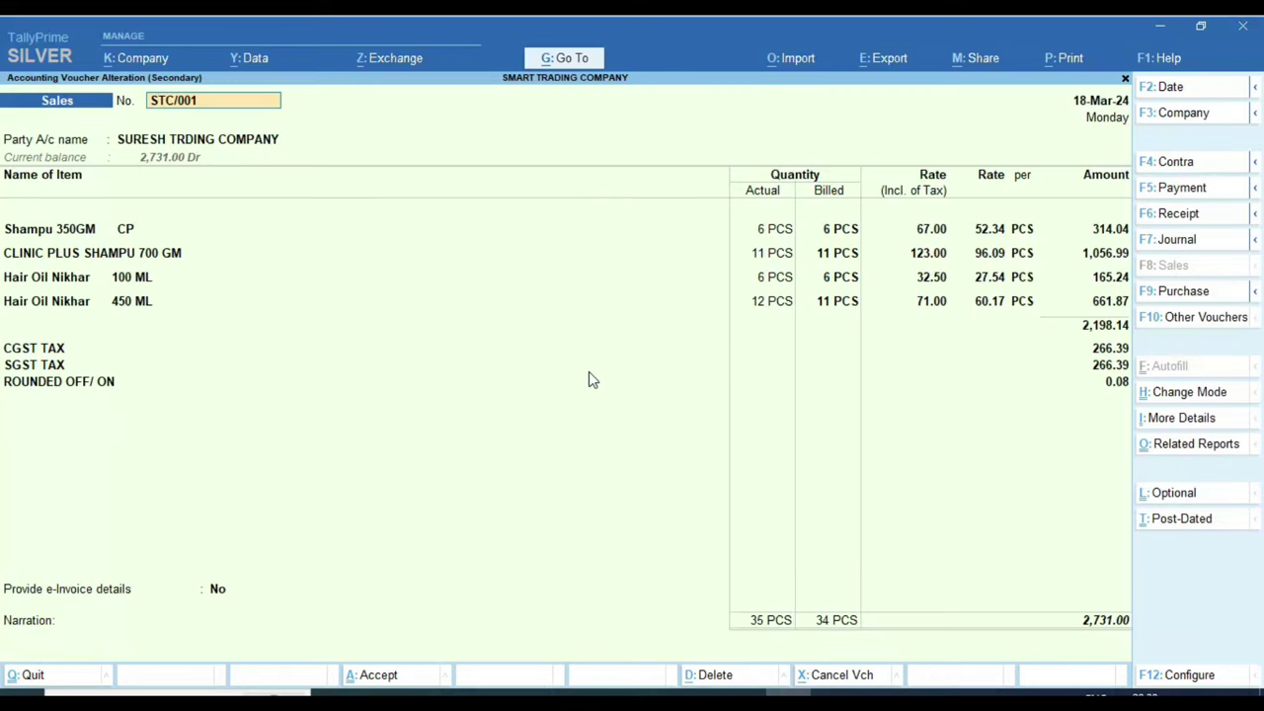
key(ctrl+p)
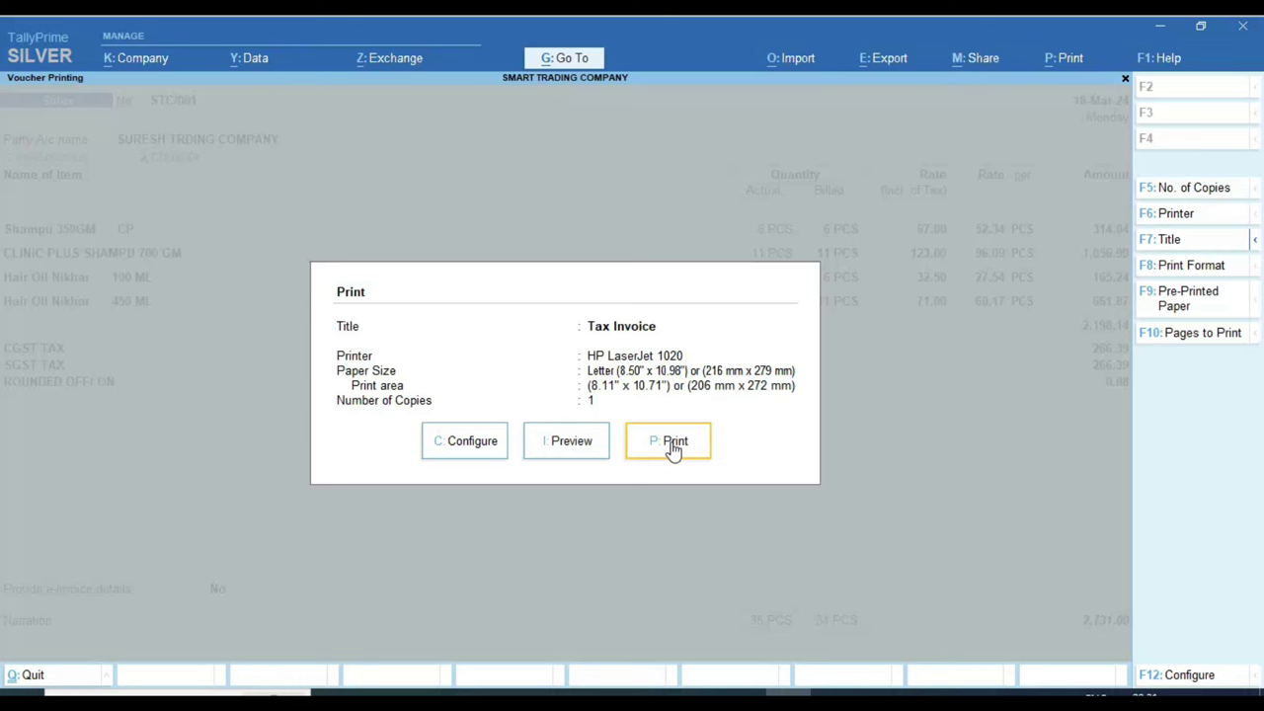
Step: Preview the STC/001 Tax Invoice enlarged, scroll to its ₹2,731.00 total, and close the preview
click(571, 441)
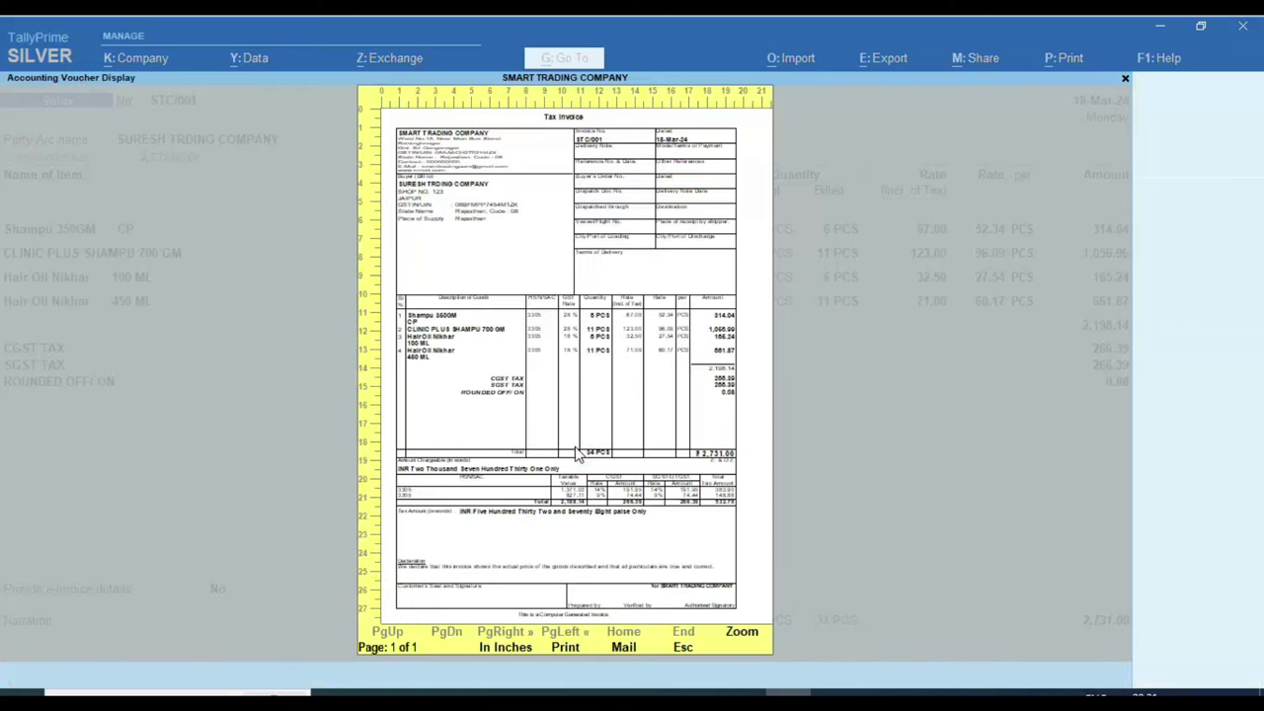
click(642, 333)
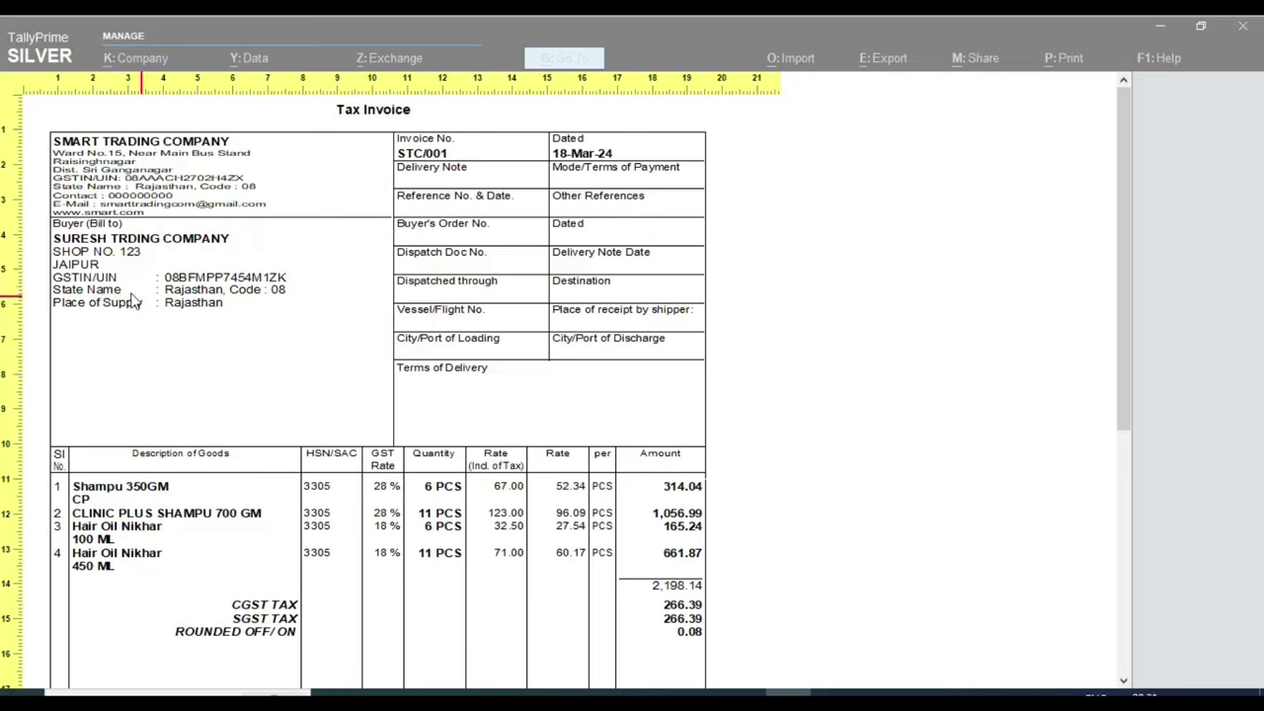
scroll(282, 409, down, 5)
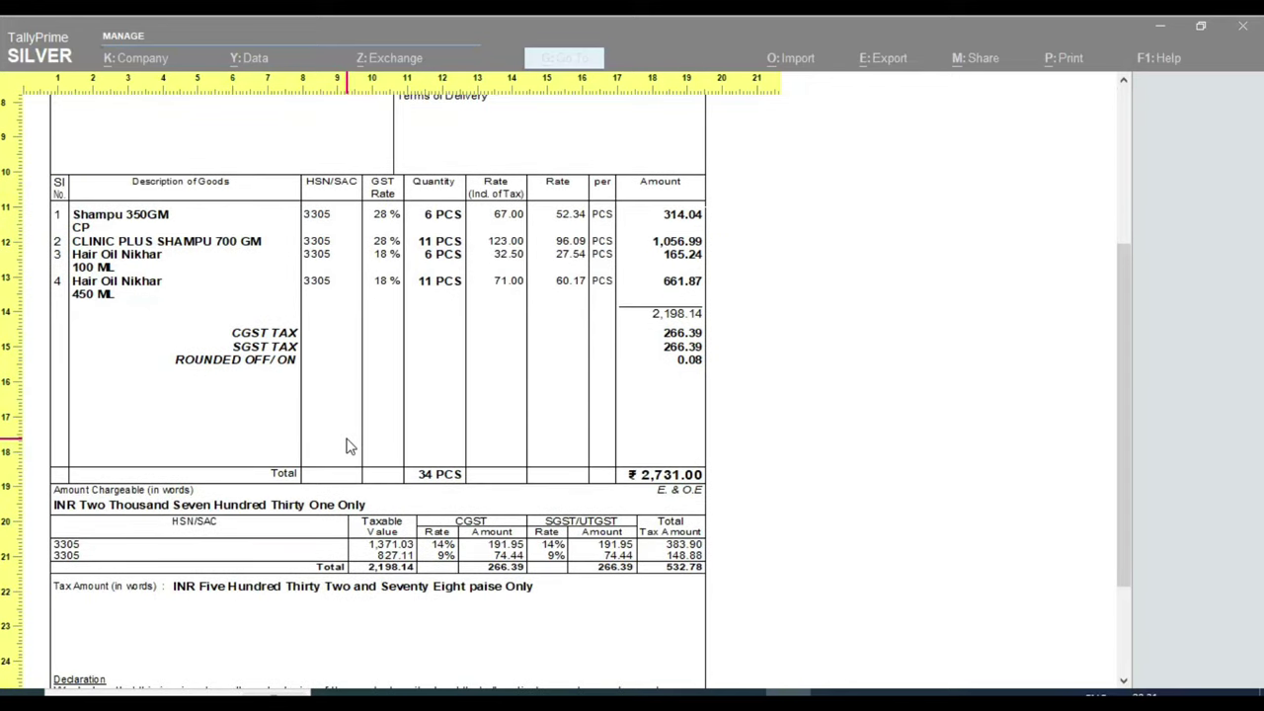
key(Escape)
key(Escape)
Step: In Print Configuration, show all options and set Use Simple Invoice format to Yes
click(484, 452)
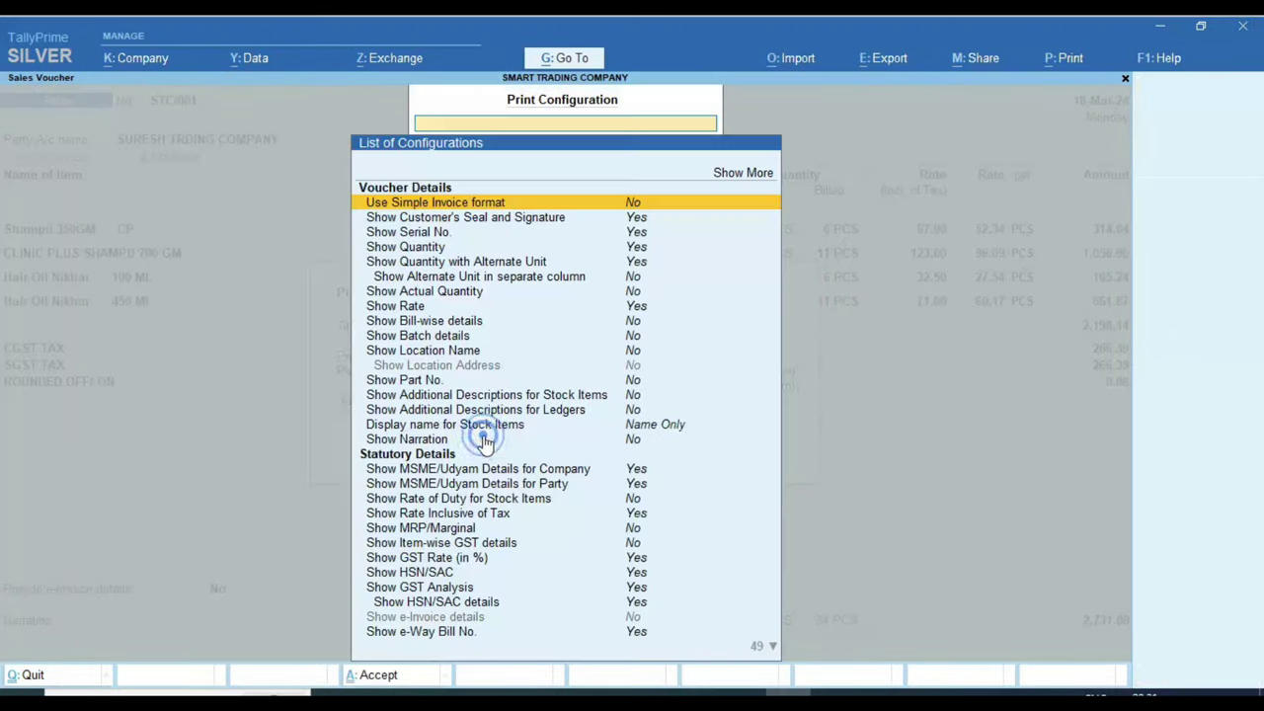
key(Up)
key(Return)
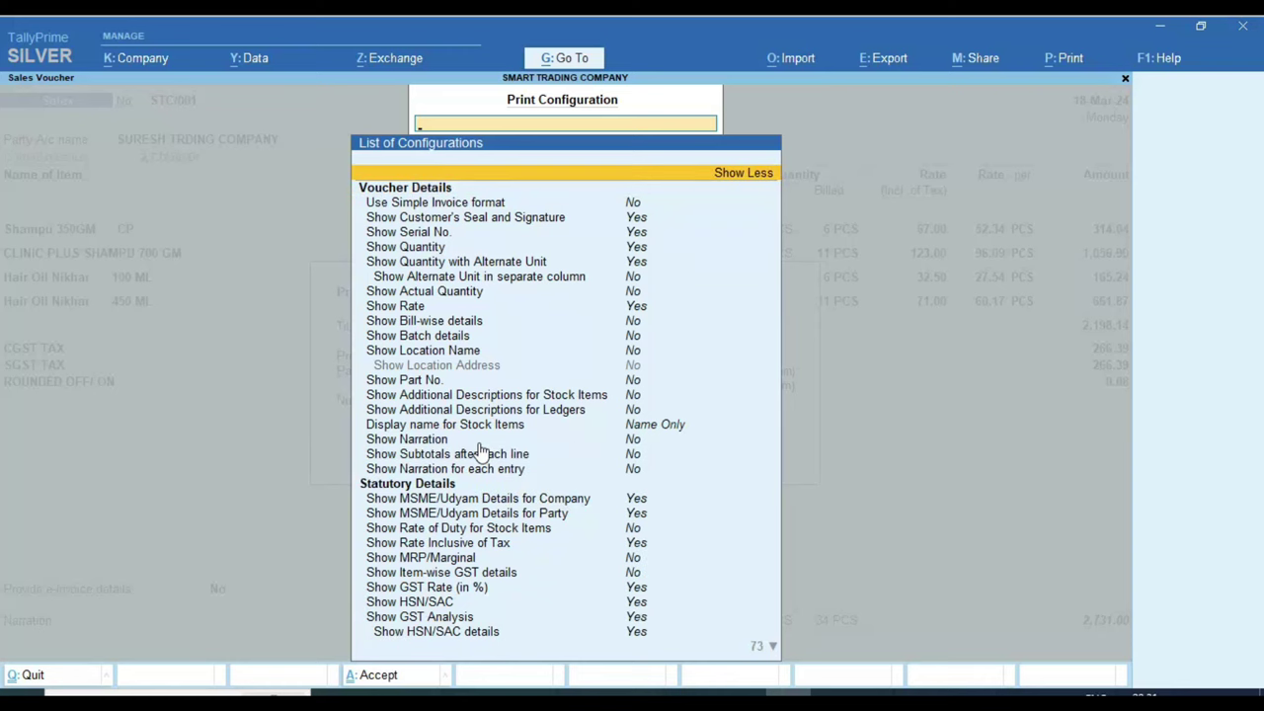
key(Down)
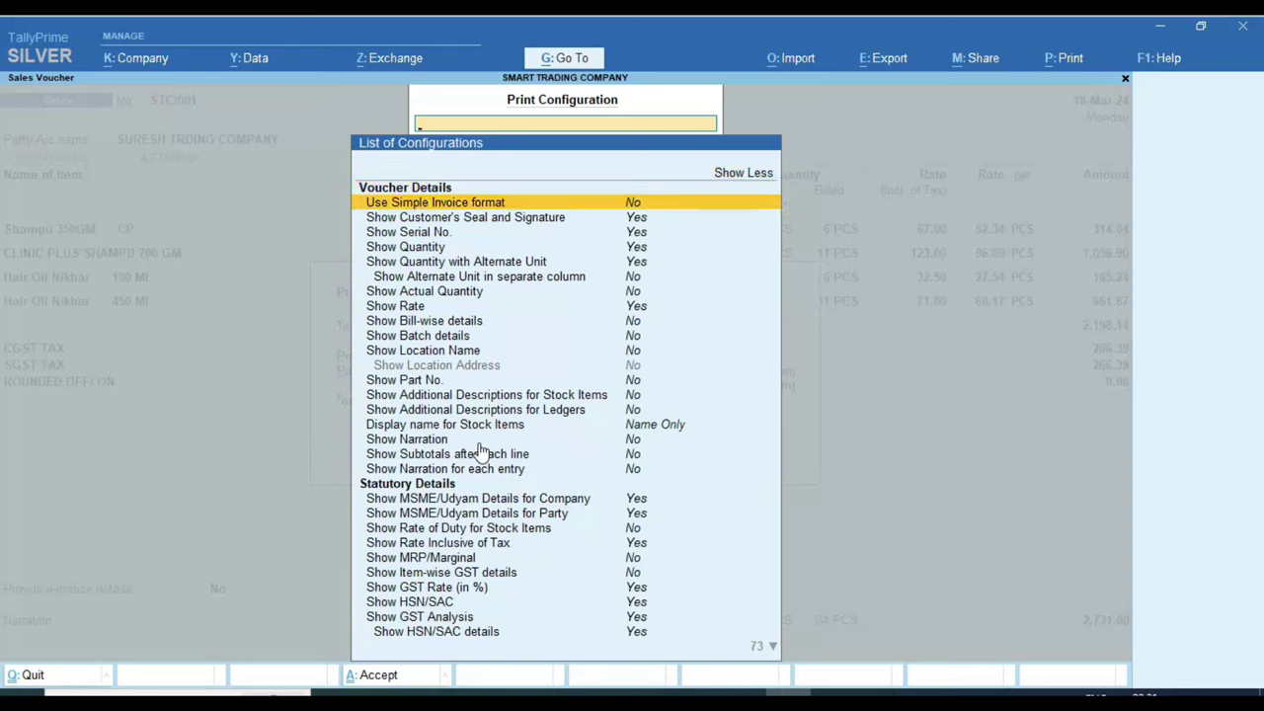
text(Y)
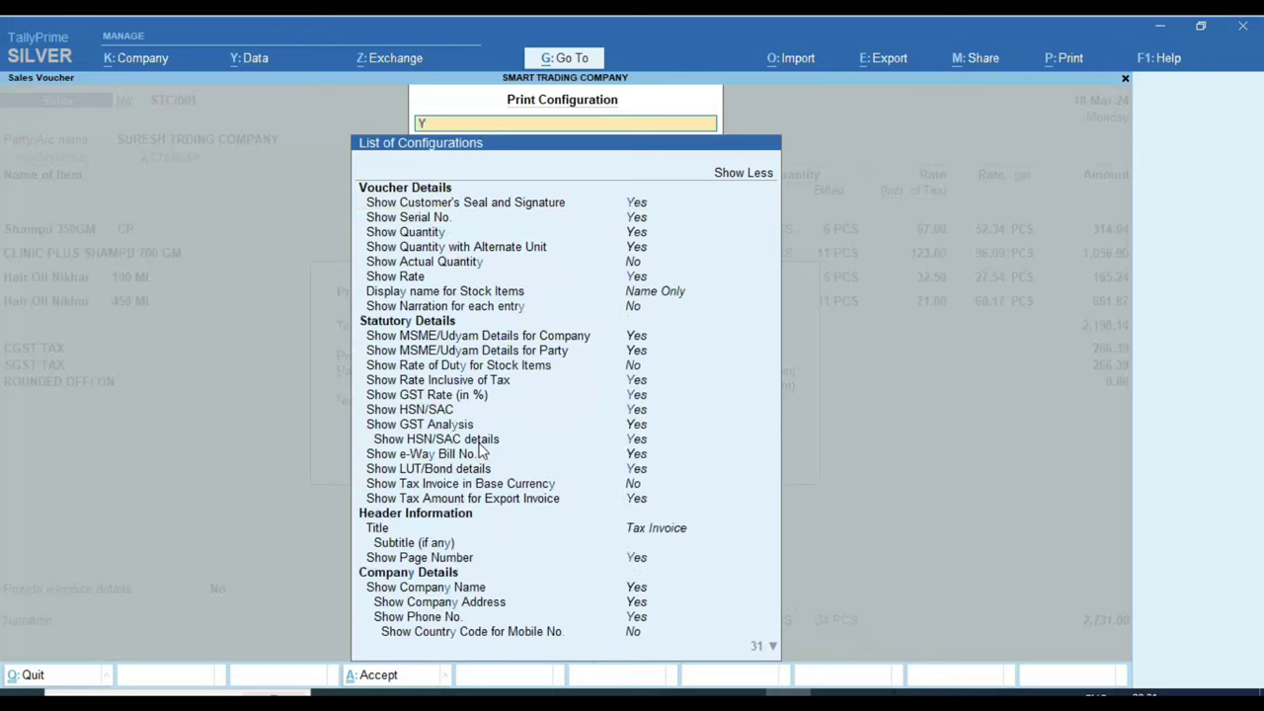
key(Down)
key(Up)
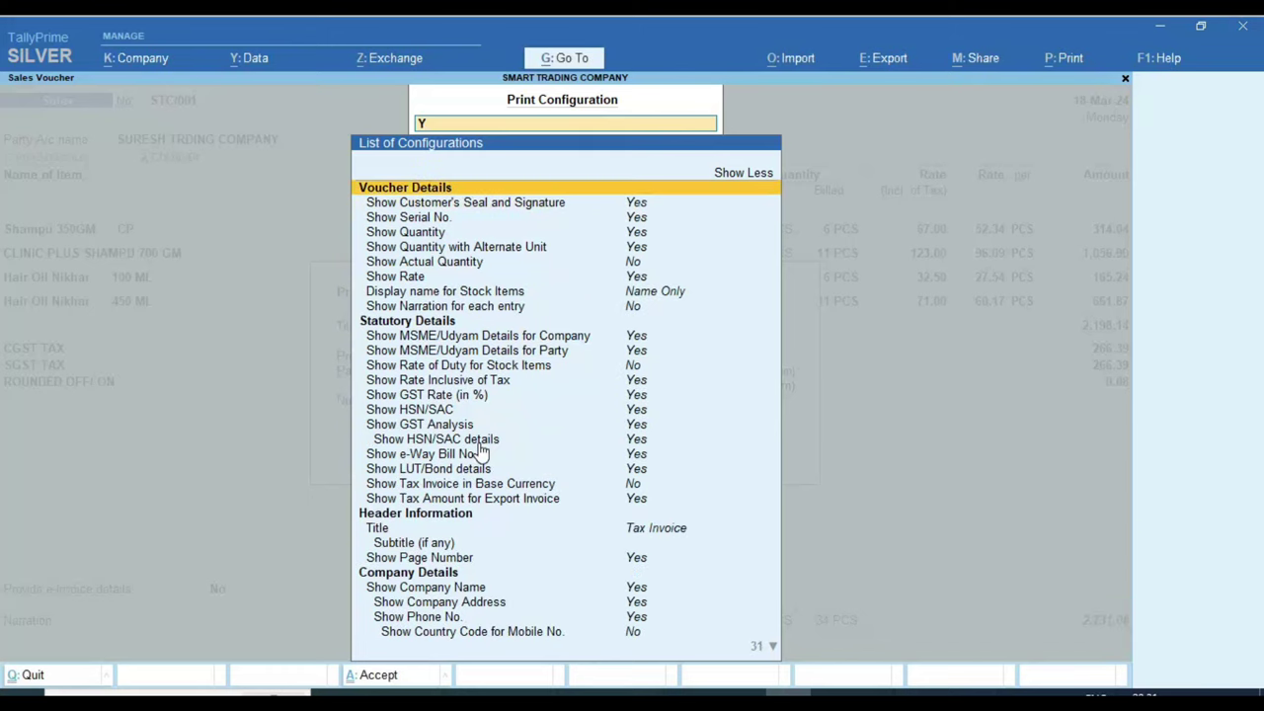
key(Up)
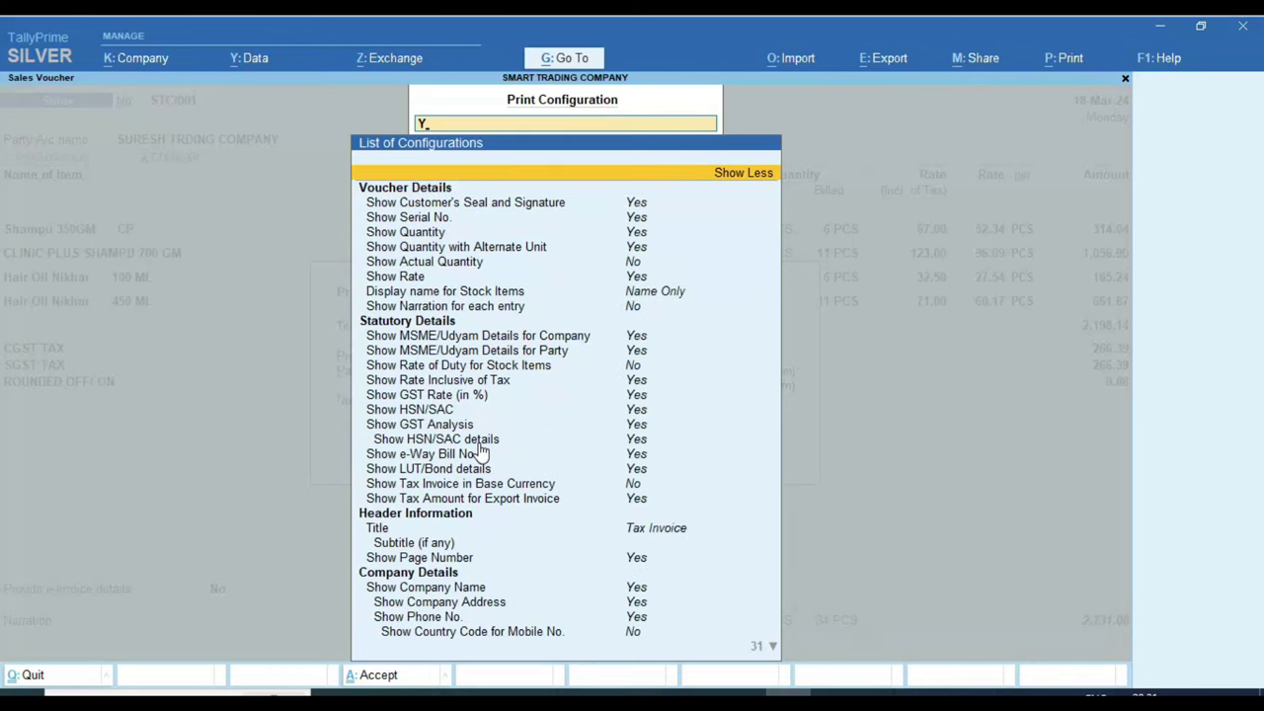
key(BackSpace)
key(Down)
key(Down)
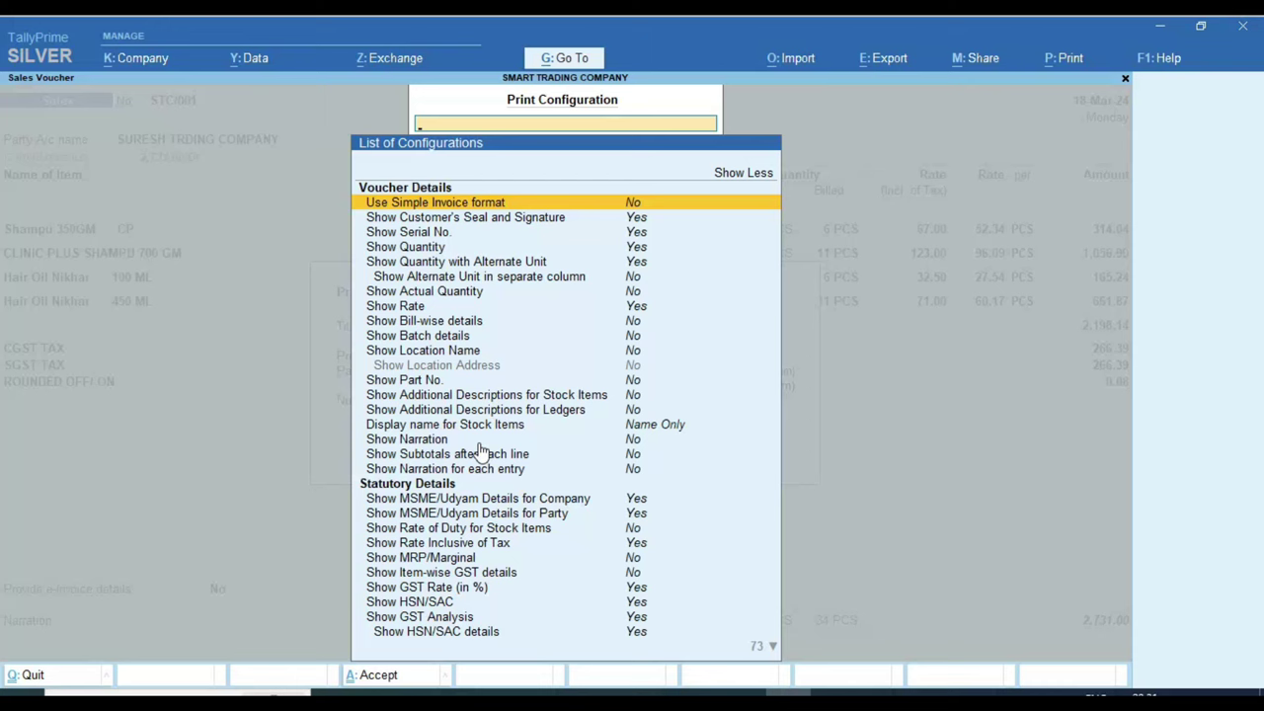
key(Return)
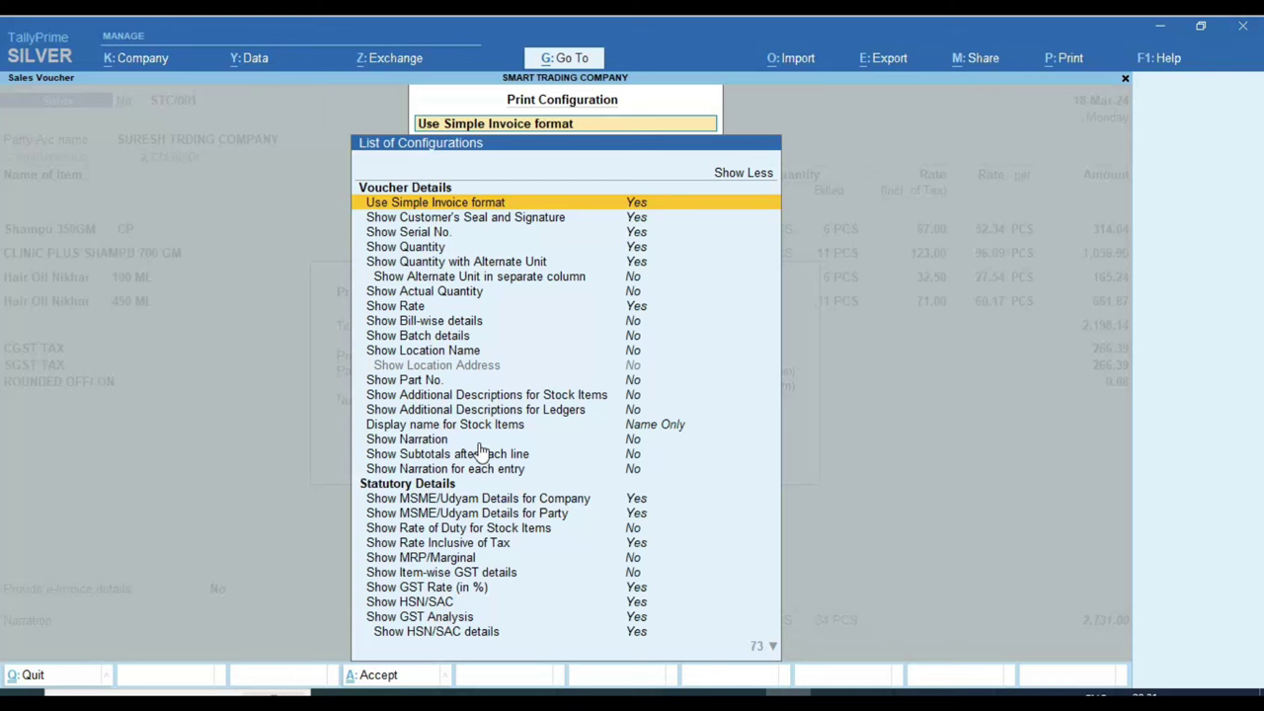
Step: Accept the configuration and preview the simple-format STC/001 invoice at full width, scrolling through it
key(ctrl+a)
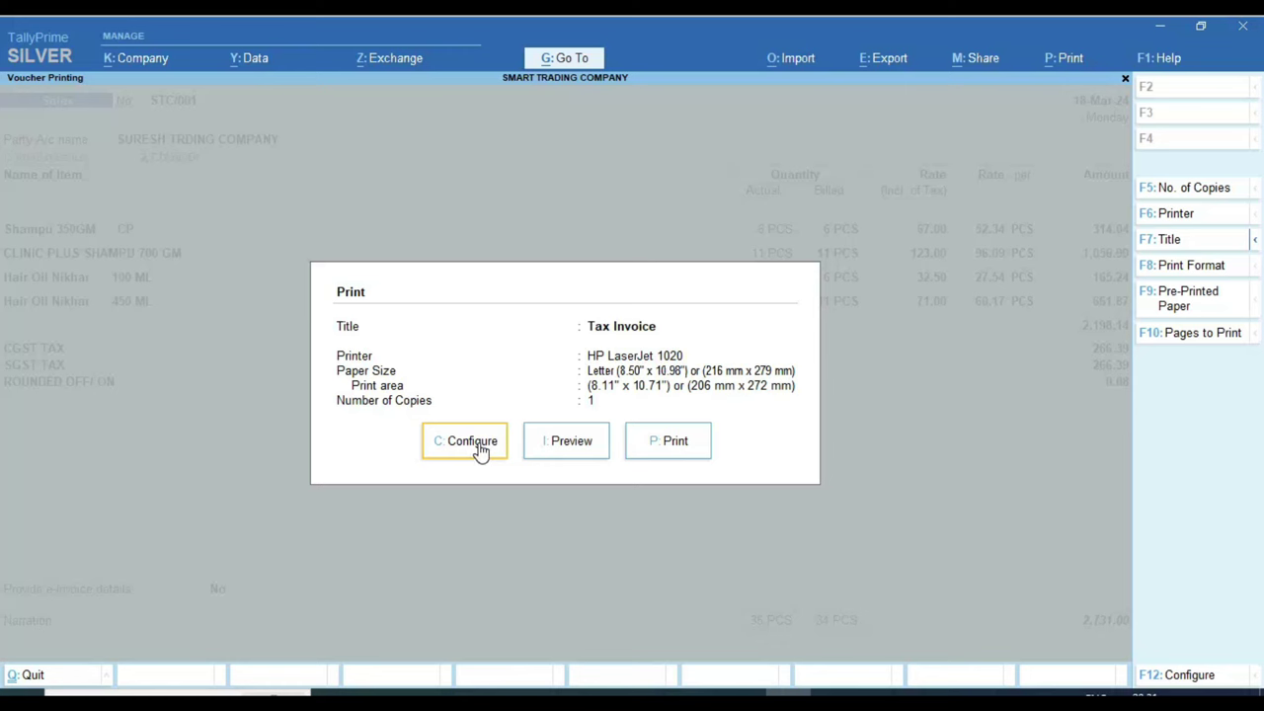
click(581, 458)
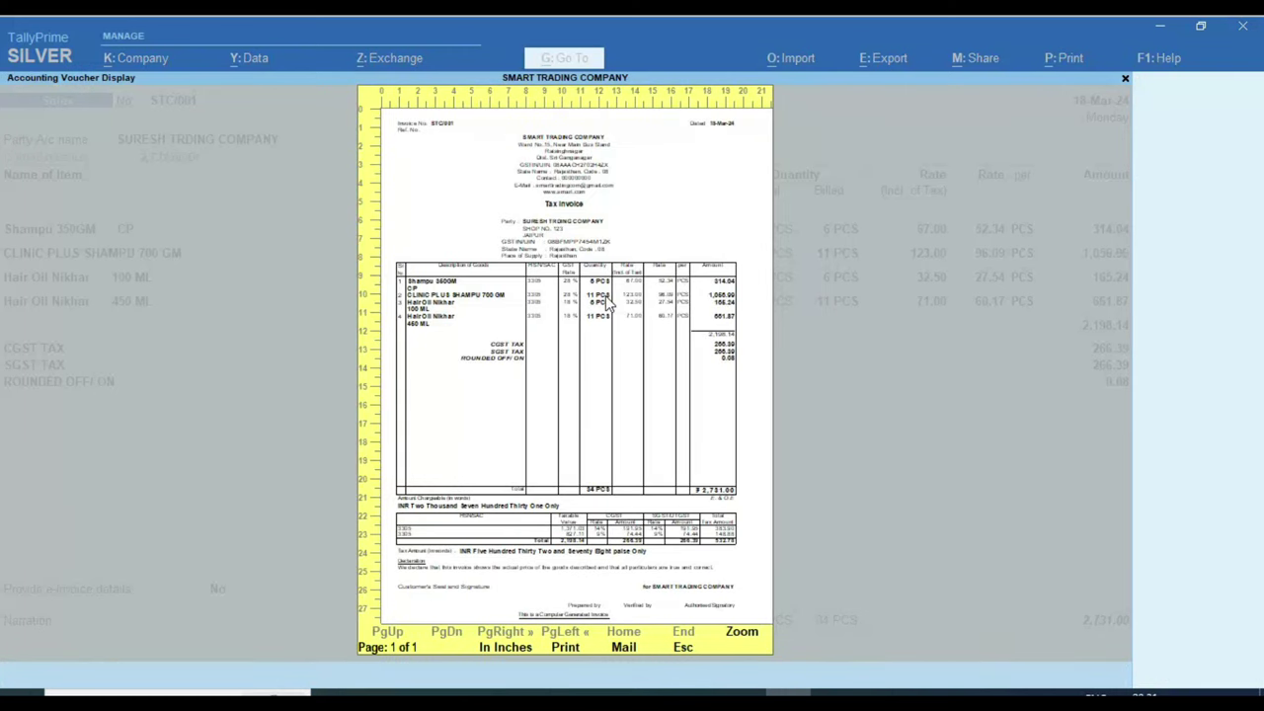
click(607, 304)
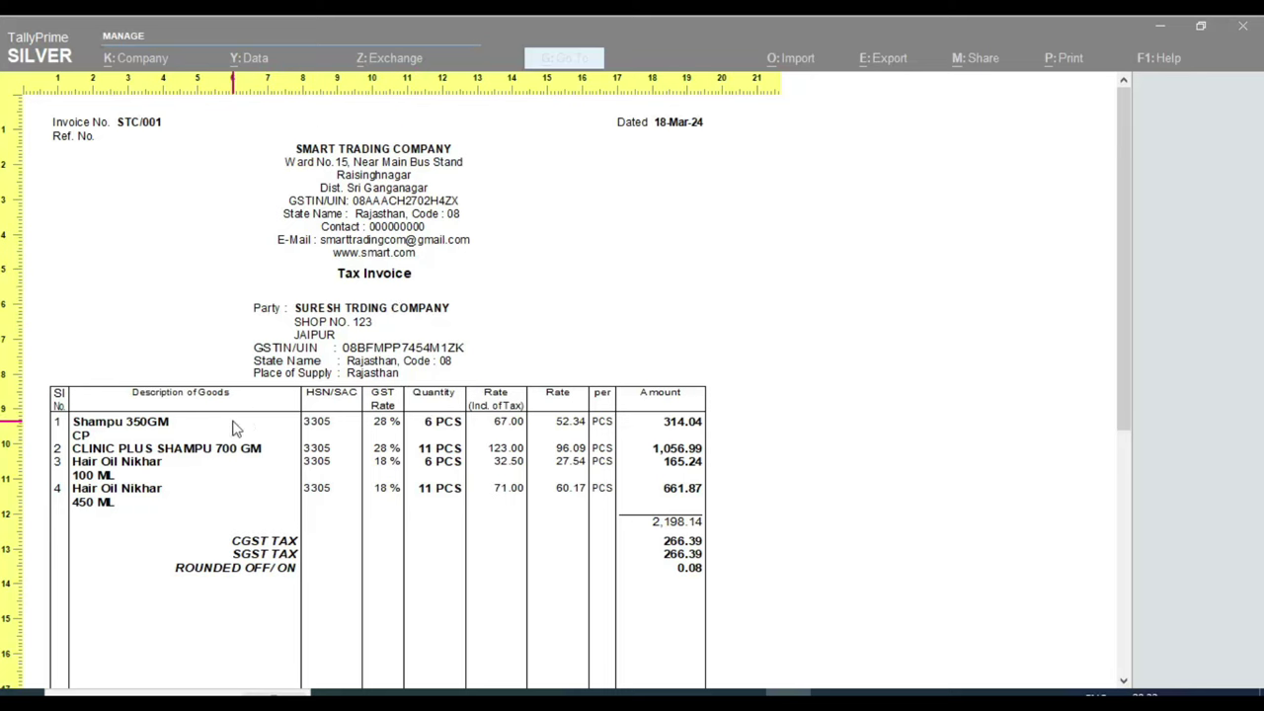
scroll(237, 425, down, 6)
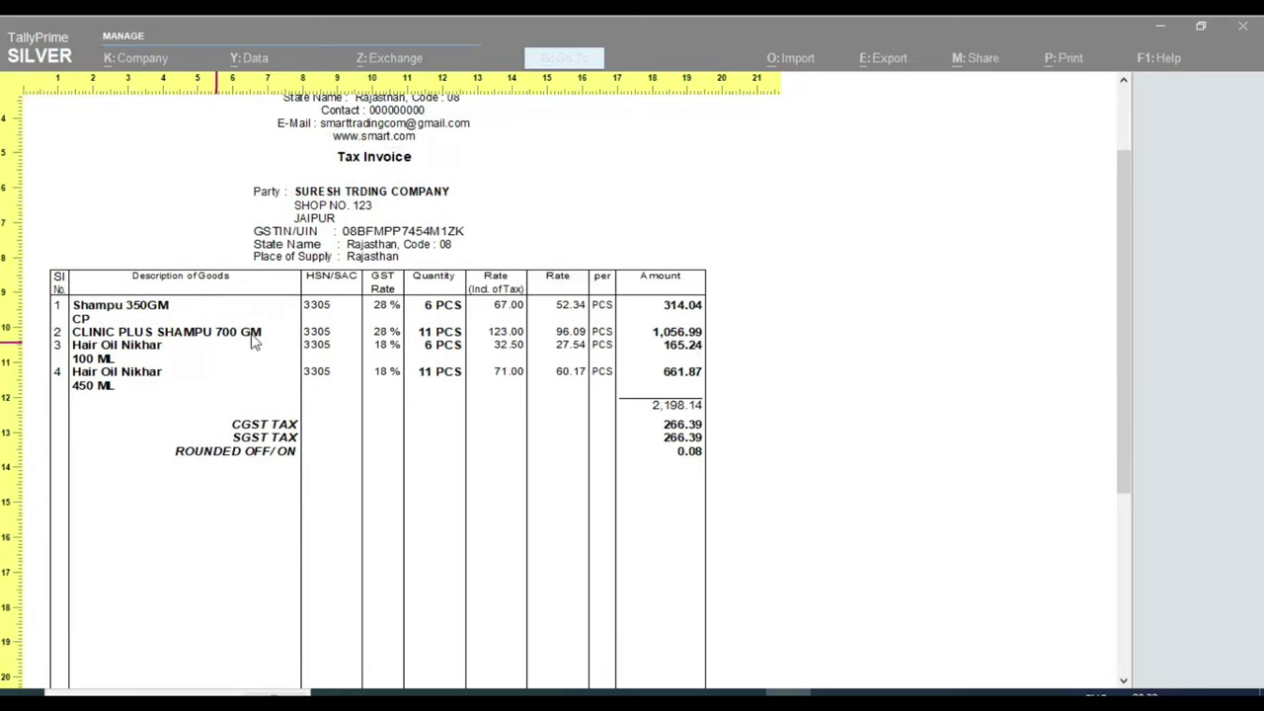
scroll(403, 361, down, 12)
scroll(474, 462, down, 1)
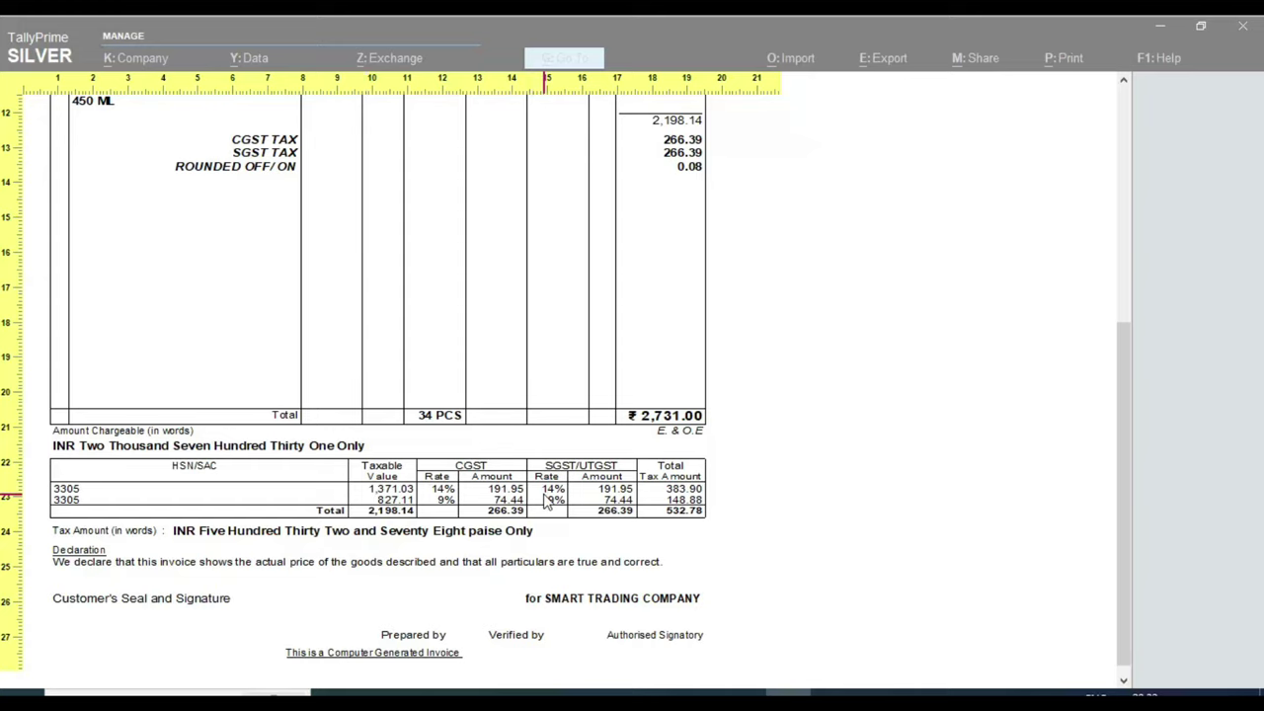
scroll(546, 502, up, 18)
key(z)
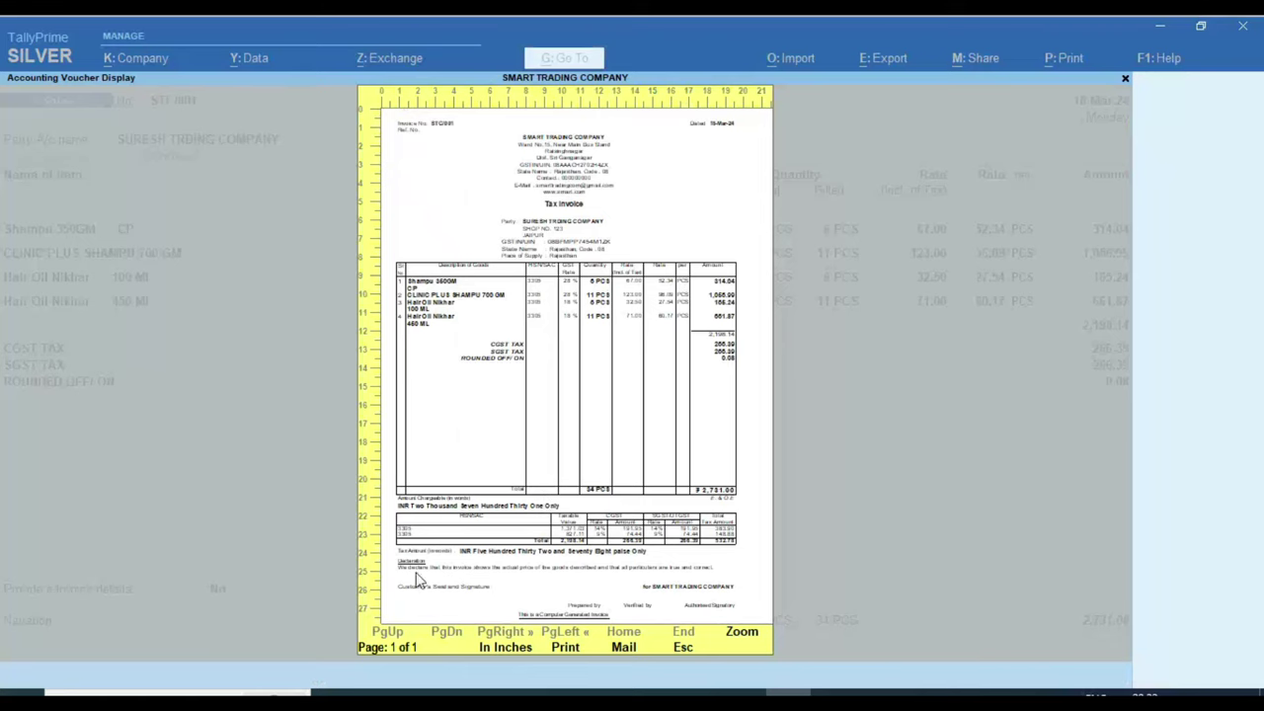
key(Escape)
Step: Reopen the print configuration and switch the simple invoice format back off
click(456, 444)
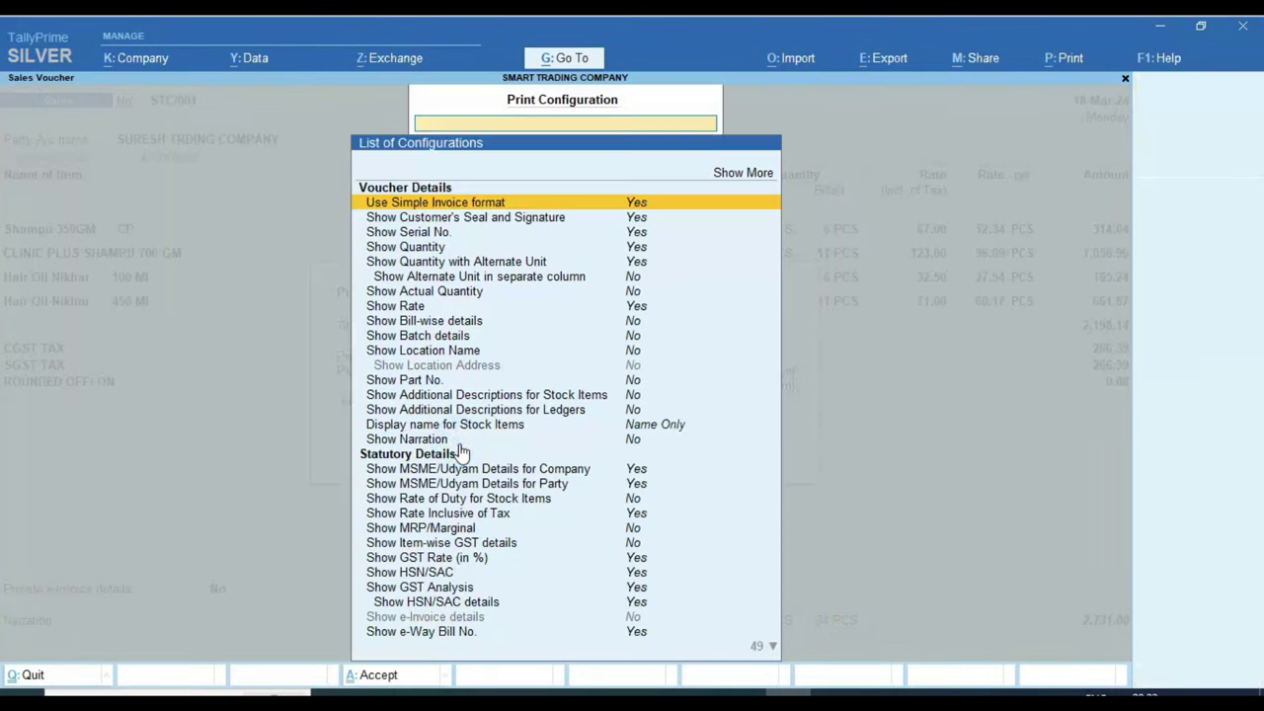
key(Return)
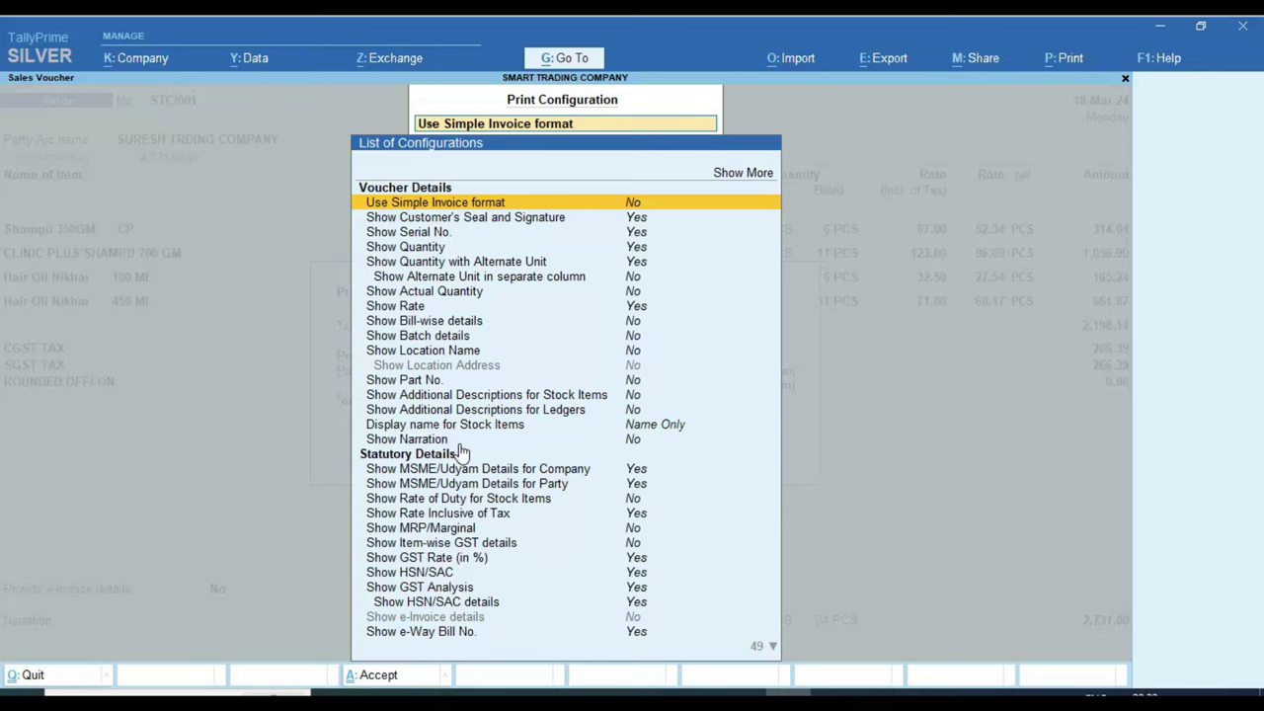
key(Down)
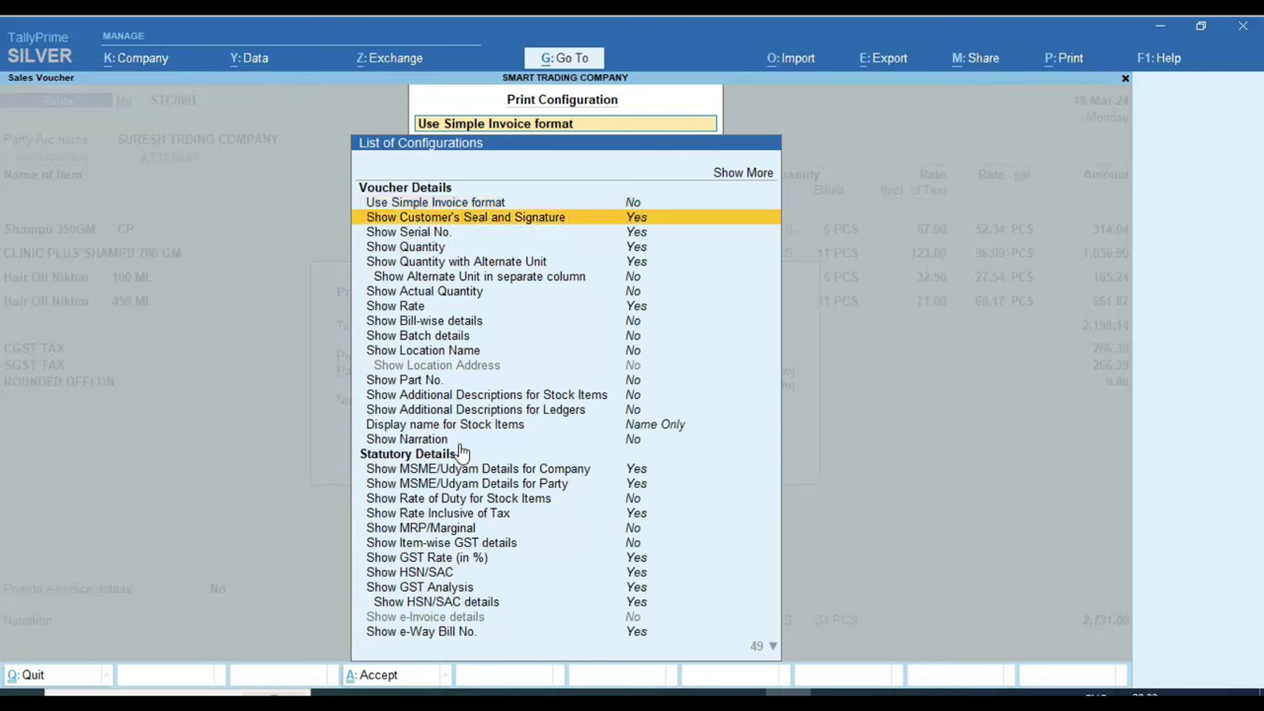
key(Down)
key(Down)
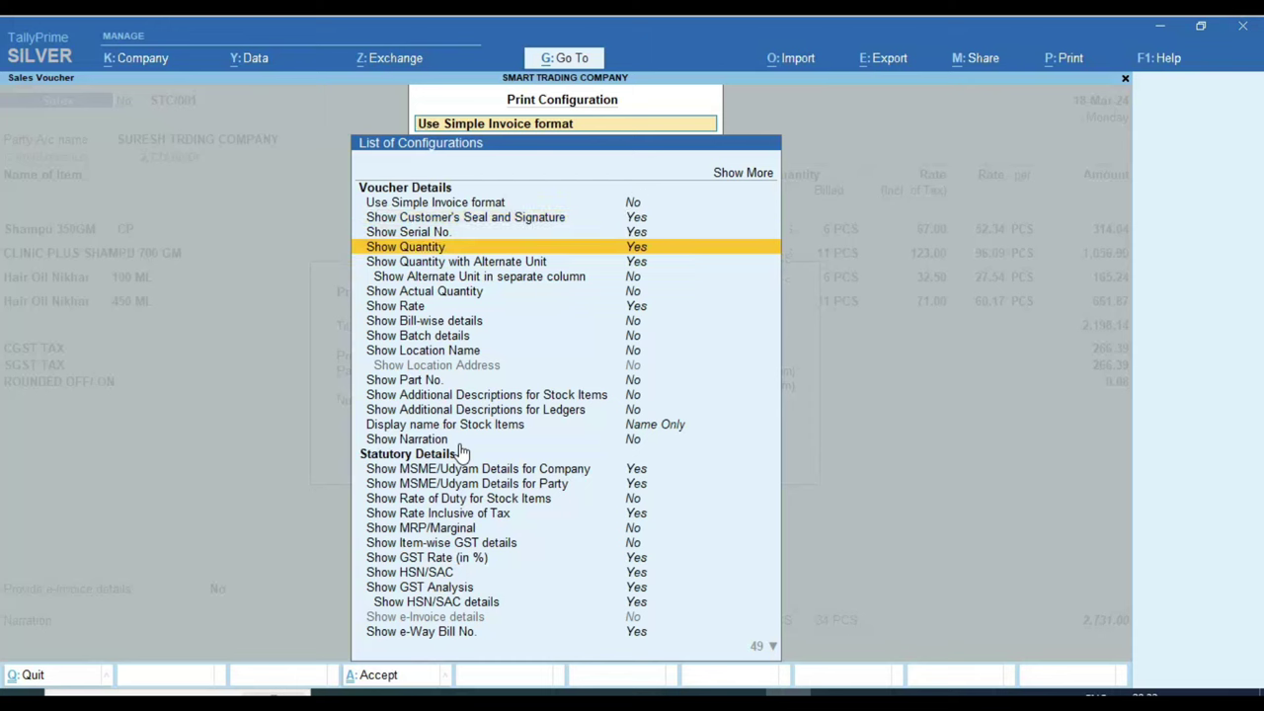
key(Down)
key(Down)
key(Down)
key(Down)
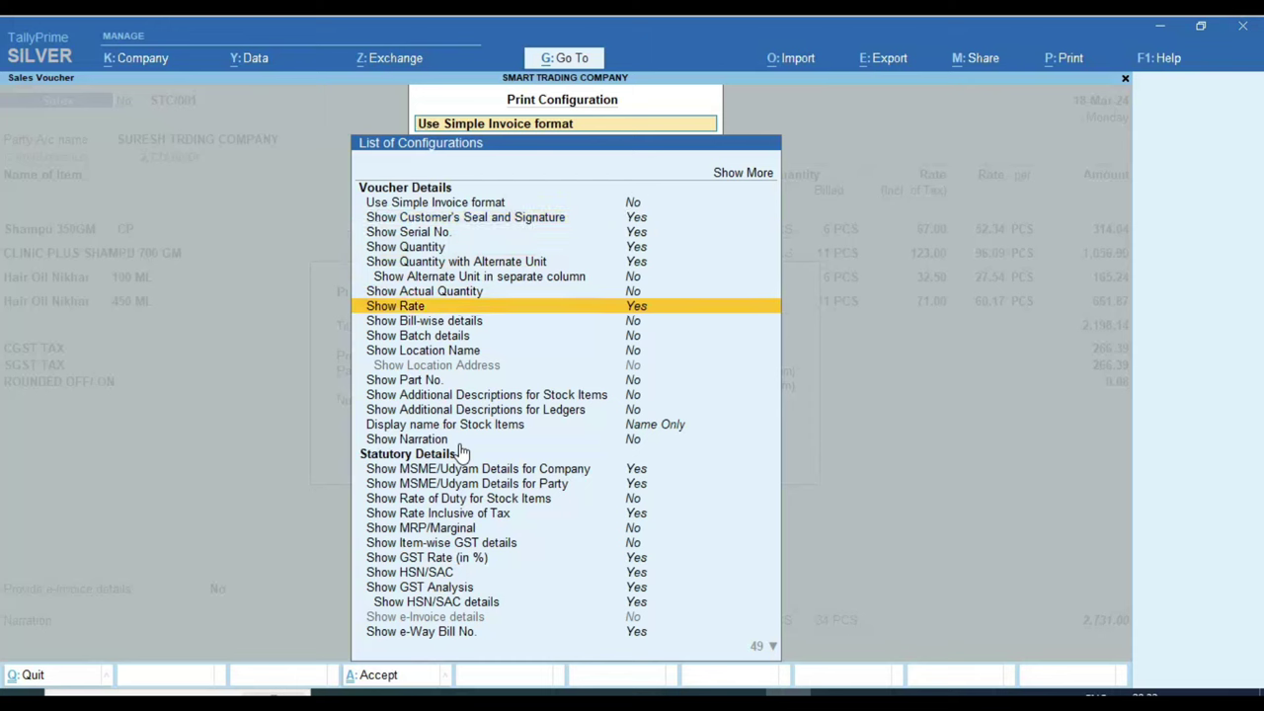
key(Down)
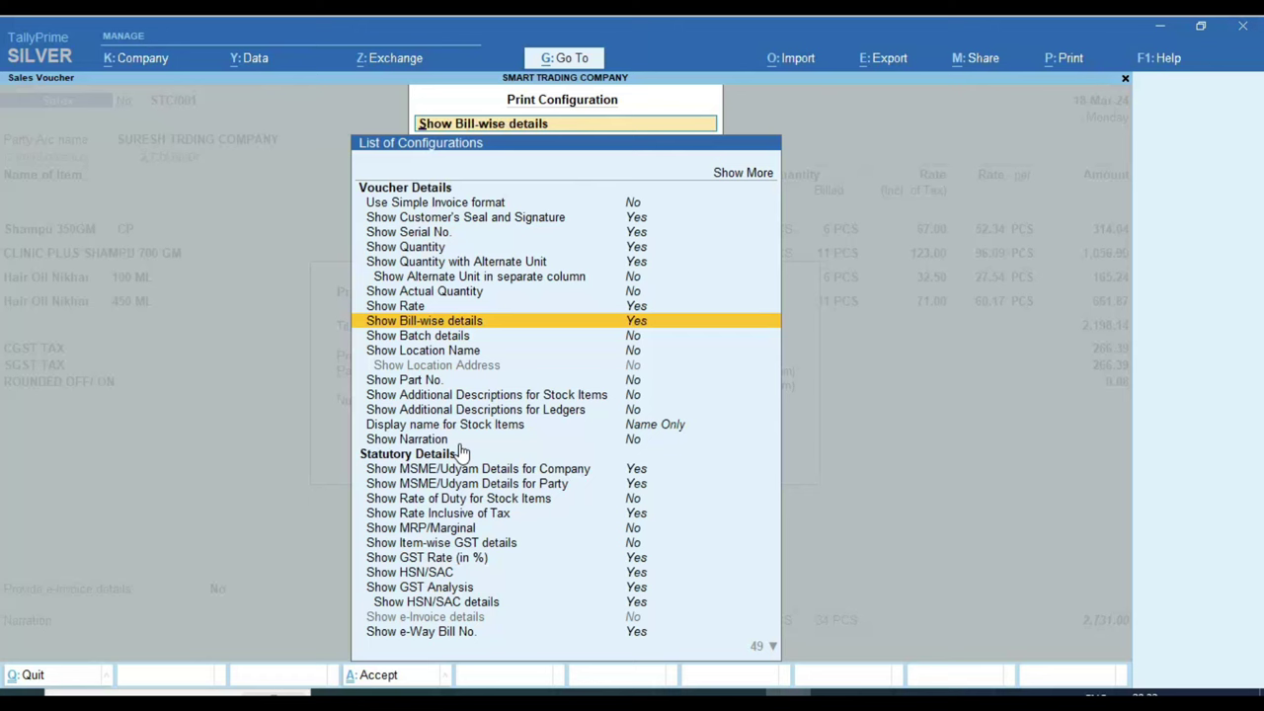
Step: Turn on Bill-wise details, Batch details, Part No. and additional descriptions for stock items and ledgers
key(Return)
key(Return)
key(Down)
key(Return)
key(Down)
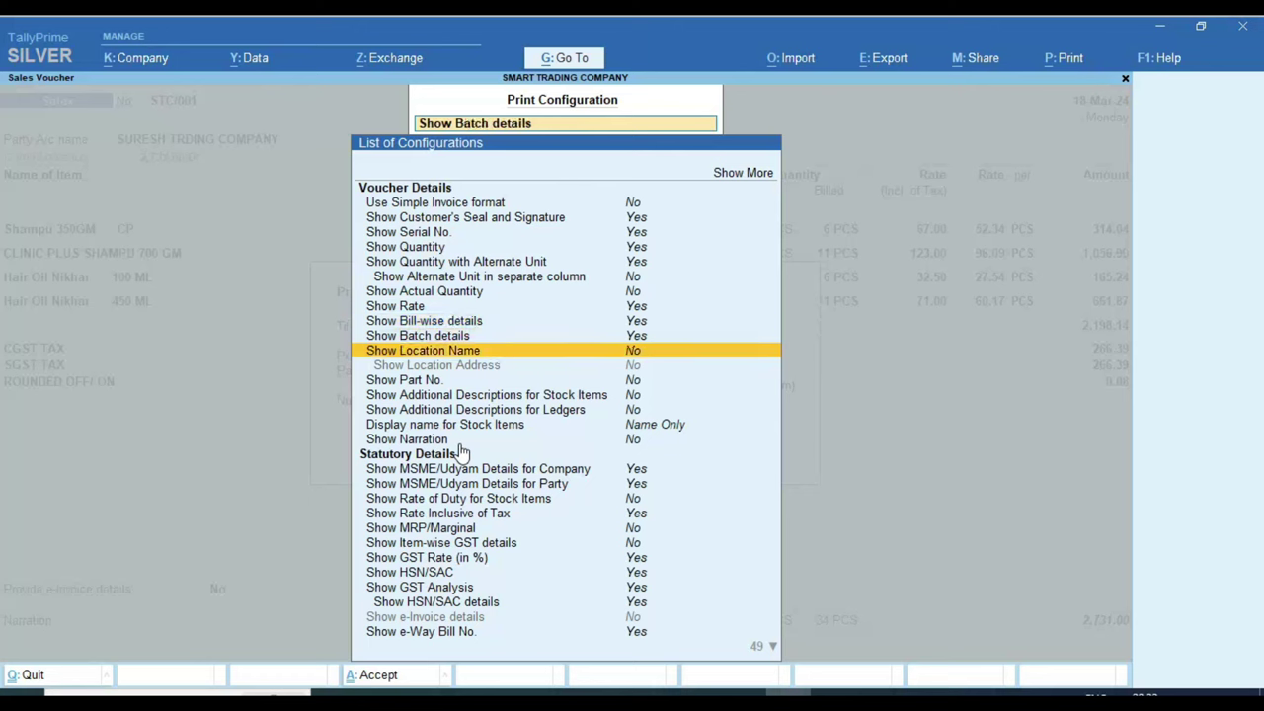
key(Return)
key(Down)
key(Down)
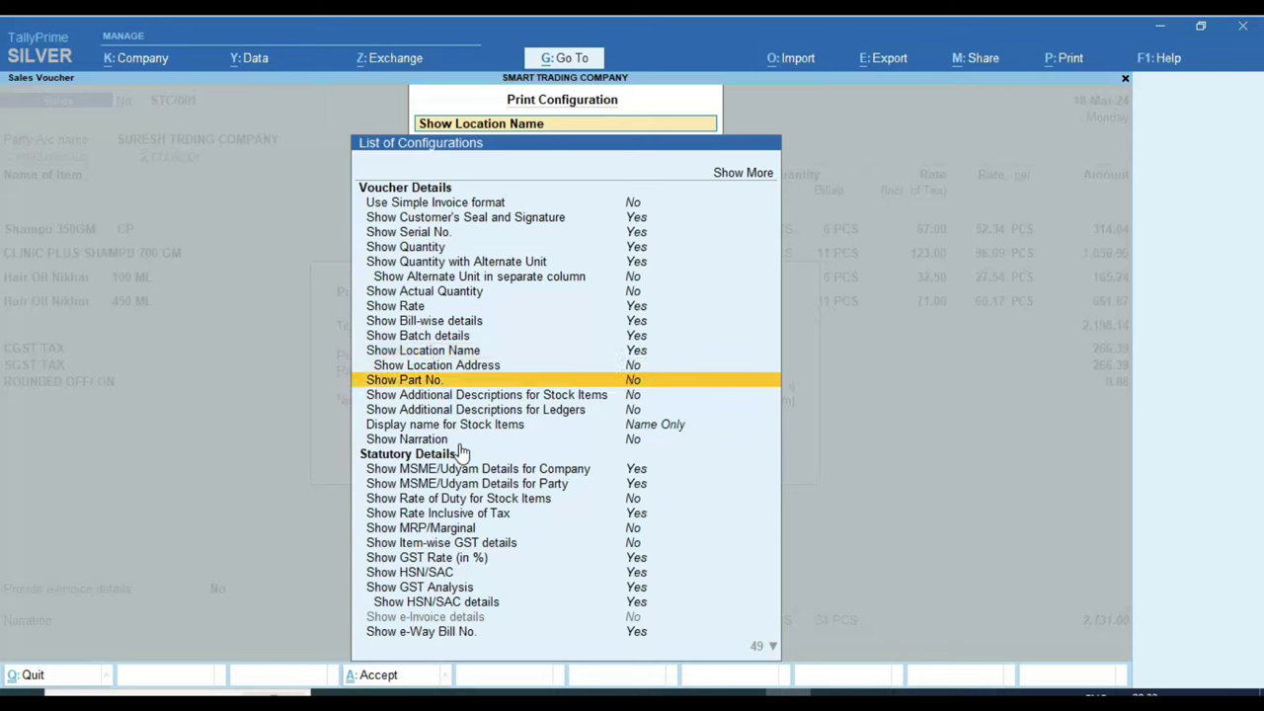
key(Return)
key(Down)
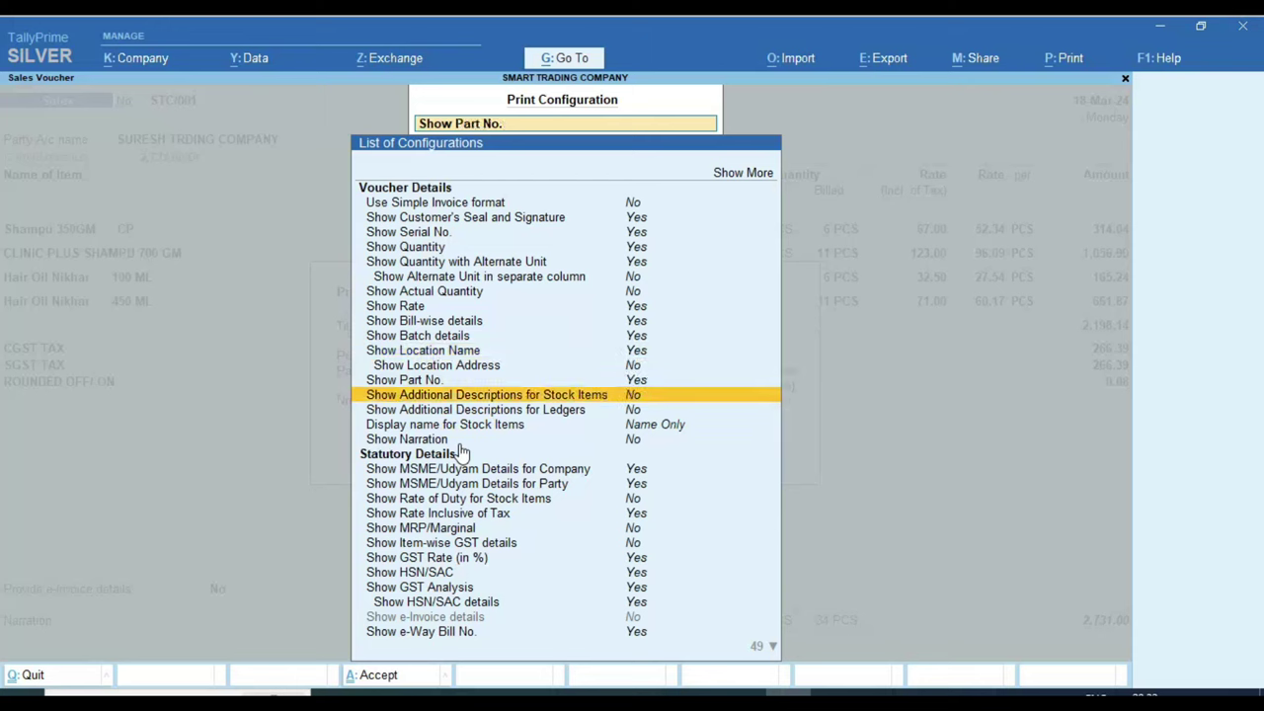
key(Return)
key(Down)
key(Return)
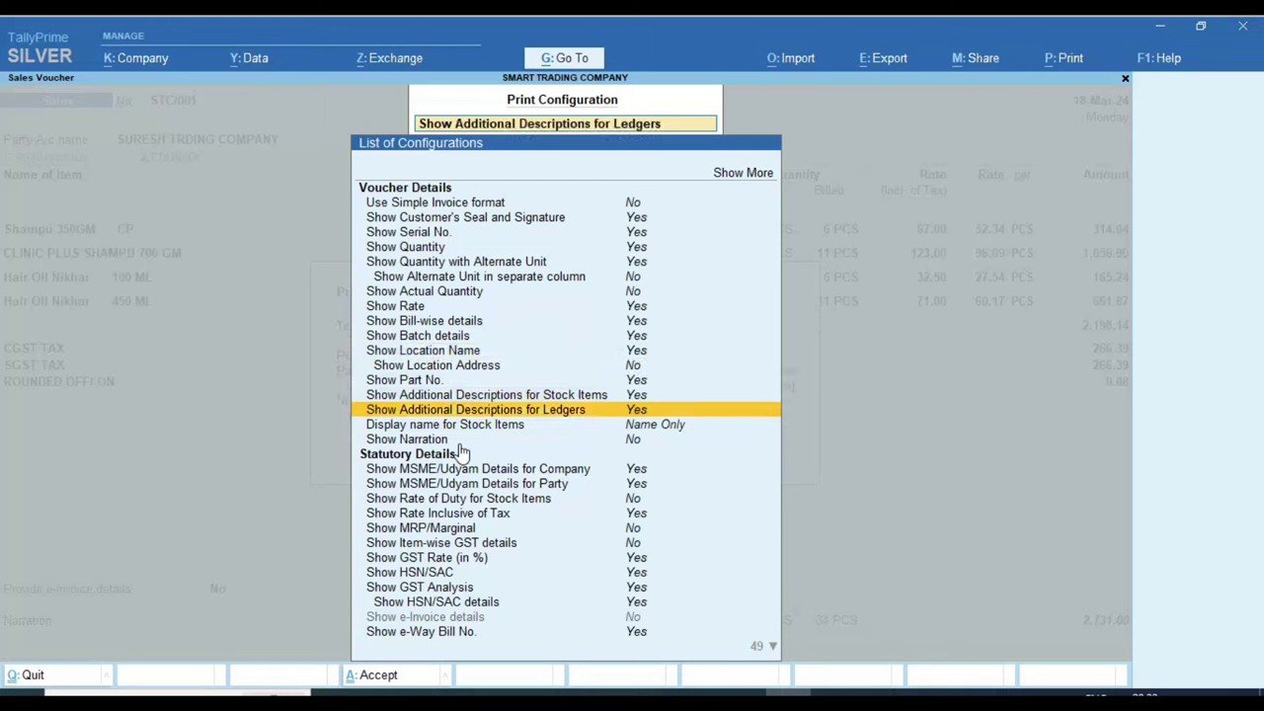
Step: Accept the changed print configuration and open the invoice preview
key(Down)
key(Down)
key(Down)
key(Down)
key(Down)
key(Down)
key(Down)
key(Down)
key(Down)
key(Down)
key(Down)
key(Down)
key(Down)
key(Down)
key(Down)
key(Down)
key(Down)
key(Down)
key(Down)
key(Down)
key(Down)
key(Down)
key(Down)
key(Down)
key(Down)
key(Down)
key(Down)
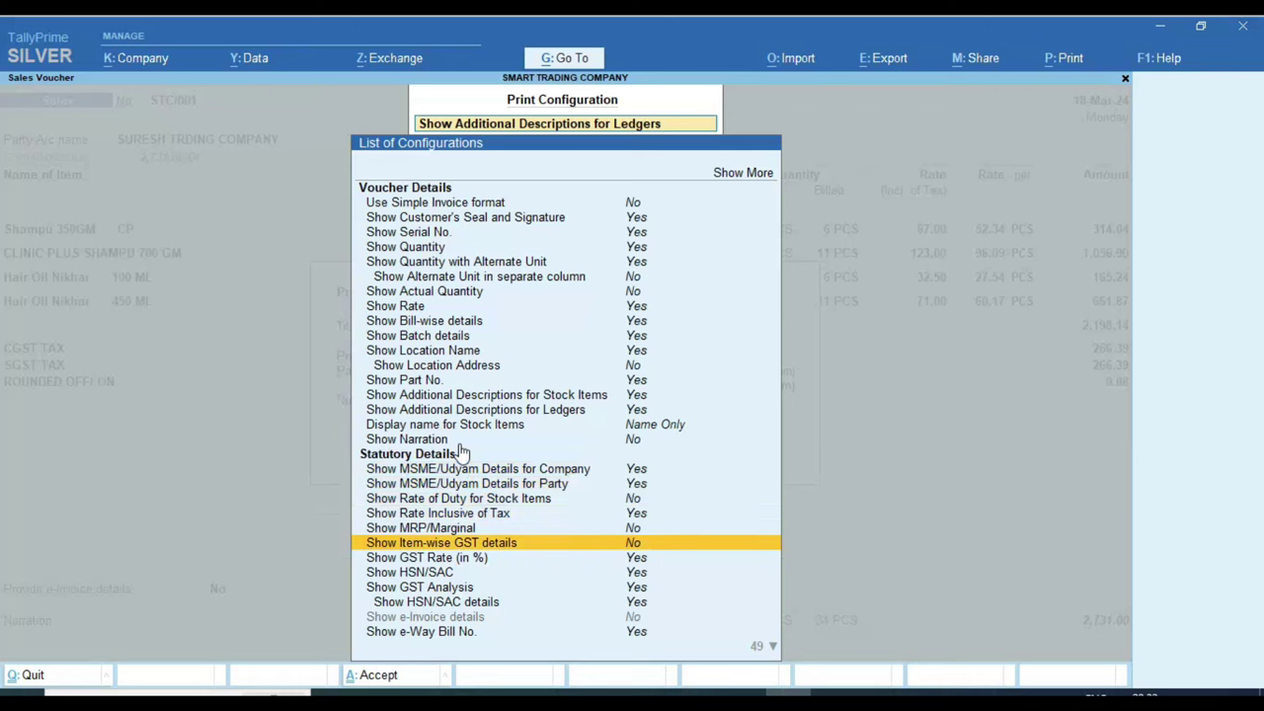
key(Down)
key(Down)
key(Down)
key(Down)
key(Down)
key(Down)
key(Down)
key(Down)
key(Down)
key(Down)
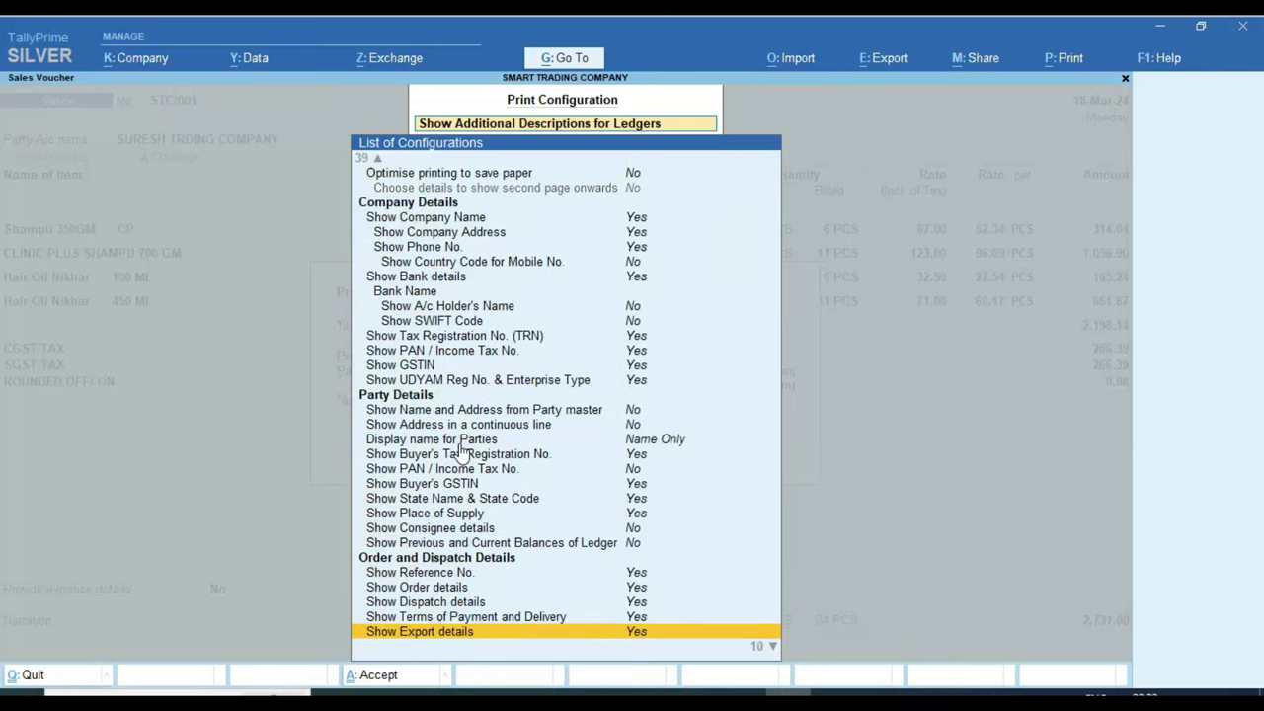
key(ctrl+a)
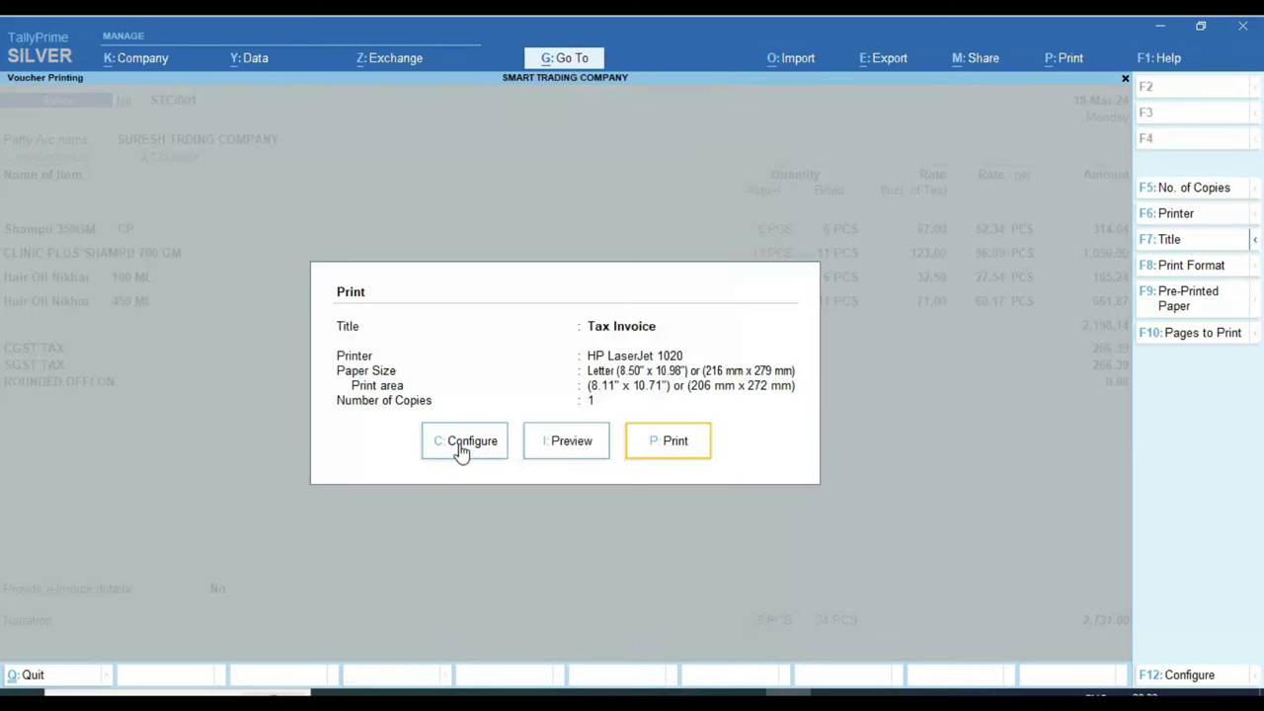
key(Return)
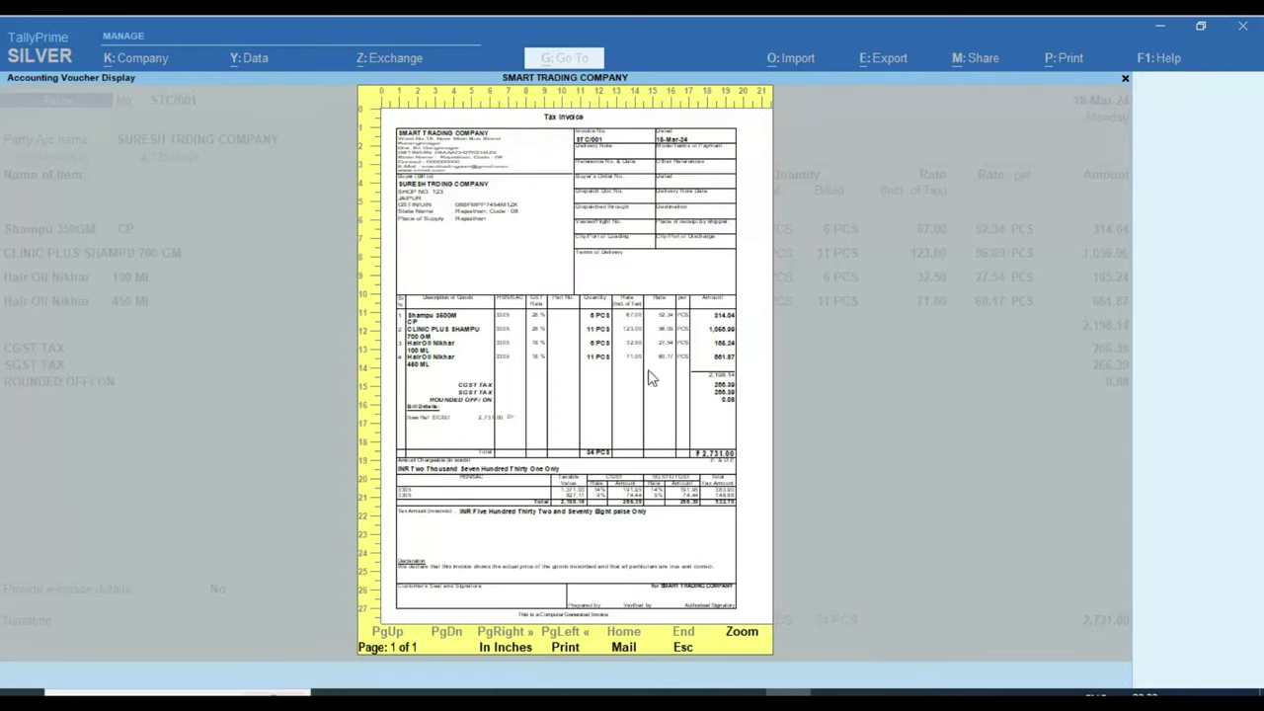
Step: Zoom into the STC/001 invoice preview, check HSN/SAC, GST rates and the ₹2,731.00 total, then close it
click(528, 391)
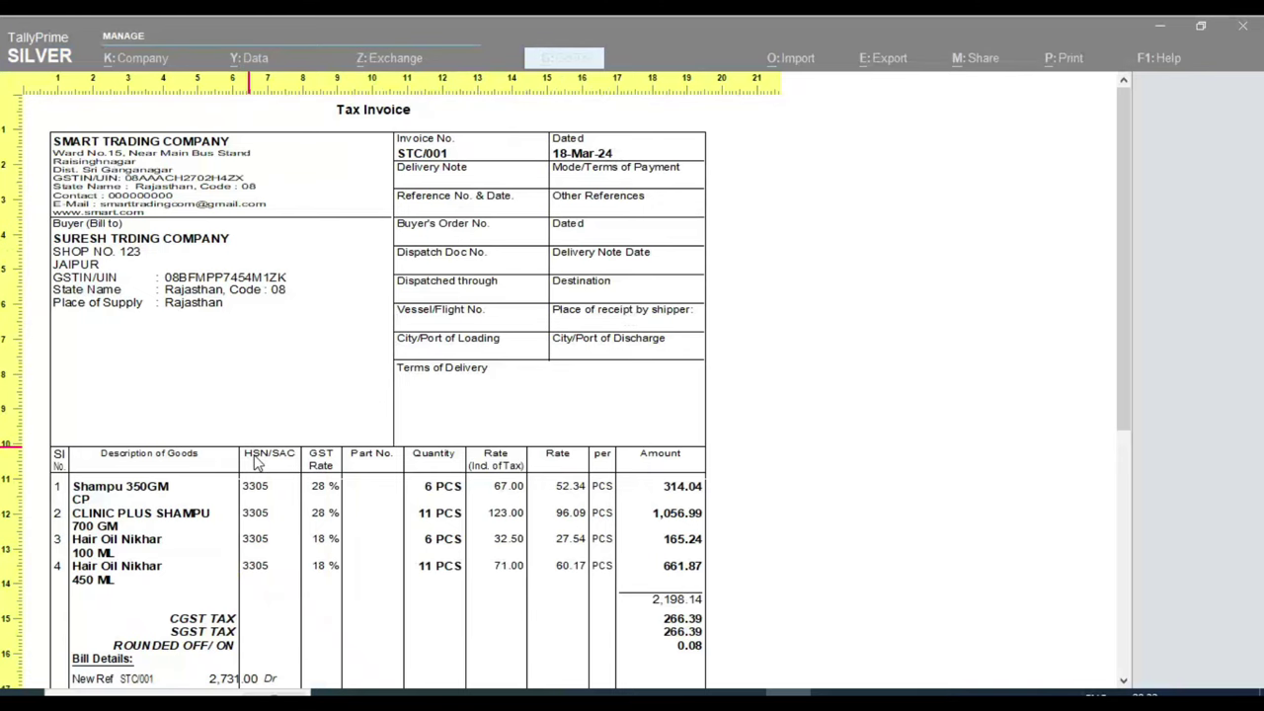
scroll(277, 524, down, 5)
scroll(255, 573, down, 2)
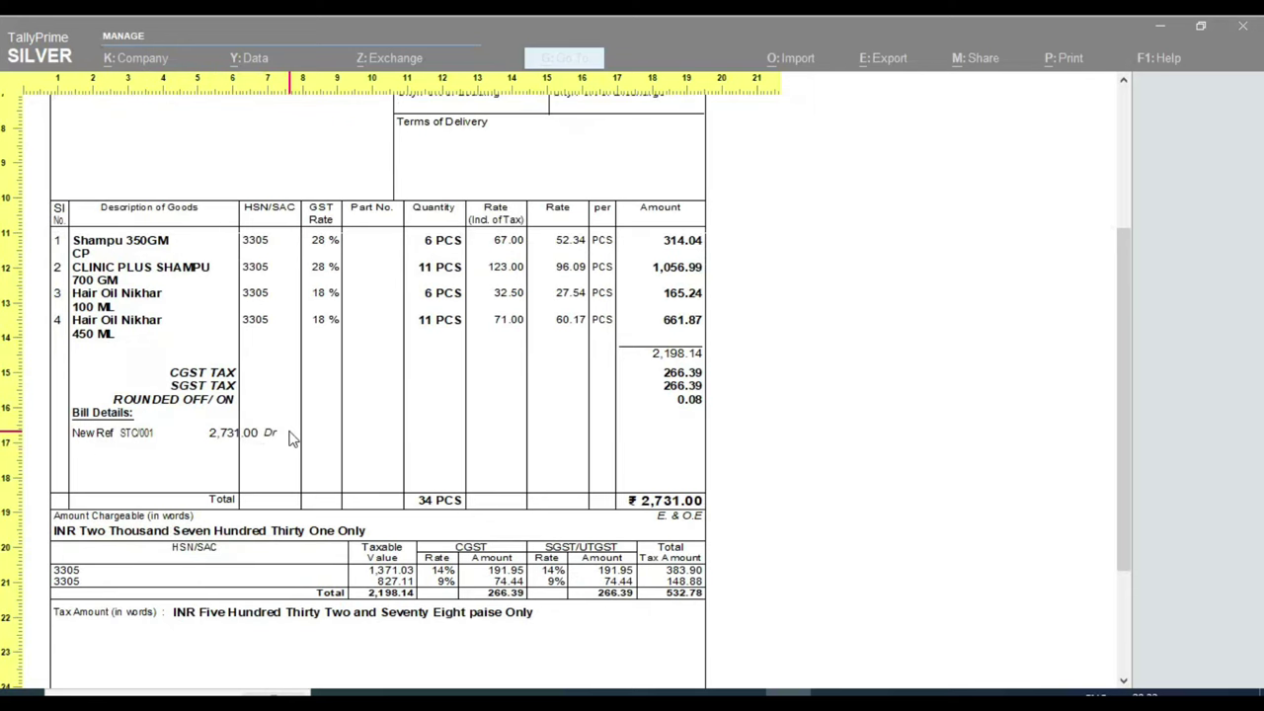
scroll(409, 485, up, 7)
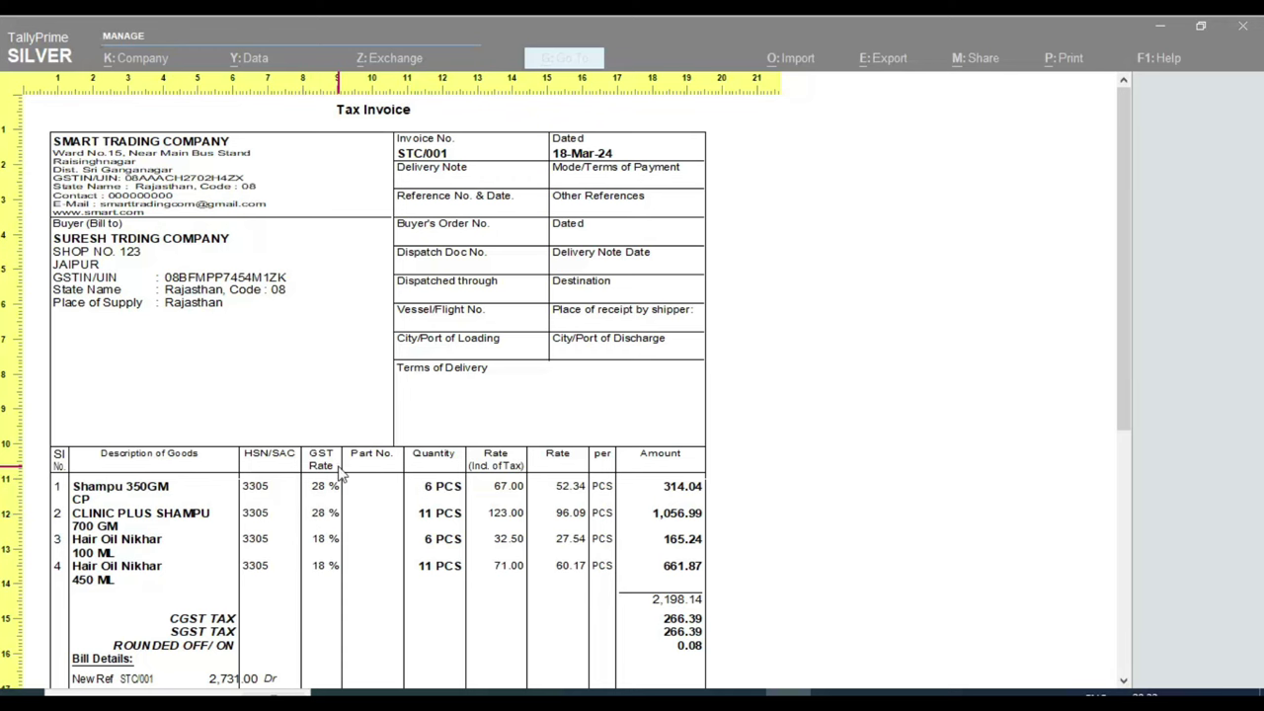
scroll(99, 533, down, 1)
scroll(98, 533, down, 4)
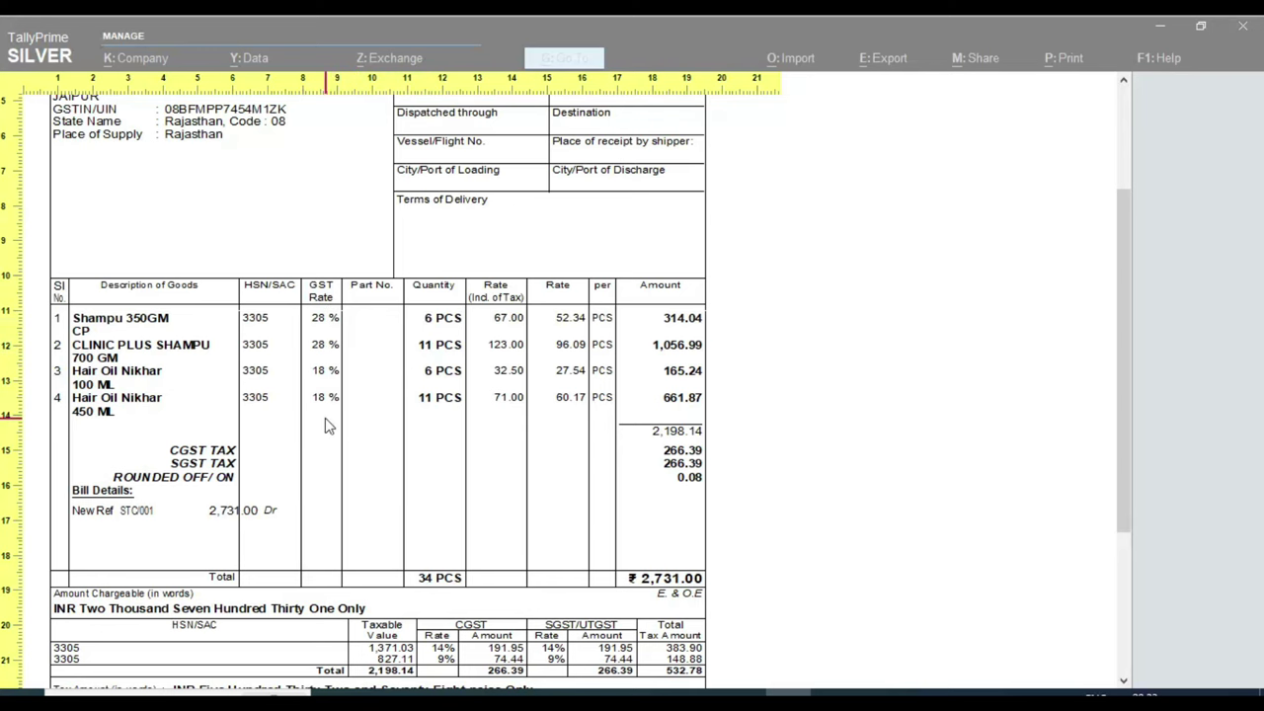
key(alt+z)
key(Escape)
Step: Set Show GST Rate (in %) and Show HSN/SAC to No, accept, and reopen the preview
click(465, 451)
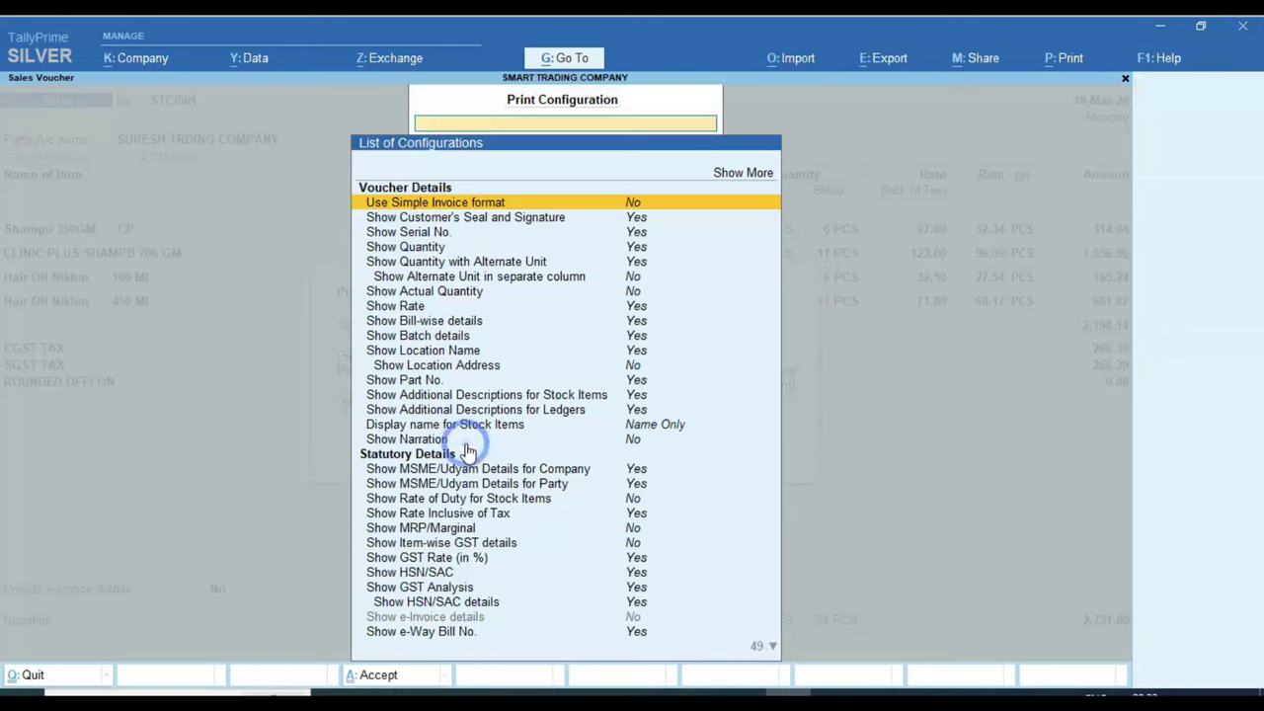
key(Down)
key(Down)
key(Down)
key(Down)
key(Down)
key(Down)
key(Down)
key(Down)
key(Down)
key(Down)
key(Down)
key(Down)
key(Down)
key(Down)
key(Down)
key(Down)
key(Down)
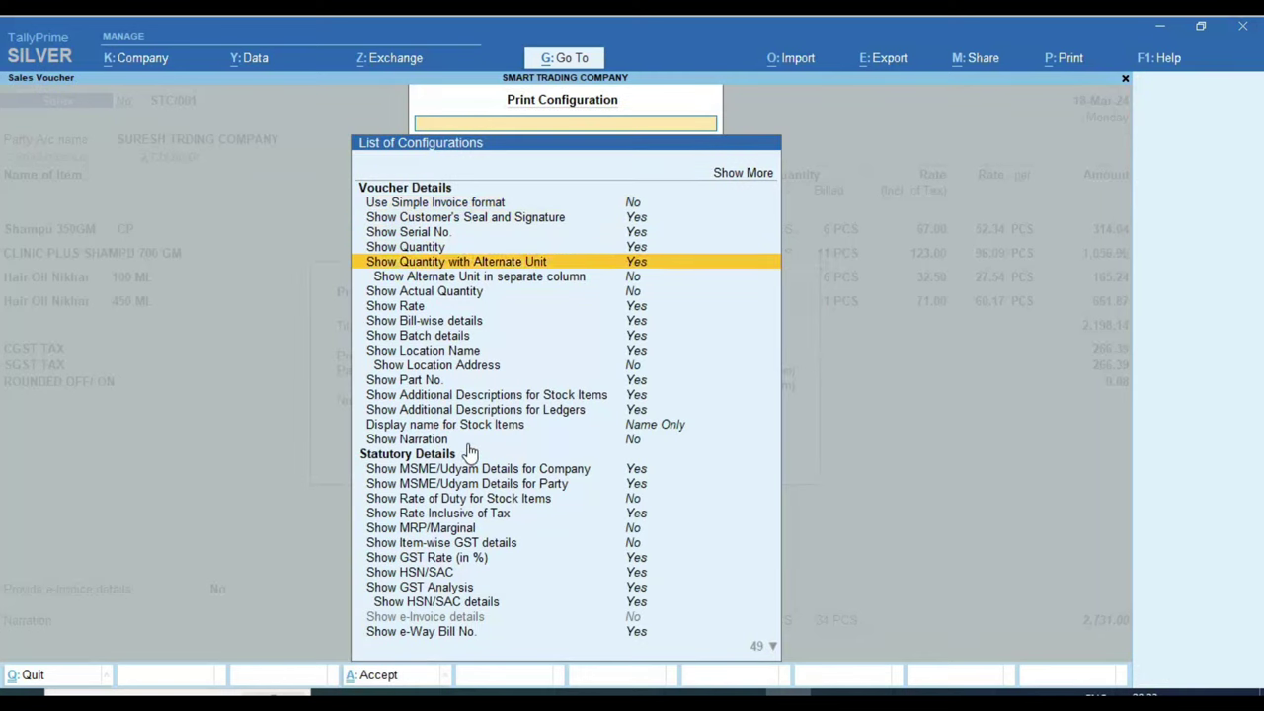
key(Down)
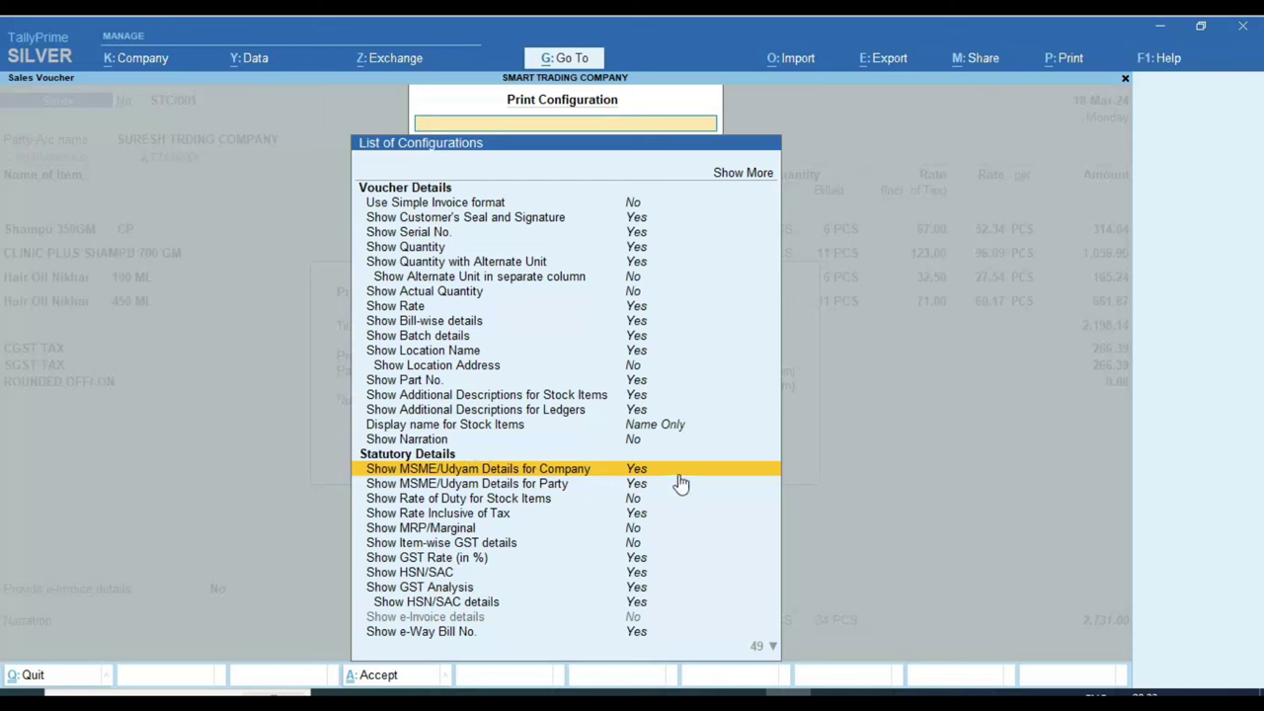
key(Down)
key(Down)
key(Down)
key(Down)
key(Down)
key(Down)
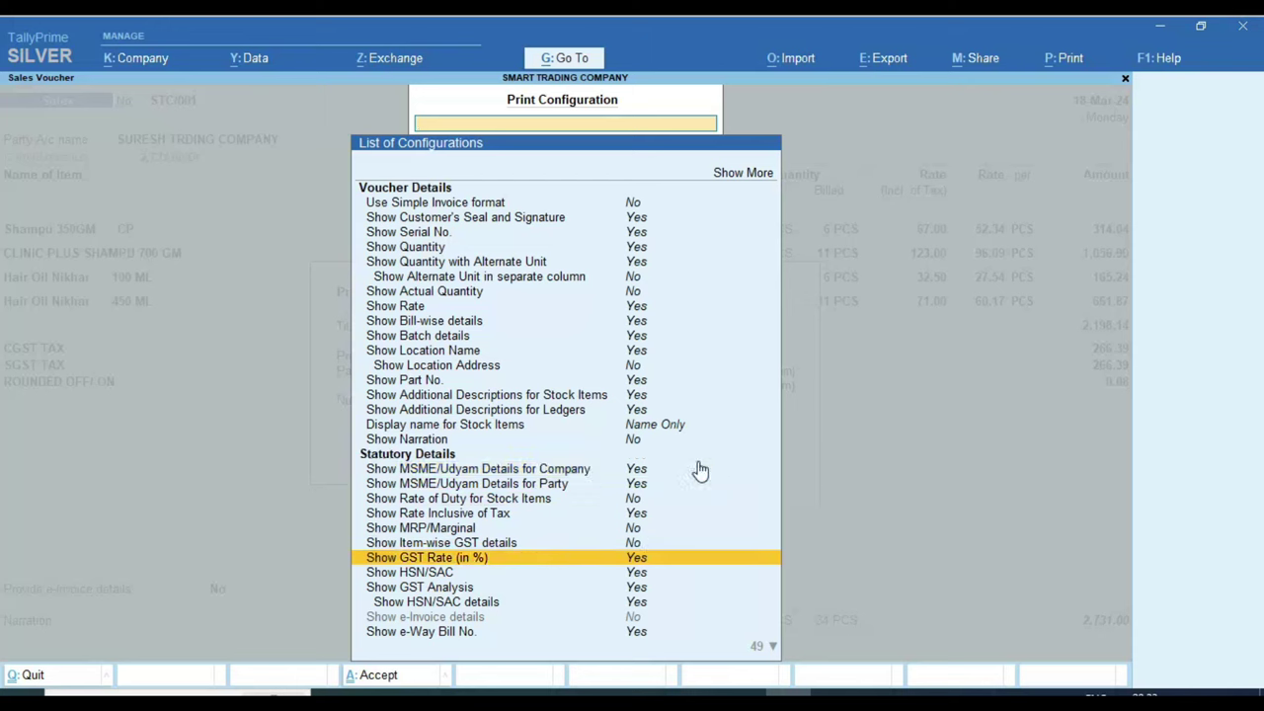
key(Return)
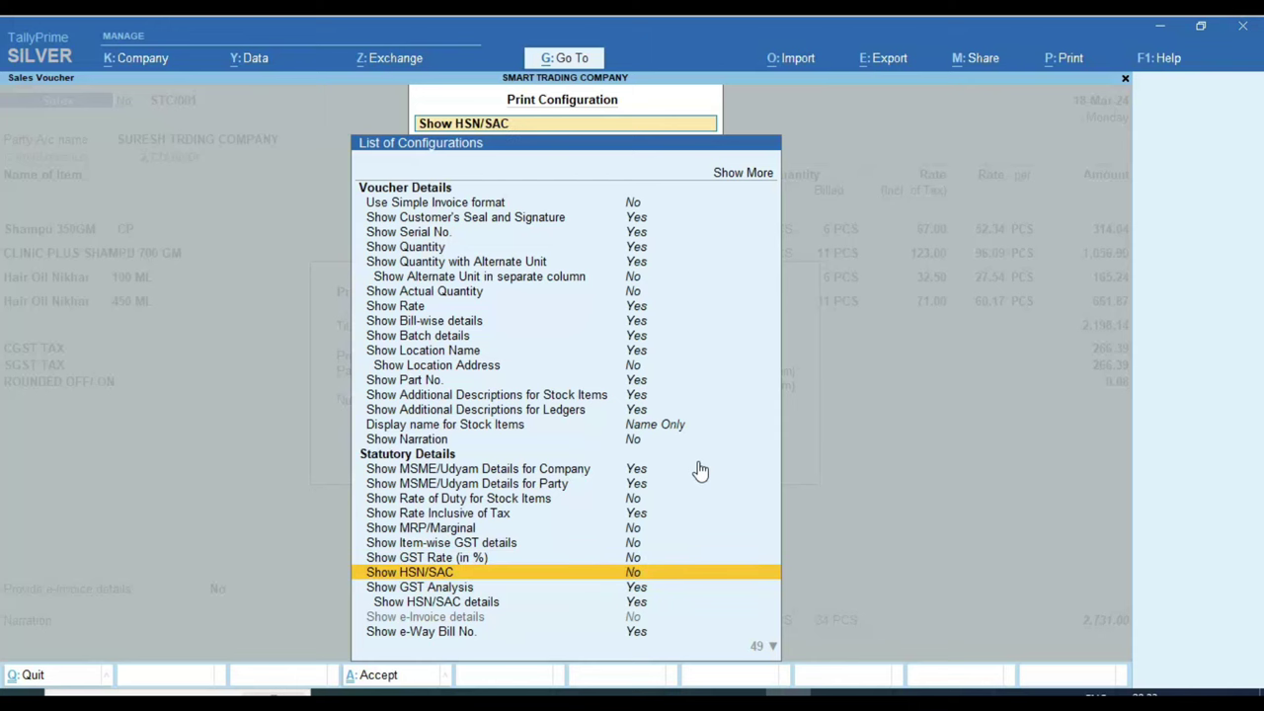
key(Return)
key(Return)
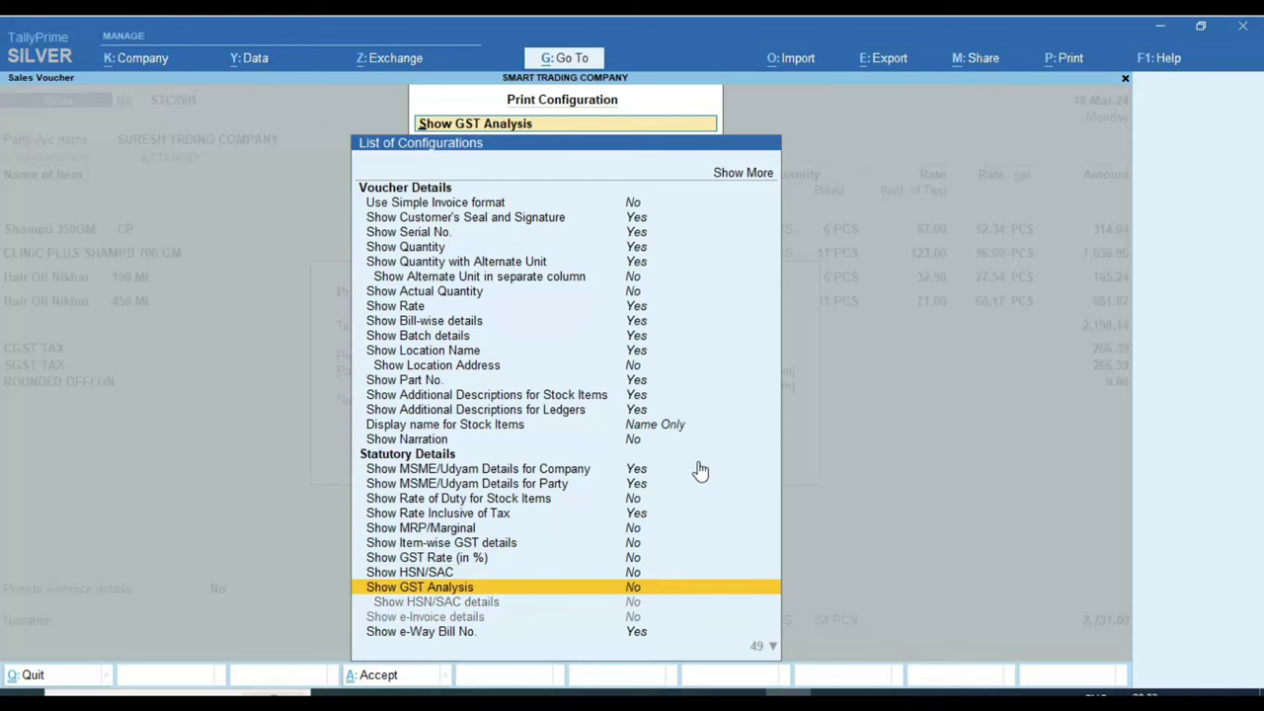
key(Escape)
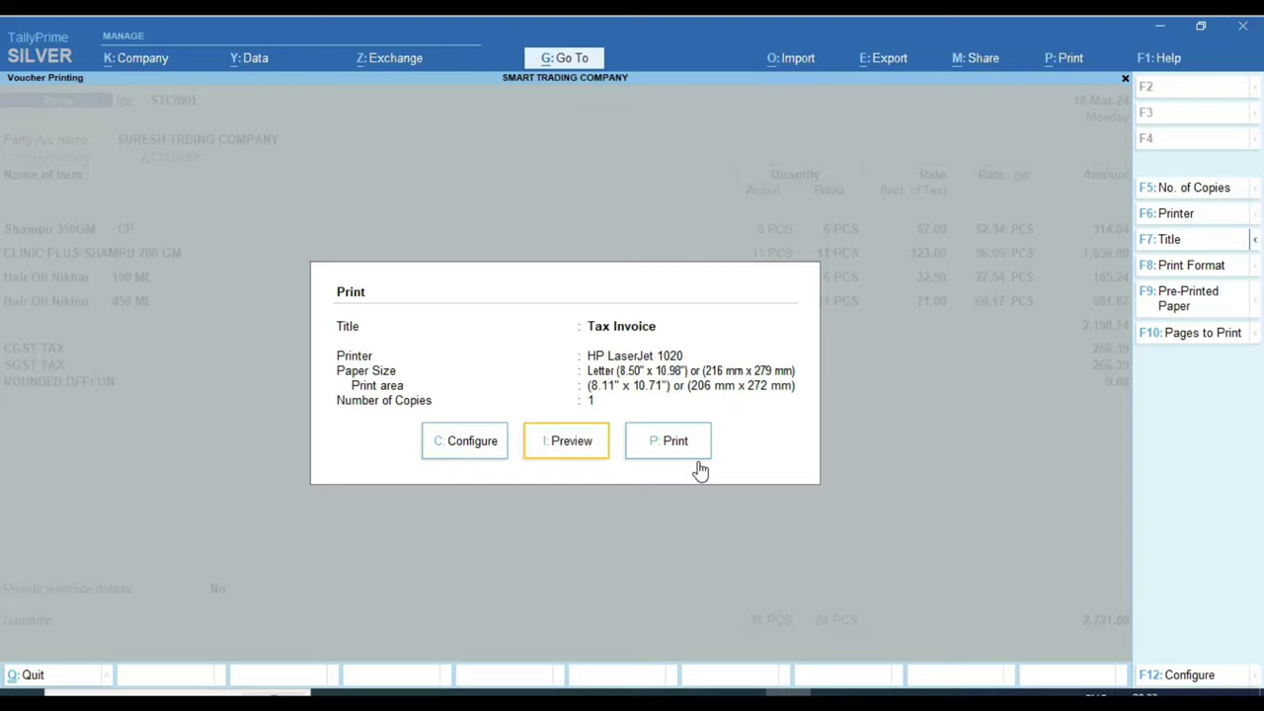
key(Return)
Step: Zoom in and scroll through the STC/001 preview, confirming the ₹2,731.00 total without GST Rate or HSN/SAC columns
click(699, 470)
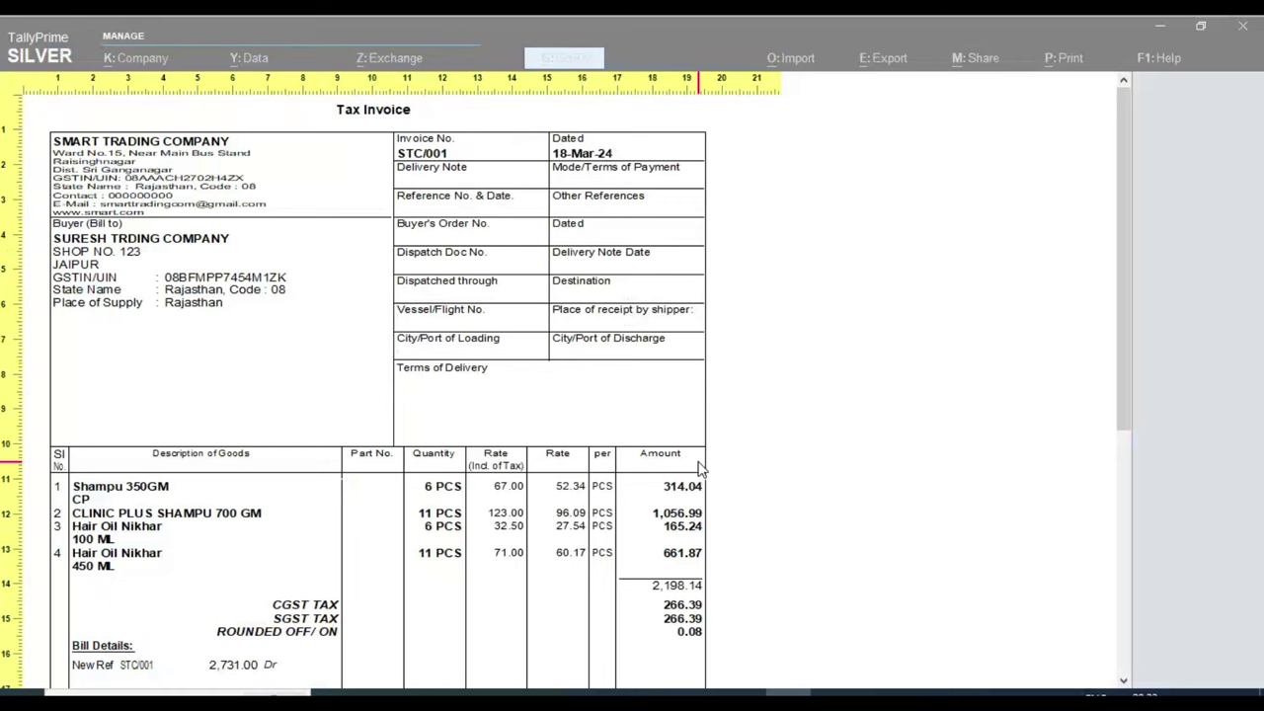
scroll(401, 409, down, 5)
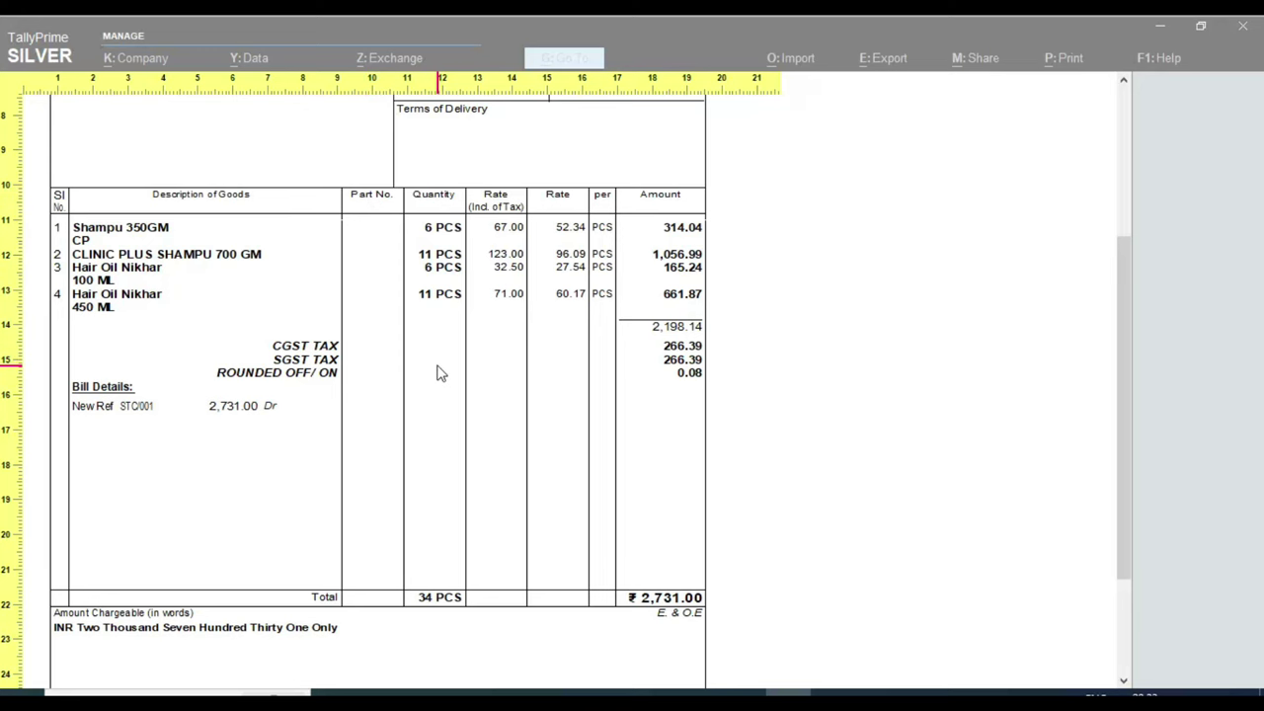
scroll(441, 373, down, 2)
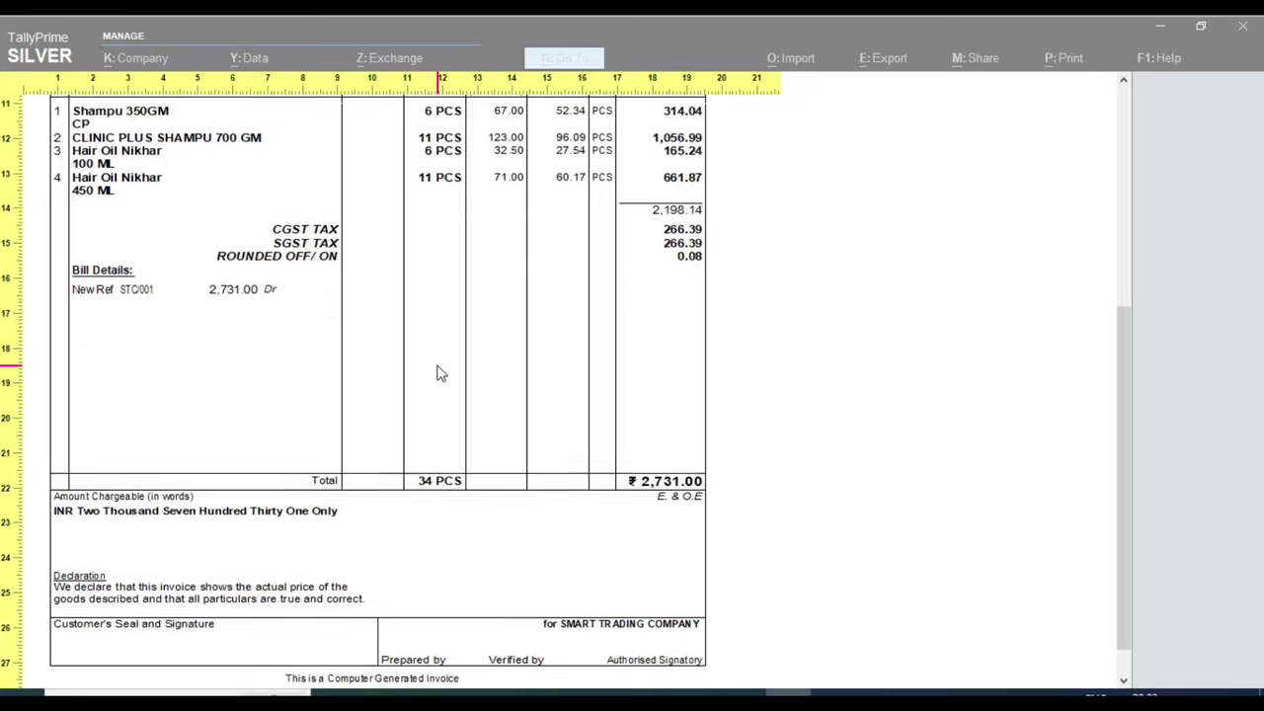
scroll(441, 373, up, 8)
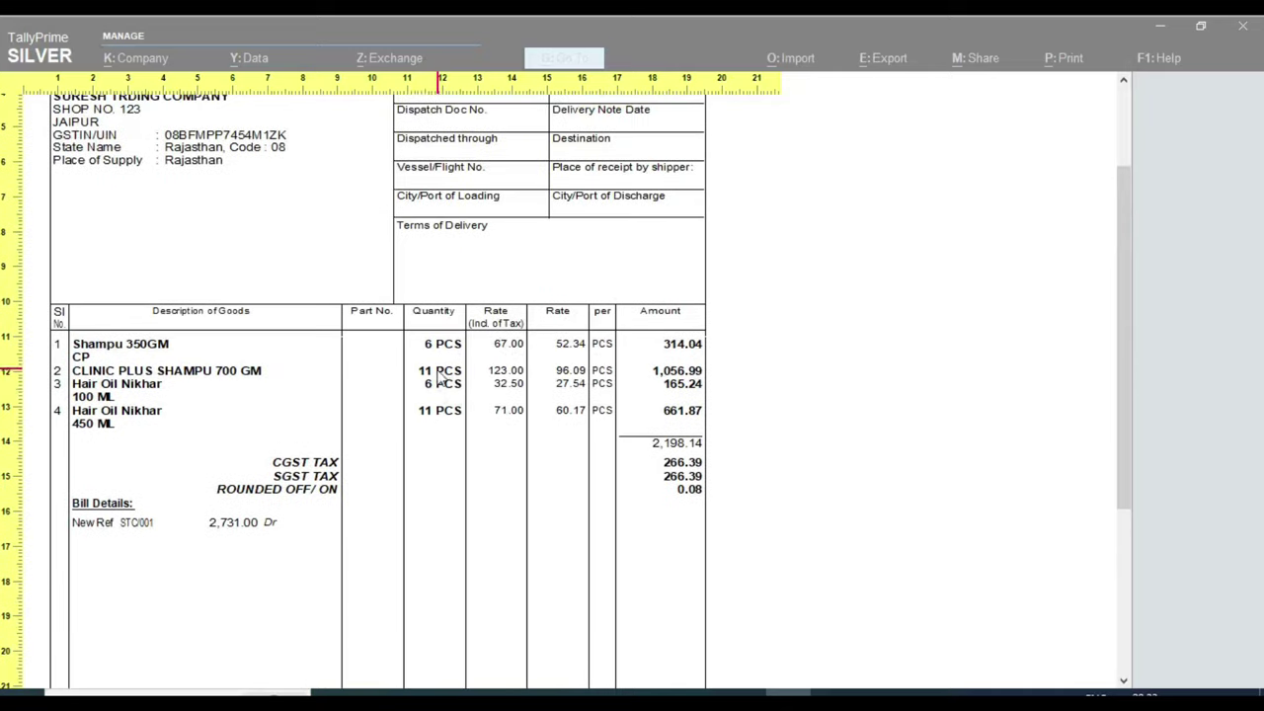